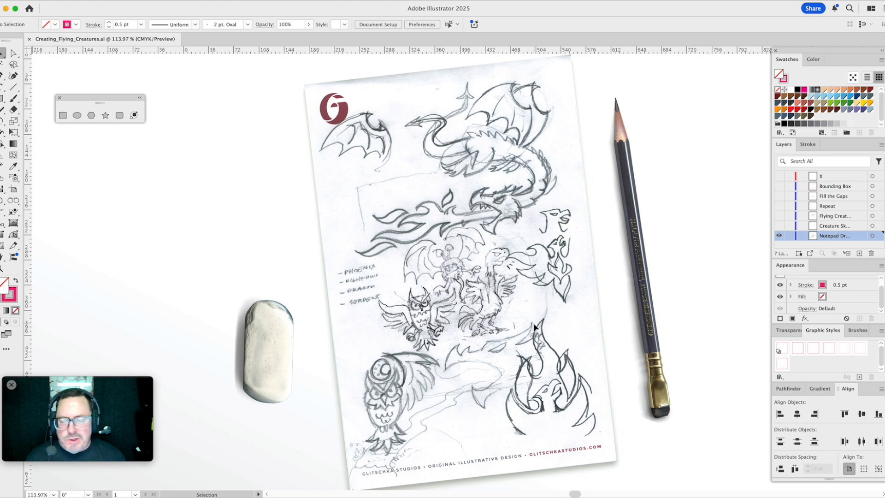
- Show the creature sketches layer, hide the notepad drawing layer, and make the creature sketches layer active
left_click(779, 226)
left_click(779, 236)
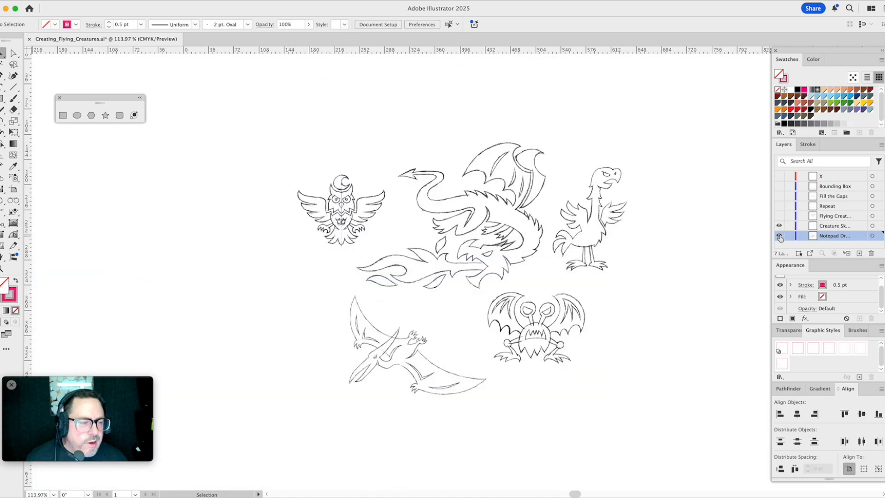
left_click(833, 227)
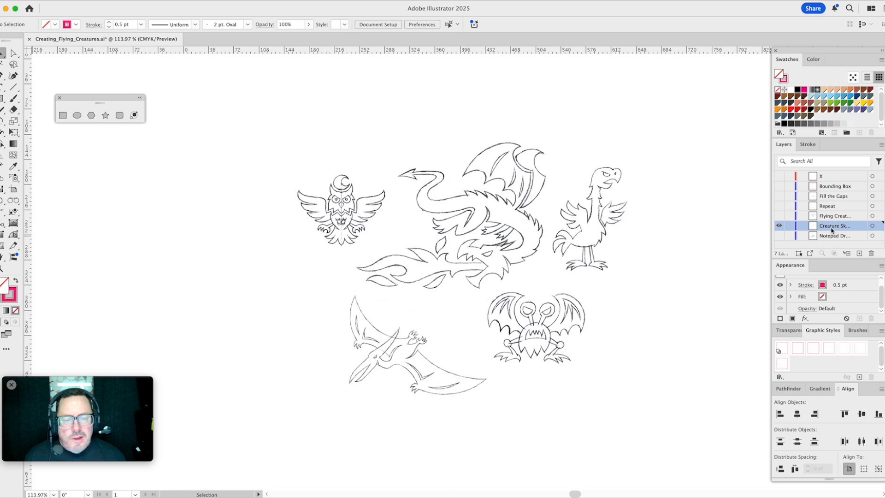
left_click(607, 220)
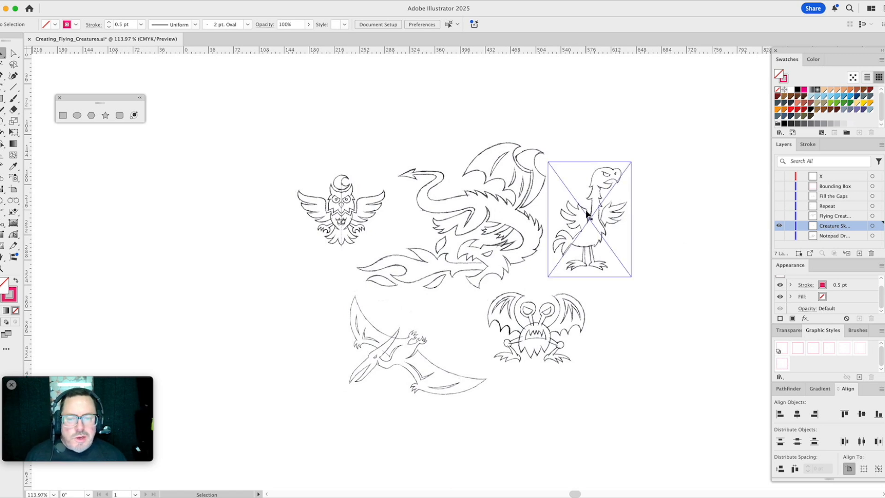
left_click(376, 208)
left_click(467, 230)
left_click(412, 341)
left_click(534, 347)
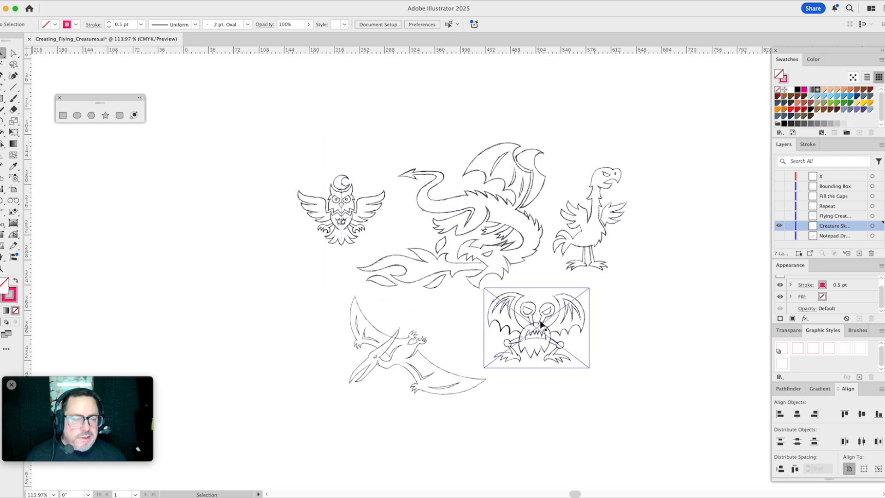
left_click(665, 304)
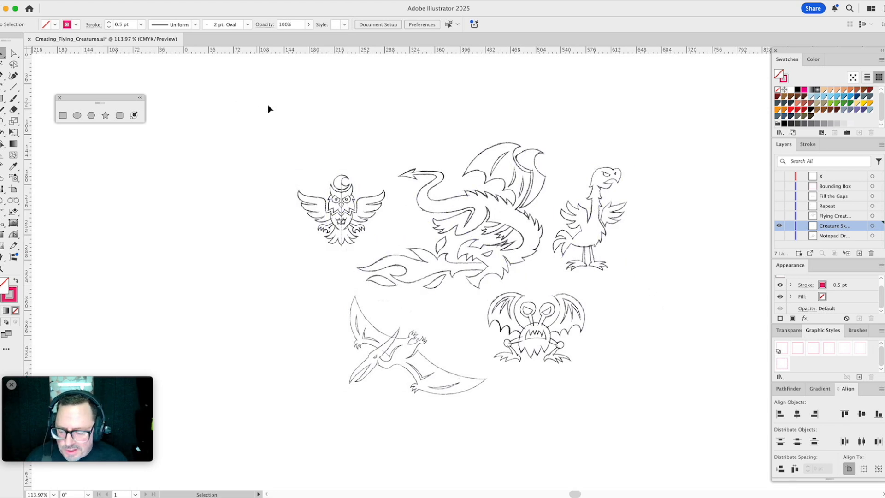
- Fade all five linked creature sketches to 15% opacity
key("super+a")
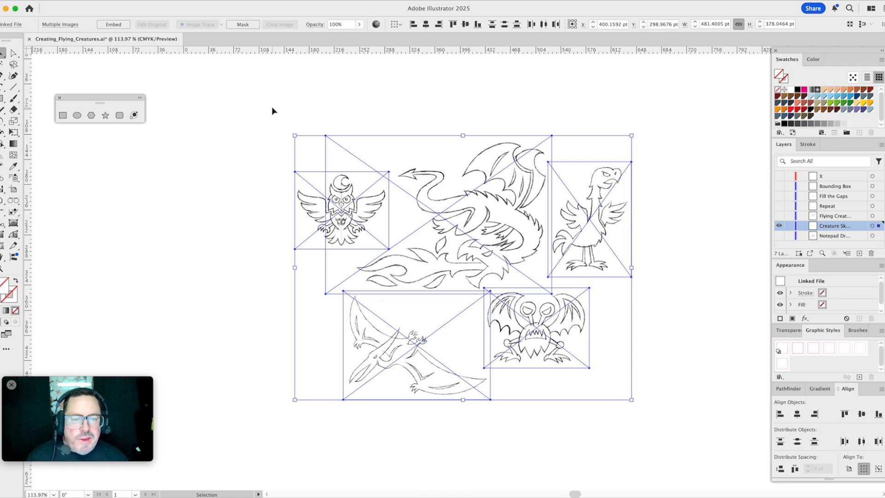
left_click(788, 330)
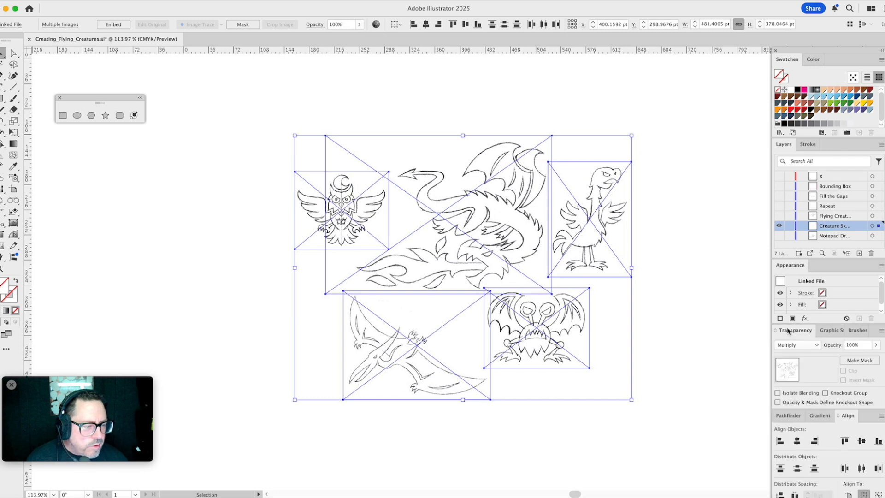
left_click(854, 345)
type("15")
key("Return")
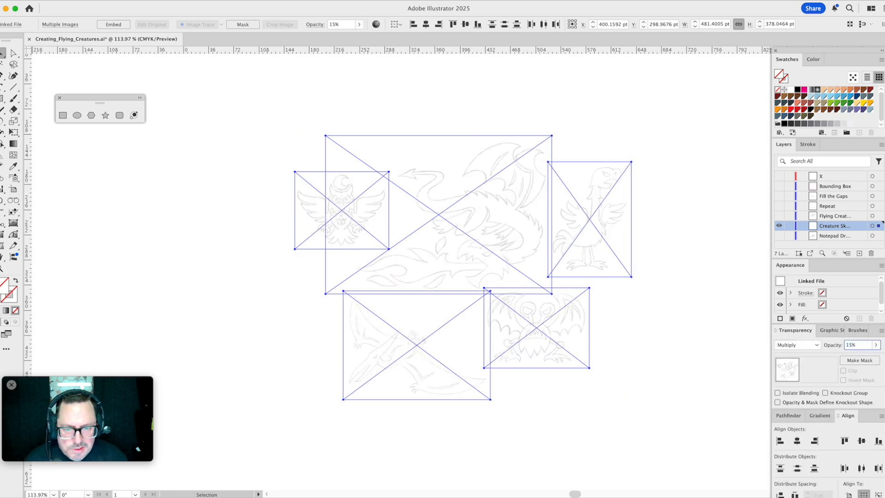
left_click(695, 238)
- Place a vertical guide on the owl sketch's centre line, at about X 226 pt
key("z")
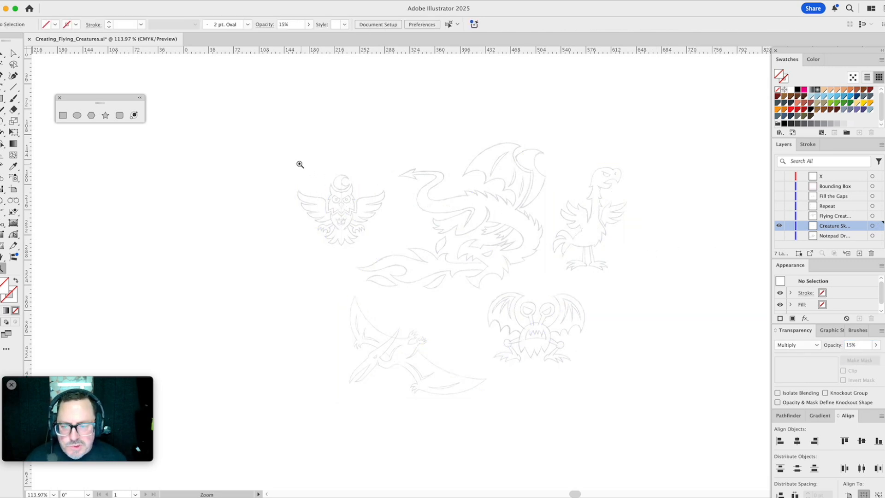
left_click_drag(299, 165, 387, 256)
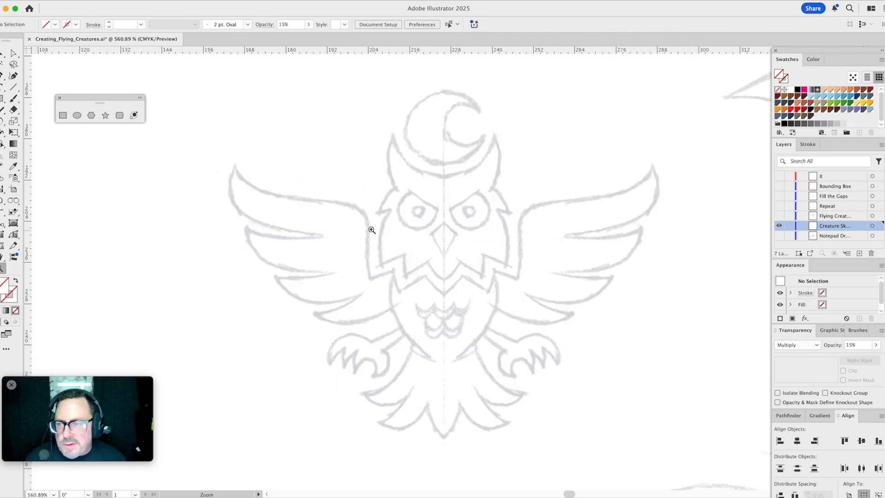
left_click_drag(419, 179, 481, 266)
key("v")
key("z")
left_click_drag(29, 223, 450, 274)
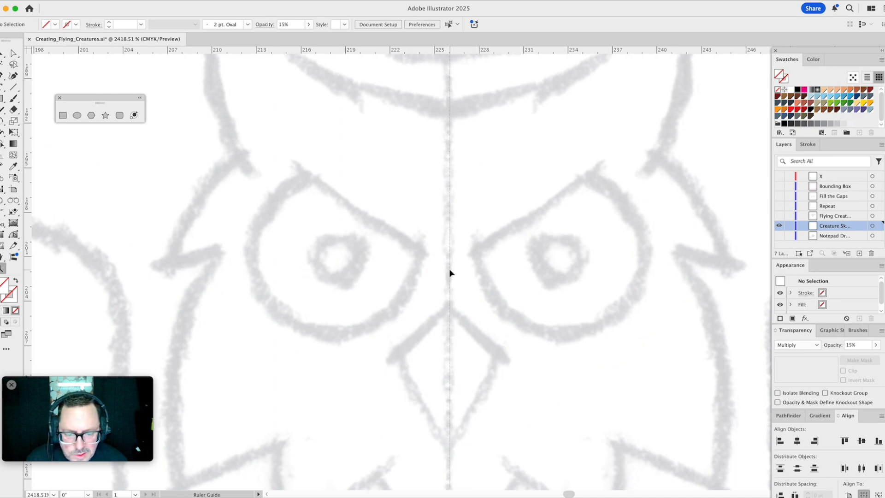
left_click(450, 272)
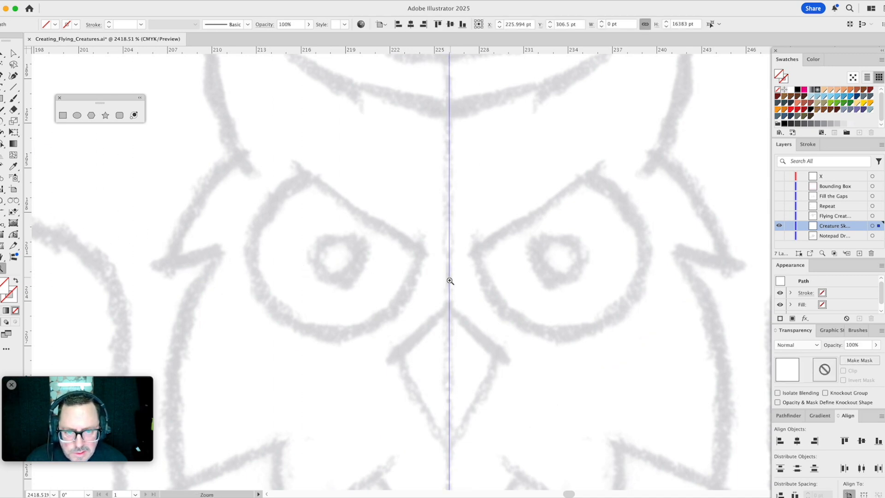
key("super+0")
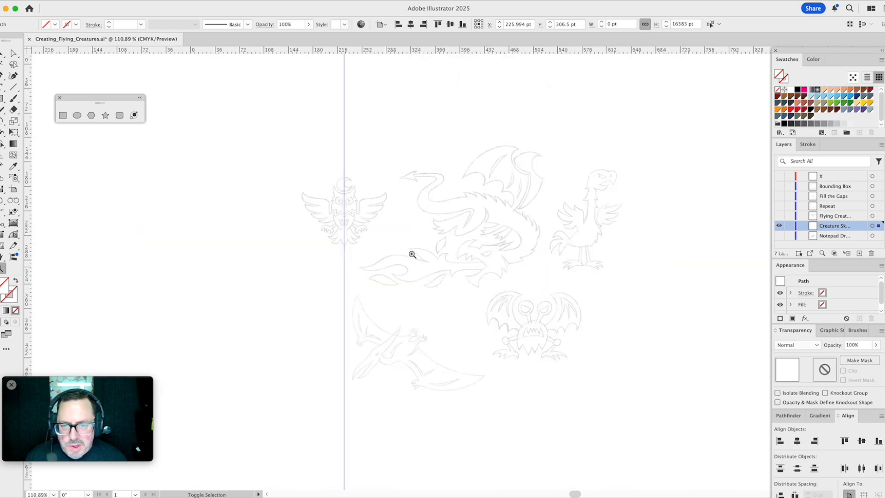
key("v")
left_click(203, 151)
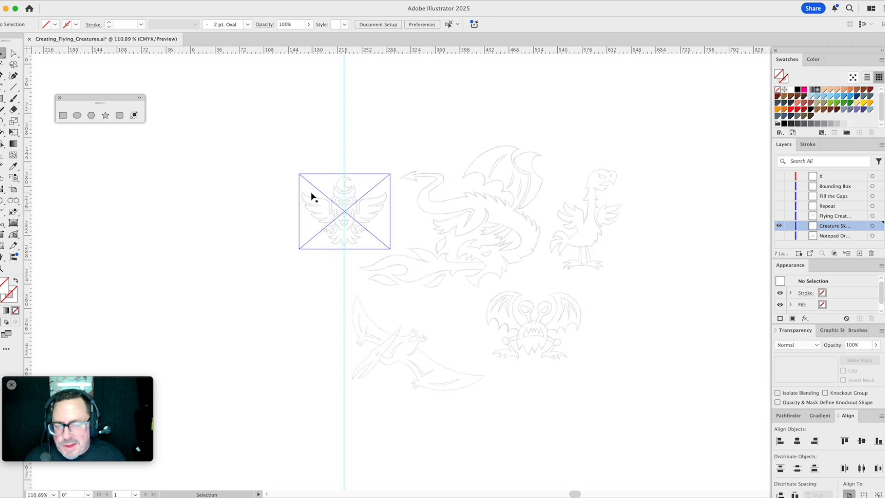
- Lock the creature sketches layer and add a layer above it named Build with the Medium Blue colour
left_click(789, 225)
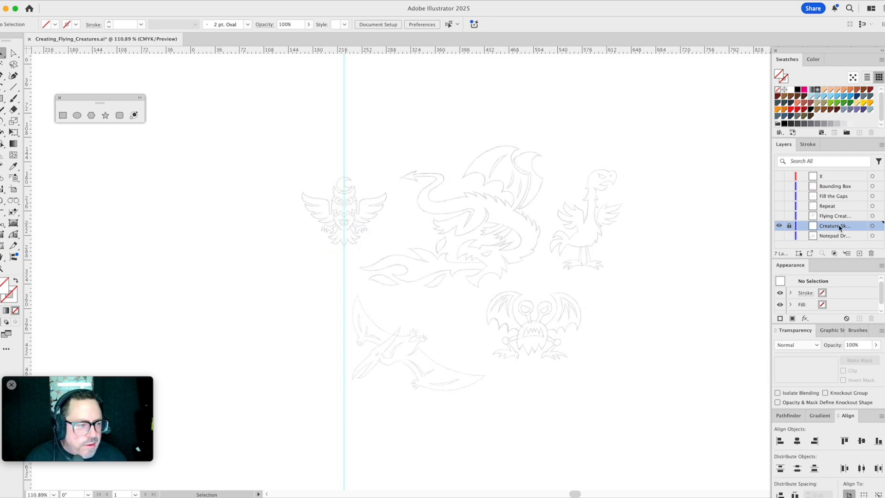
left_click(860, 253)
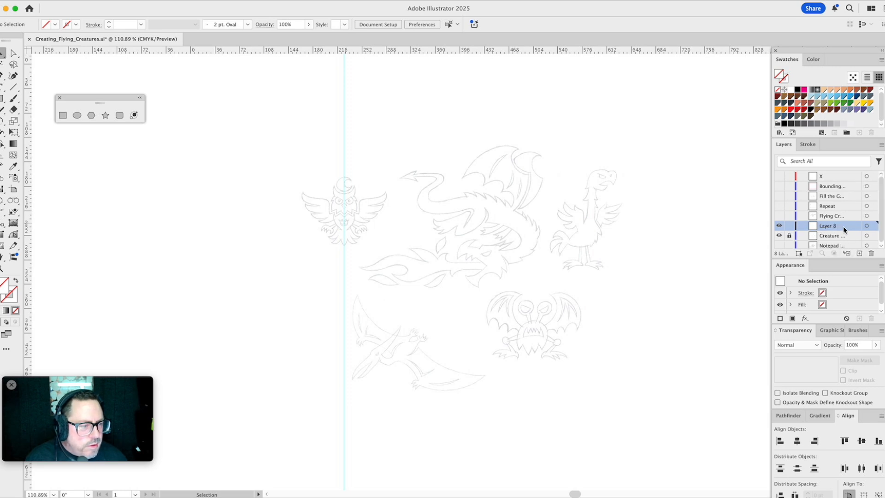
double_click(844, 229)
left_click(640, 217)
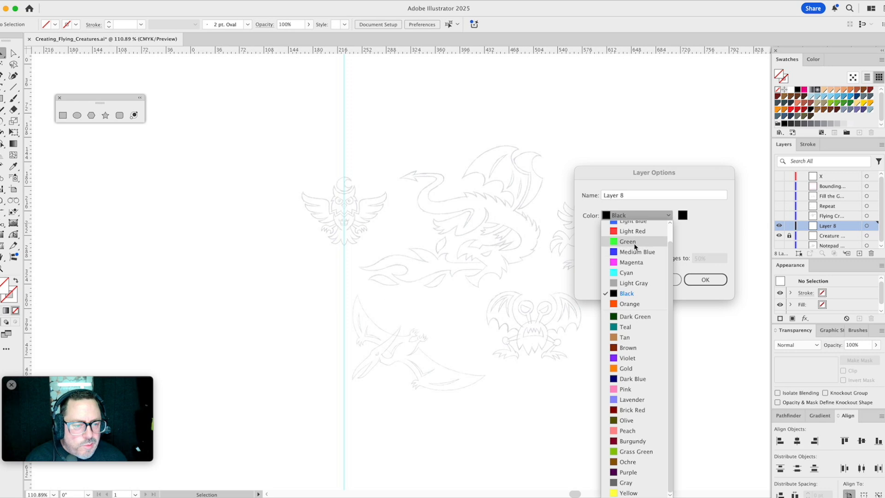
left_click(635, 252)
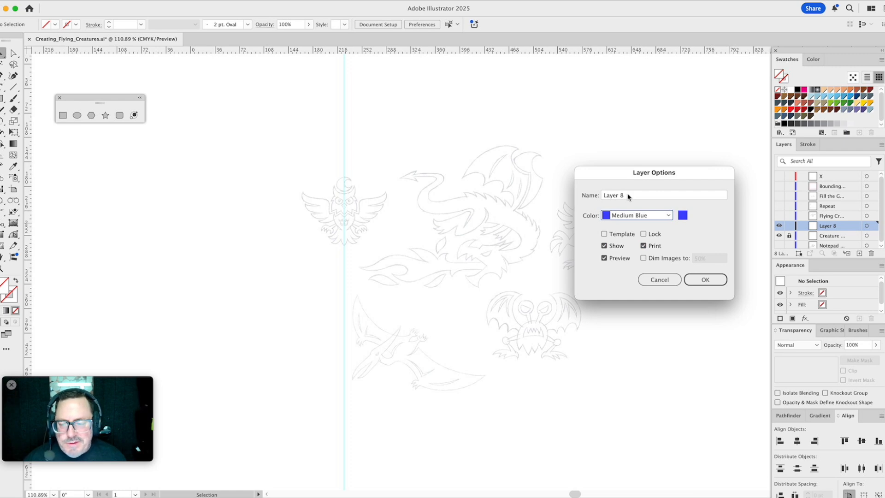
left_click_drag(628, 197, 582, 195)
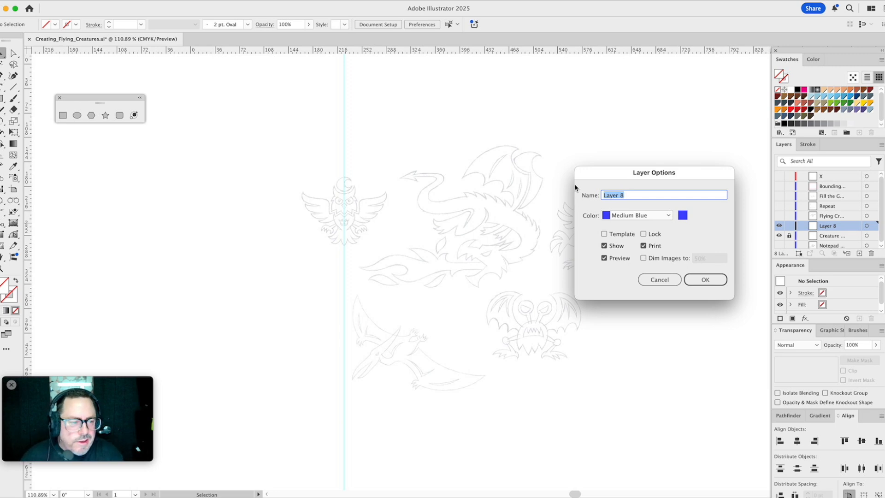
type("Build")
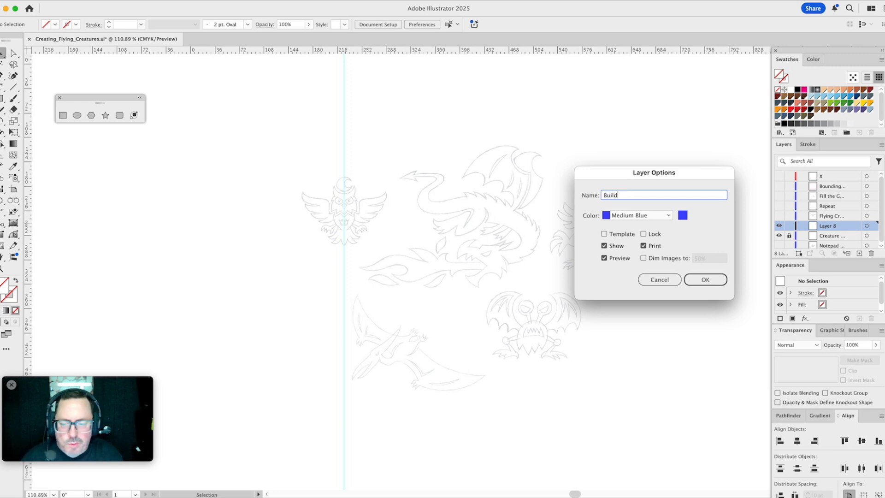
key("Return")
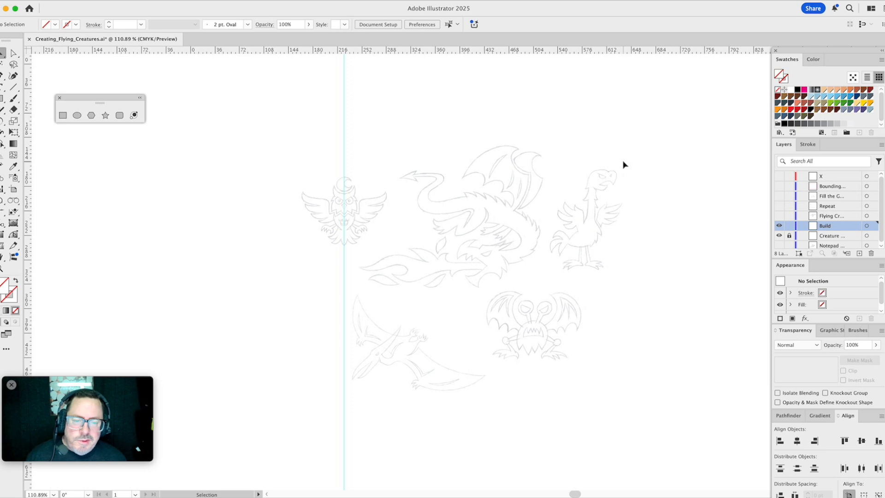
- Draw a circle about 23 pt across over the owl's moon, centred on the guide, with the .25pt magenta stroke style
left_click(2, 269)
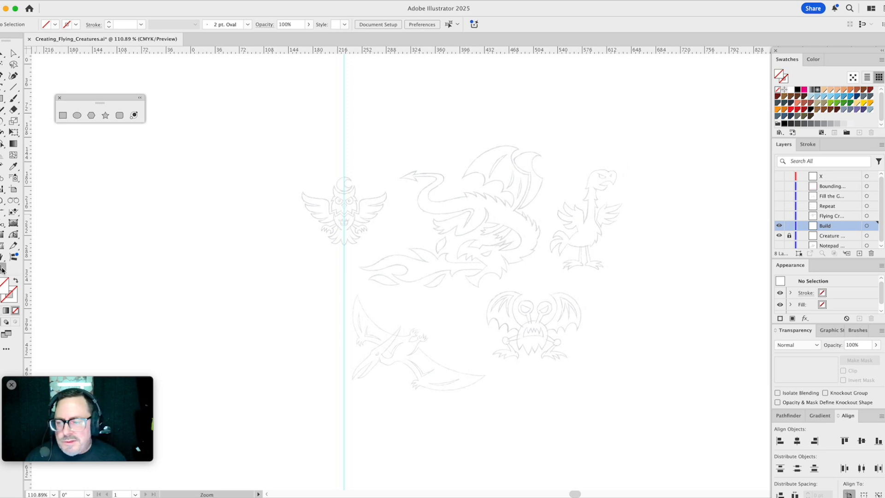
left_click_drag(292, 161, 411, 262)
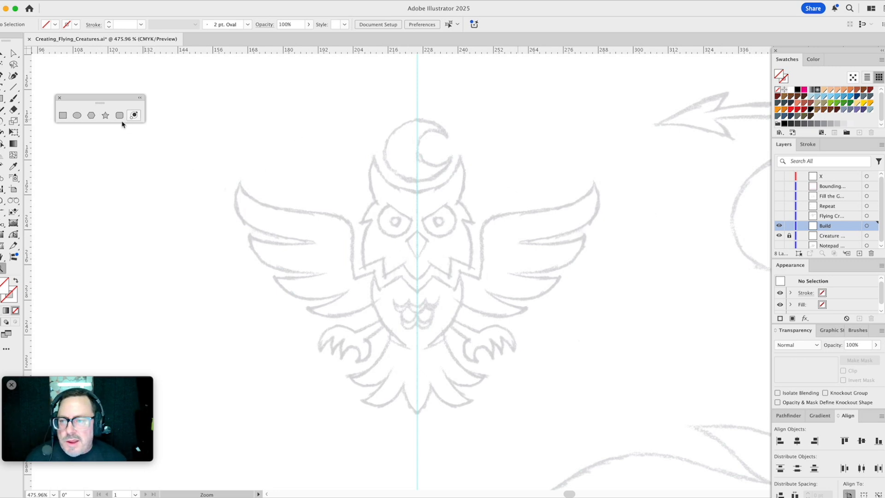
left_click(77, 115)
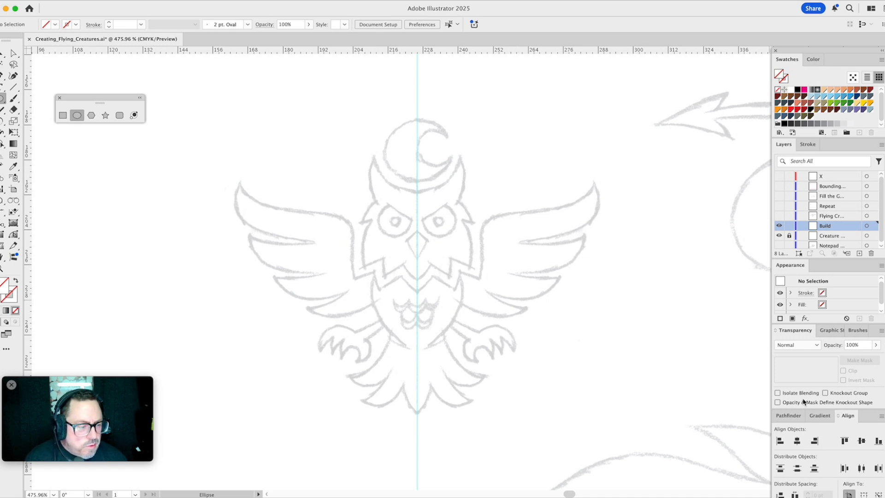
left_click(829, 332)
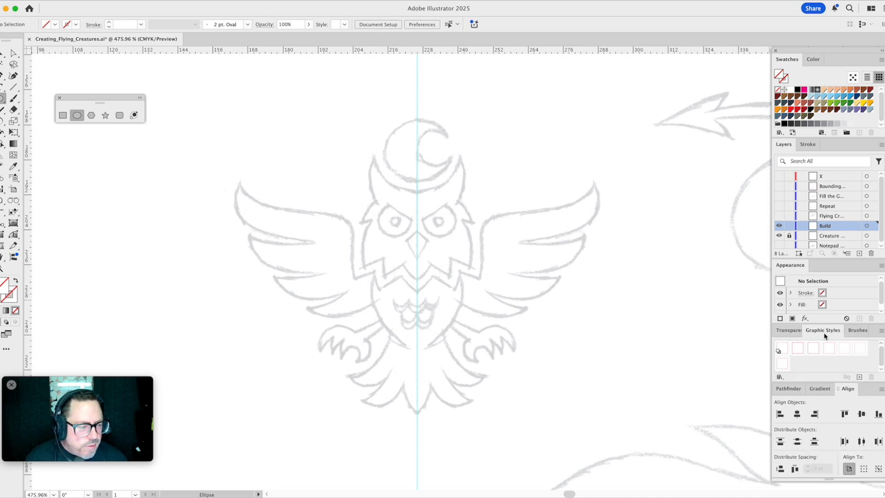
left_click(829, 350)
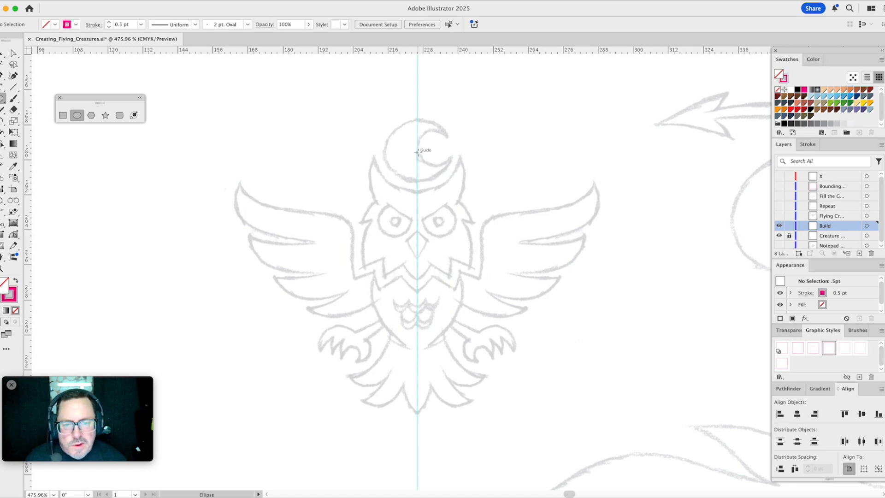
left_click_drag(417, 151, 471, 177)
left_click(845, 348)
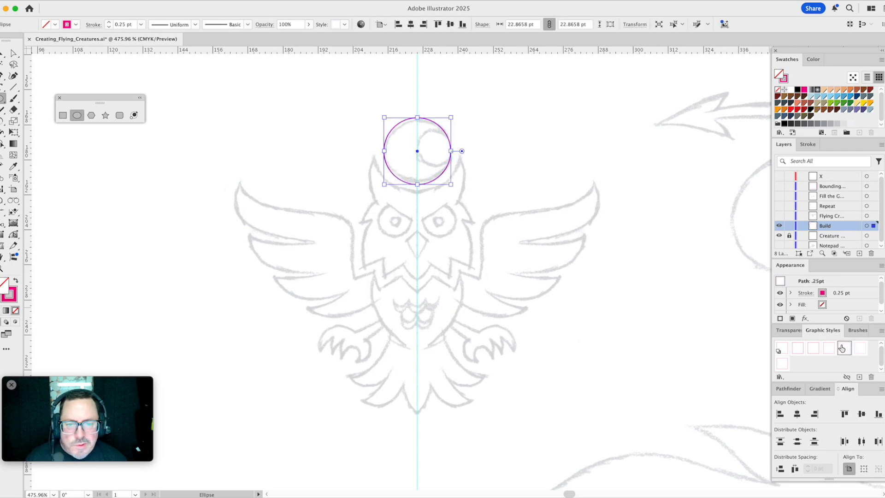
- Duplicate the moon circle in place and scale the copy to about 12 pt, fitted to the crescent's inner curve
left_click(3, 268)
left_click_drag(329, 85, 518, 301)
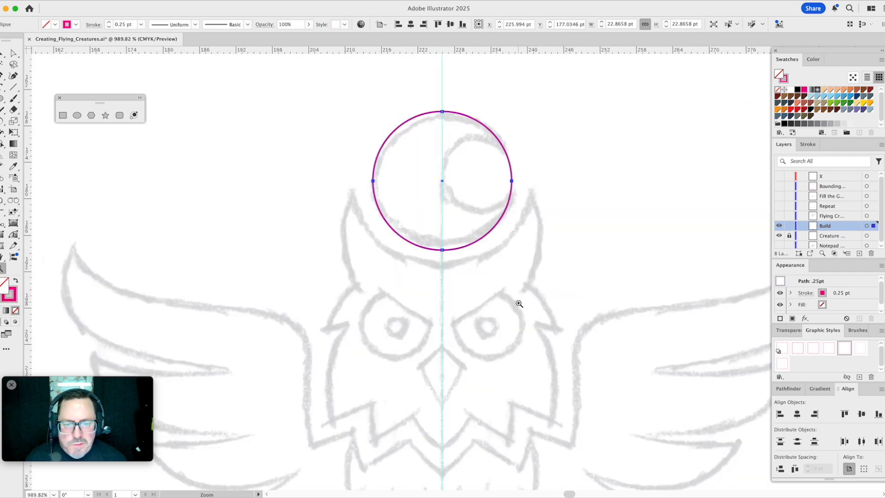
left_click_drag(498, 332, 492, 306)
key("v")
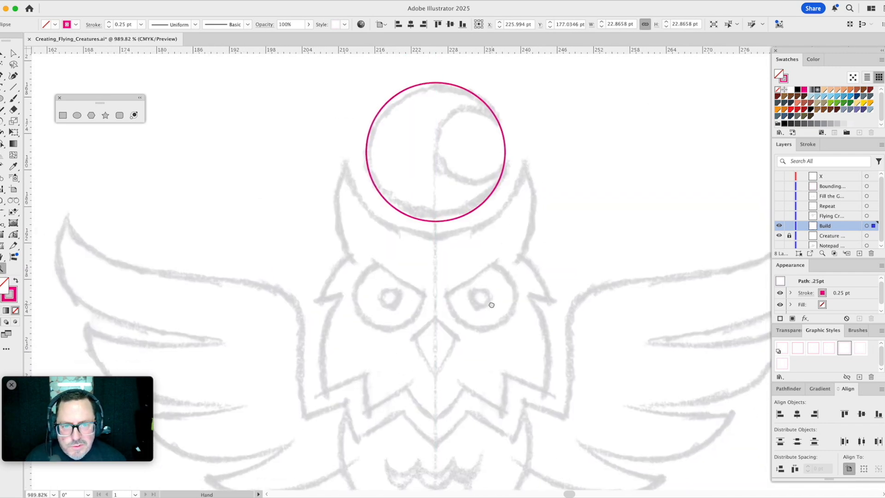
left_click(502, 128)
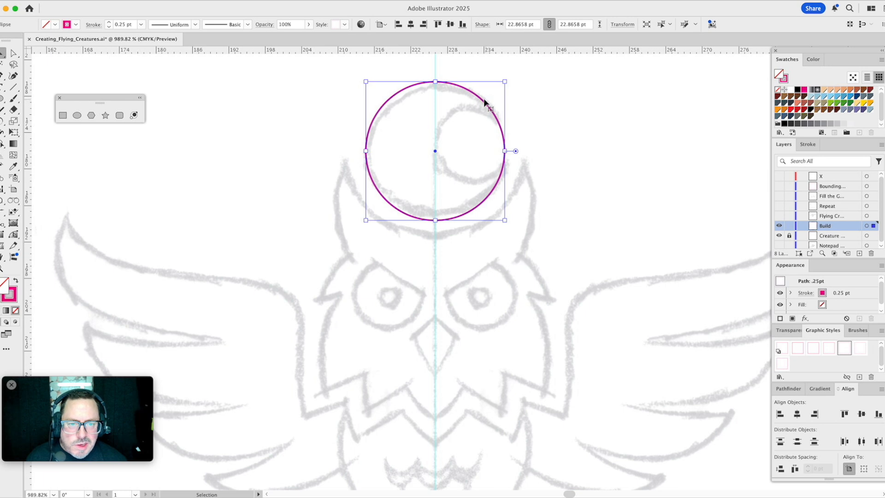
mouse_move(486, 104)
left_mouse_down()
mouse_move(480, 83)
mouse_move(488, 101)
left_mouse_up()
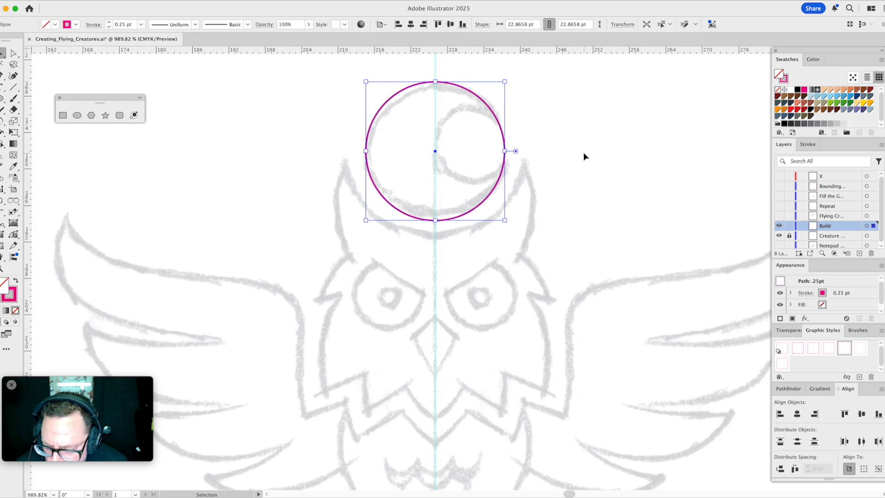
key("super+f")
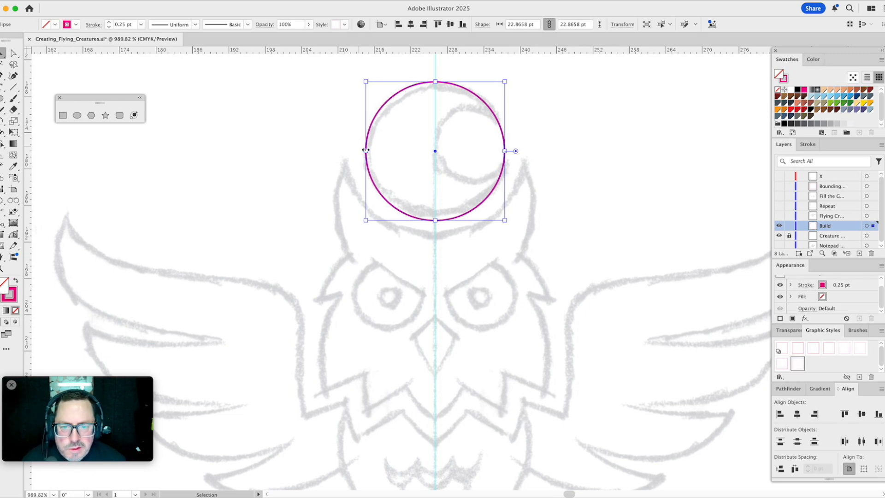
left_click_drag(366, 150, 427, 146)
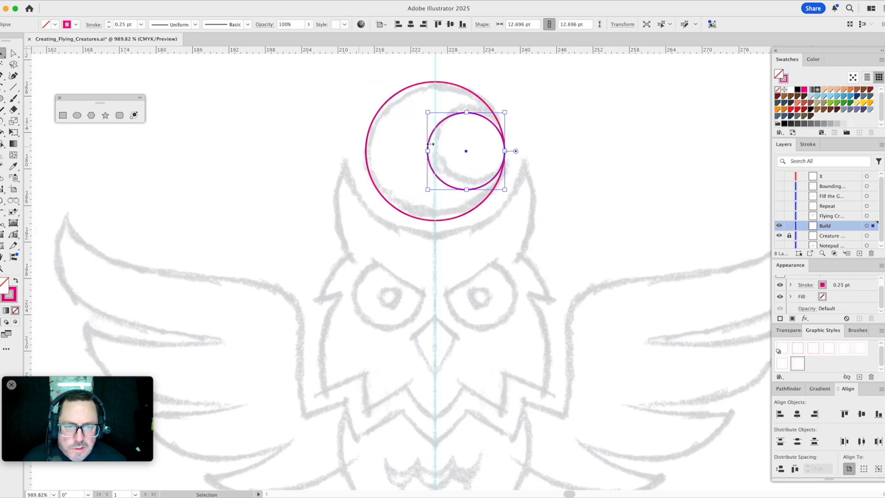
left_click_drag(492, 126, 509, 114)
- Select both moon circles and subtract the small front circle from the large one with Minus Front to form the crescent
left_click_drag(482, 77, 471, 97)
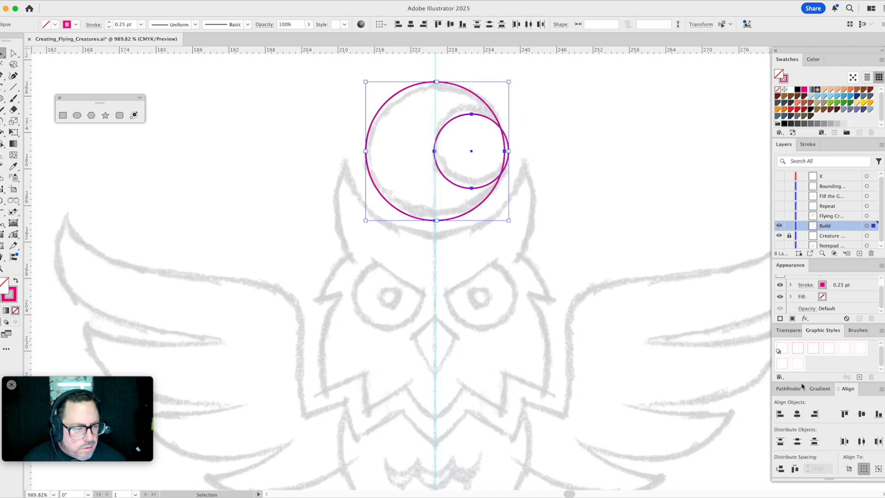
left_click(789, 392)
left_click(798, 414)
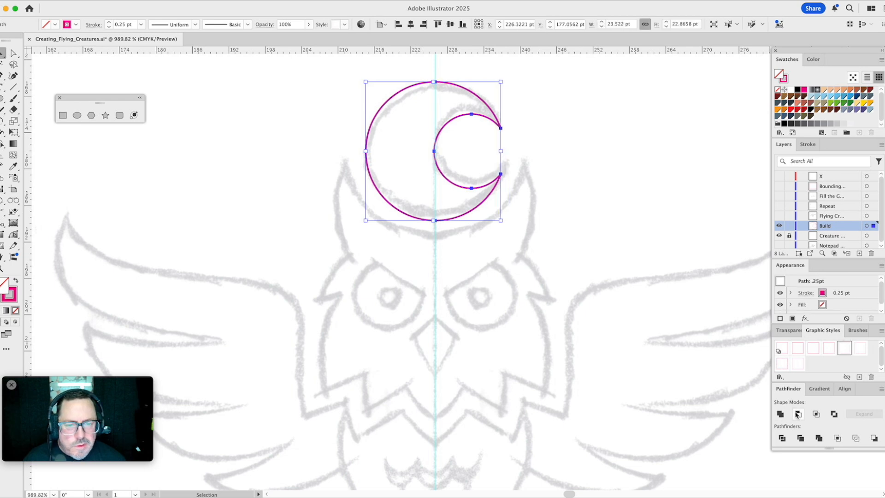
- Undo the Minus Front subtraction on the two moon circles
left_click(593, 190)
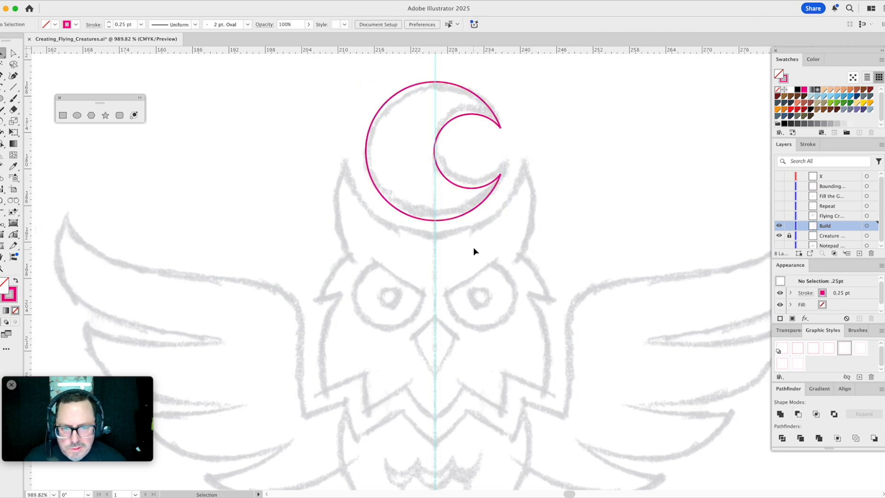
key("super+z")
left_click(507, 203)
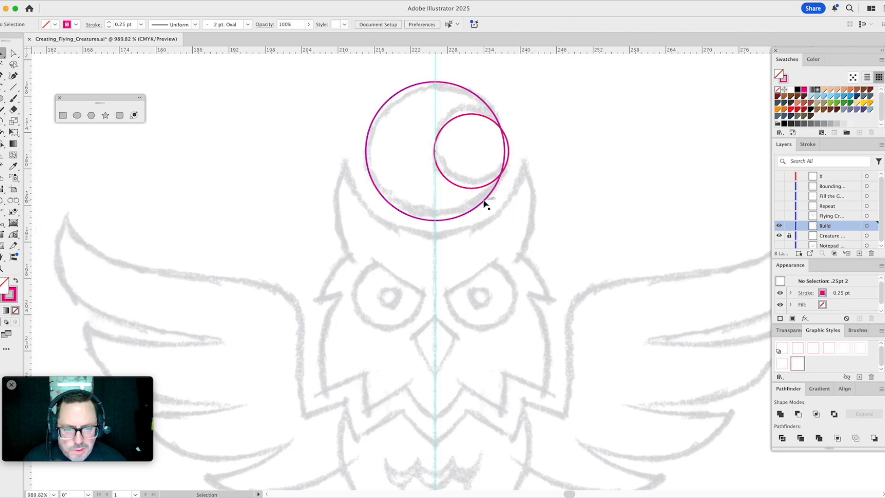
- Duplicate the large moon circle and scale the copy from its centre to about 29 pt, matching the head's top curve between the ears
left_click(483, 200)
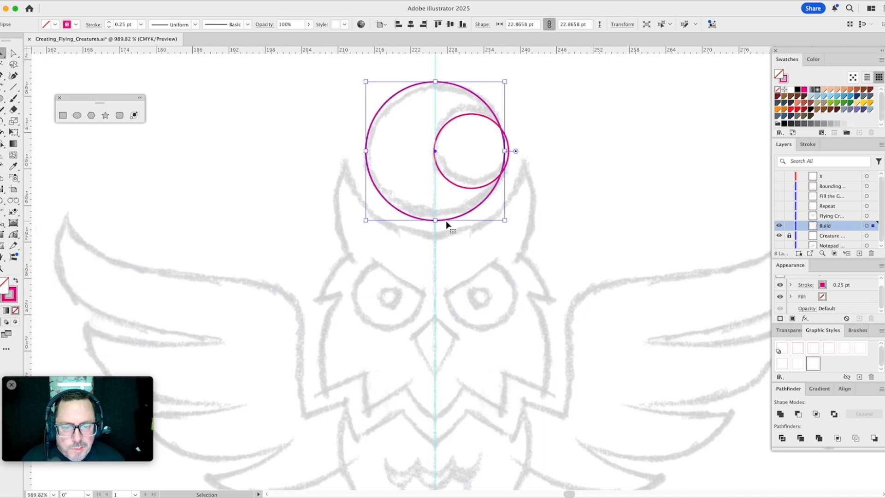
left_click_drag(436, 221, 447, 241)
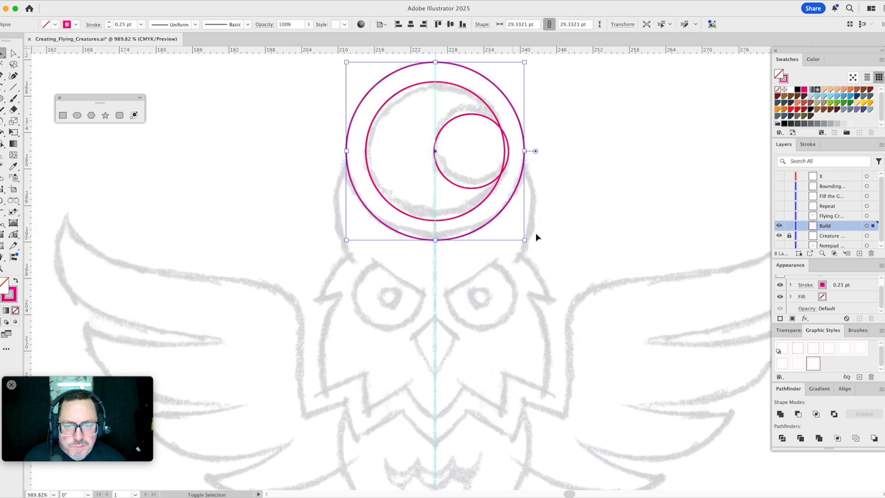
left_click(561, 228)
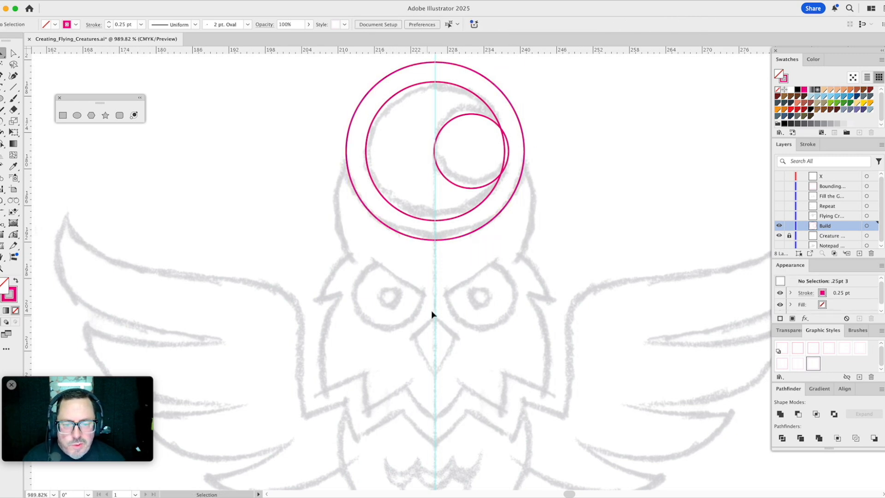
- With the Arc by Points tool, trace the left ear's outer edge and the upper edge of the tuft below it
scroll(451, 256, "down", 3)
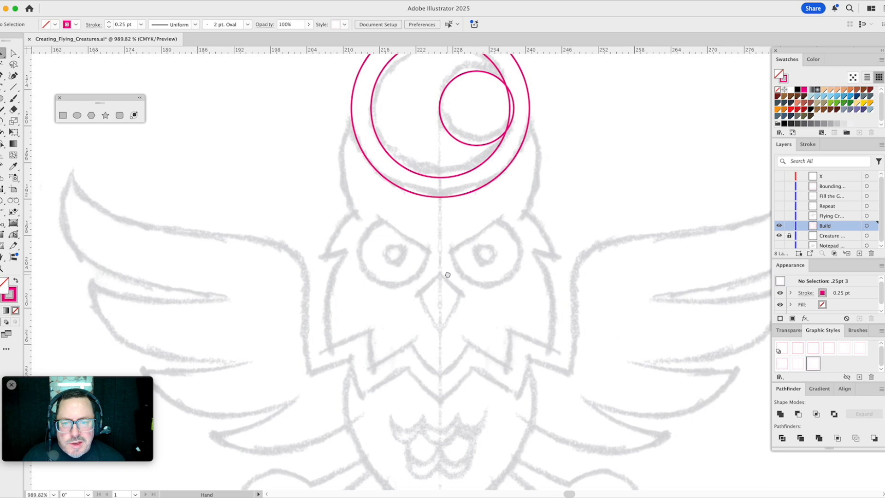
left_click_drag(2, 201, 24, 235)
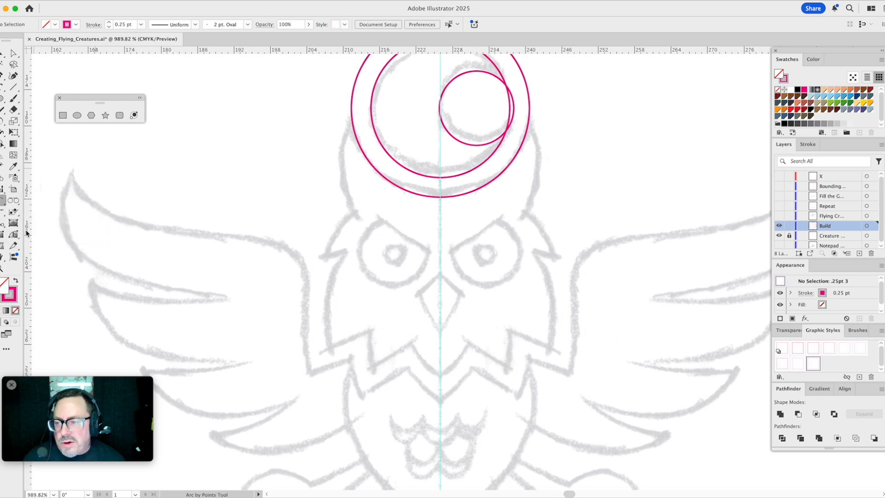
left_click(355, 115)
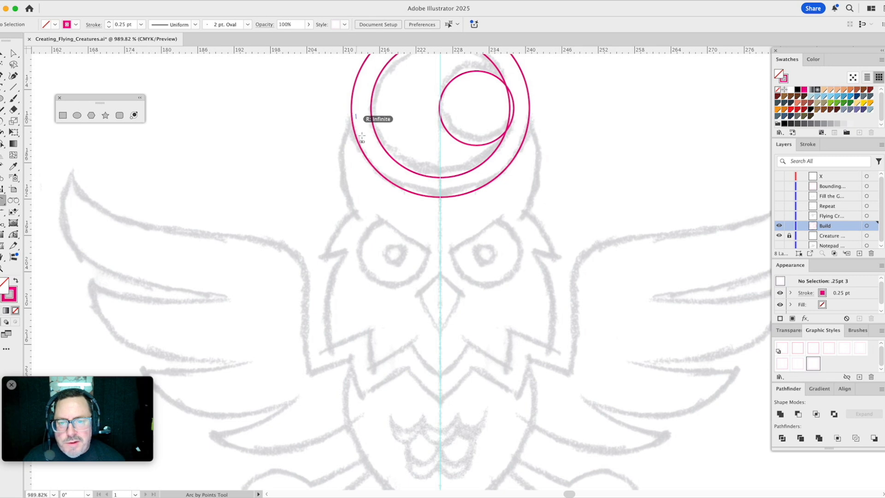
left_click(352, 215)
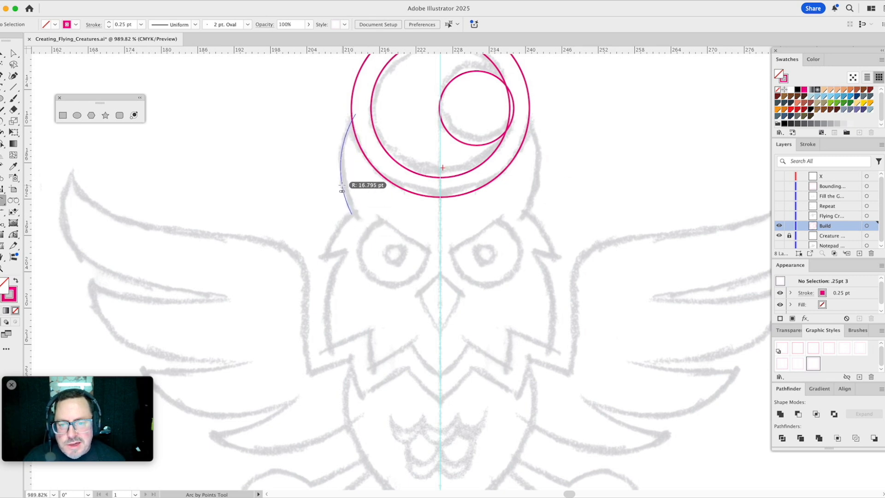
left_click(340, 189)
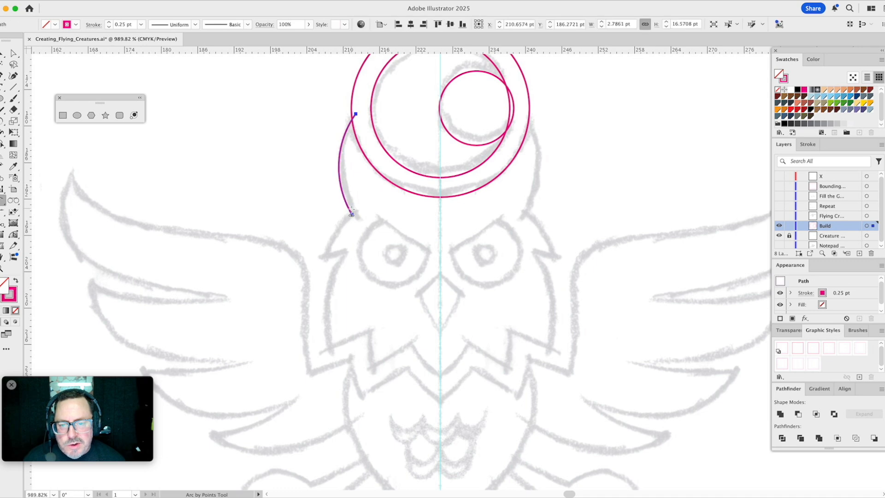
left_click(321, 261)
left_click(325, 245)
- Continue the head outline with arcs along the left tuft's underside and down the side of the face
left_click(321, 261)
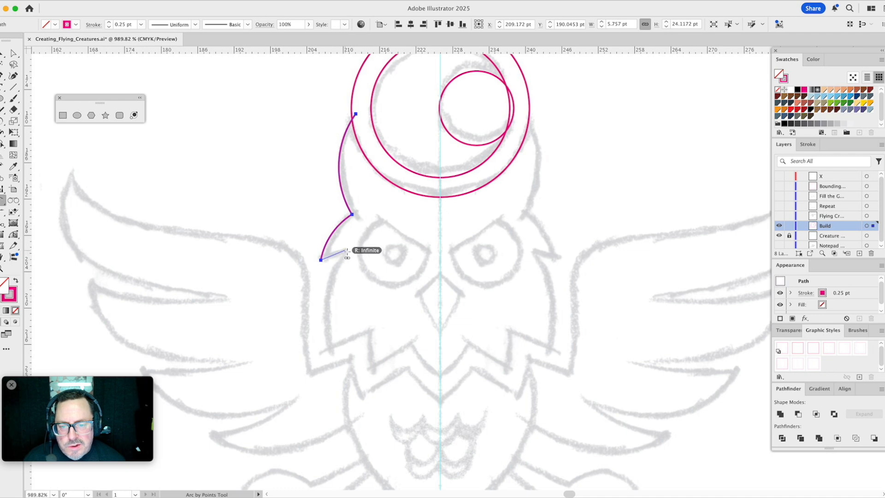
left_click(345, 251)
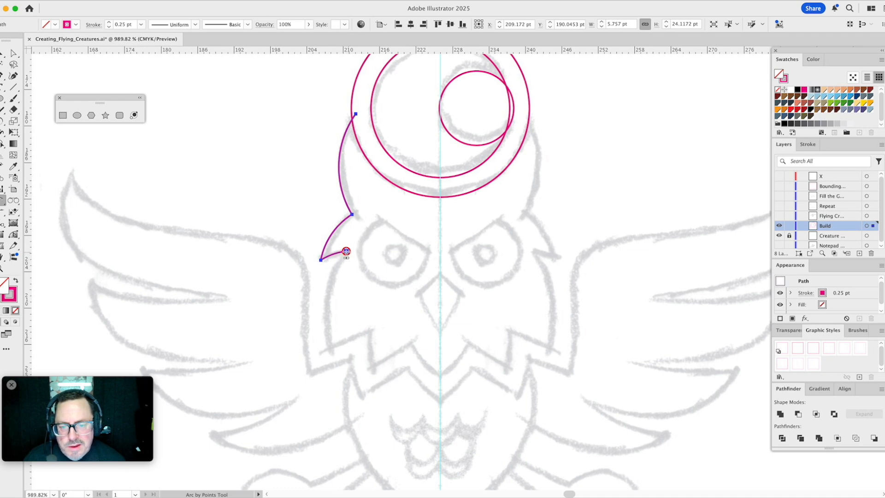
left_click(346, 252)
left_click(328, 349)
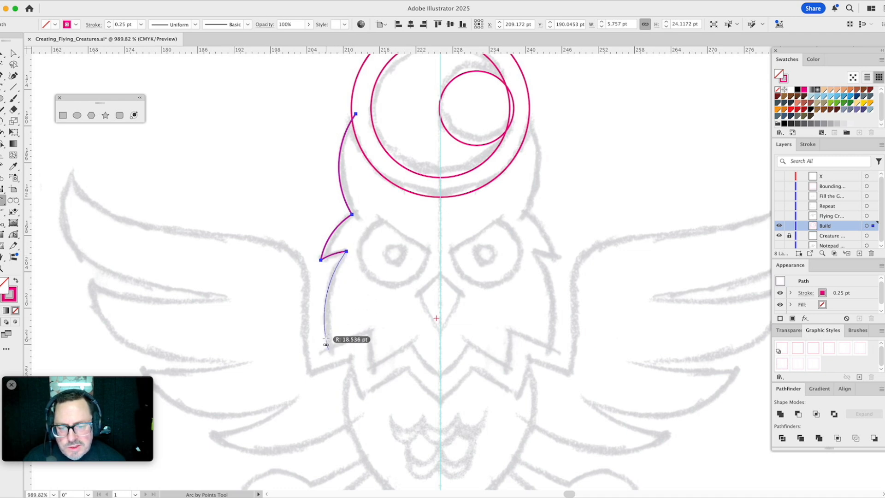
left_click(325, 330)
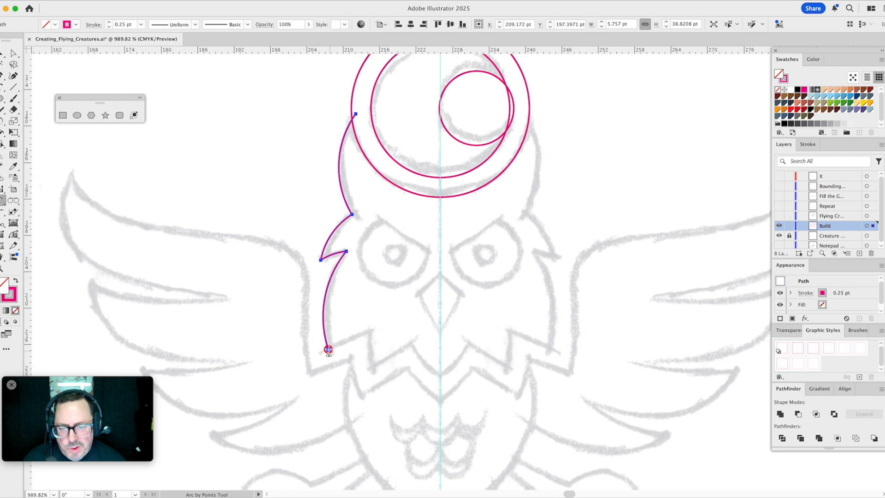
- Add three joined arcs tracing the jagged feathers along the lower left edge of the face
left_click(328, 349)
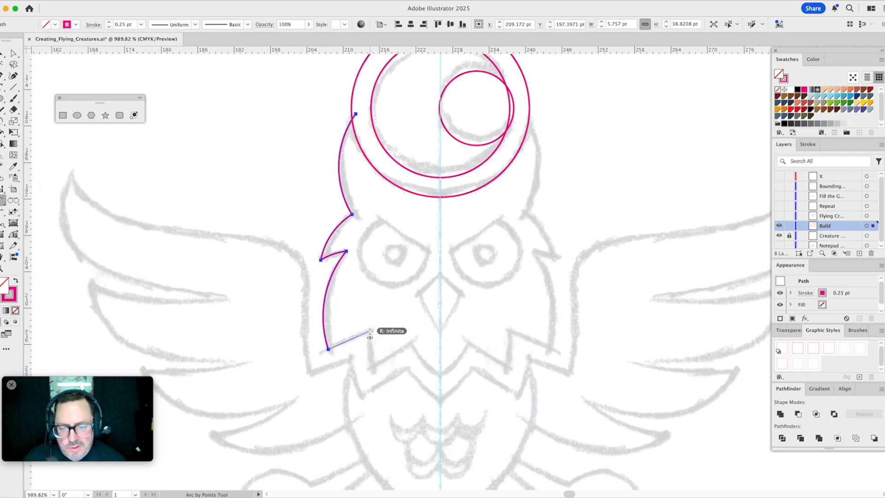
left_click(370, 331)
left_click_drag(413, 344, 392, 264)
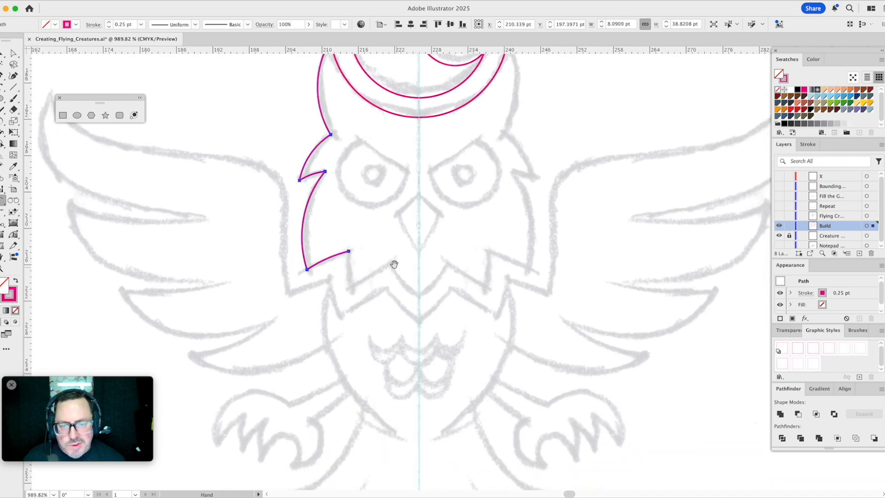
left_click(349, 252)
left_click(351, 290)
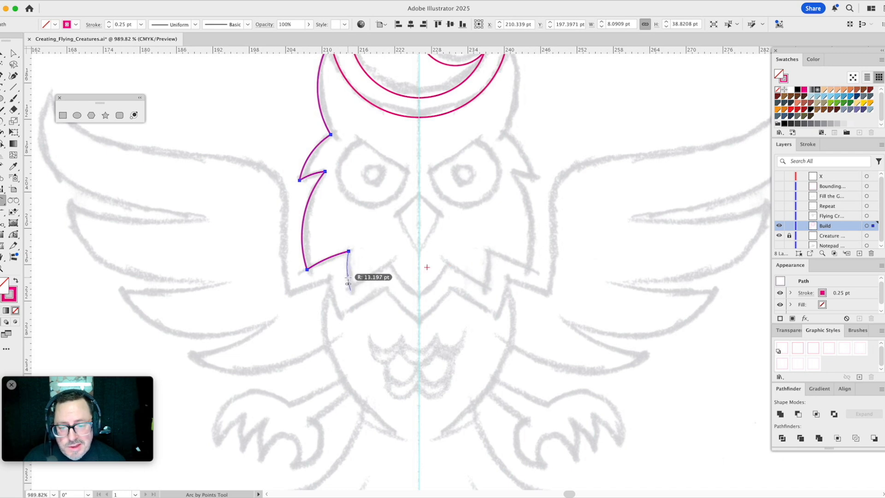
left_click(351, 291)
left_click(390, 264)
left_click(383, 272)
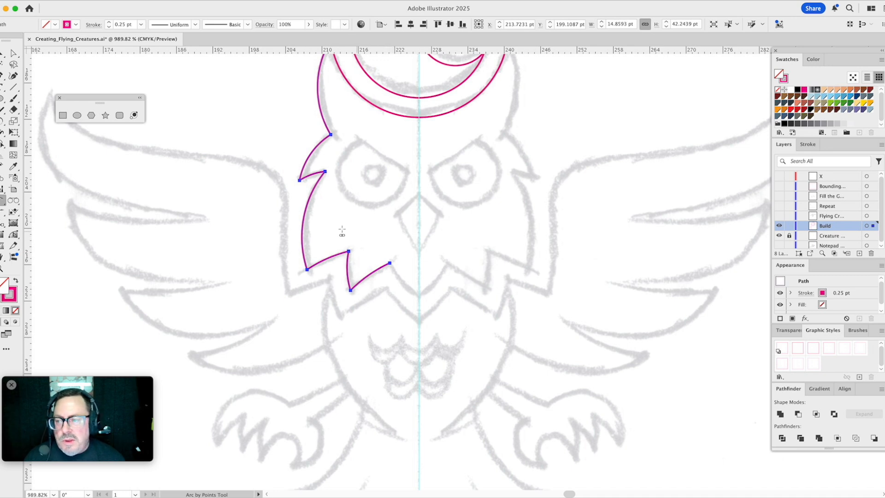
- Examine the Arc by Points preferences, including the option for automatically joining to existing paths
double_click(2, 200)
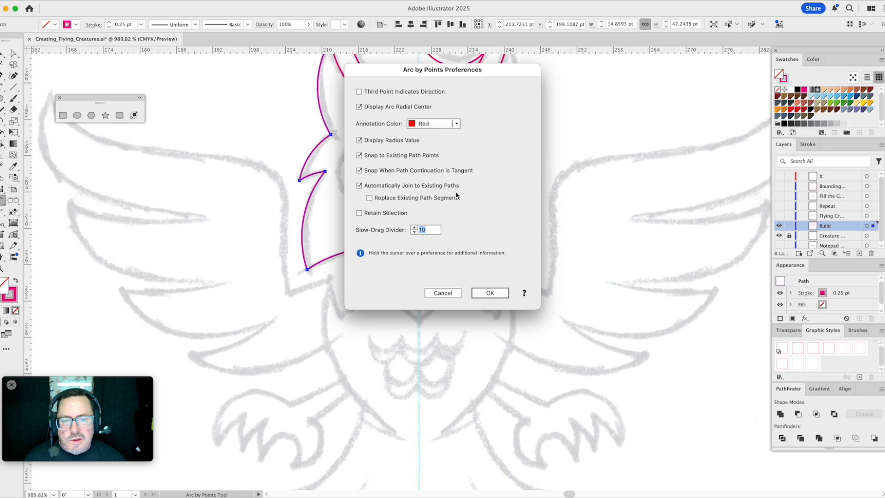
mouse_move(456, 189)
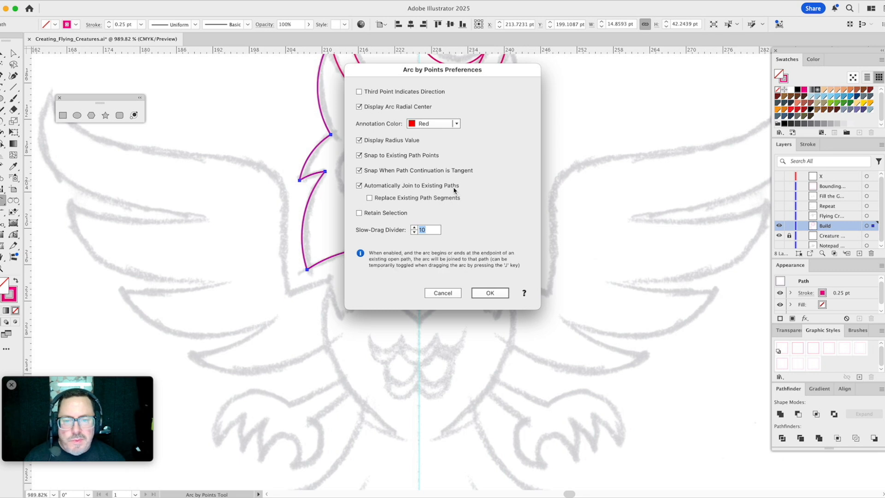
left_click(442, 293)
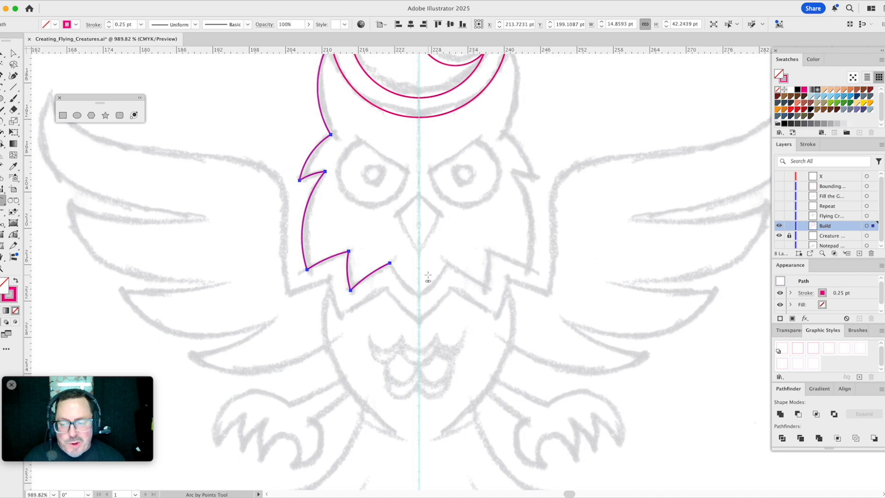
- Draw the last chin feather arc from the open end of the head outline to the centre guide
left_click(390, 264)
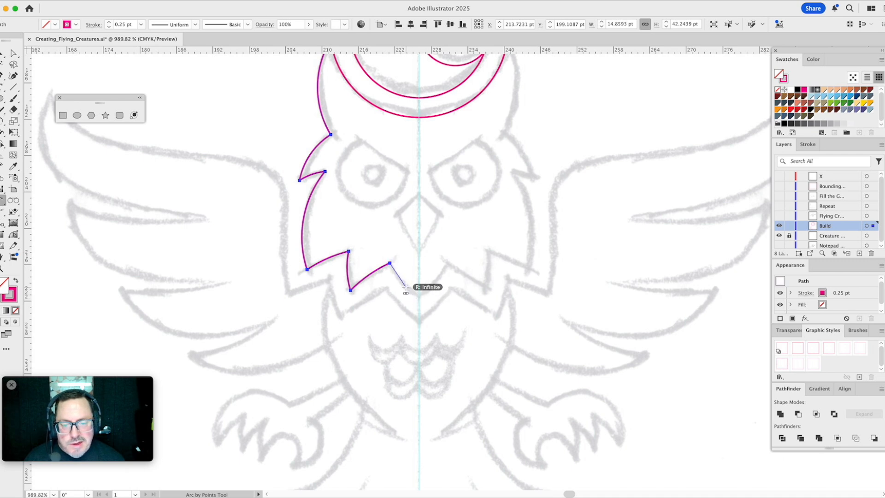
left_click(419, 298)
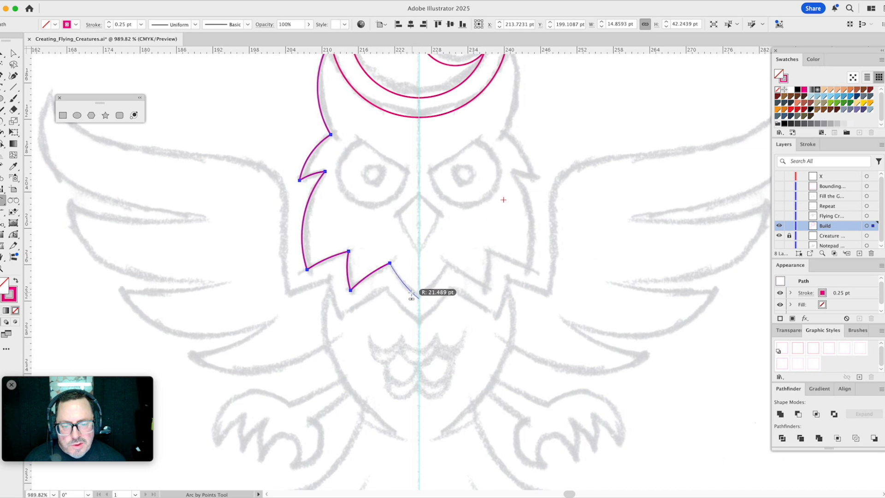
left_click(407, 291)
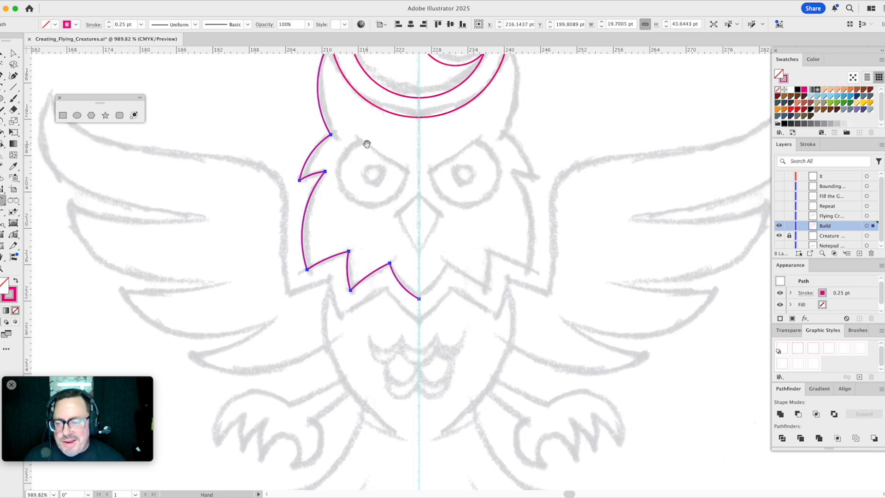
- Close the half-head path with straight Pen segments from the ear tip to the moon's bottom on the guide, and down to the chin
scroll(365, 166, "up", 3)
key("p")
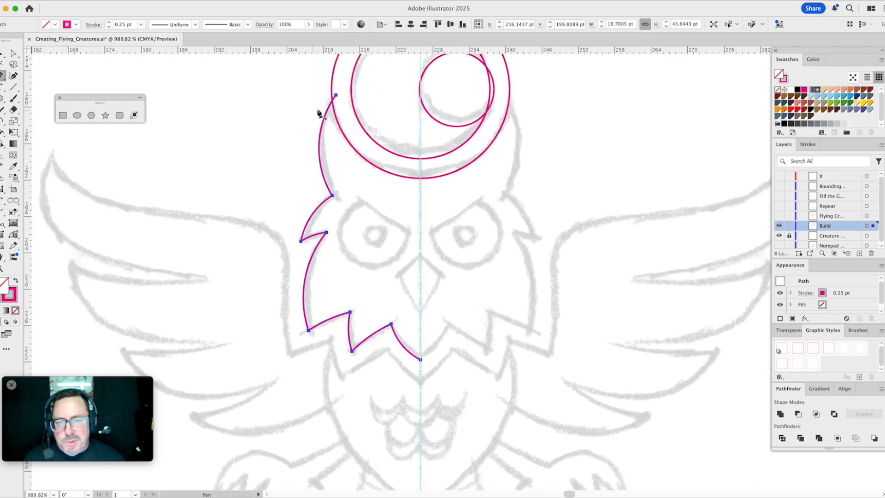
left_click(336, 96)
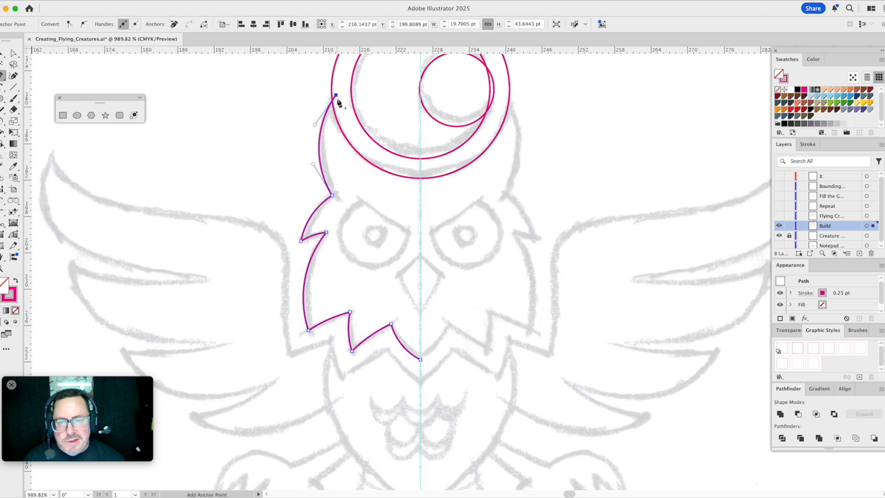
left_click(421, 159)
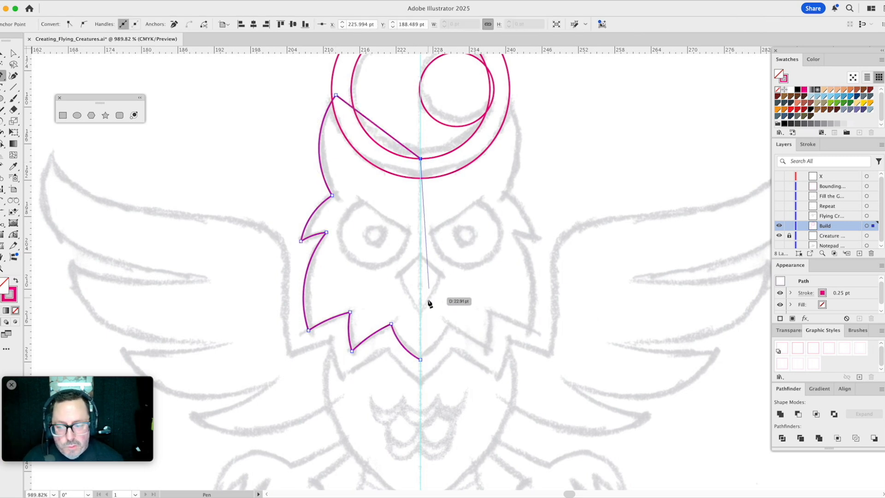
left_click(421, 359)
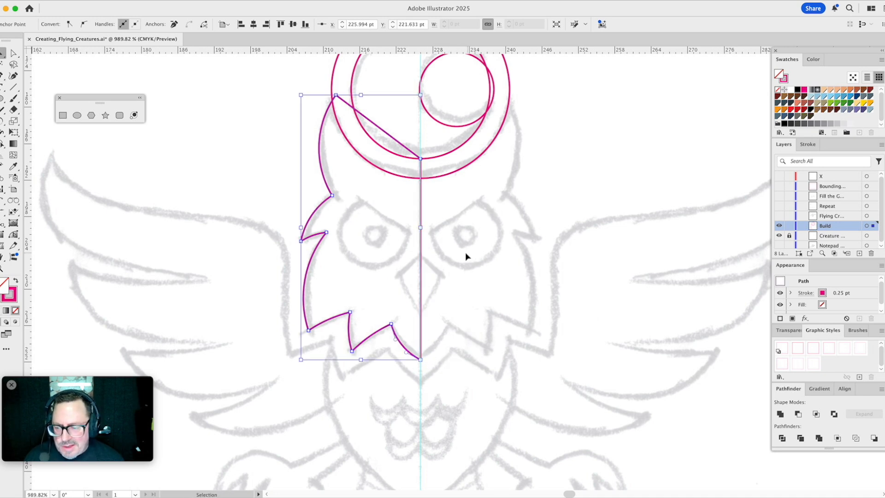
left_click_drag(458, 240, 470, 223)
key("v")
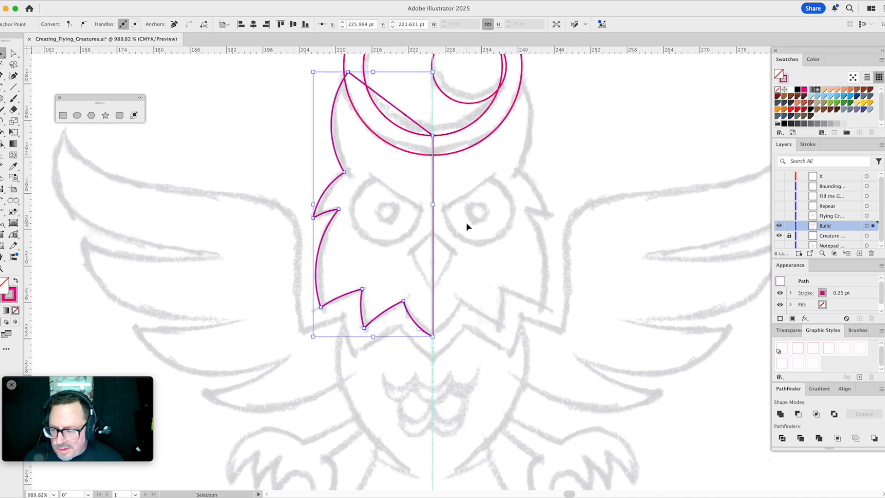
- Draw a circle about 11 pt across over the left eye and scale a centred copy to about 3.4 pt for the pupil
left_click(77, 116)
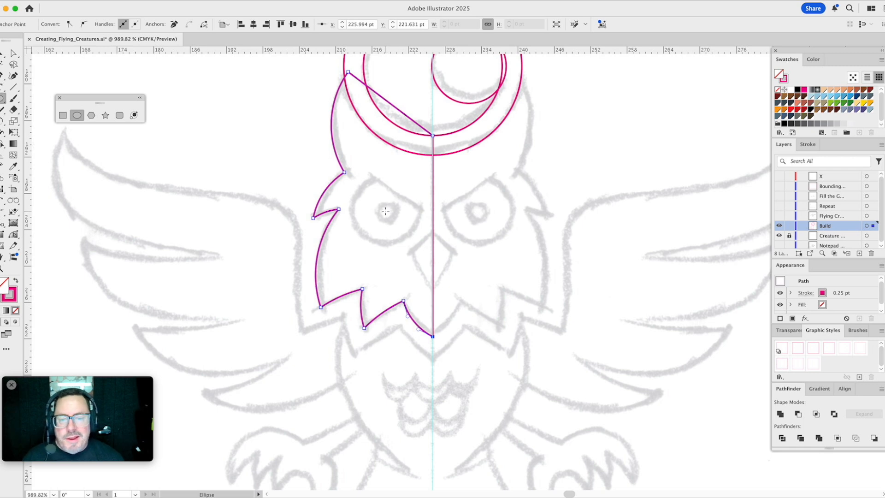
left_click_drag(386, 211, 420, 235)
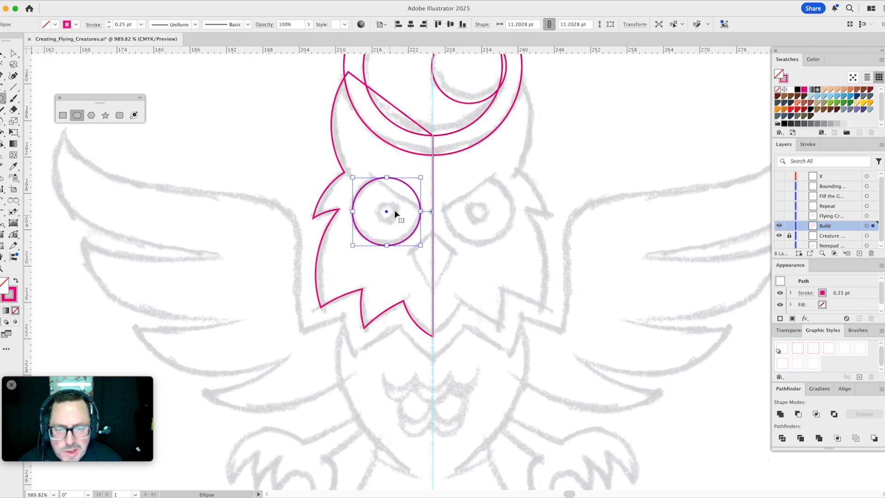
key("v")
left_click_drag(421, 177, 399, 201)
left_click_drag(463, 275, 490, 232)
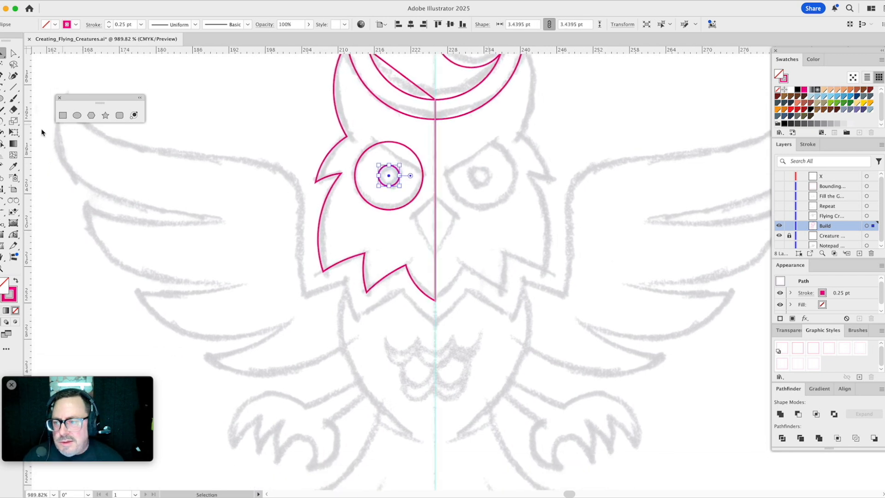
- Draw a closed brow shape about 11.1 by 8.1 pt with two arcs running from above the left eye to the centre guide
left_click(3, 201)
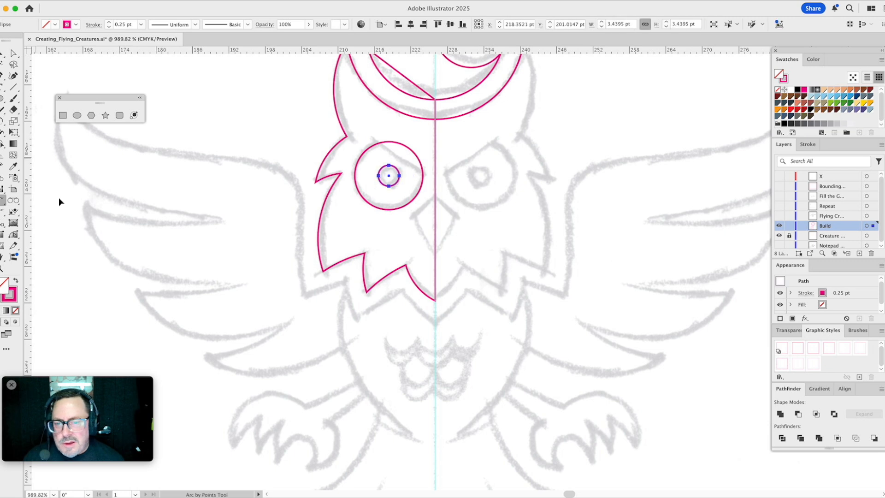
left_click(368, 136)
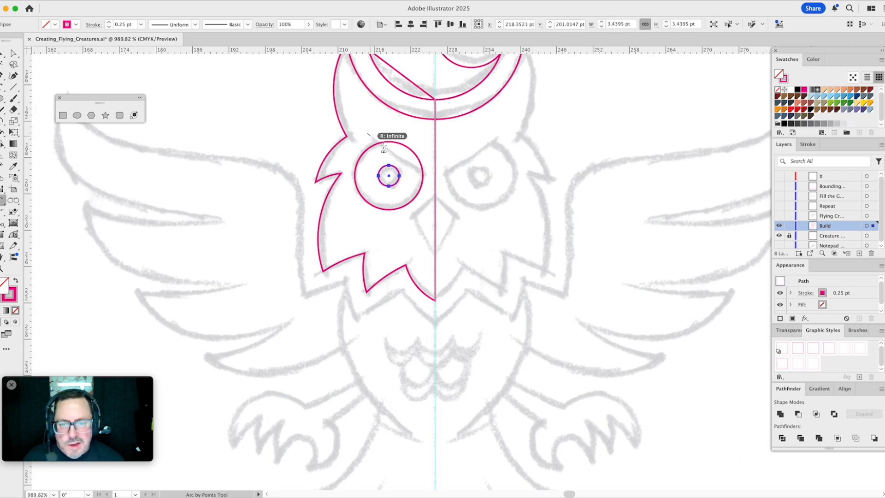
left_click(435, 180)
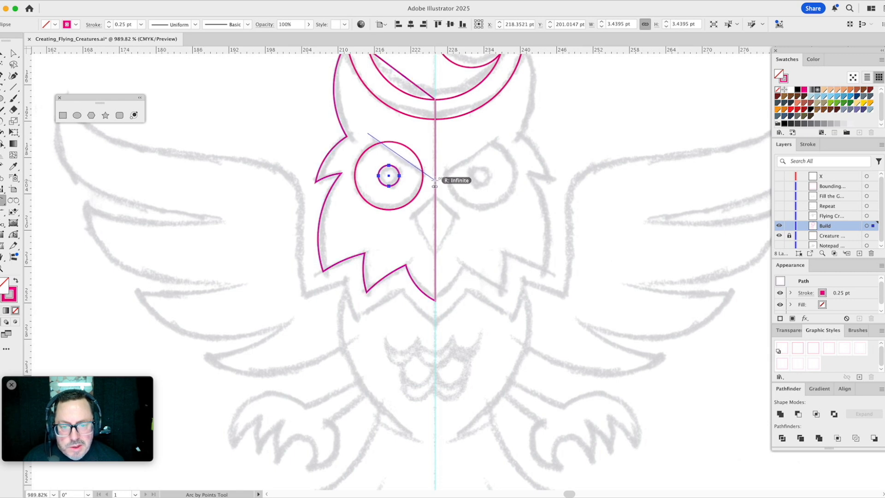
left_click(402, 161)
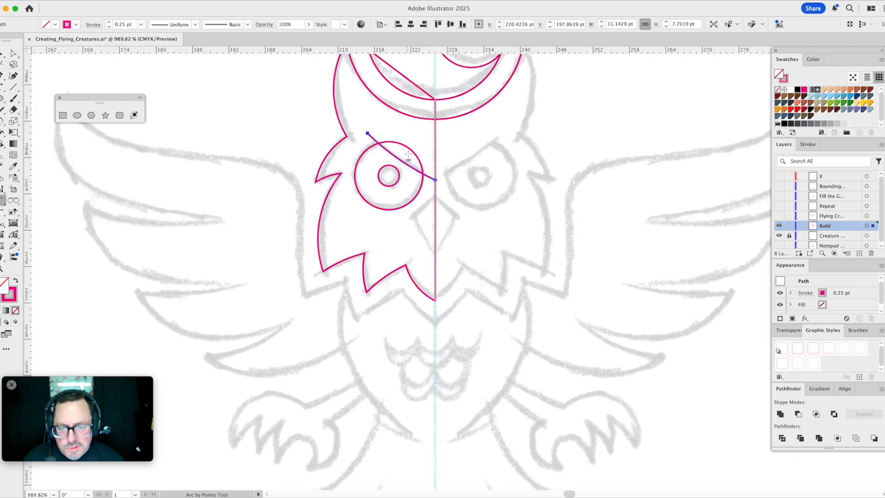
left_click(367, 132)
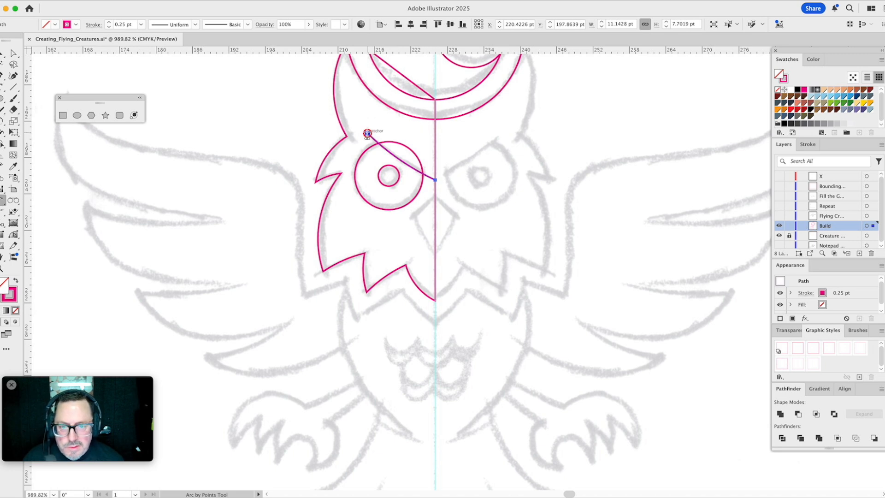
left_click(436, 180)
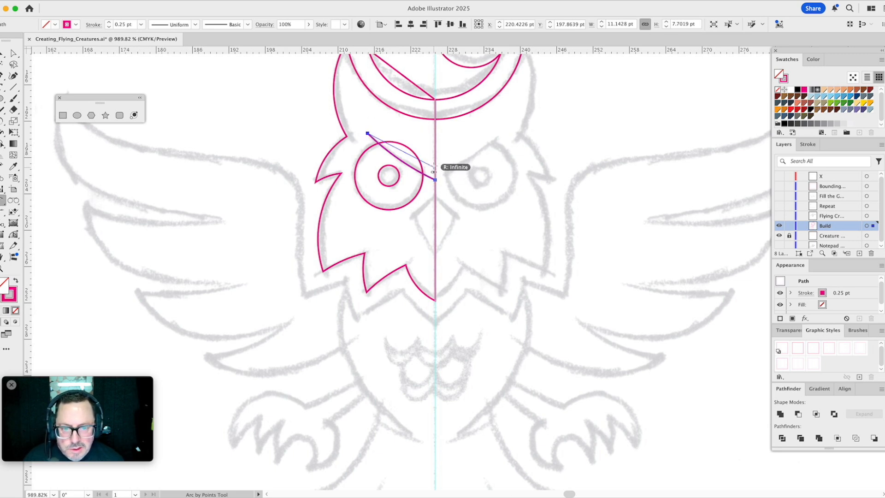
left_click(427, 159)
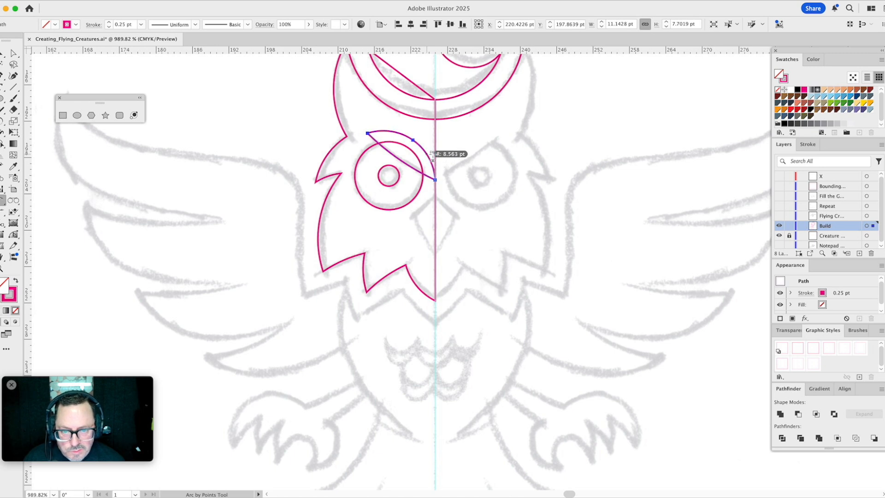
- Subtract the brow shape from the left eye's outer circle with Minus Front
key("v")
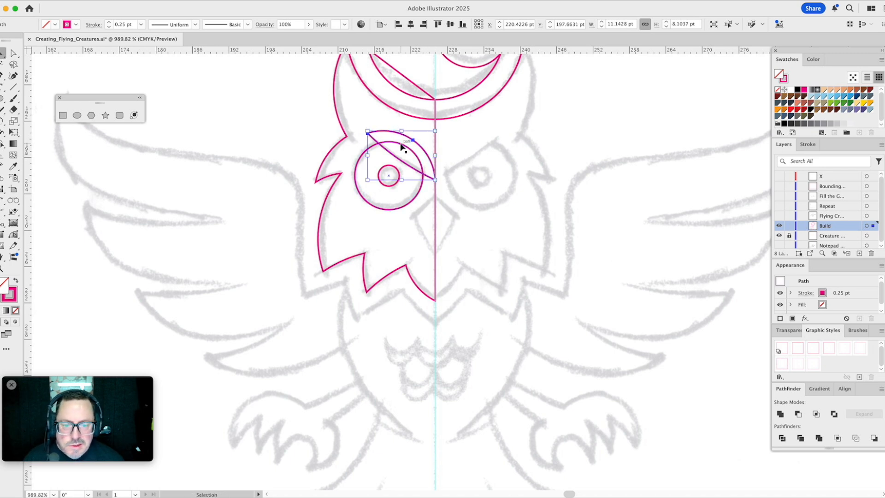
left_click(401, 144, "shift")
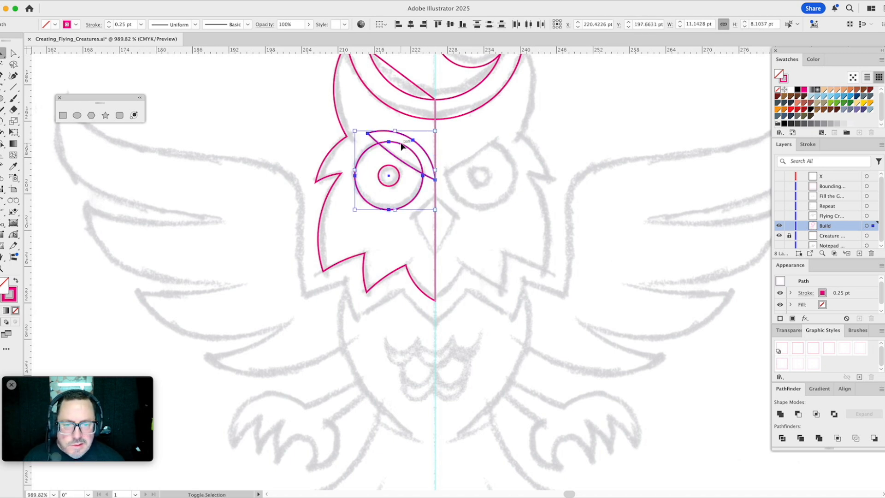
left_click(799, 414)
left_click(506, 202)
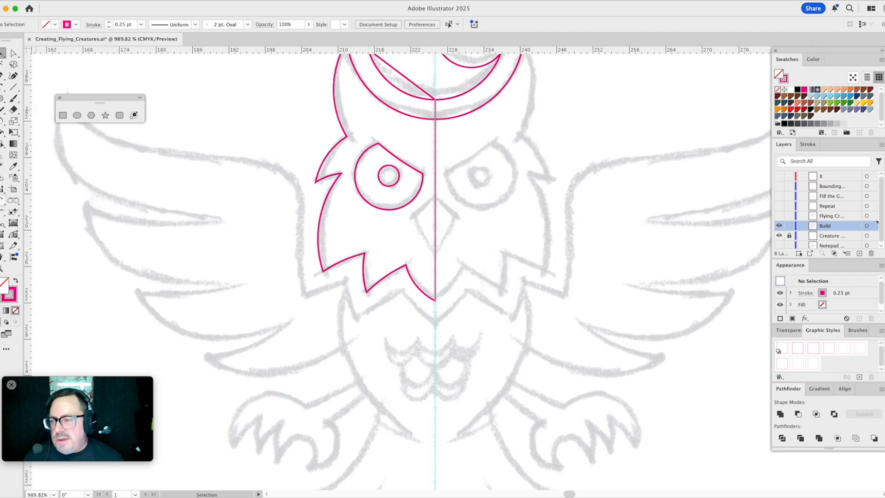
- Draw the left half of the beak, about 3.8 by 10 pt, as two connected arcs starting and ending on the centre guide
left_click(3, 200)
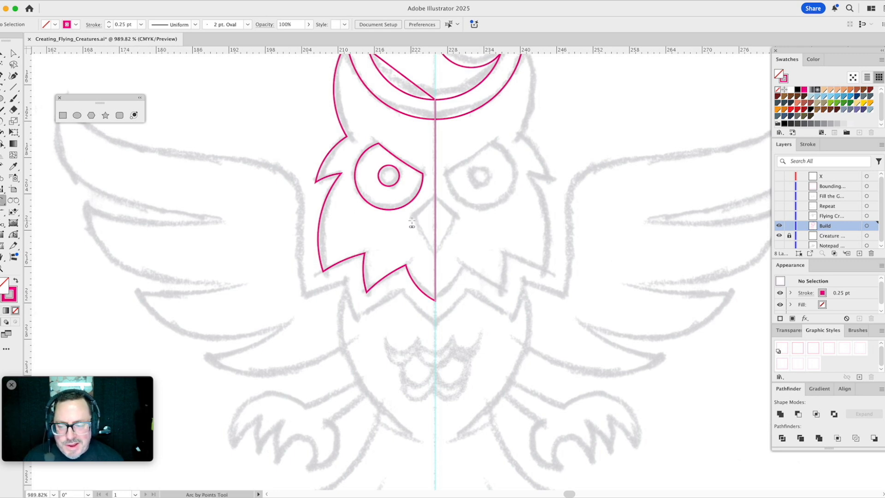
left_click_drag(413, 219, 435, 198)
key("super+z")
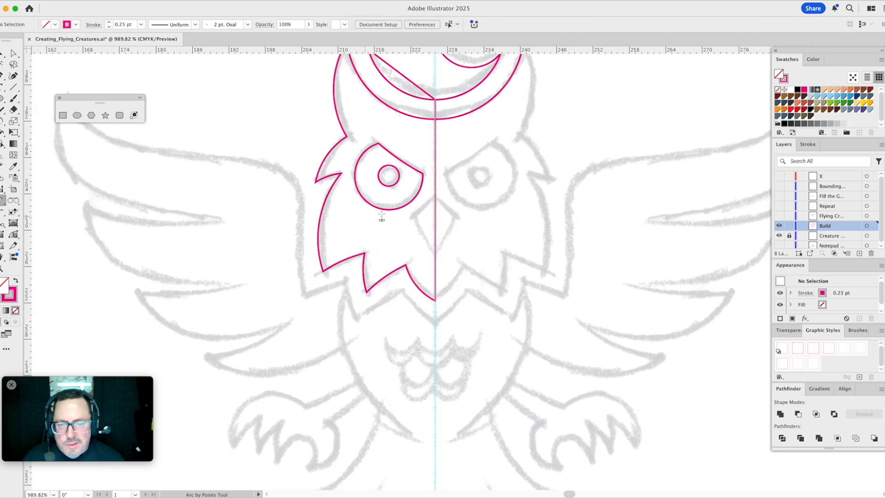
left_click_drag(435, 197, 411, 217)
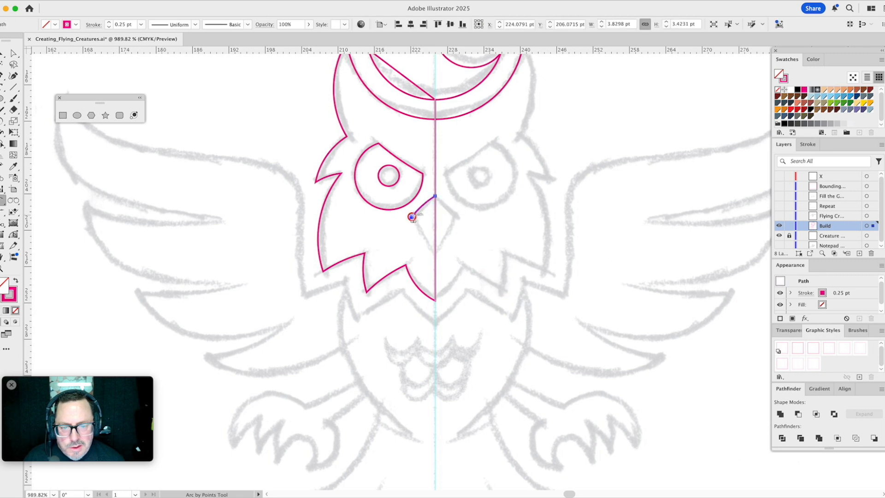
left_click(435, 257)
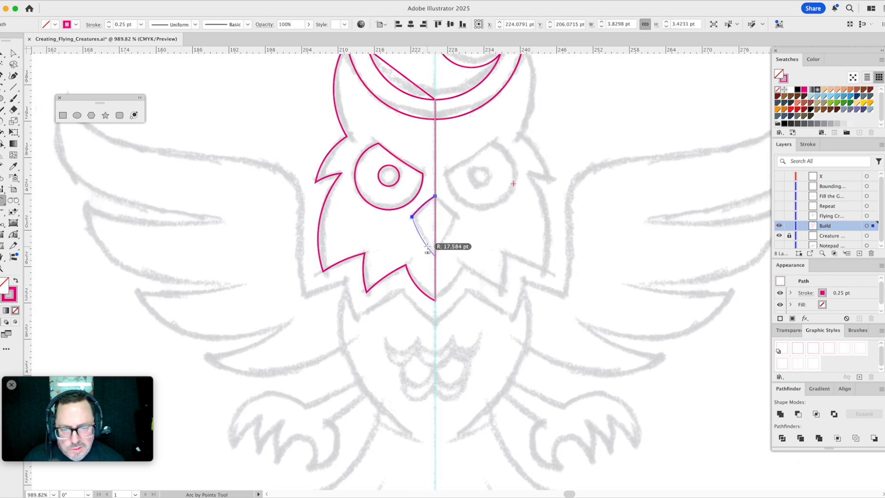
left_click(428, 248)
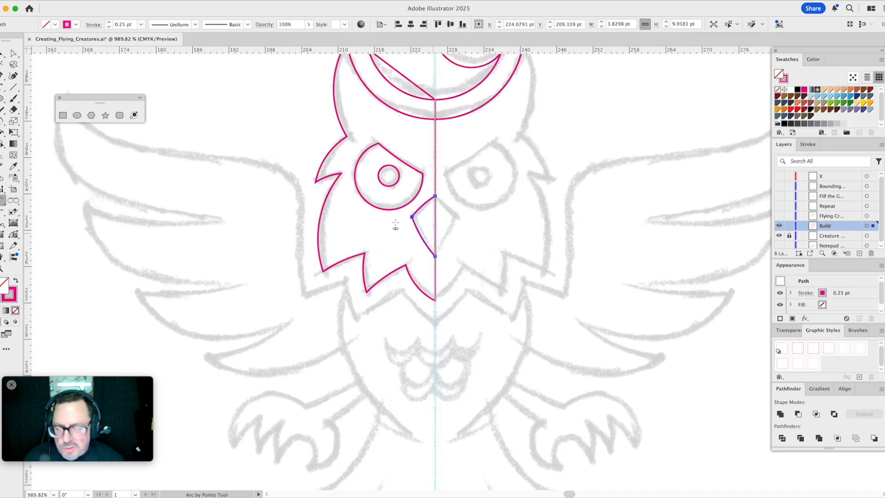
- Close the half-beak with straight Pen segments through a point slightly past the centre guide
left_click(2, 75)
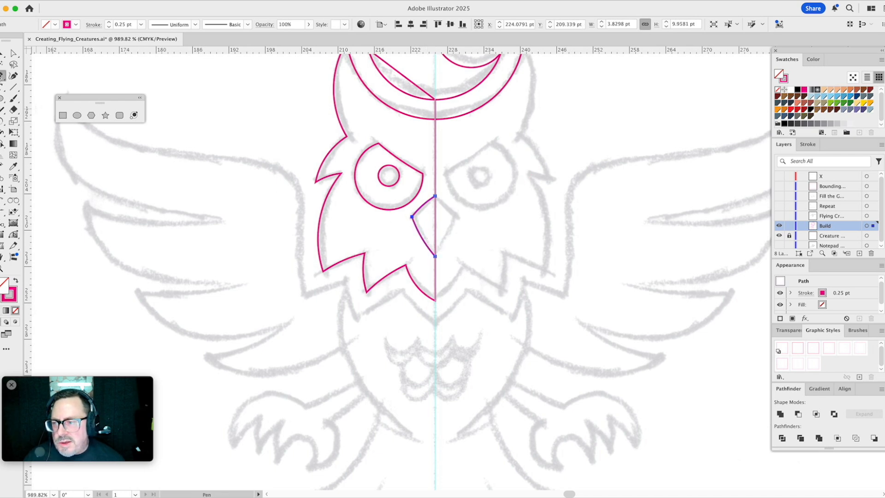
key("p")
left_click(436, 197)
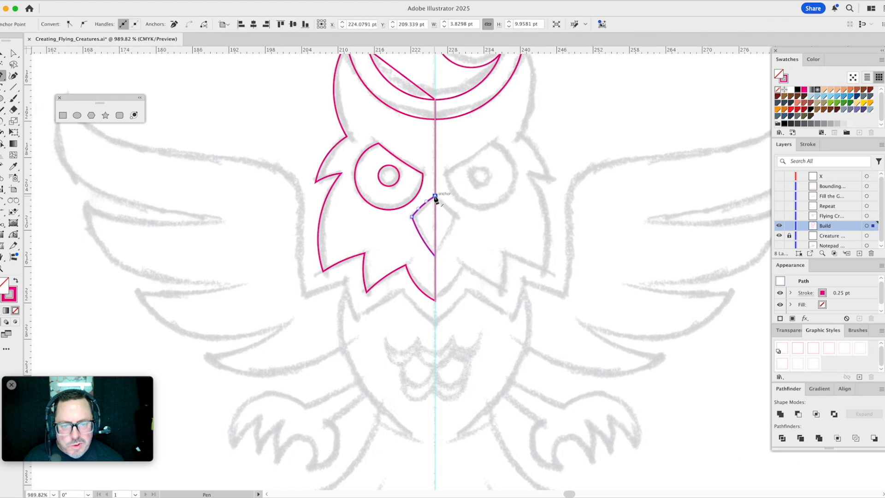
left_click(438, 225)
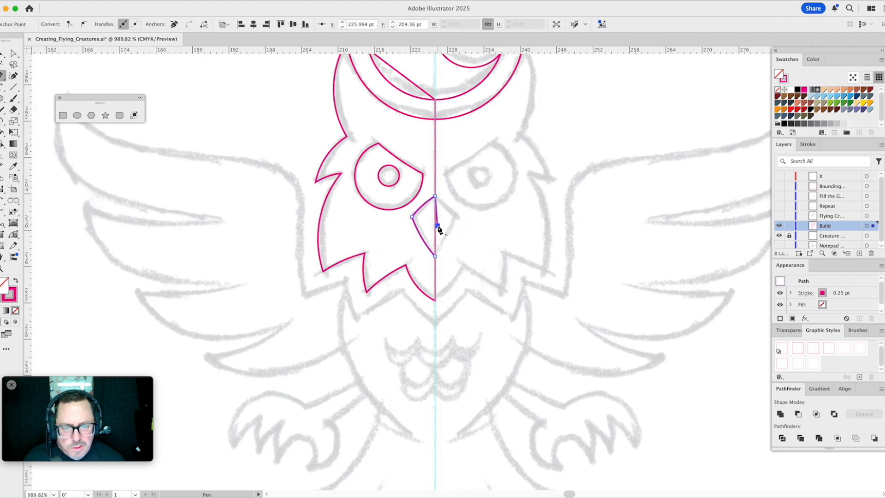
left_click(437, 255)
key("v")
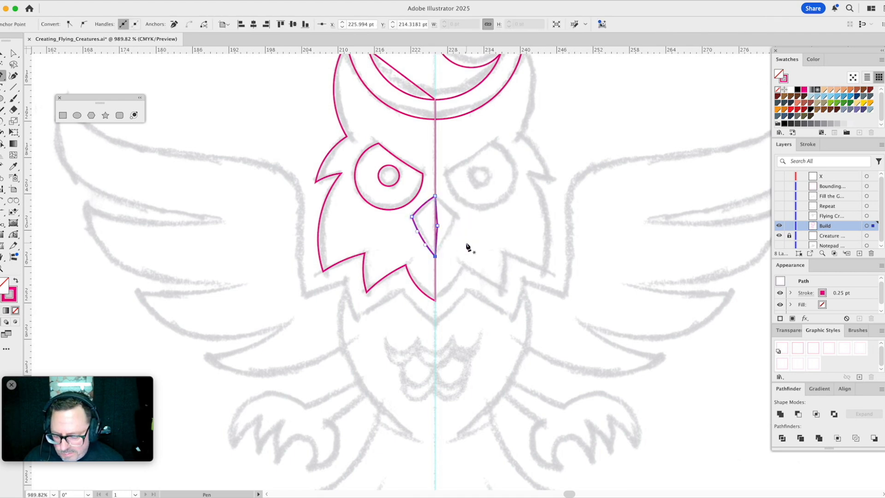
left_click(465, 243)
left_click_drag(418, 232, 411, 244)
key("a")
key("super+z")
- Reflect a copy of the half-beak across the centre guide to form its right half
key("v")
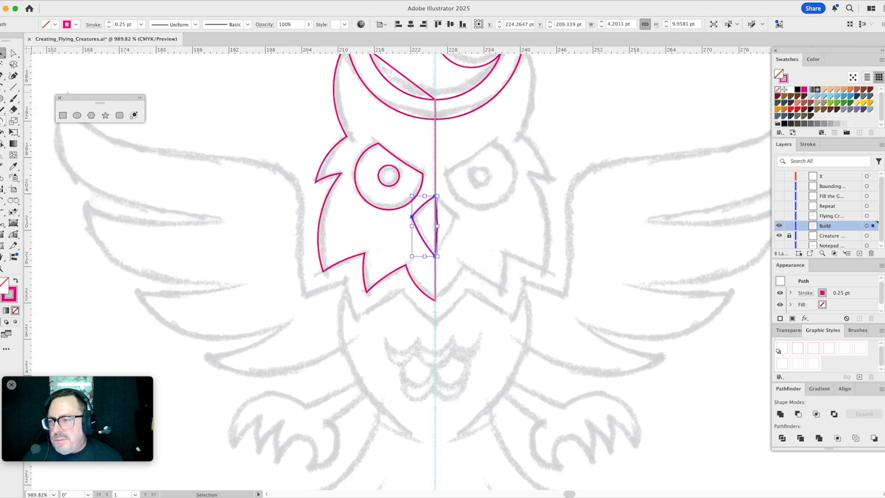
left_click_drag(1, 122, 32, 132)
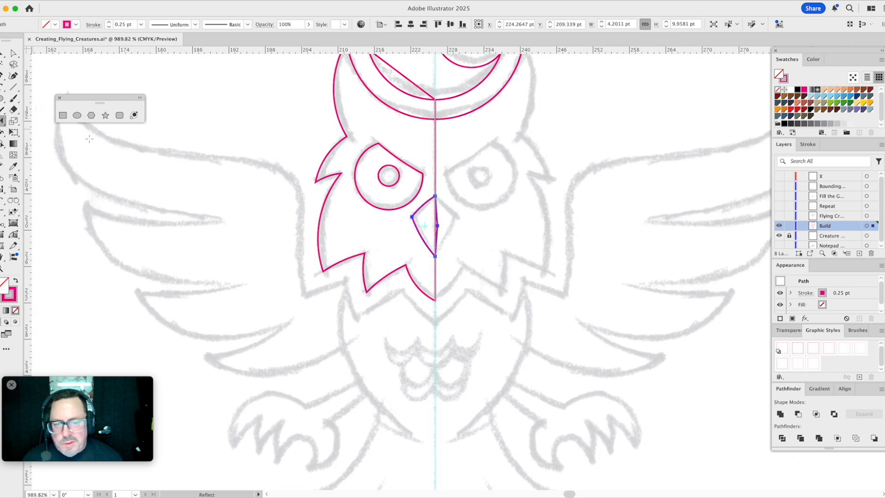
left_click(436, 256)
left_click_drag(451, 270, 452, 272)
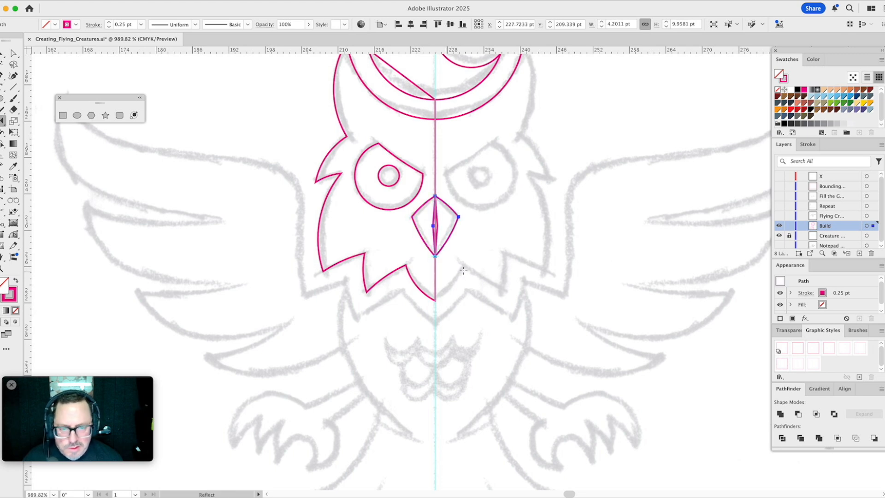
key("v")
- Unite both beak halves into one shape and clear the selection
left_click(422, 223, "shift")
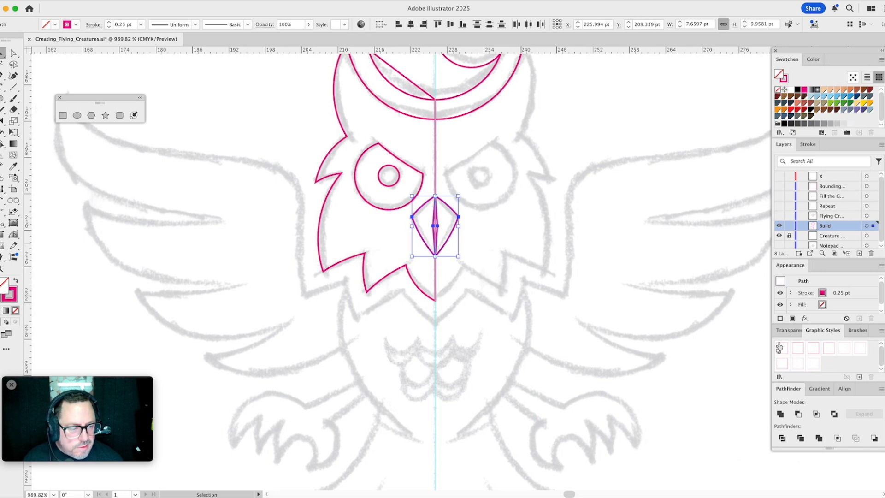
left_click(781, 414)
left_click(559, 262)
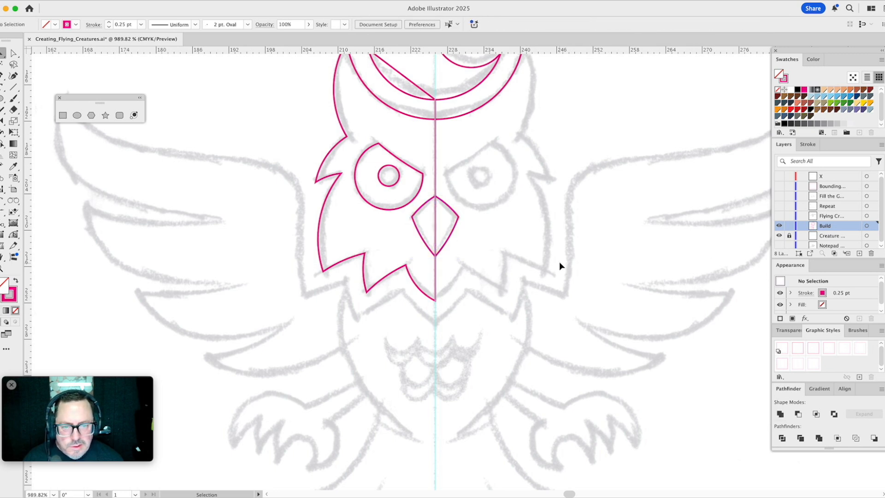
- Subtract a duplicate of the outer moon circle from the half-head path, keeping the original circle in place
key("space")
left_click_drag(515, 204, 519, 301)
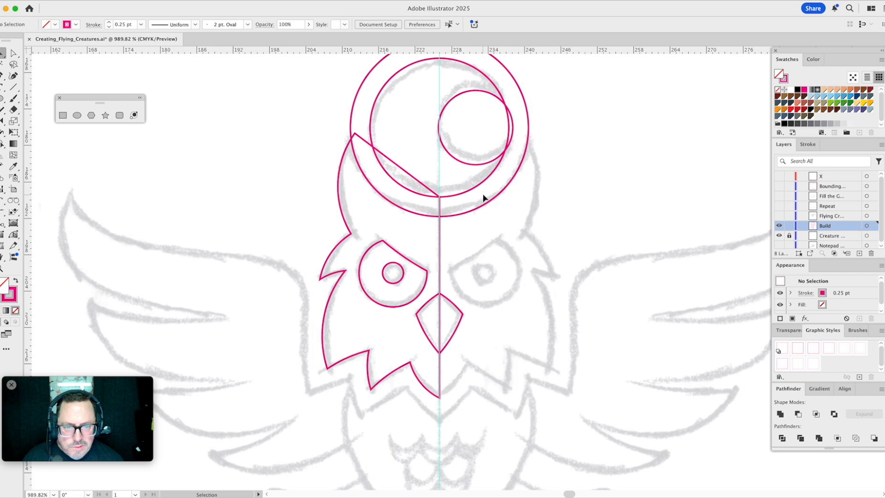
left_click(483, 197)
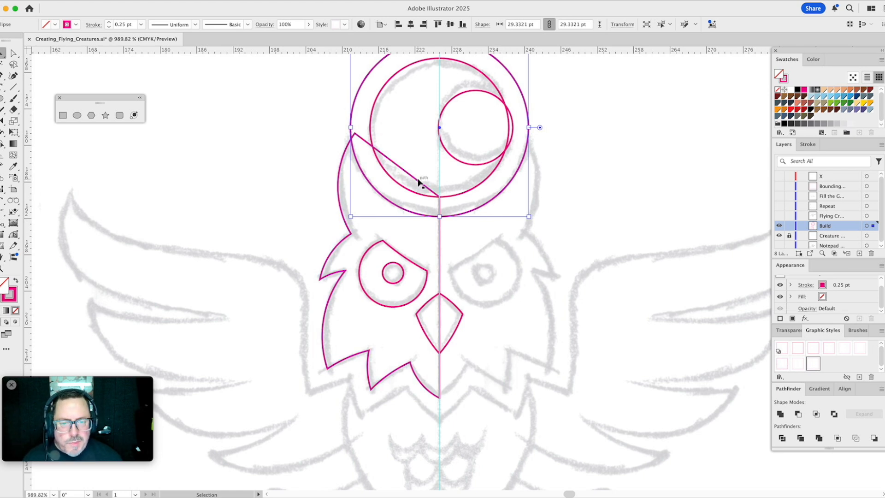
left_click(249, 10)
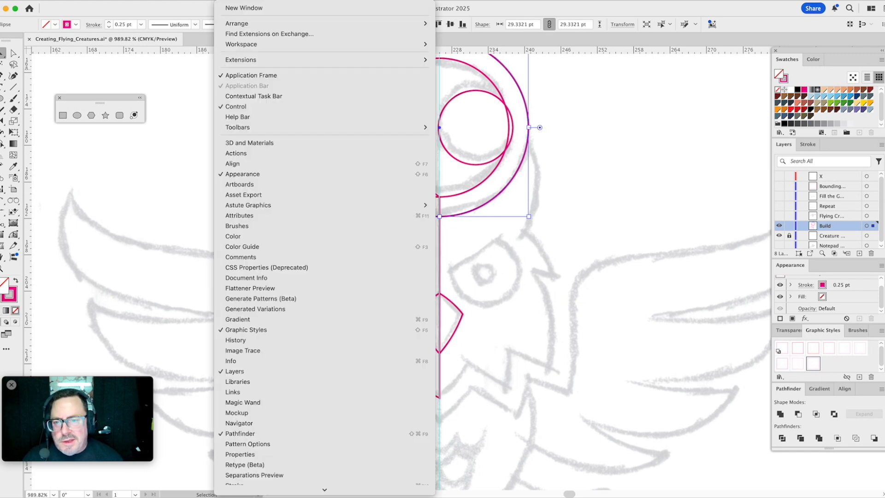
key("Escape")
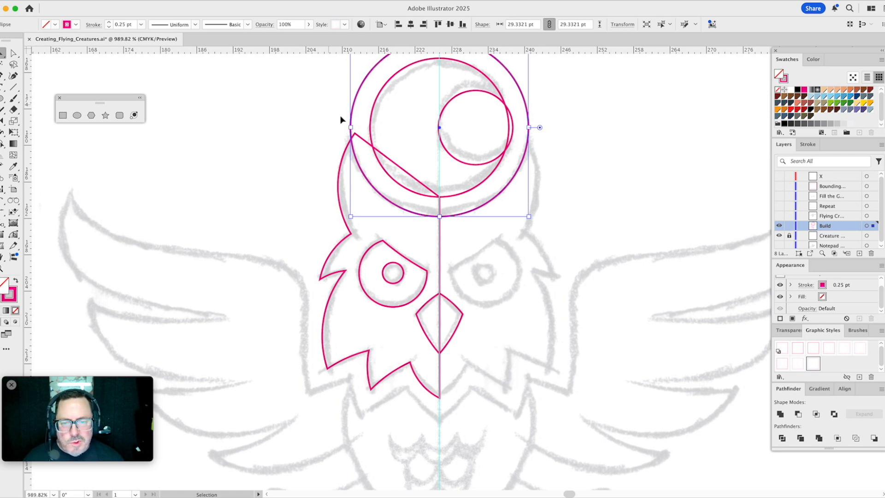
left_click(364, 143, "shift")
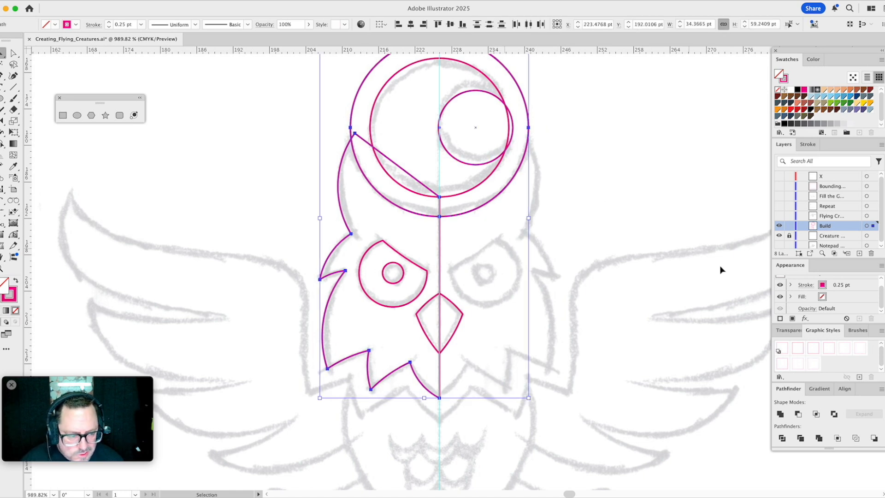
left_click(781, 414)
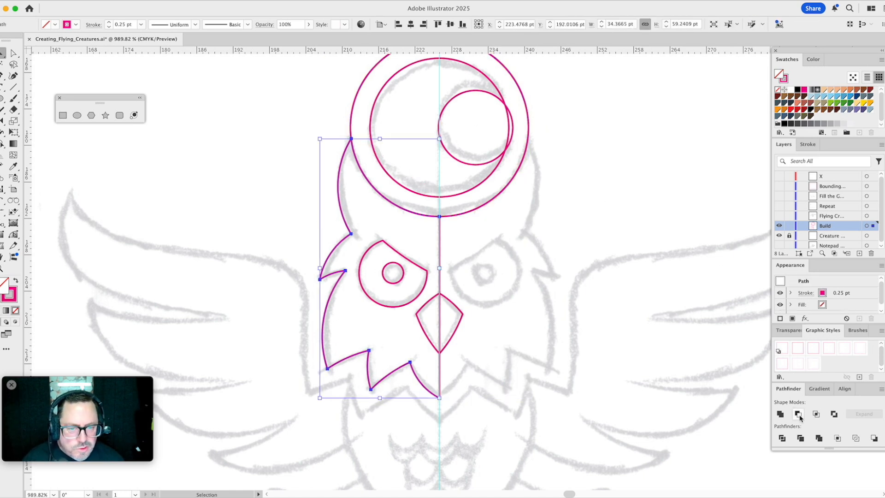
left_click(509, 297)
- Trace the left wing's inner edge, shoulder and top edge out to the wing tip with the Pen tool
left_click_drag(509, 298, 514, 178)
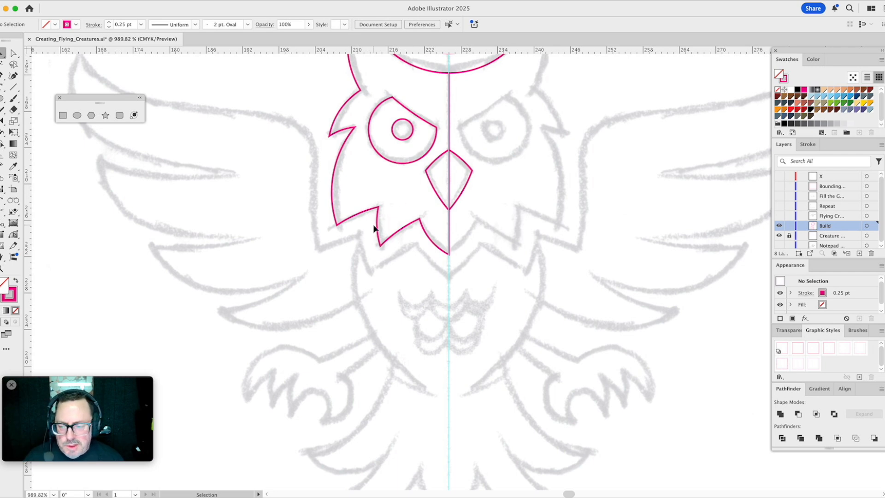
key("space")
left_click_drag(393, 229, 494, 270)
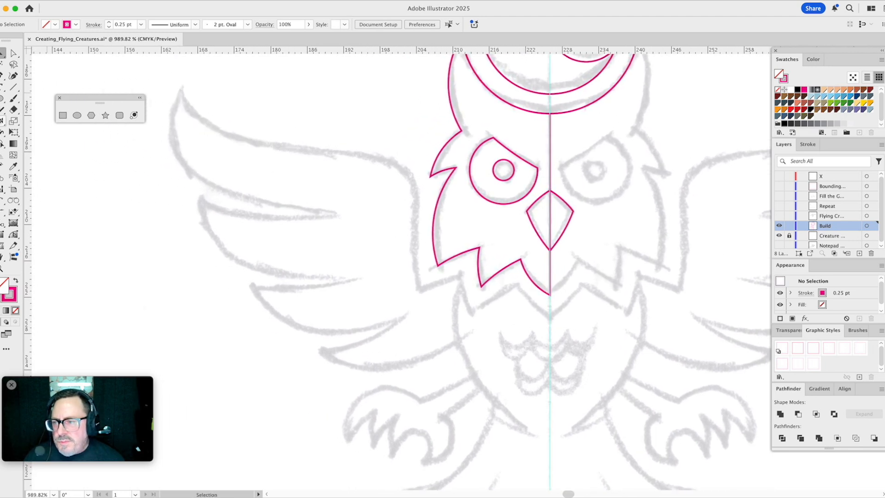
key("p")
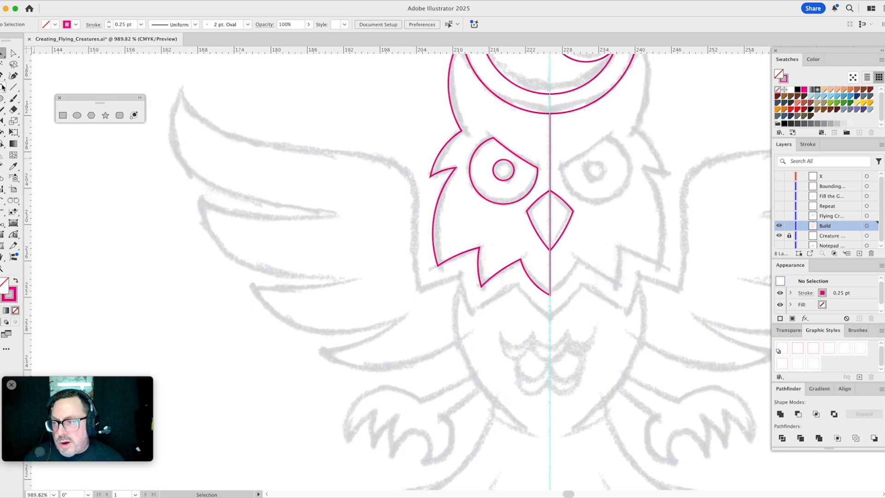
left_click(420, 291)
left_click_drag(416, 200, 417, 183)
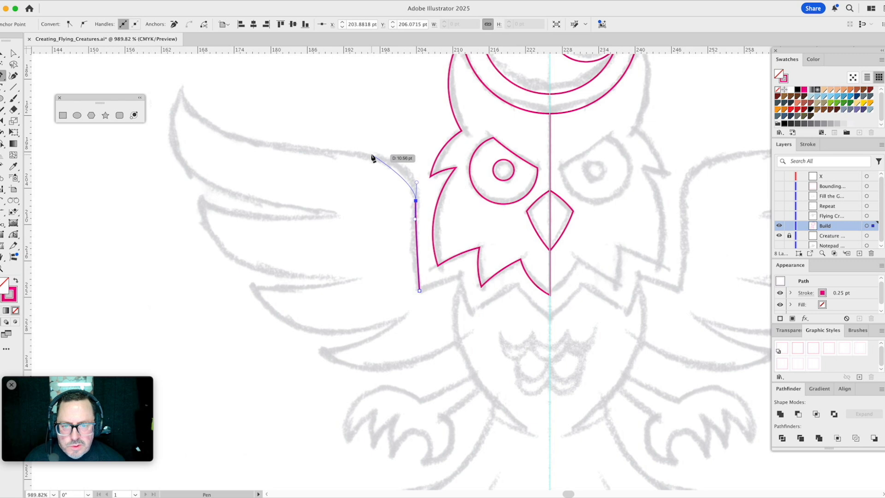
left_click_drag(372, 155, 338, 151)
left_click(182, 88)
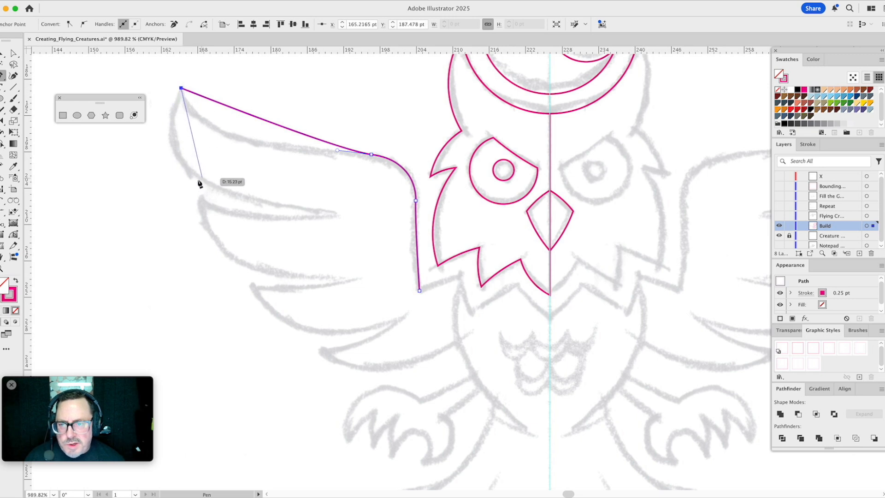
- Continue the wing path around the top feather and along the second feather's lower edge to its inner notch
left_click_drag(199, 181, 225, 199)
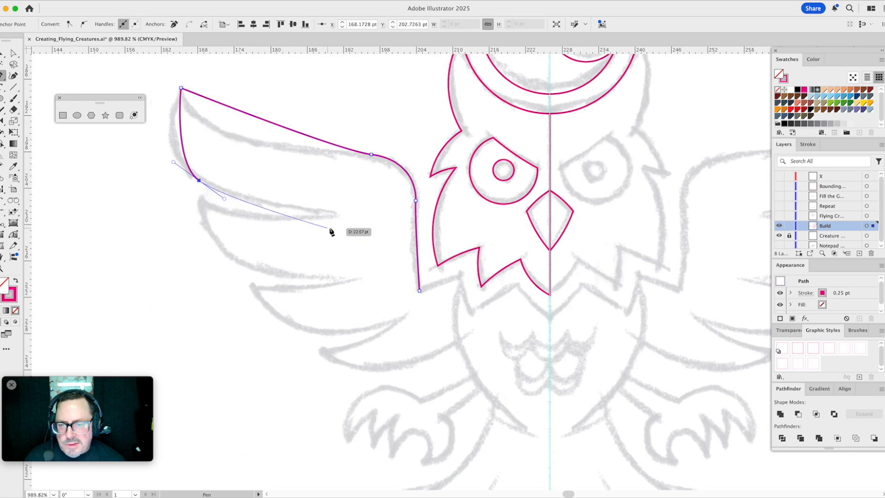
left_click_drag(340, 216, 200, 201)
left_click(199, 200)
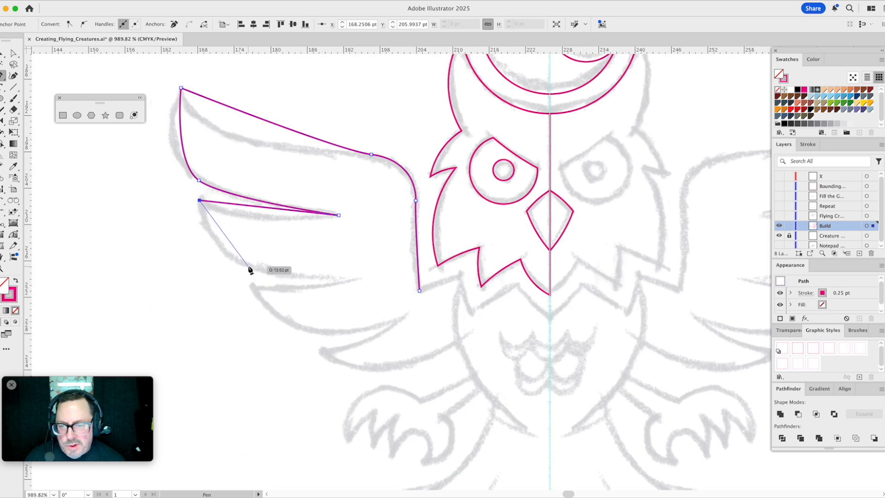
left_click_drag(248, 267, 280, 280)
left_click(357, 279)
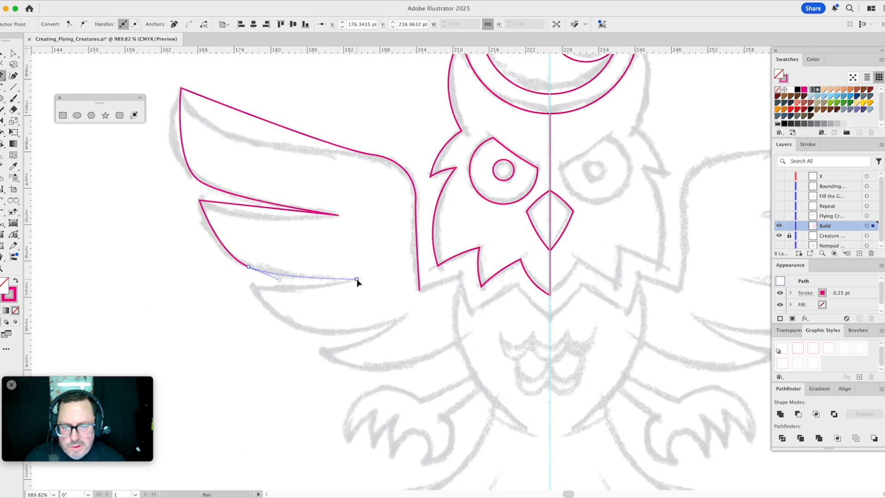
- Extend the wing path around the third feather and out to the tip of the lowest feather
left_click(253, 289)
left_click_drag(311, 332, 354, 344)
left_click_drag(354, 339, 353, 339)
left_click(402, 318)
left_click_drag(403, 319, 323, 355)
left_click(321, 353)
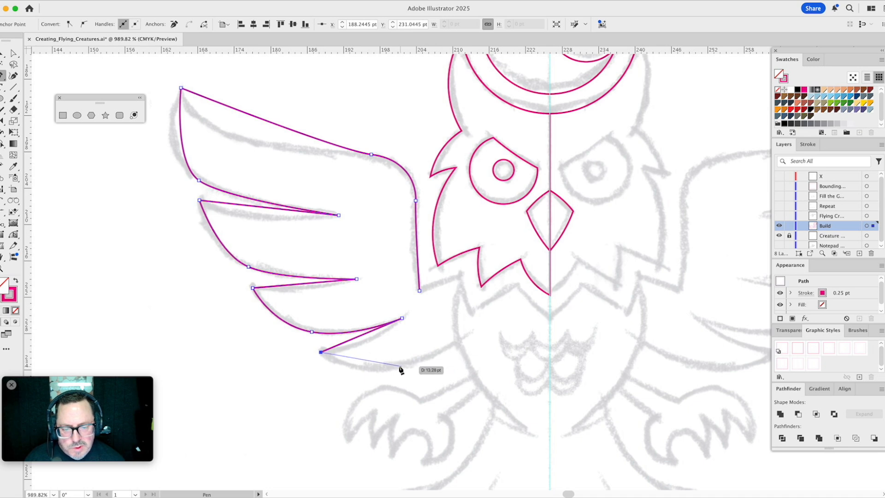
- Trace the lowest feather's underside into the body and end the open path on the centre guide below the head
left_click_drag(399, 367, 436, 364)
left_click(478, 328)
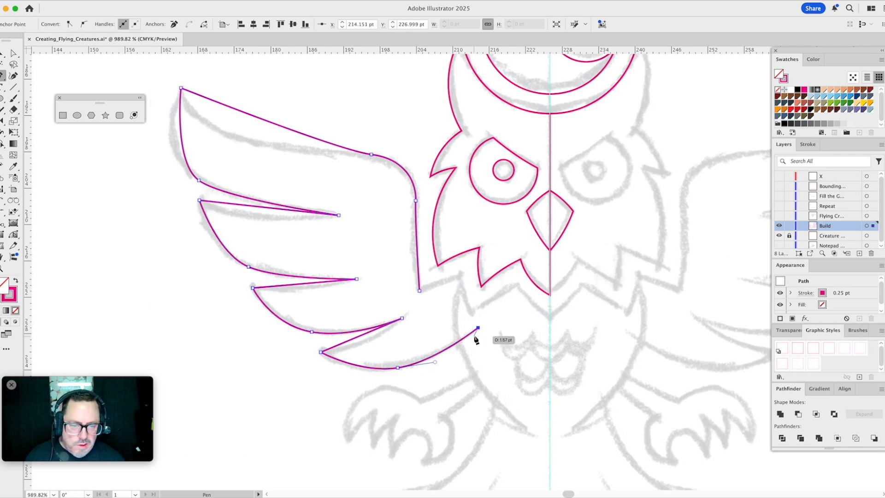
left_click_drag(477, 333, 552, 337)
left_click(550, 332)
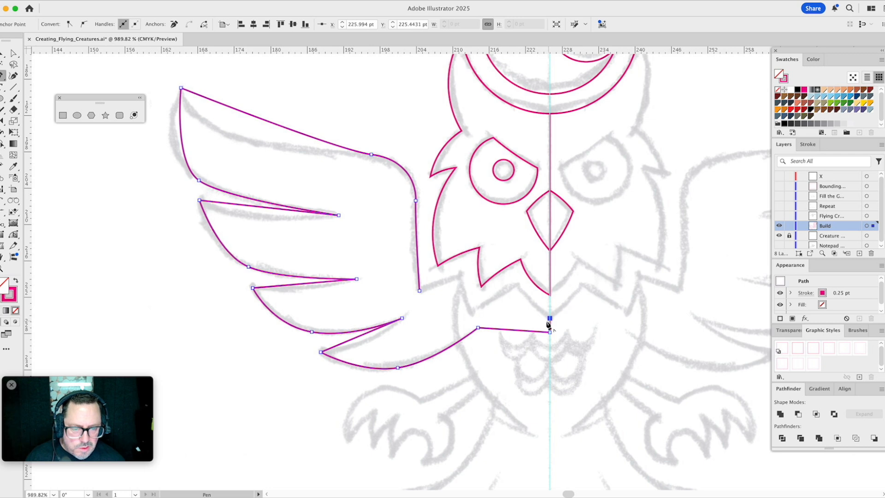
key("Escape")
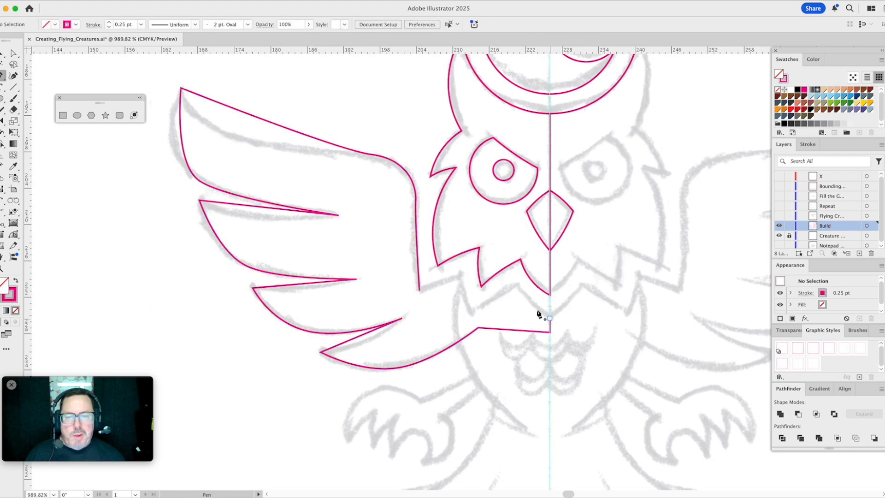
- Detach the Pen tool group as a floating set and place it below the floating shape tools
key("a")
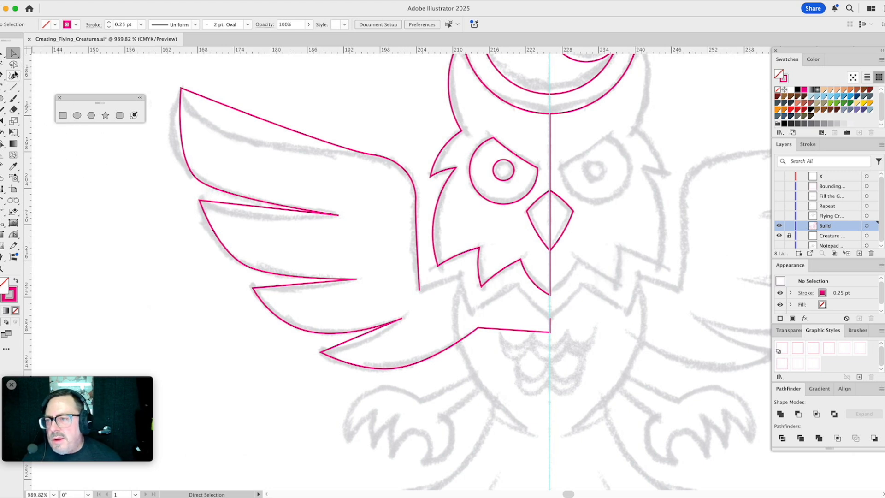
left_click(18, 56)
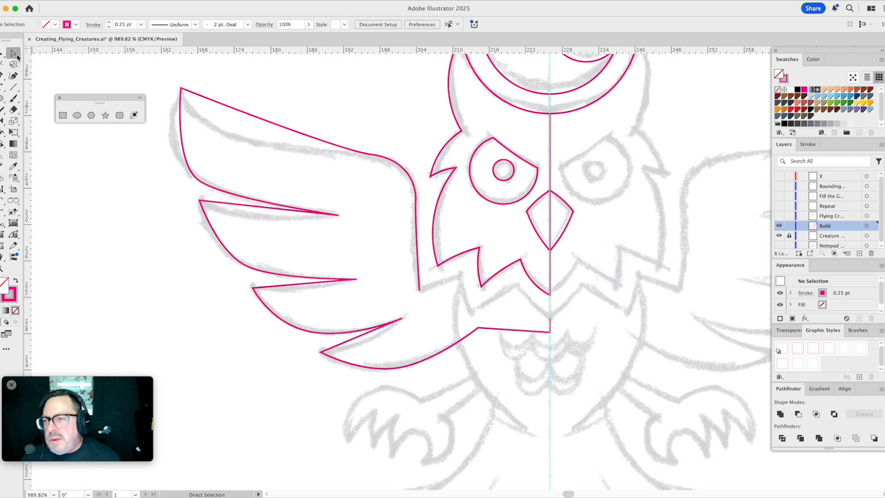
left_click(2, 56)
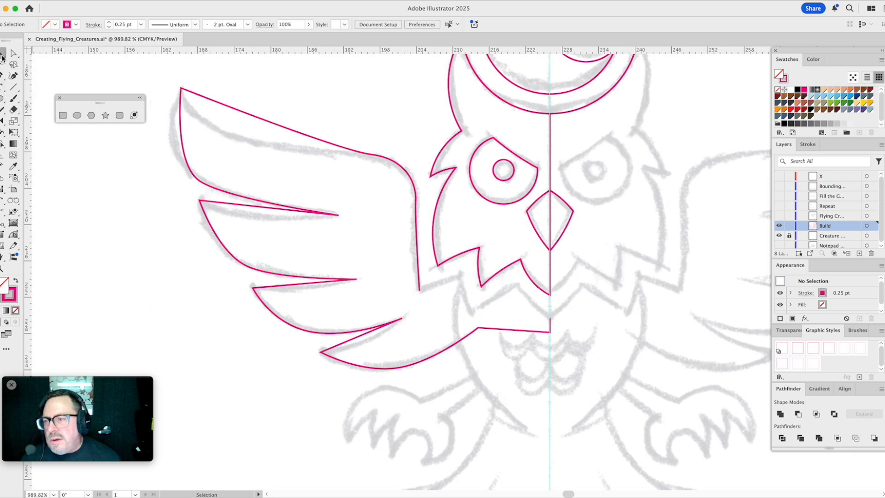
left_click(12, 77)
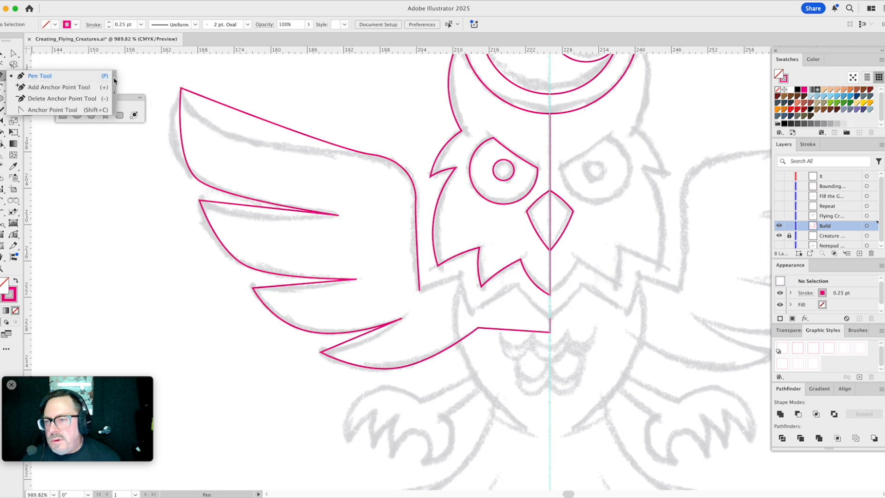
left_click(114, 79)
left_click_drag(84, 127, 94, 128)
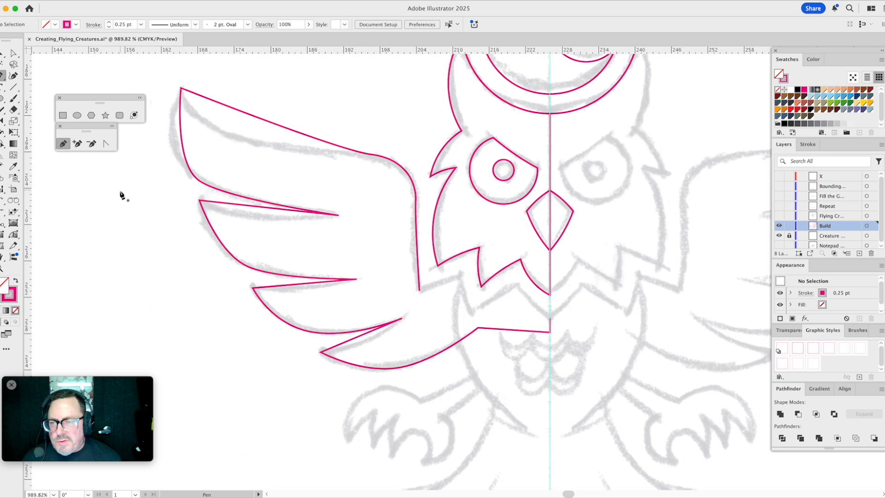
key("a")
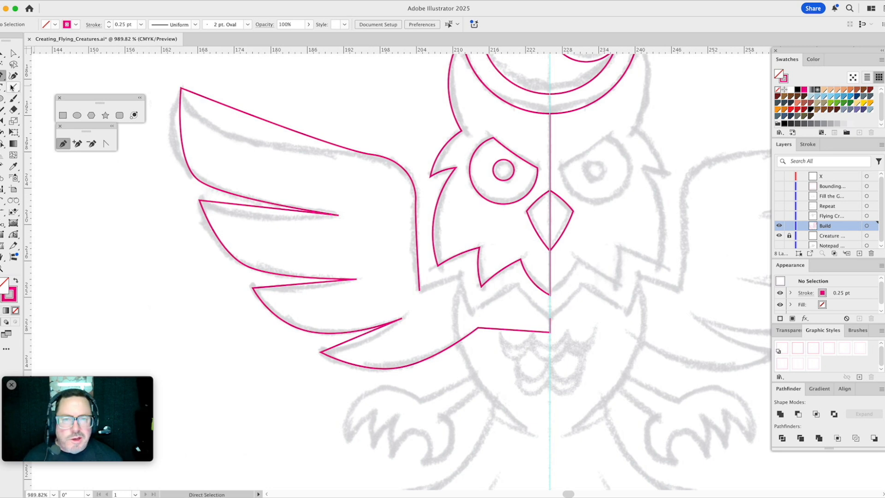
- Bend the wing's straight top edge with the Anchor Point tool to follow the sketched curve
key("p")
left_click(106, 144)
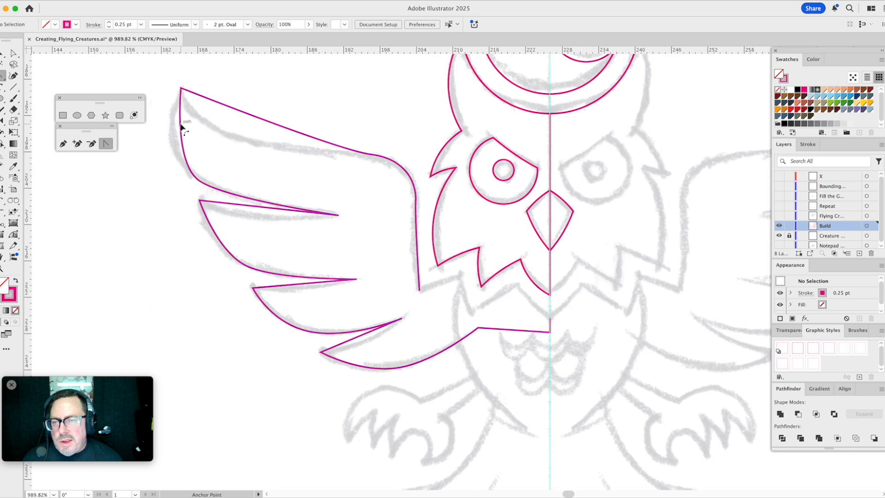
key("a")
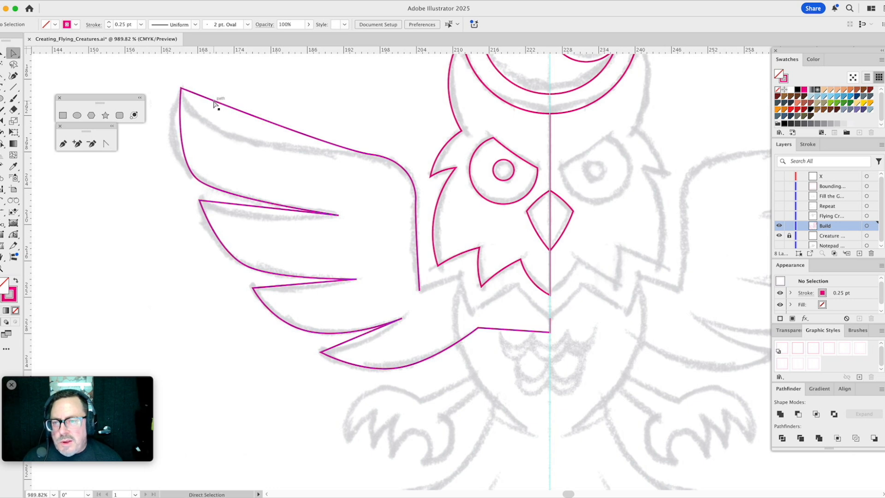
left_click(214, 104)
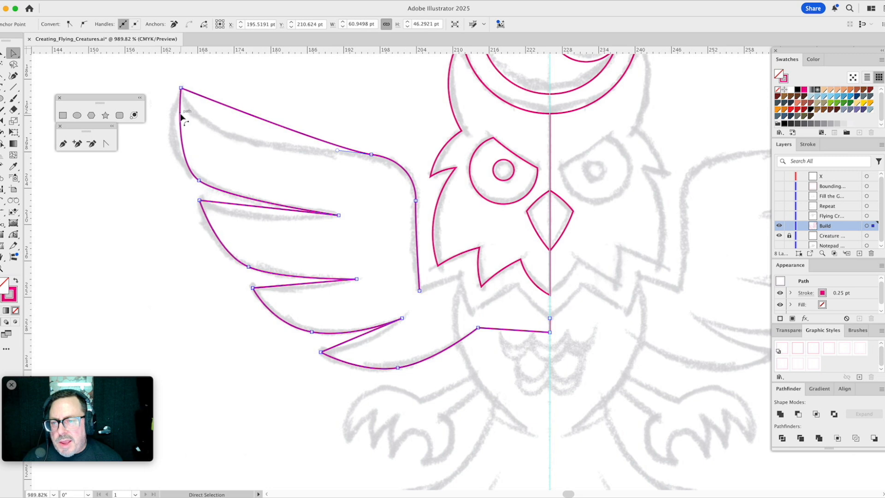
left_click(106, 143)
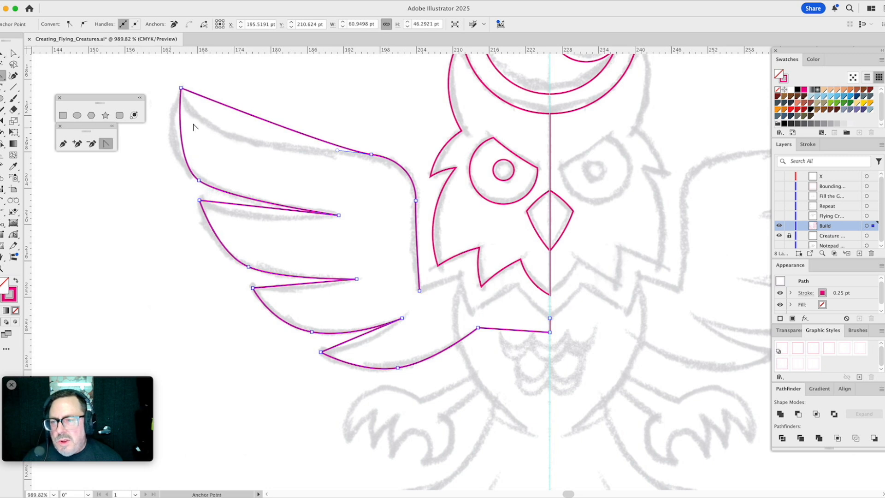
left_click_drag(216, 105, 220, 110)
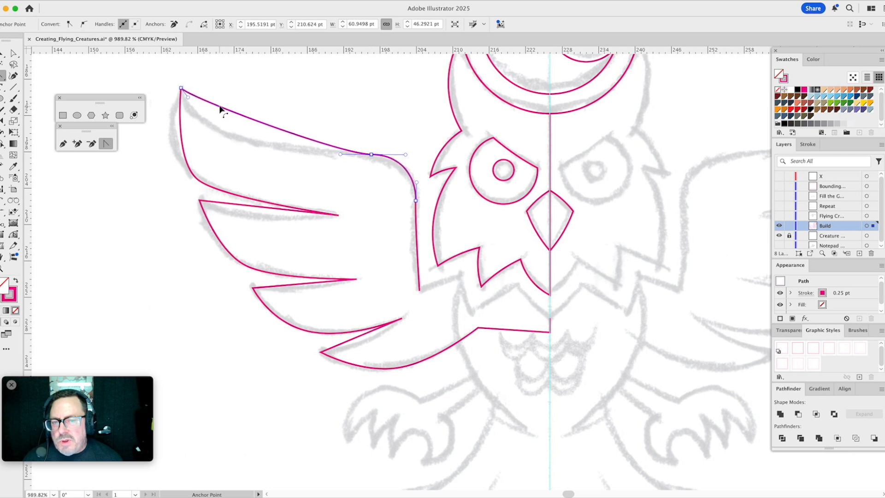
left_click_drag(219, 107, 220, 109)
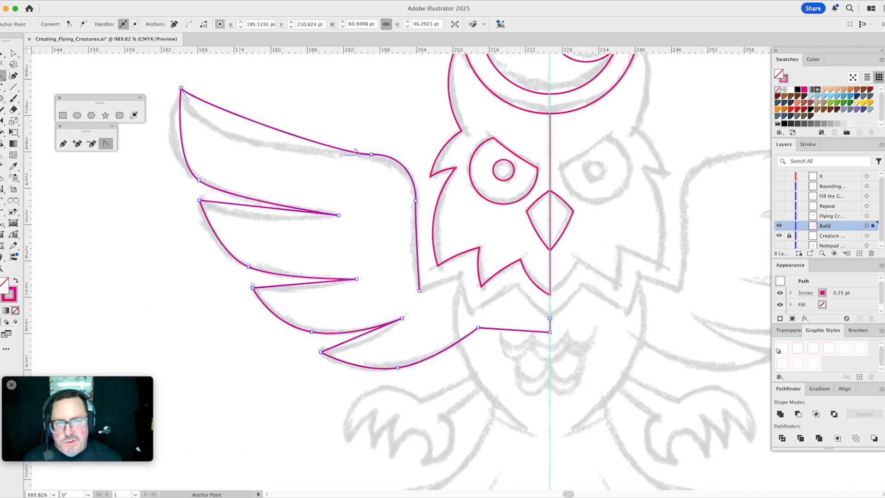
left_click_drag(189, 100, 201, 154)
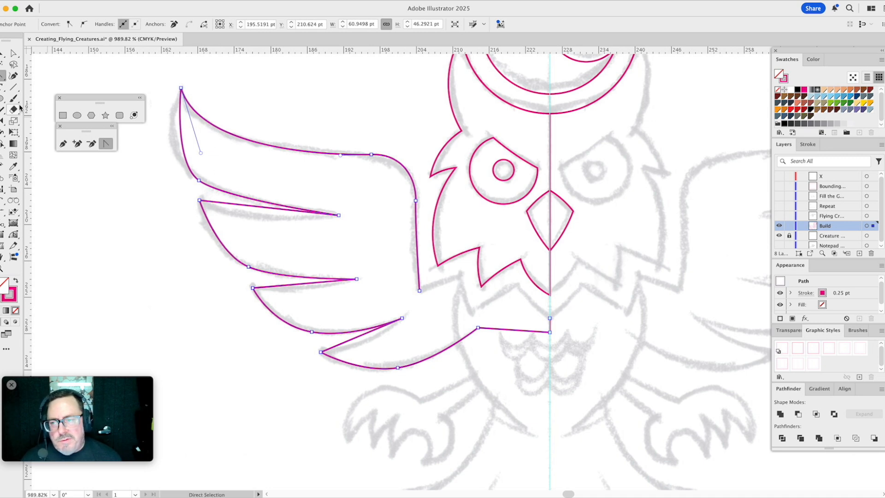
- Bow the wing tip's outer edge outward to the sketch with the PathScribe Tool, adjusting the handles at both ends
key("super")
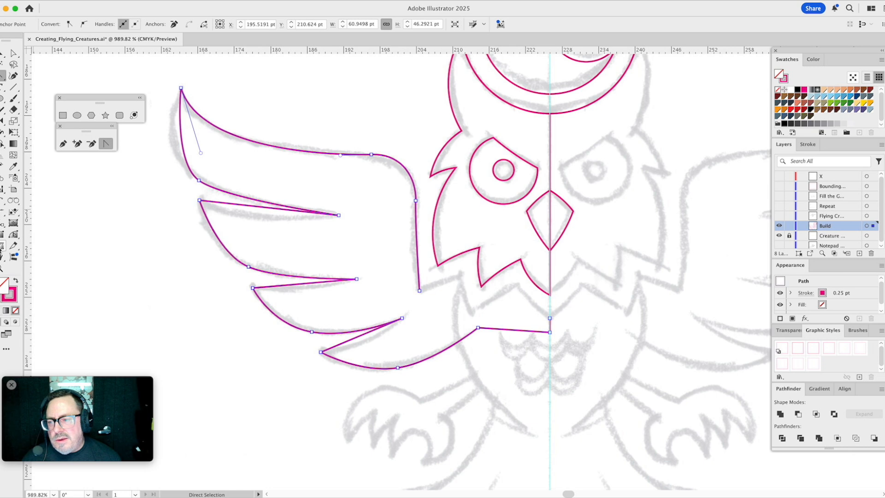
left_click(11, 235)
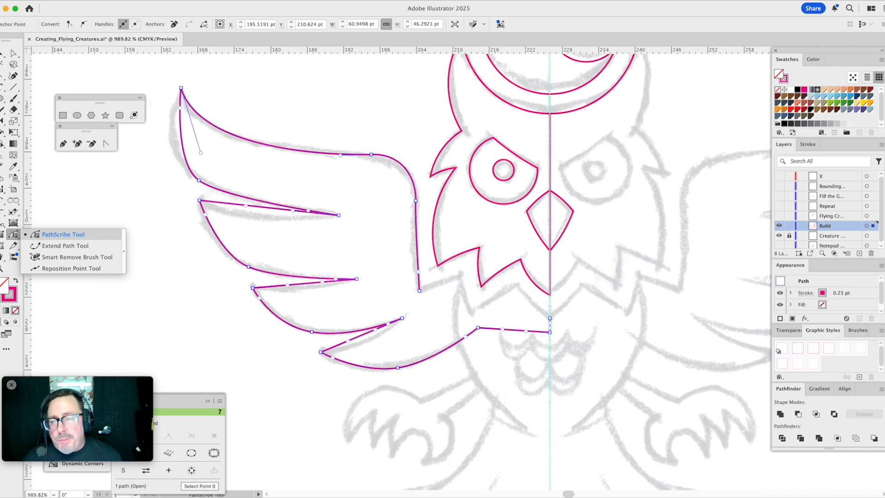
left_click(52, 238)
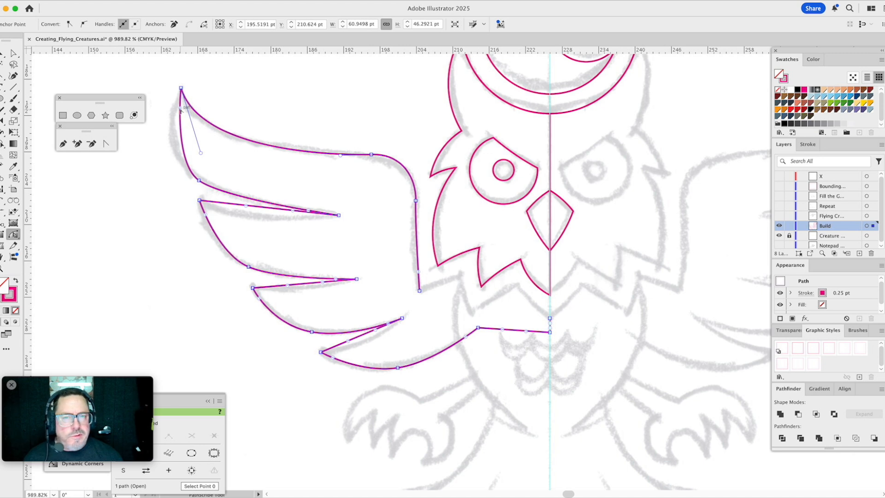
left_click_drag(181, 109, 164, 121)
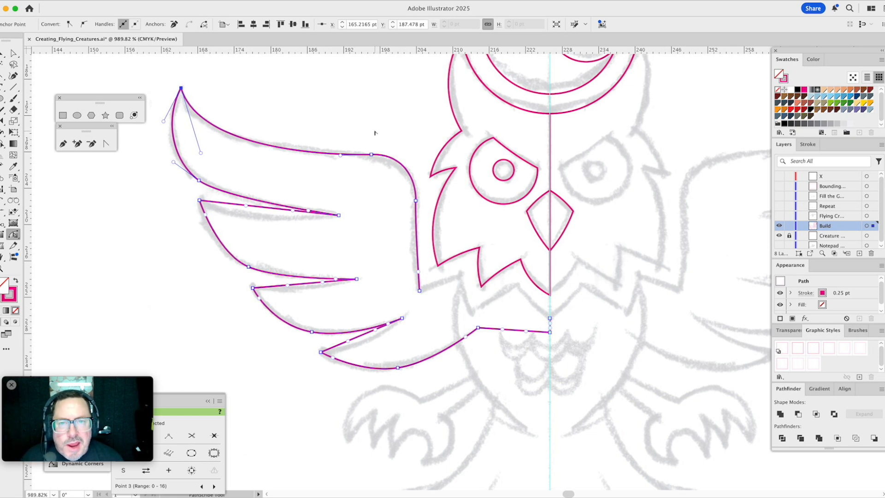
left_click(172, 164)
left_click_drag(172, 164, 169, 162)
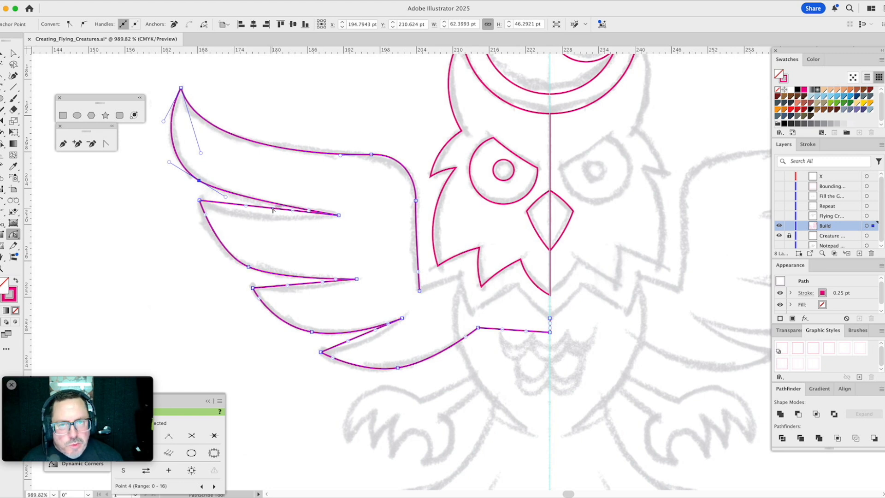
- Curve the second feather's straight upper edge downward to match the sketch by pulling out both of its handles
left_click_drag(273, 211, 229, 218)
left_click(308, 213)
left_click_drag(304, 214, 317, 218)
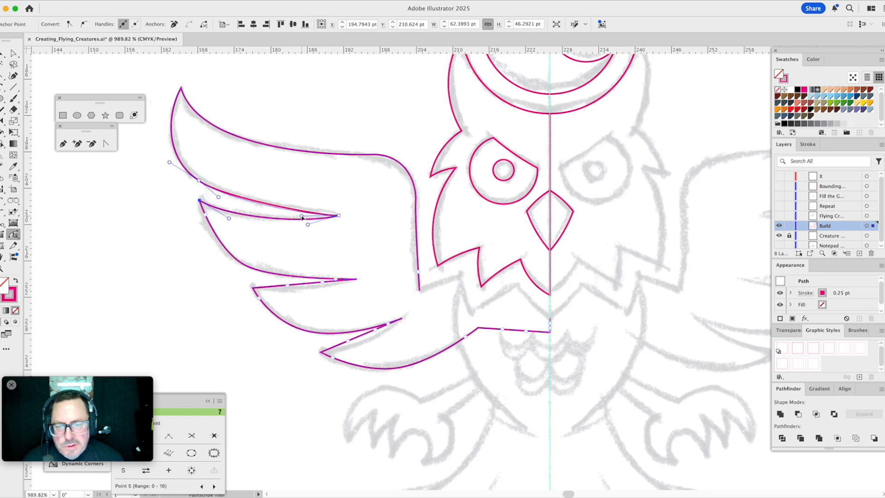
- Refine the curves of the top feather's lower edge and the wing's top edge by adjusting their handles to the sketch
left_click(254, 204)
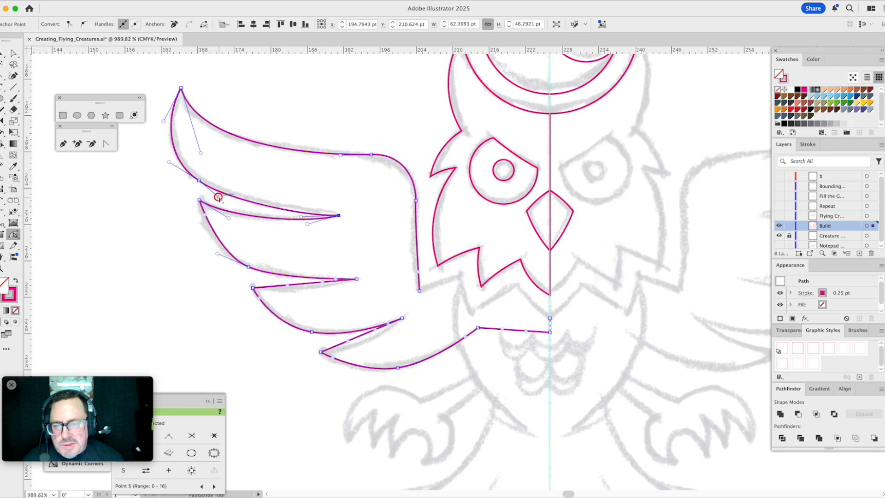
left_click_drag(218, 197, 210, 202)
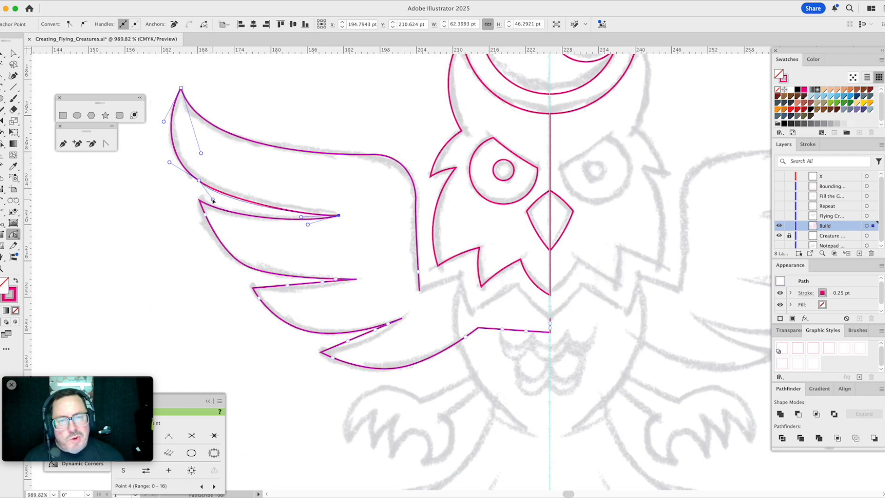
left_click_drag(213, 200, 220, 195)
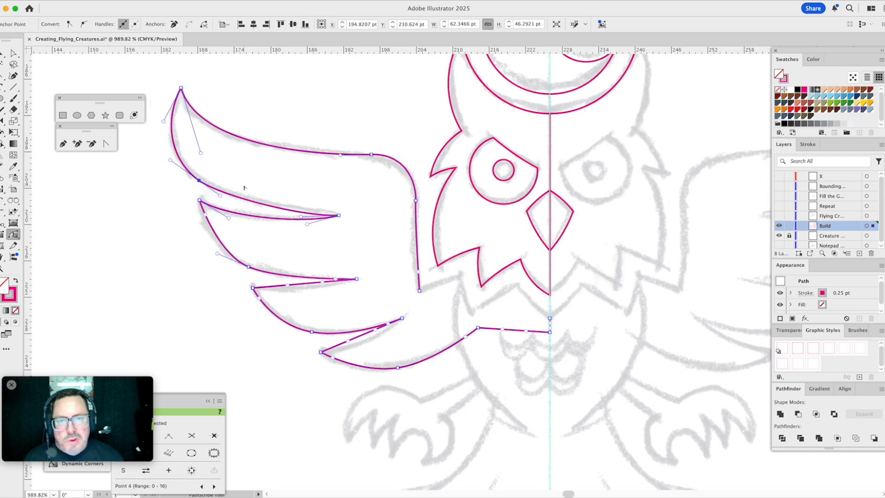
left_click(339, 156)
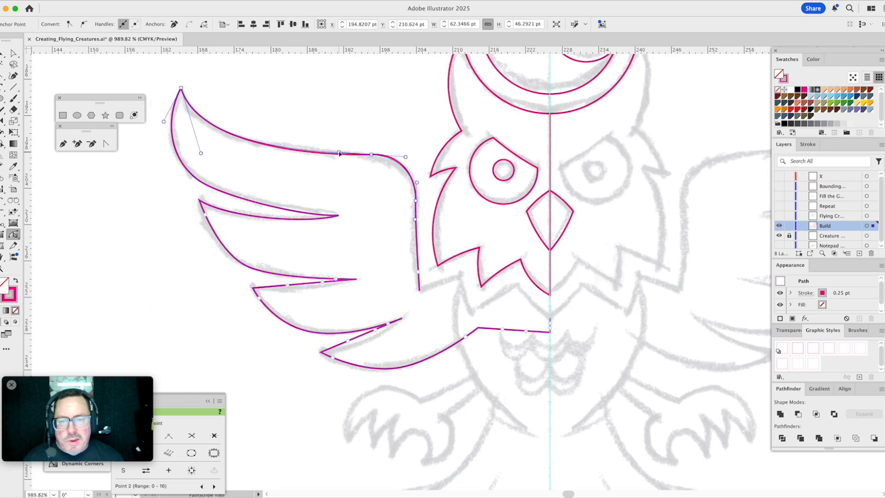
left_click_drag(340, 153, 339, 153)
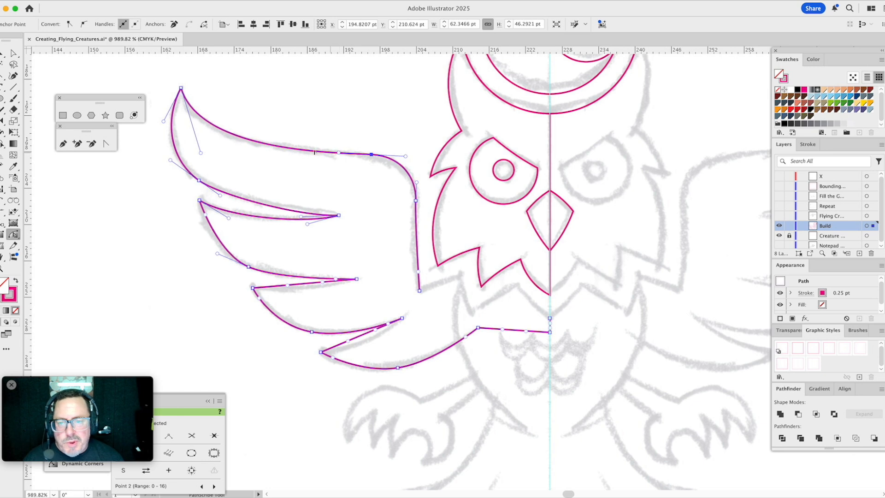
- Extend the notch point between the first and second feathers inward and adjust the second feather's upper-edge handle
key("a")
left_click_drag(340, 216, 348, 213)
left_click(229, 219)
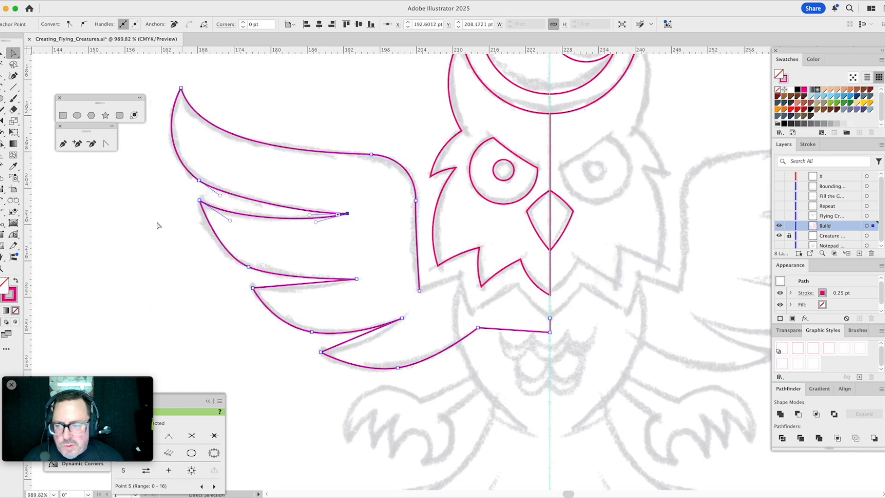
- Bow the second feather's outer and lower edges and the third feather's upper edge to the sketch with the PathScribe Tool
left_click(13, 235)
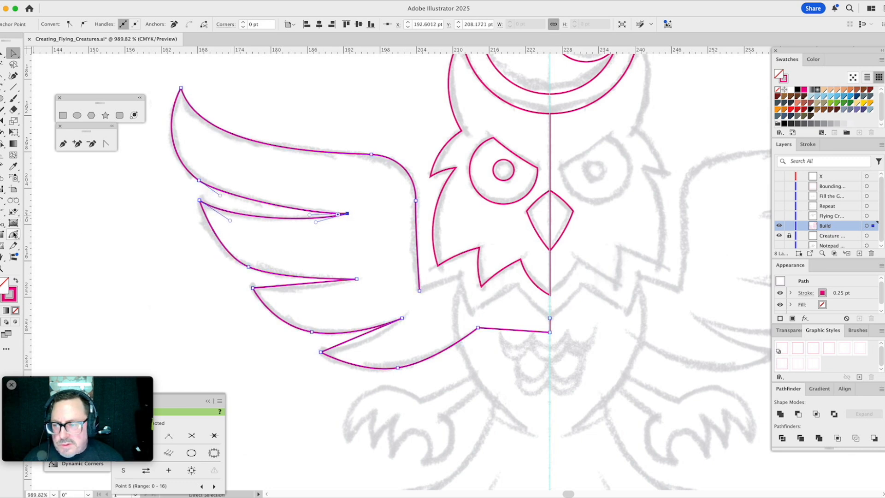
left_click(205, 217)
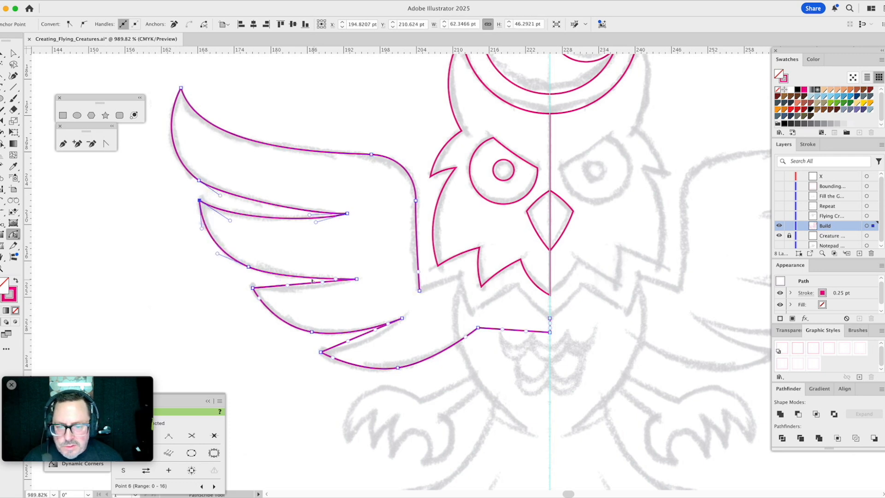
left_click_drag(312, 286, 312, 289)
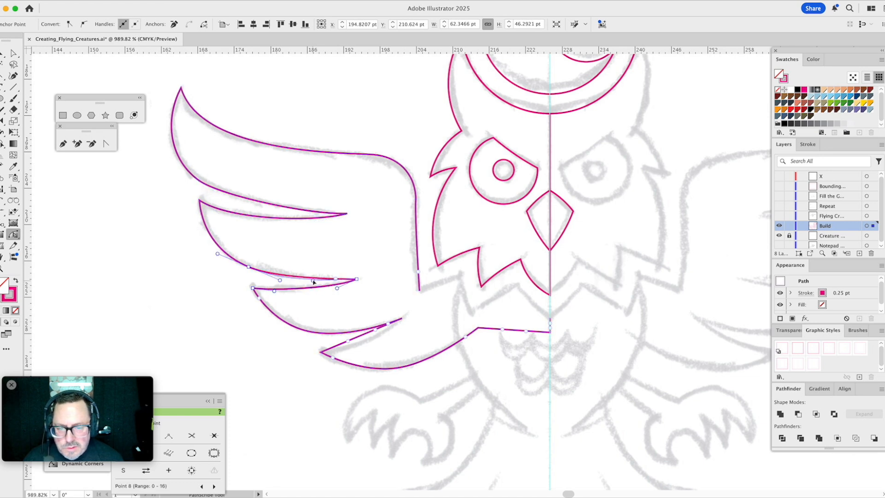
left_click(312, 279)
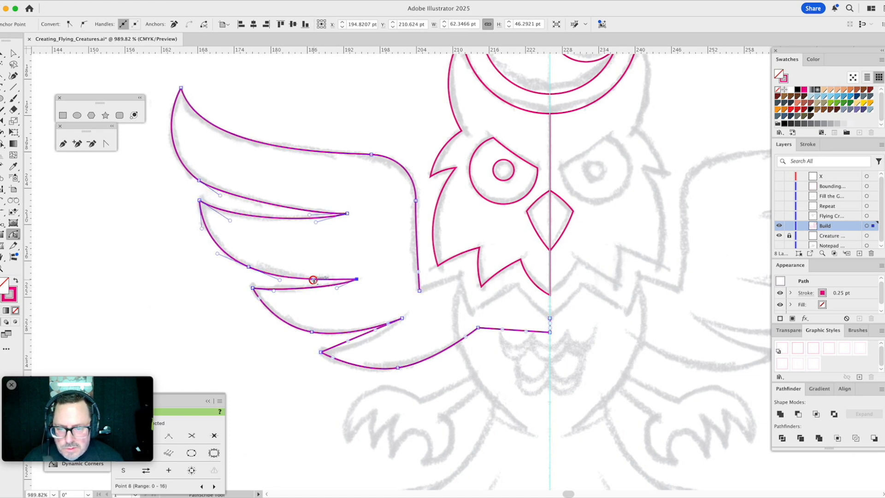
- Curve the third feather's outer edge and the bottom feather's upper and lower edges to match the sketch, and deselect the wing
left_click(259, 301)
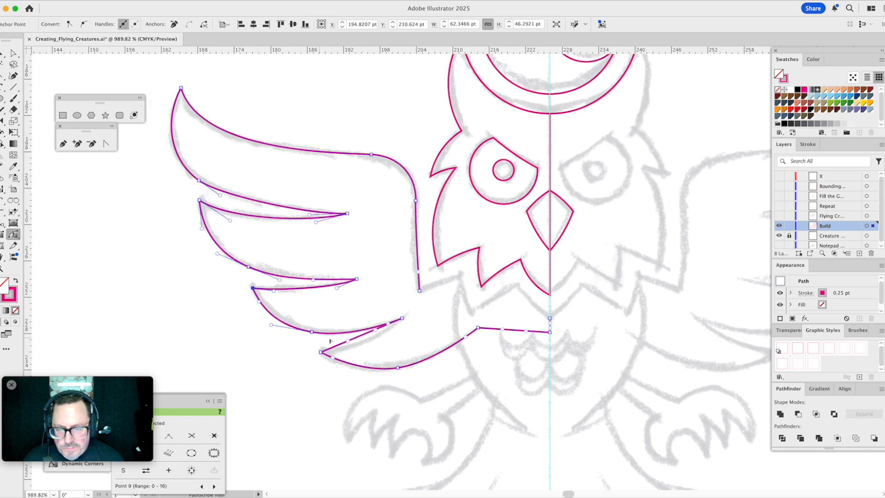
left_click_drag(366, 335, 392, 345)
left_click(390, 336)
left_click(348, 357)
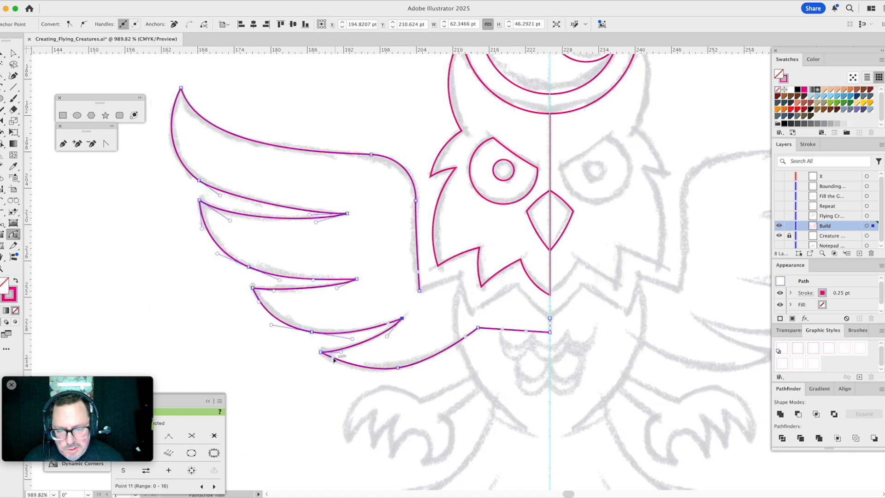
left_click(334, 360)
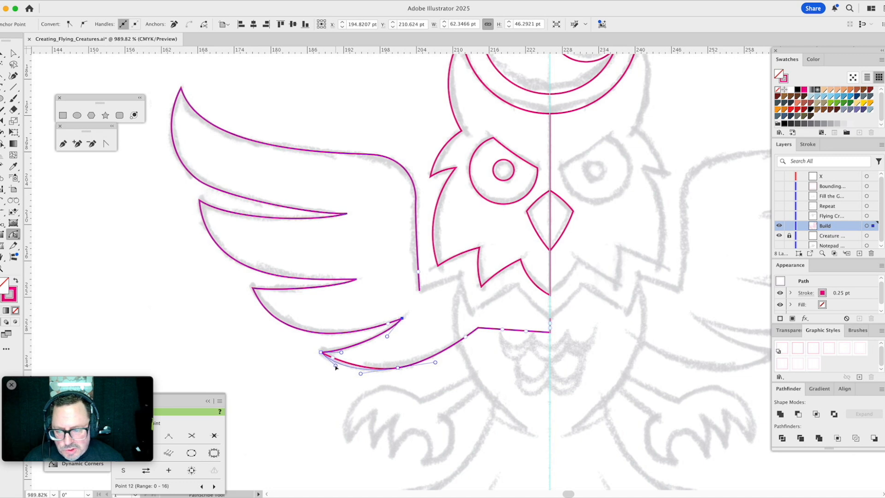
left_click(355, 361)
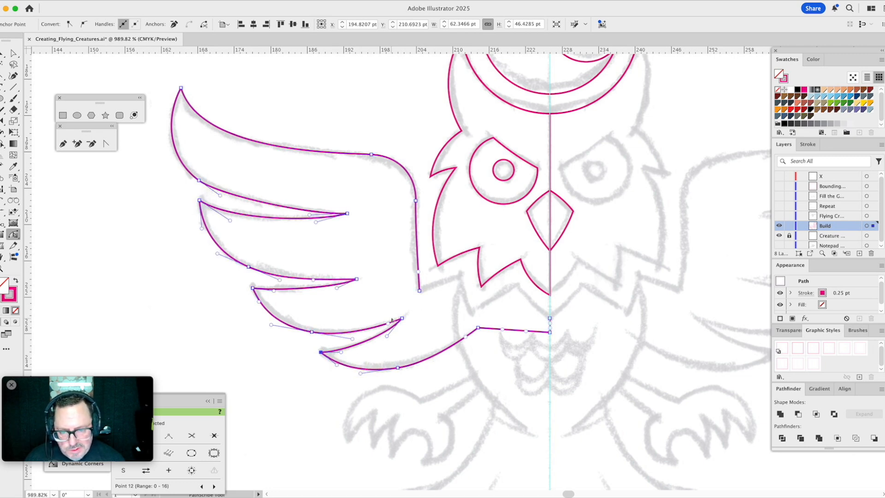
left_click(378, 266)
key("a")
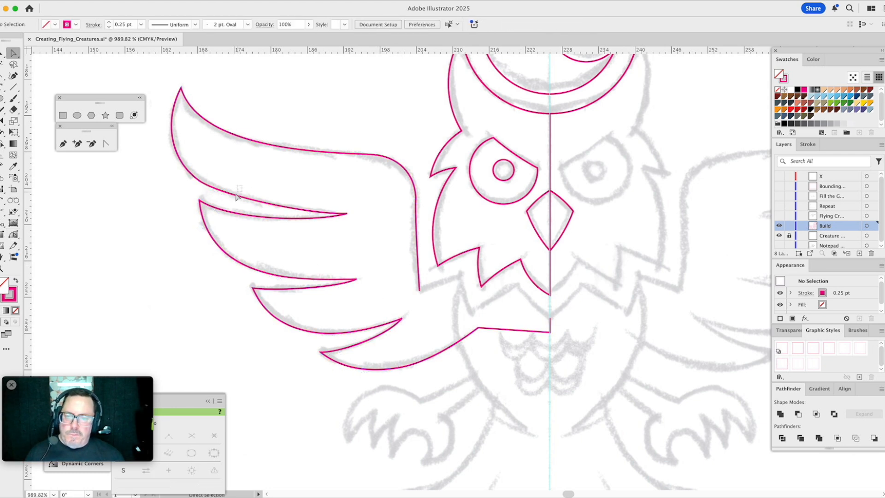
- Fine-tune the handles of the edges on either side of the gap between the first and second feathers with Direct Selection
left_click(230, 201)
left_click_drag(220, 196, 263, 224)
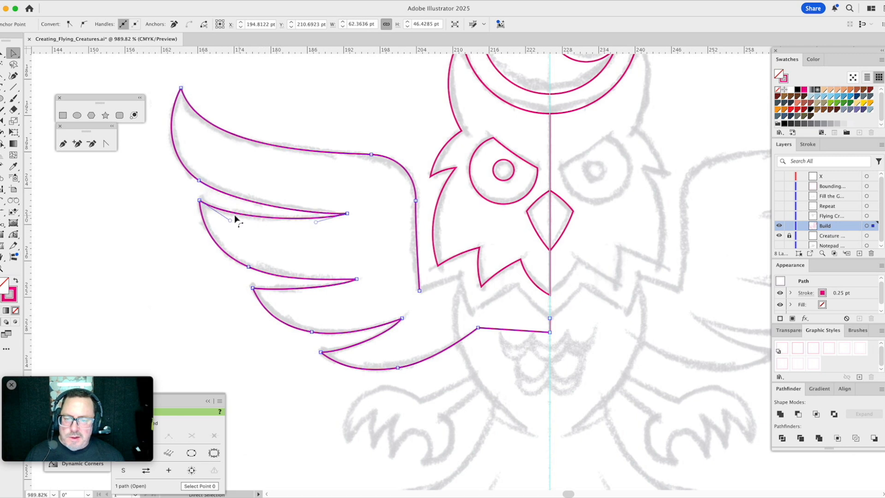
left_click_drag(231, 220, 233, 218)
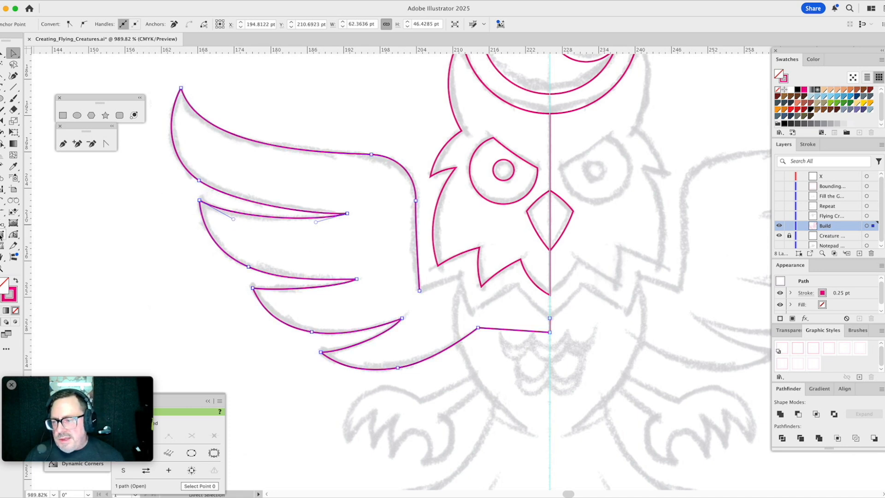
- Curve the wing's straight inner vertical edge to the sketch by pulling a handle from its lower end with the PathScribe Tool
left_click(14, 234)
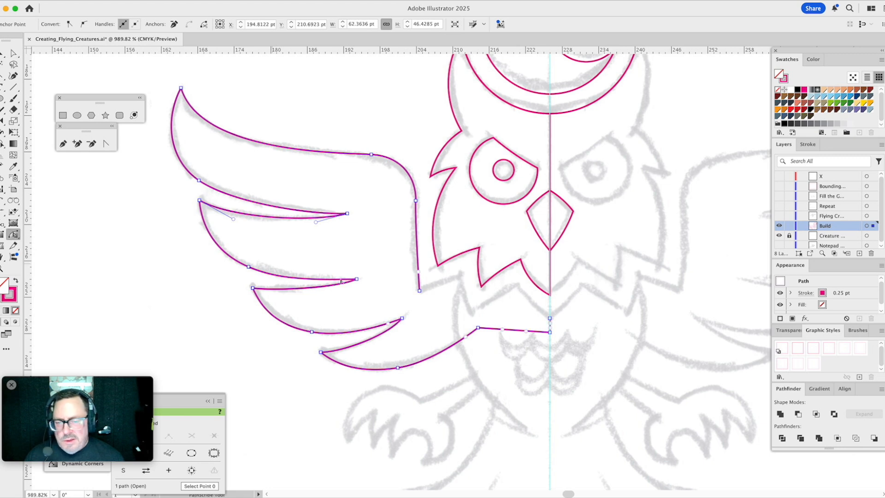
left_click_drag(419, 273, 412, 260)
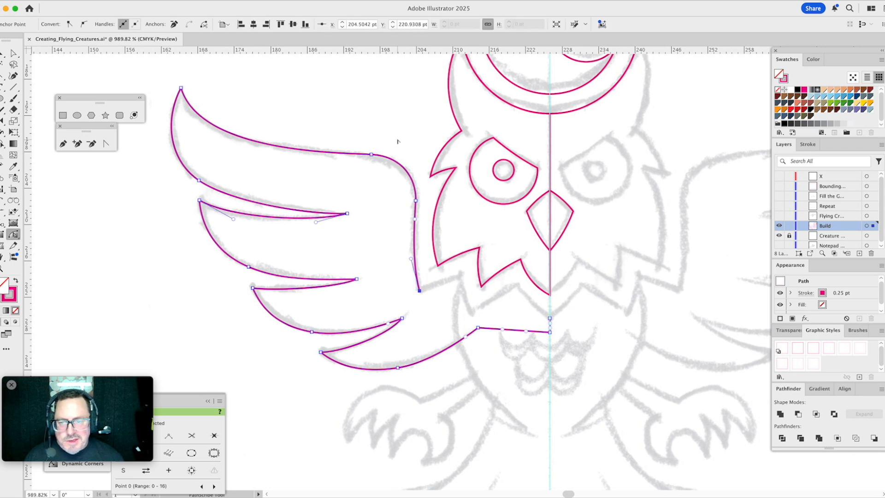
left_click(452, 293)
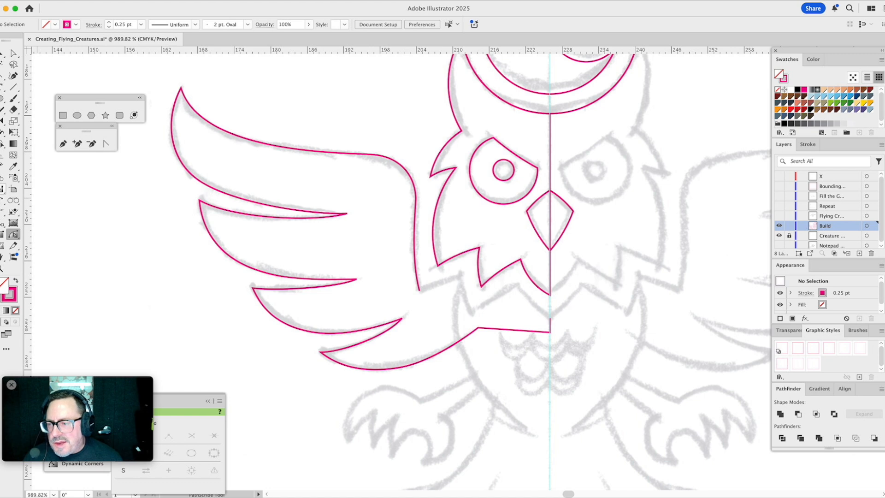
- Close the wing path with the Arc by Points Tool, tracing the sketched zigzag below the face from the center line to the wing's inner corner
left_click(3, 199)
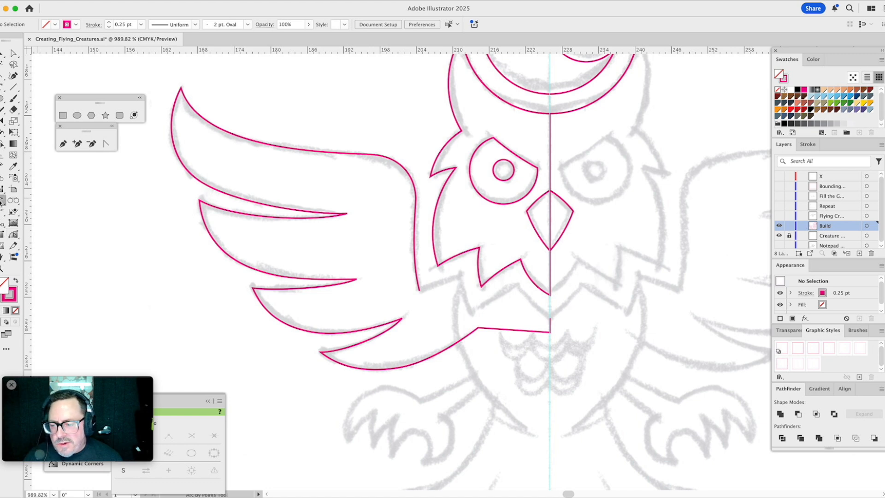
left_click(550, 318)
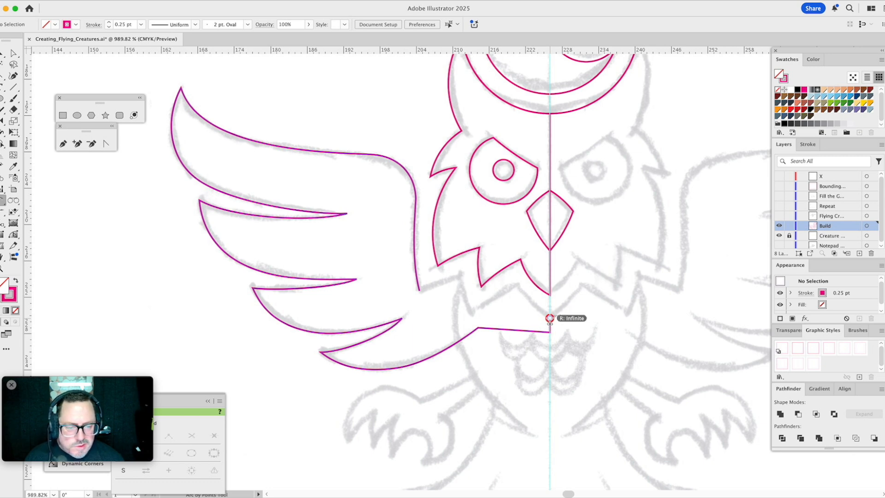
left_click(516, 285)
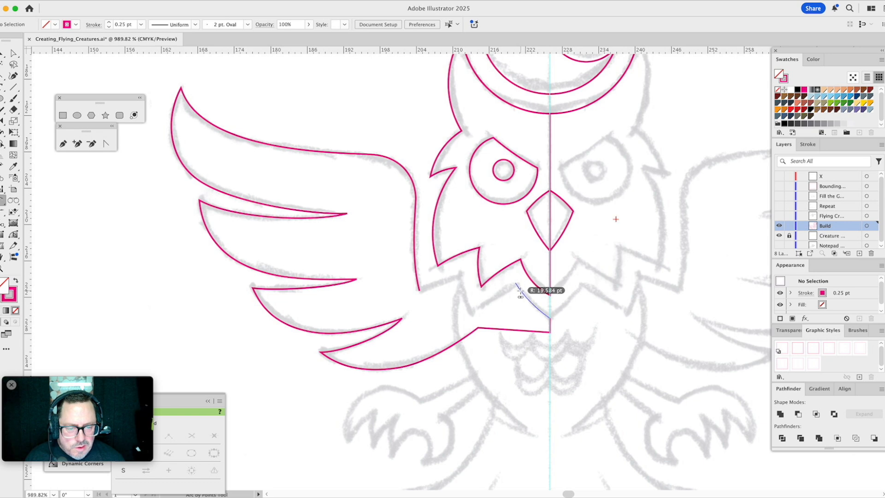
left_click(520, 292)
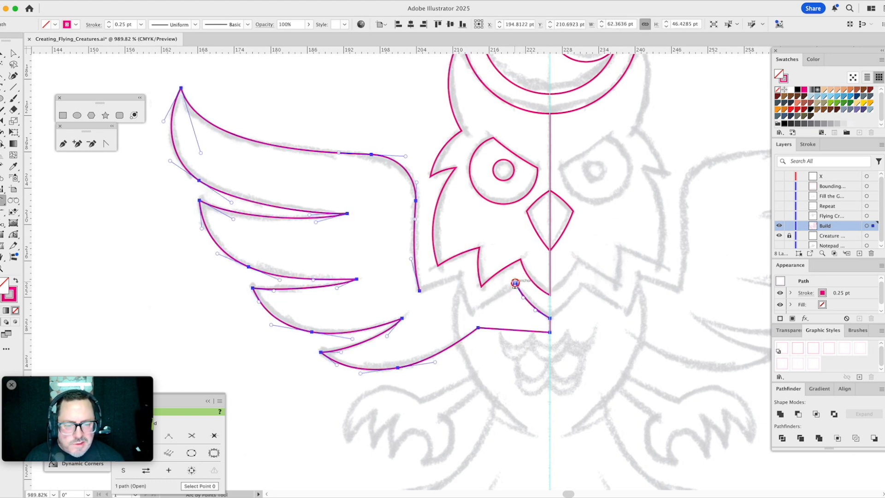
left_click(516, 284)
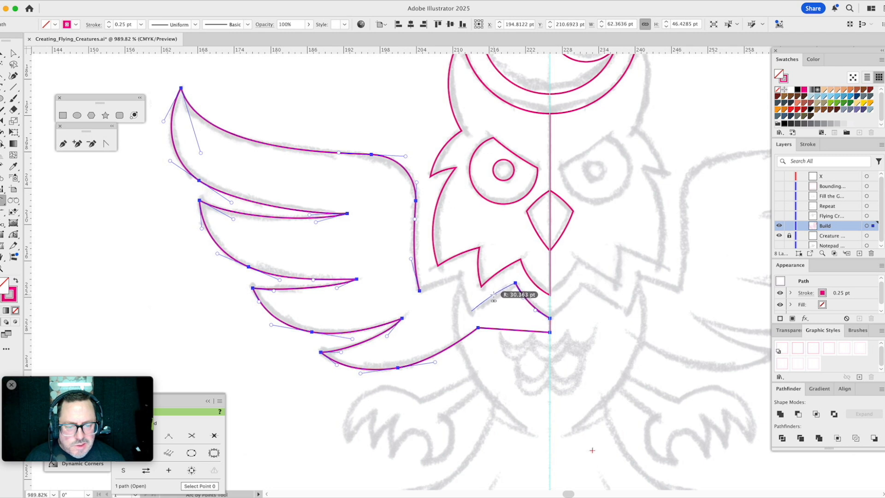
left_click(494, 298)
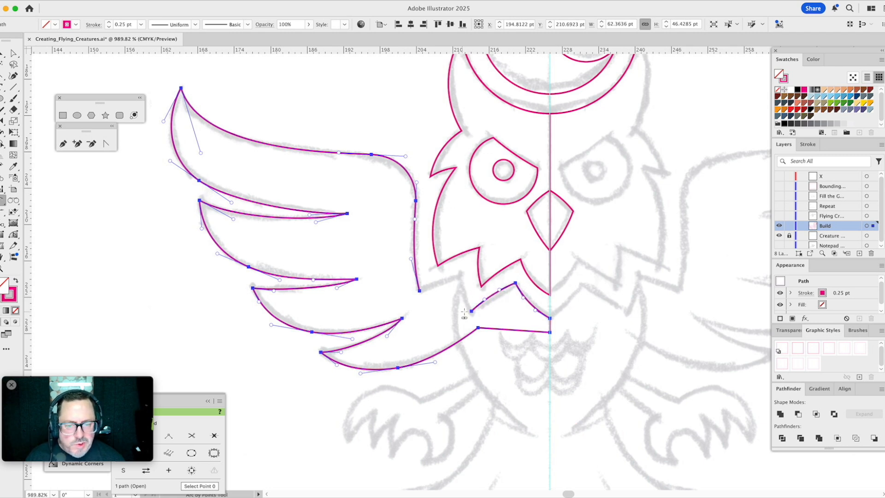
left_click(460, 275)
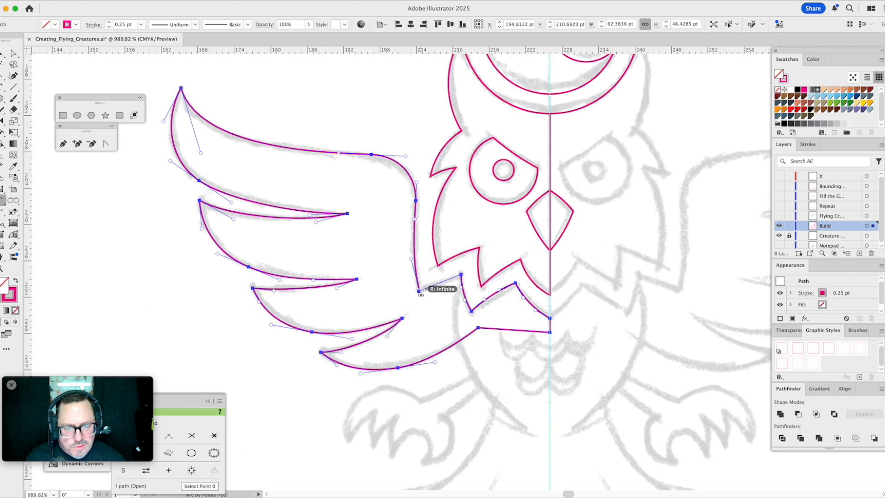
left_click(435, 284)
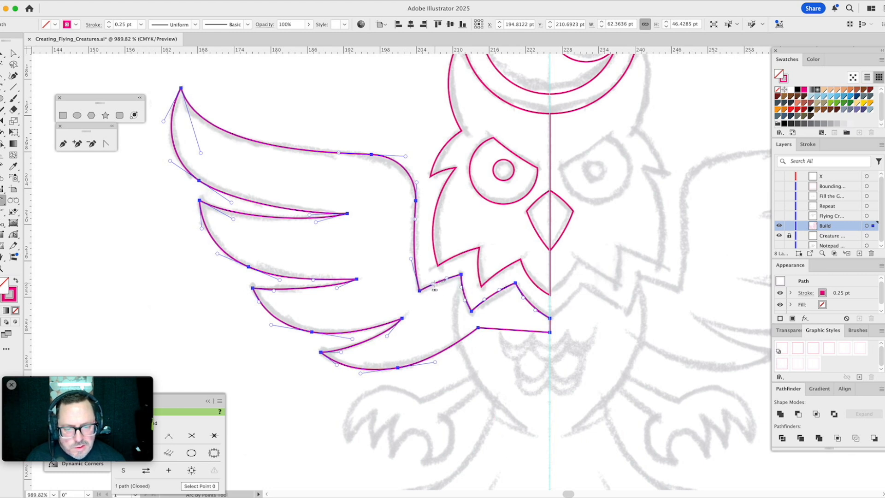
left_click(432, 323, "super")
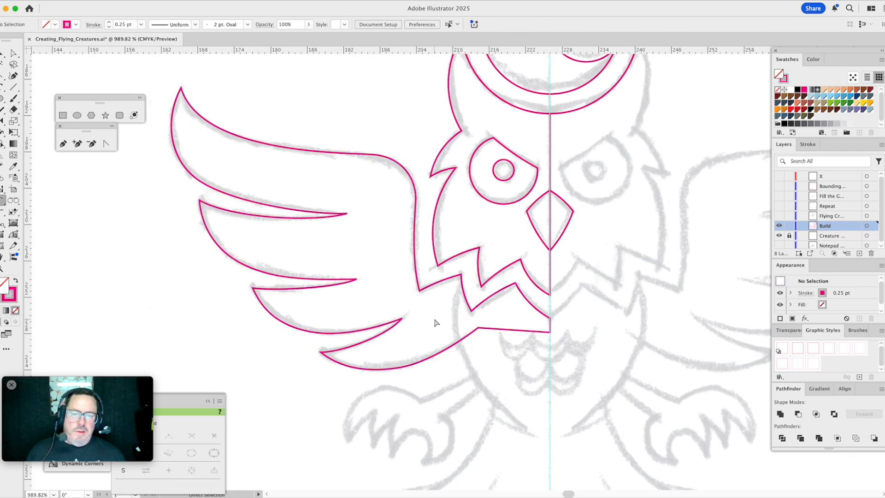
mouse_move(471, 321)
left_mouse_down()
mouse_move(421, 262)
mouse_move(432, 199)
mouse_move(417, 252)
mouse_move(428, 371)
mouse_move(436, 212)
left_mouse_up()
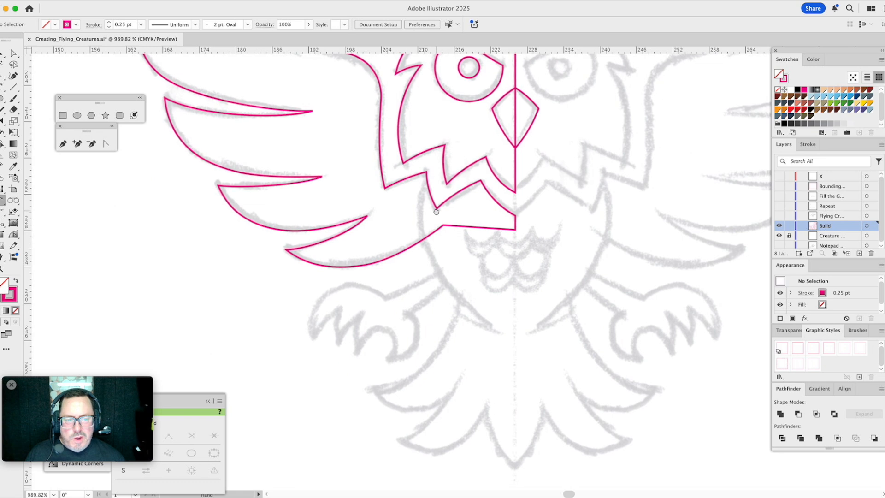
left_click(63, 143)
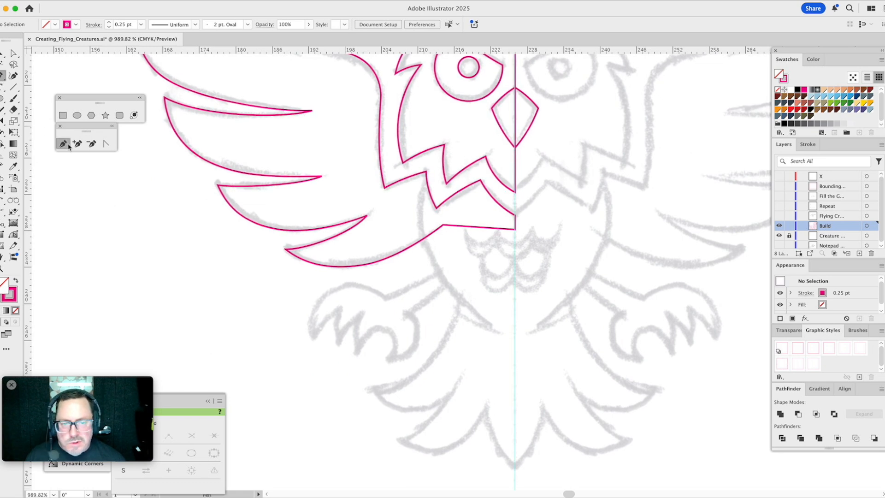
left_click(423, 184)
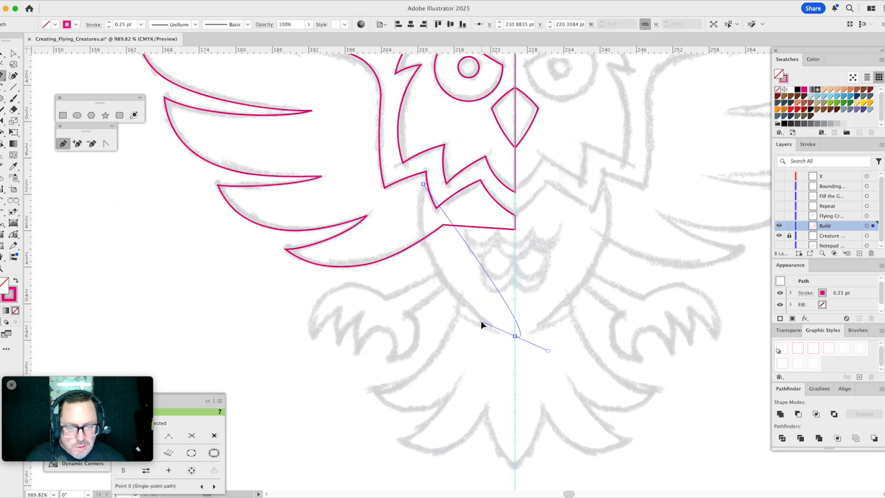
key("a")
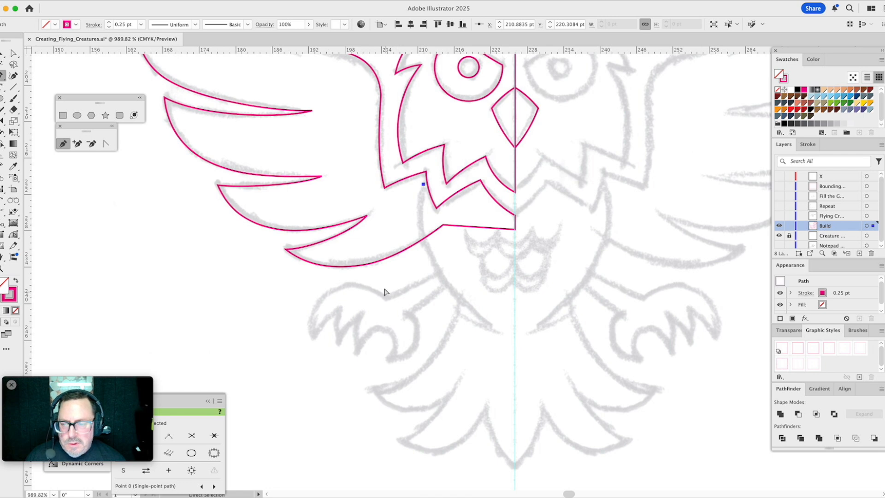
key("Delete")
- Trace the left side of the body with the Arc by Points Tool, from the zigzag corner beside the wing down to the center line
left_click(4, 203)
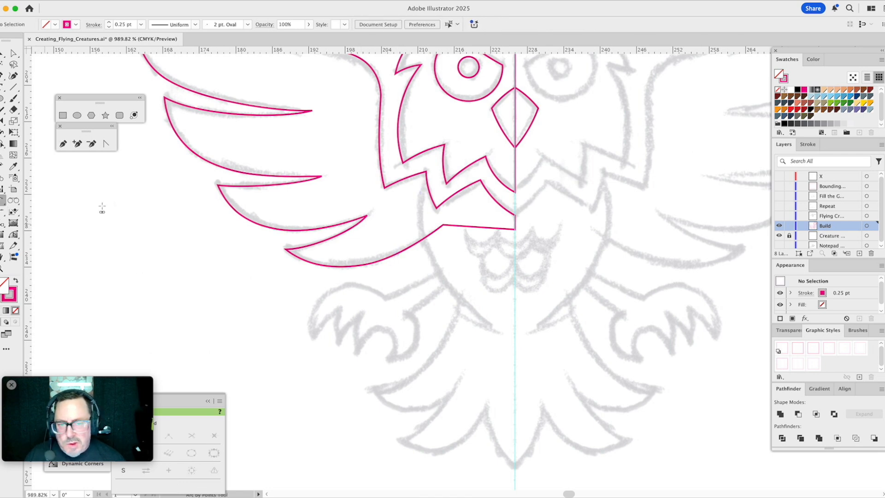
left_click(426, 174)
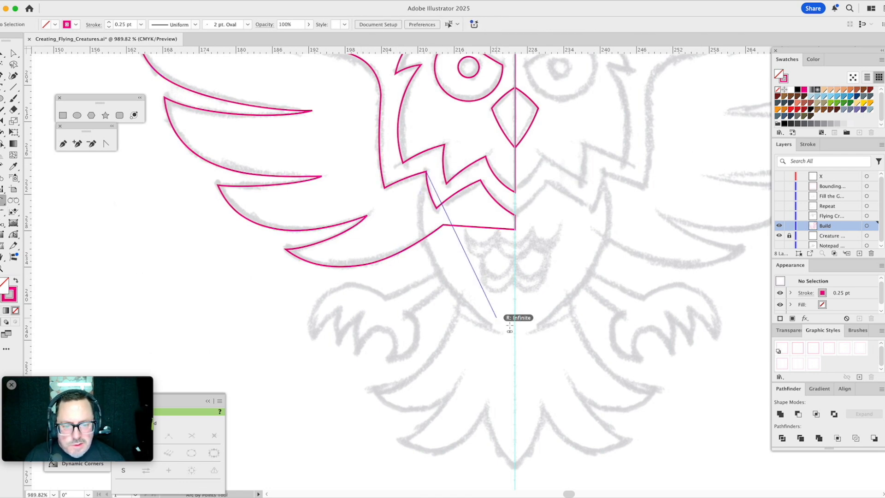
left_click(514, 337)
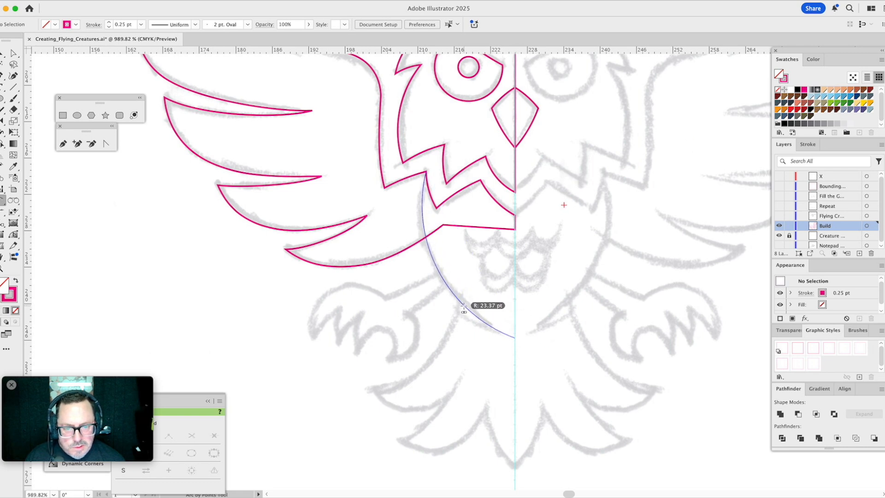
left_click(464, 306)
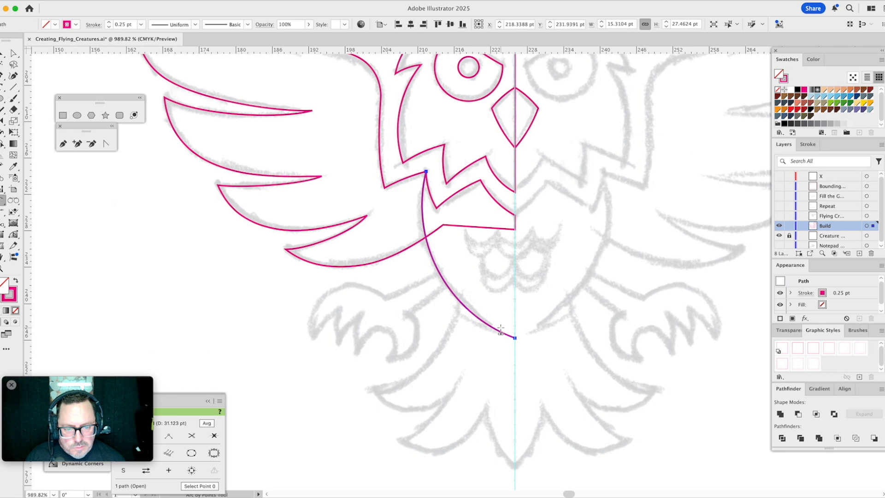
- Trace the short arc at the tail's base below the body and the tail's outer left edge to the first feather tip
left_click(500, 329)
left_click(456, 314)
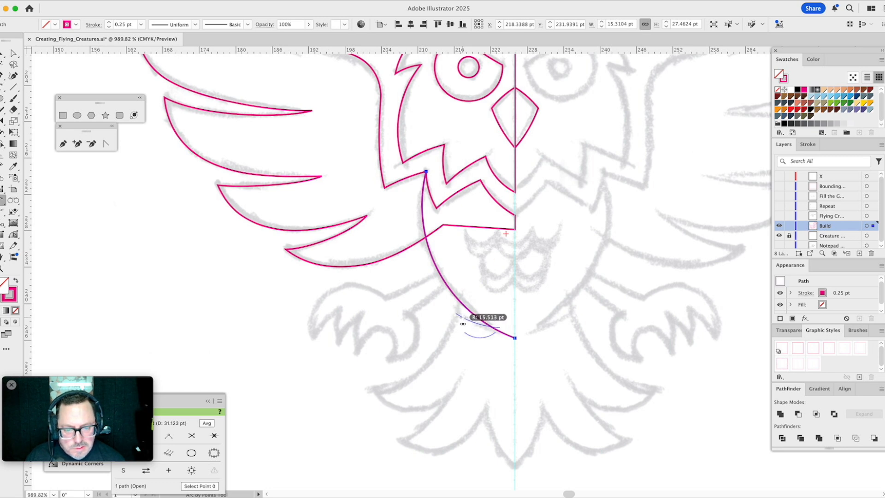
left_click(458, 314)
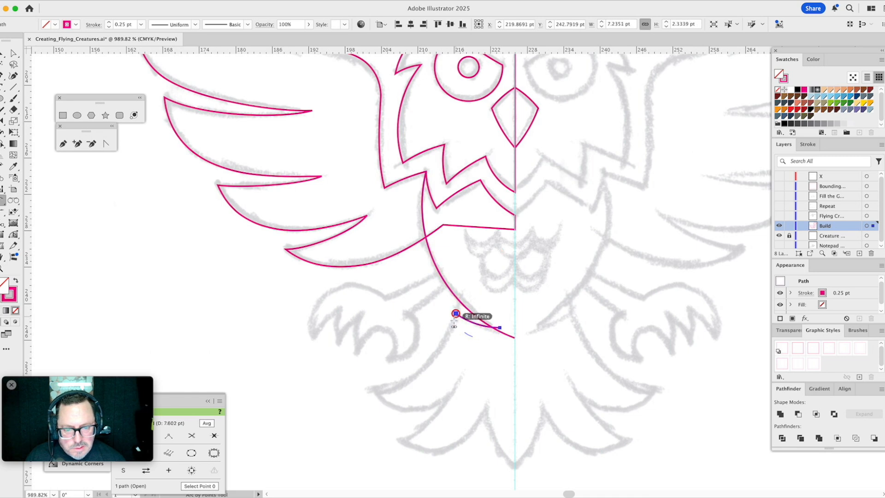
left_click(377, 392)
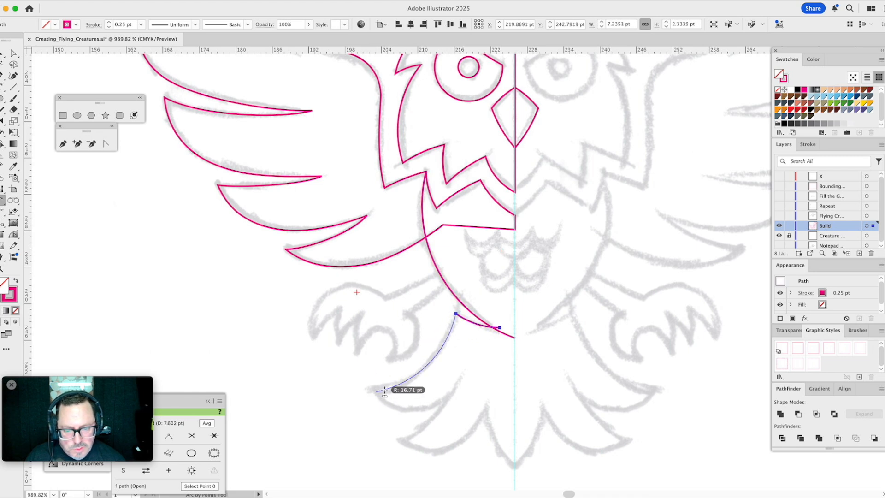
left_click(384, 390)
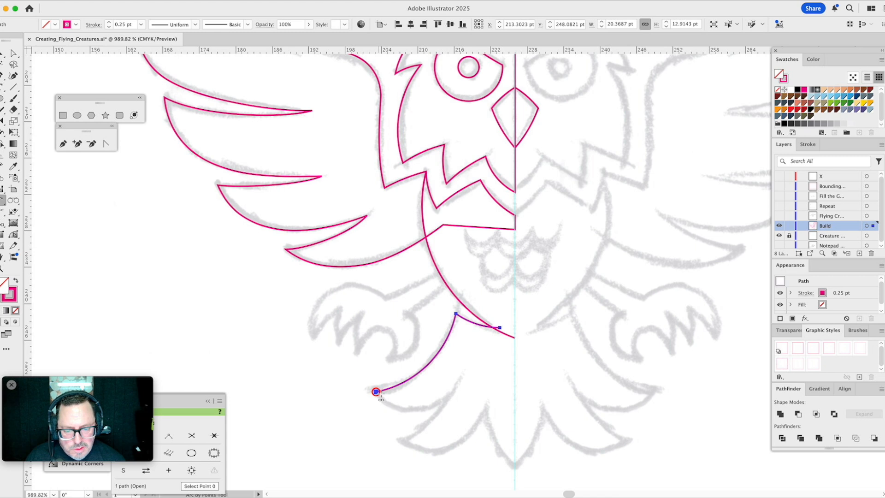
- Trace the lower edge of the first tail feather and both edges of the second one, matching the sketch
left_click(449, 400)
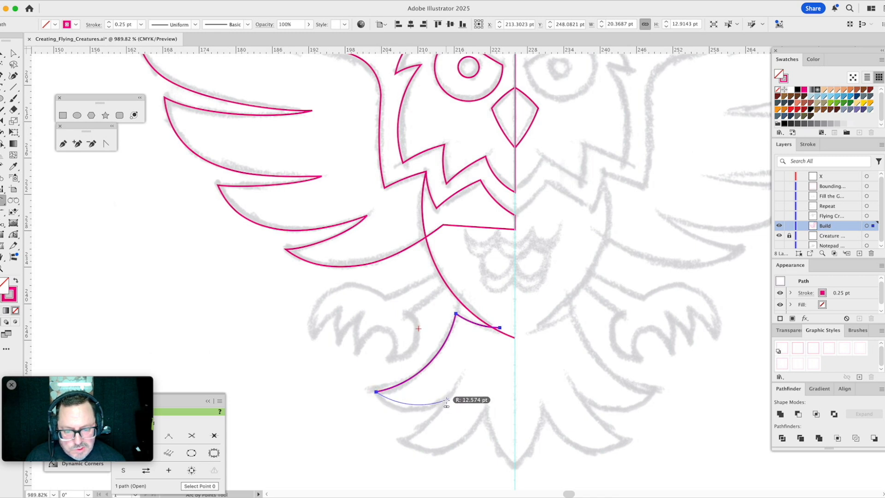
left_click(425, 410)
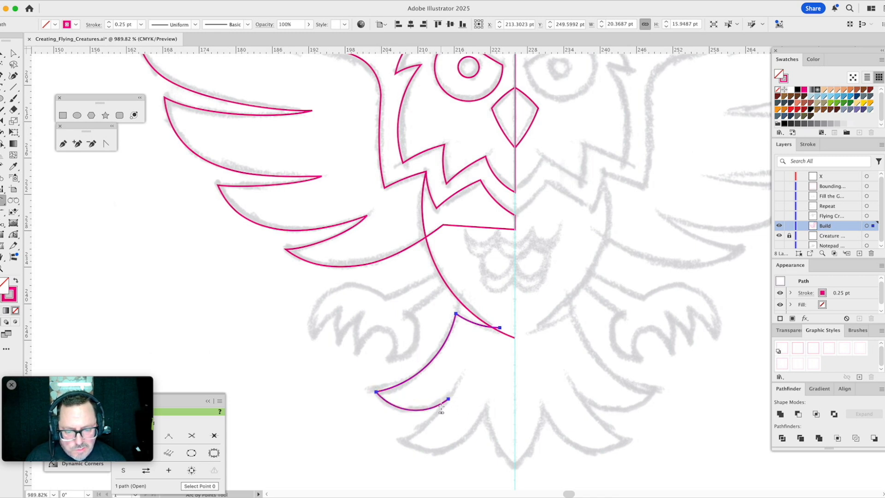
left_click(400, 442)
left_click(421, 429)
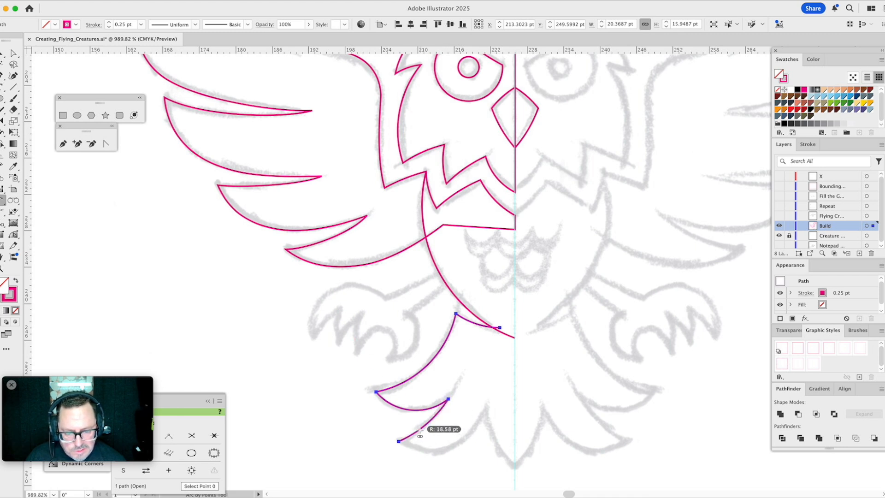
left_click(485, 414)
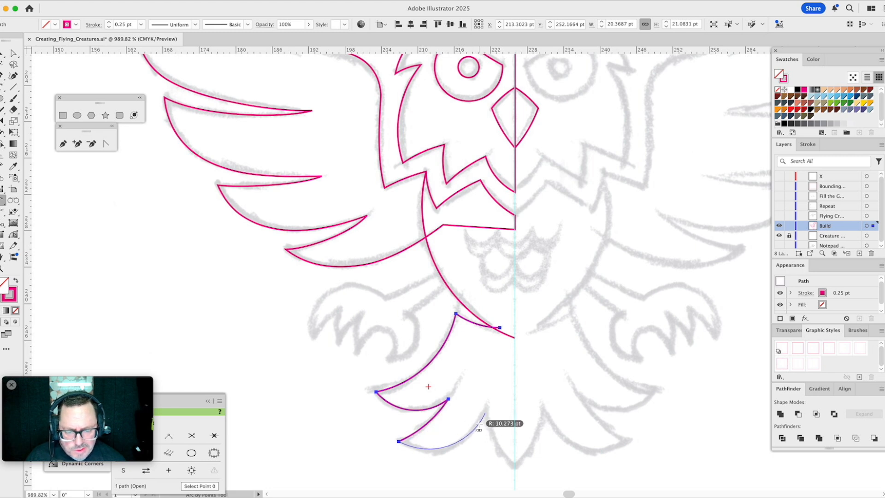
left_click(492, 422)
- Arc the left edge of the middle tail feather from the second feather's inner end to its tip on the center line
left_click_drag(505, 393, 442, 343)
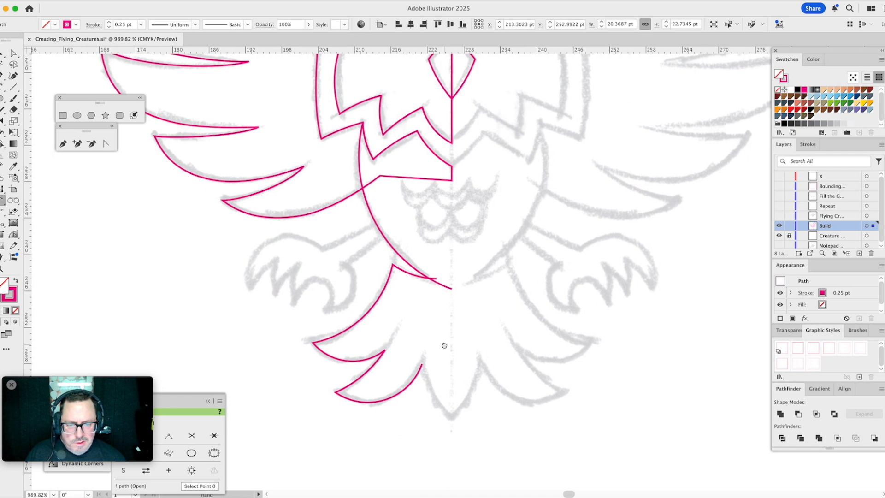
left_click(422, 364)
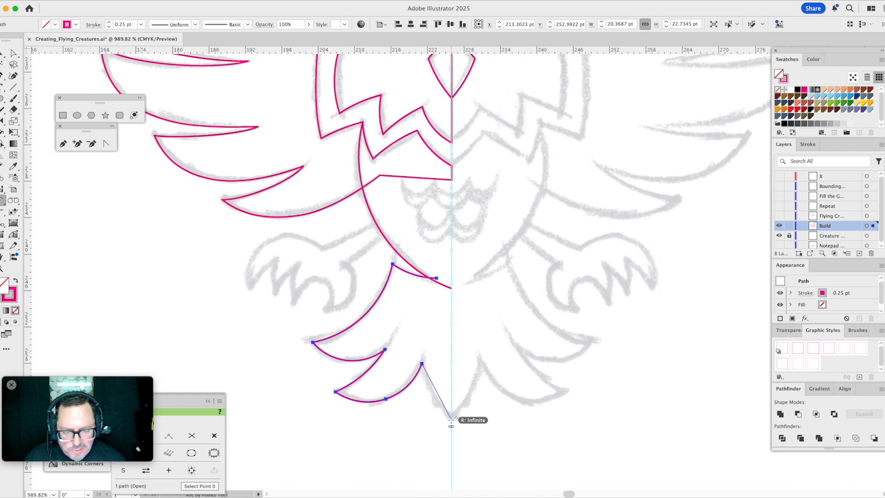
left_click(452, 420)
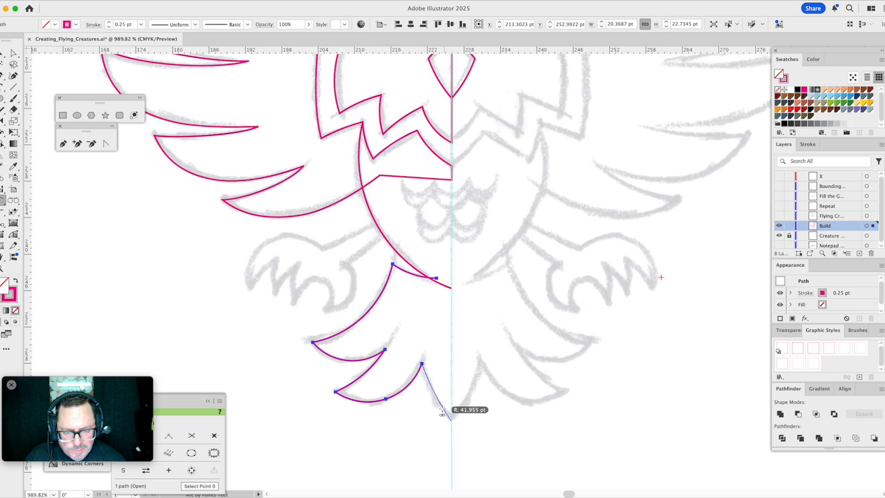
left_click(438, 407)
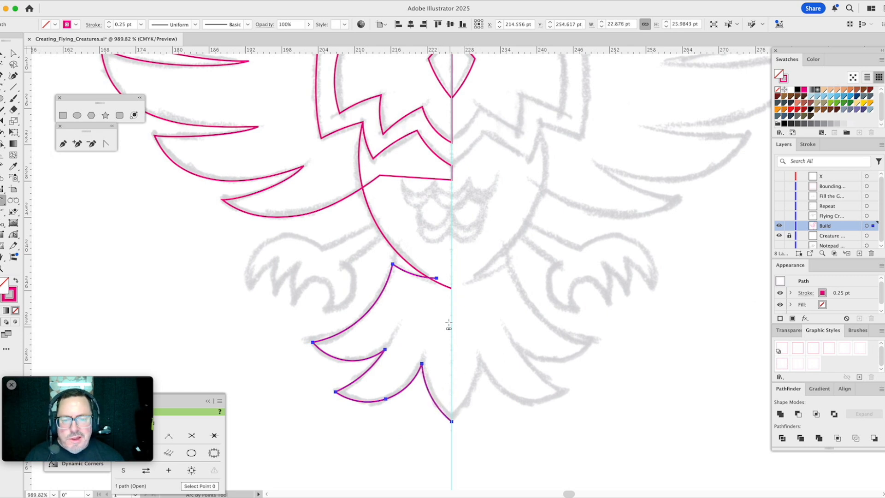
- Join the tail and body paths and close them with the Pen, going up the center line and out past the body's left edge
left_click(63, 144)
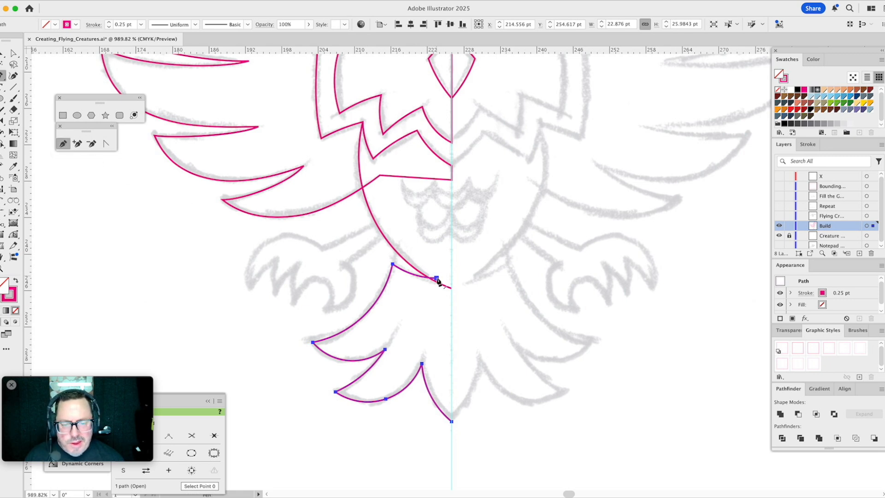
left_click_drag(452, 288, 452, 292)
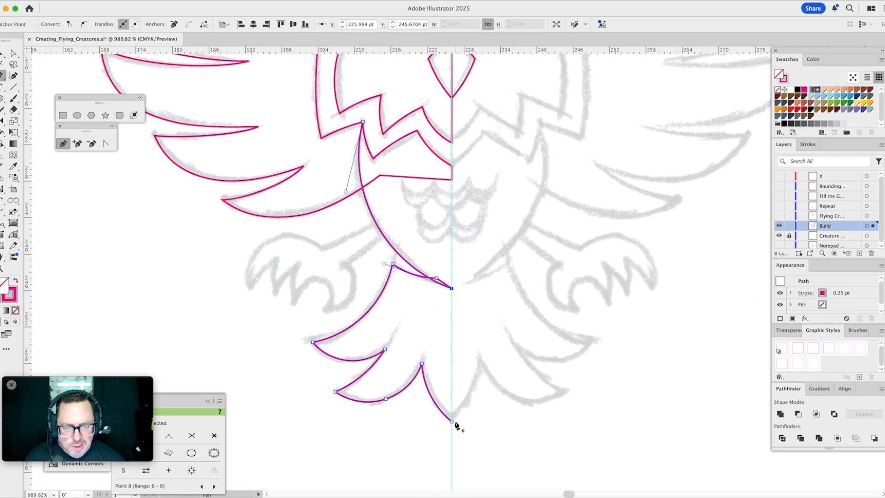
left_click_drag(452, 421, 458, 178)
left_click(452, 174)
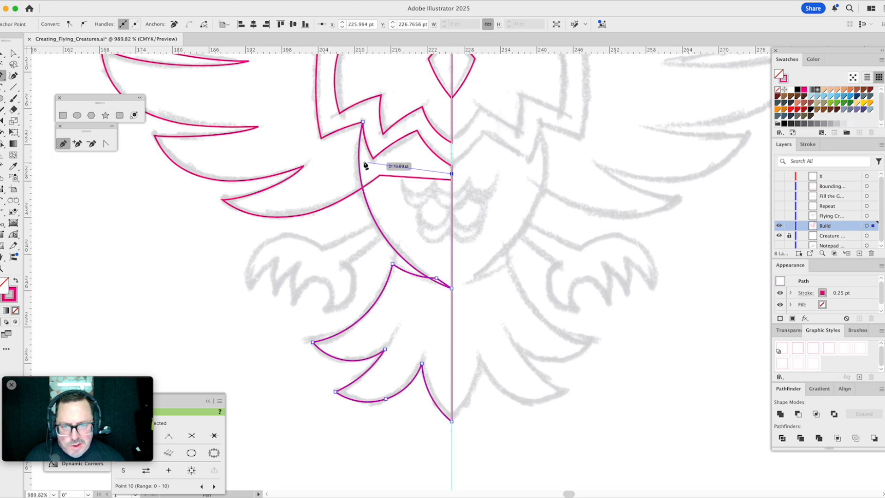
left_click(333, 157)
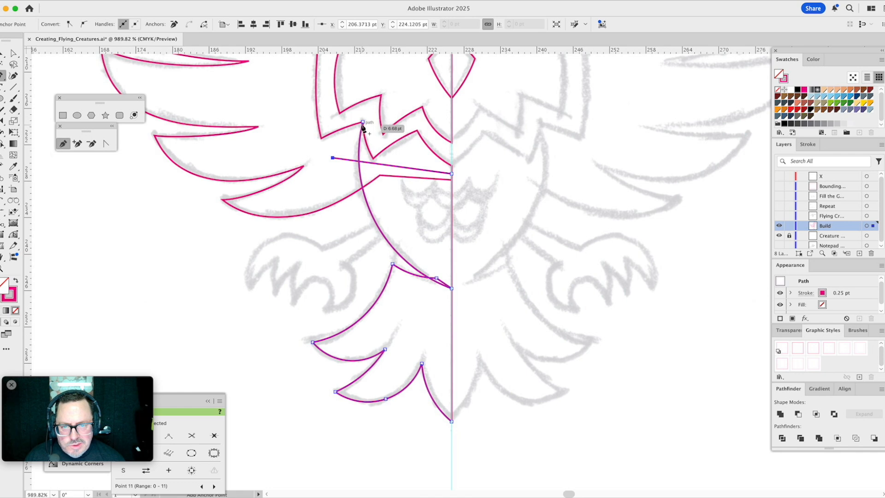
left_click(363, 122)
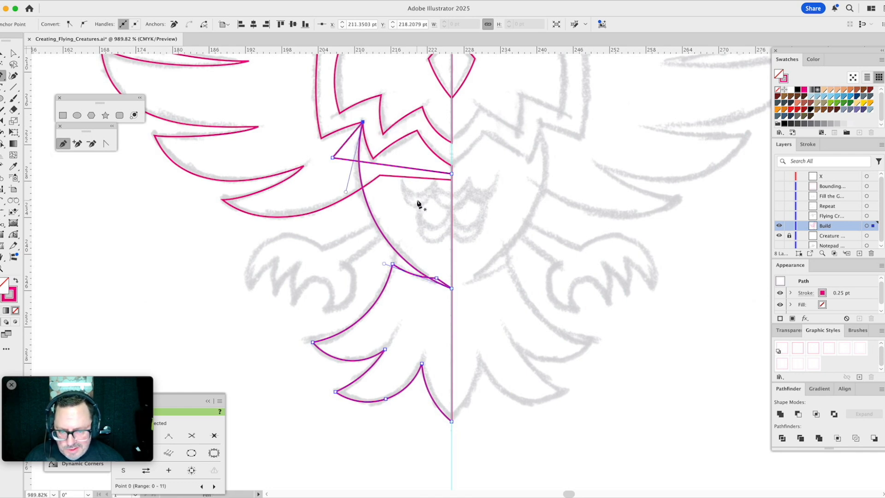
- Select the whole closed body and tail path and clean up its overlaps with Unite
key("v")
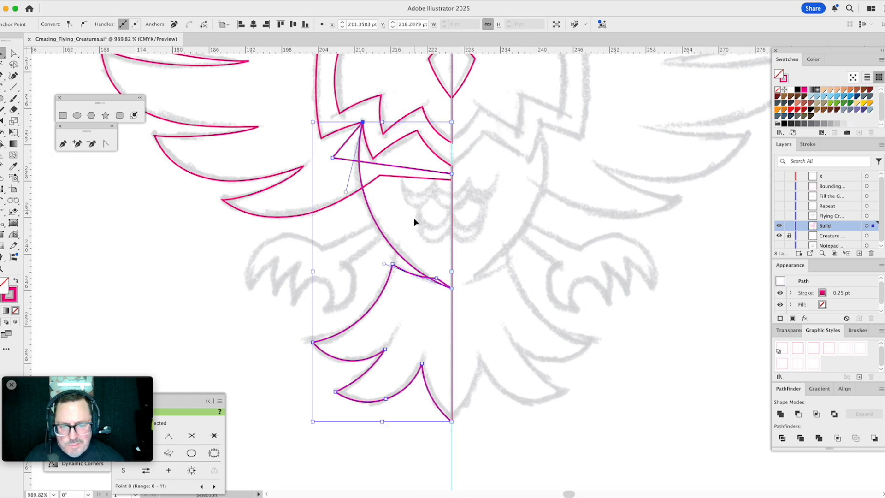
left_click(411, 236)
left_click(391, 275)
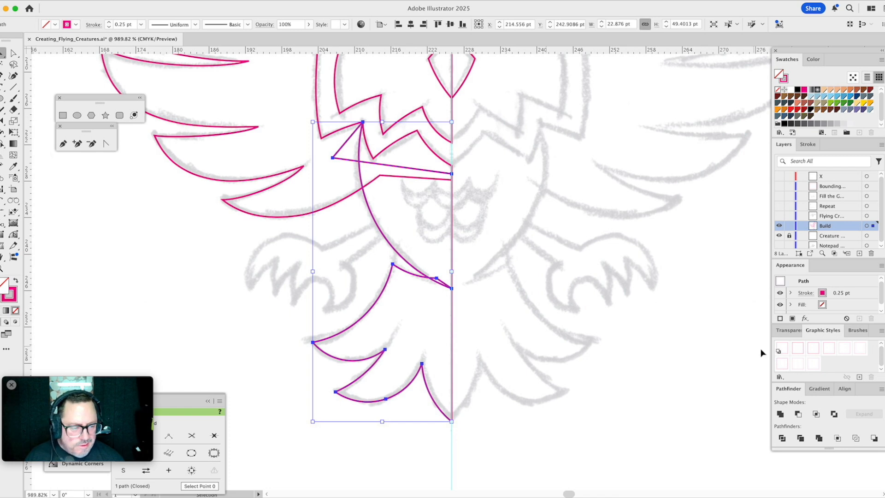
left_click(781, 414)
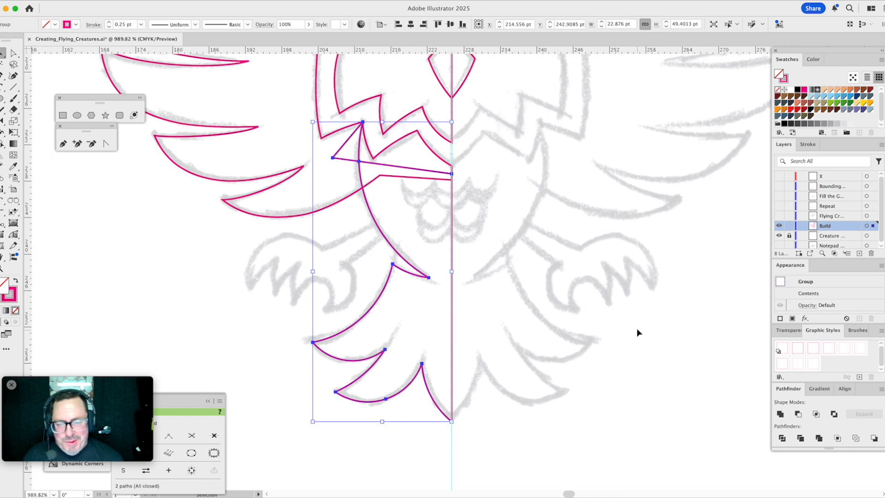
- Delete the stray triangular piece outside the body's upper left edge with Direct Selection
key("a")
left_click(398, 158)
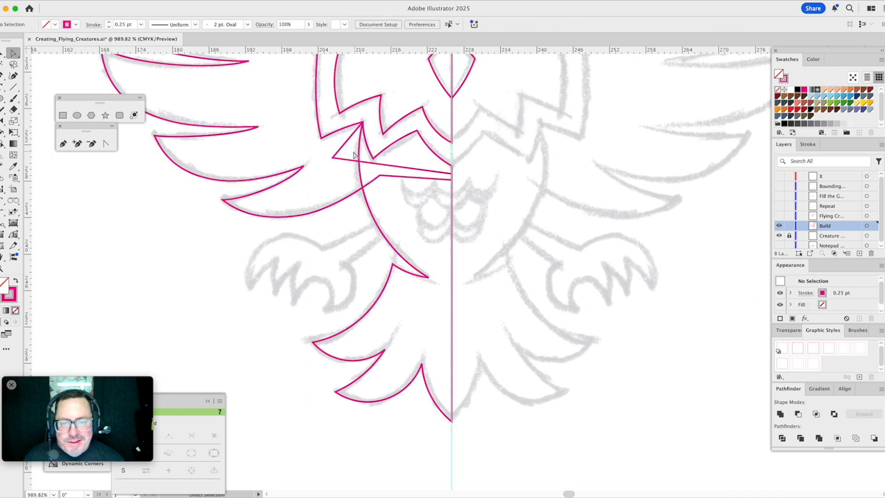
left_click(349, 160)
key("Delete")
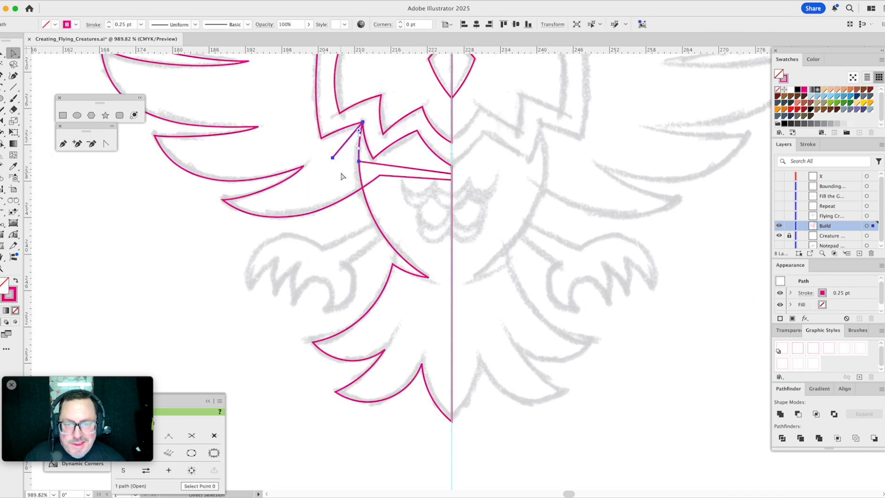
- Trace the rounded top of the left foot to the outermost claw tip and arc that claw's inner edge with the Arc by Points Tool
left_click_drag(516, 200, 547, 264)
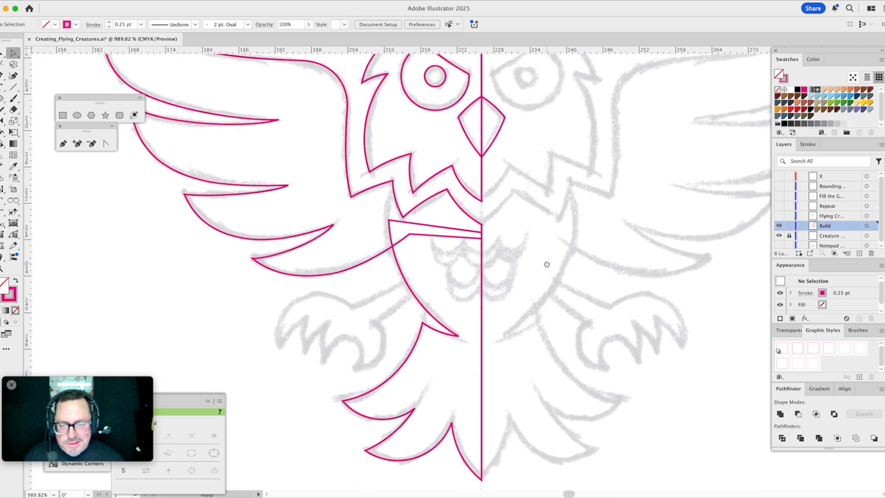
left_click(3, 200)
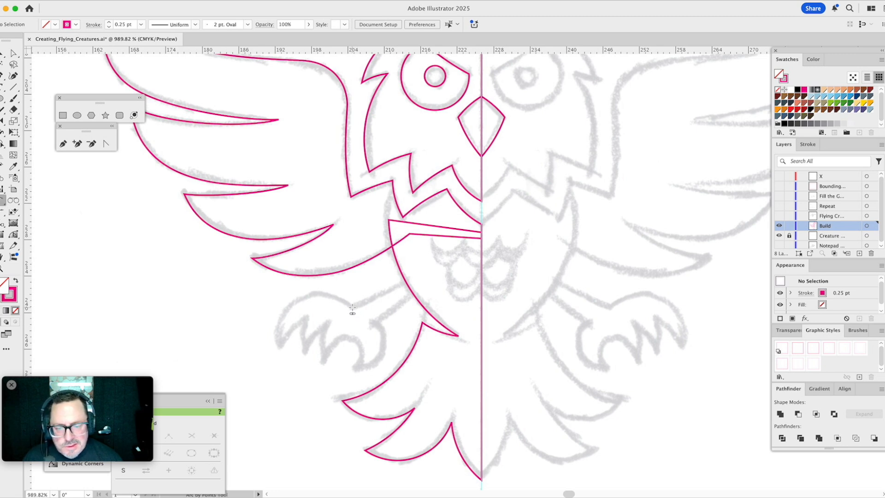
left_click_drag(352, 308, 277, 345)
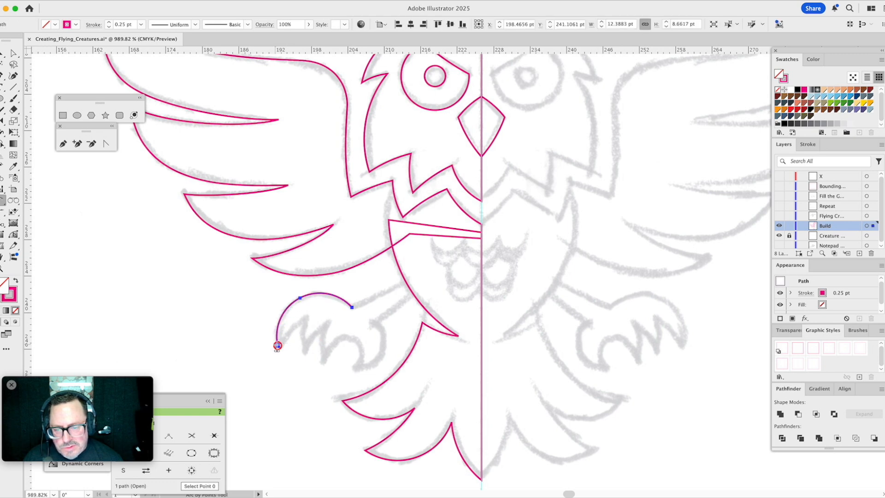
left_click(305, 318)
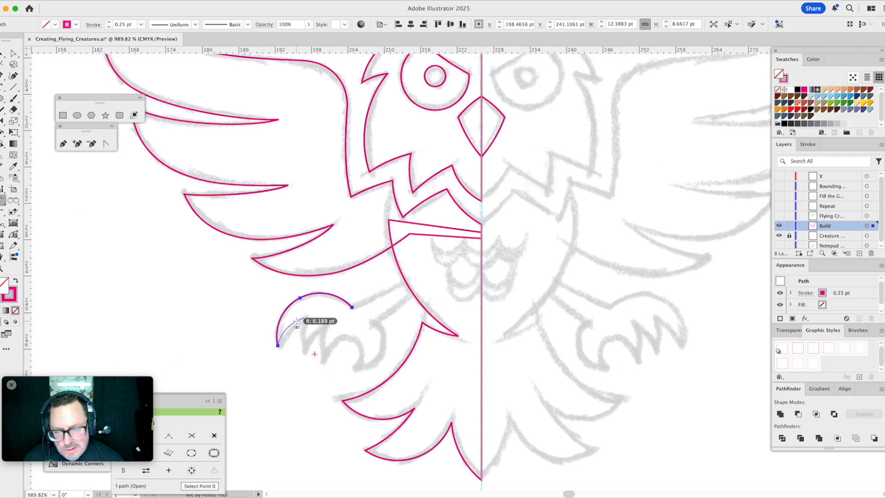
left_click(298, 321)
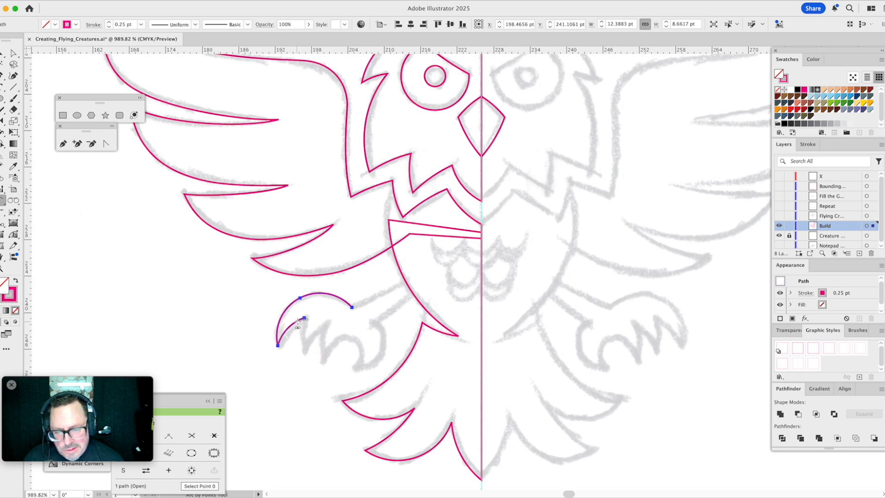
- Trace both edges of the left foot's second claw and the outer edge of its third claw
left_click(300, 362)
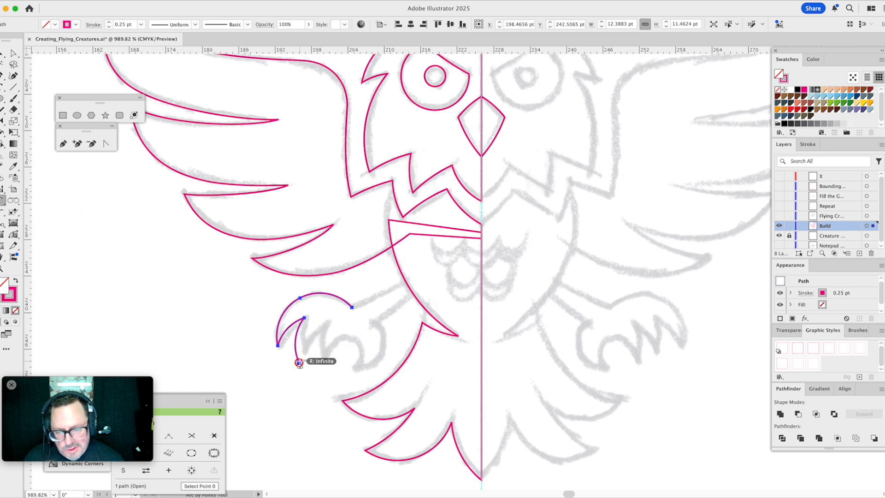
left_click(323, 327)
left_click(323, 326)
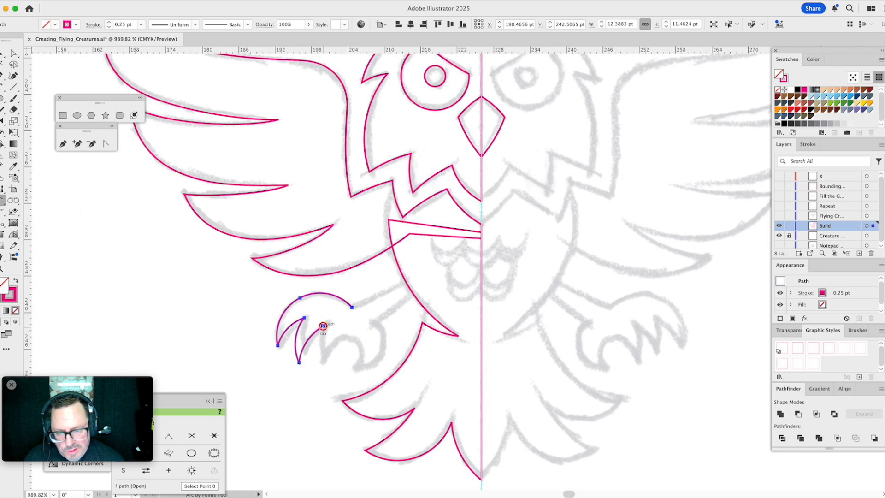
left_click(320, 361)
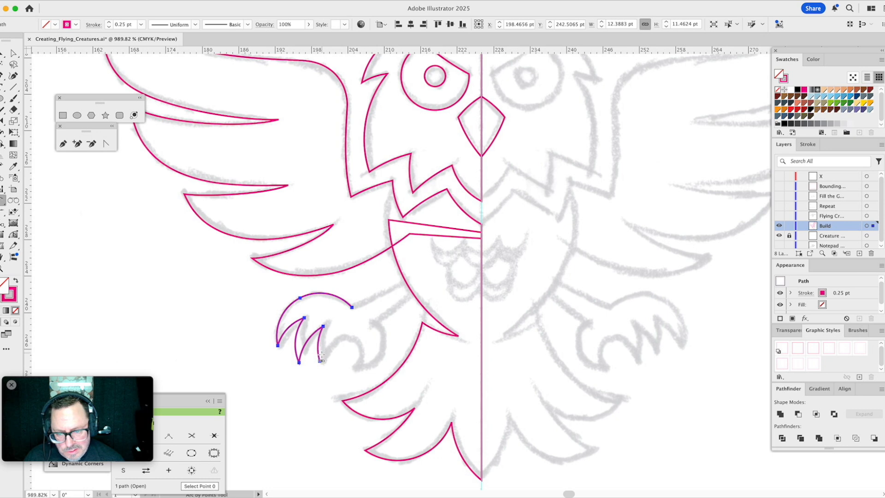
- Trace the left foot's rounded heel down to its lower claw tip as a separate arc, then deselect it
left_click(373, 323)
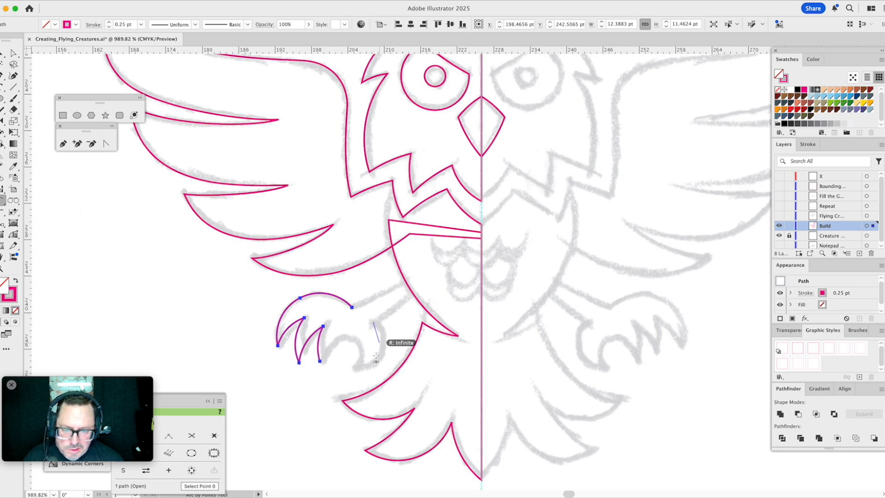
left_click(345, 371)
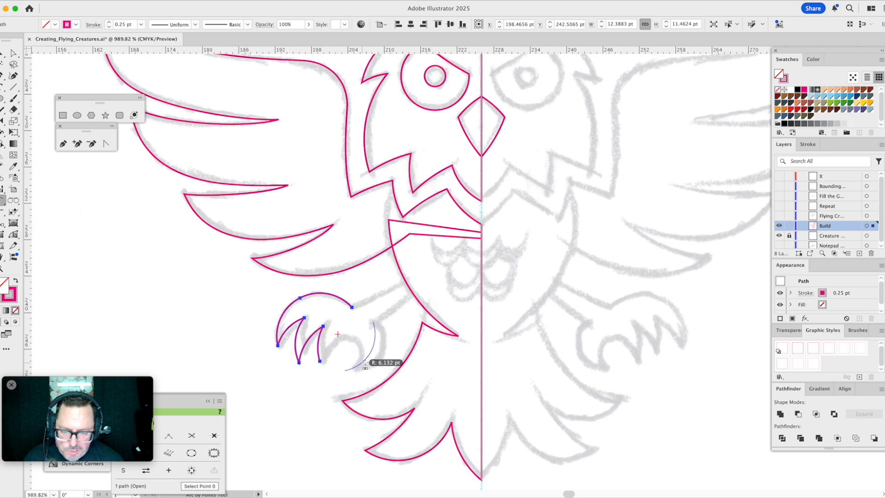
left_click(380, 362)
key("v")
left_click(248, 344)
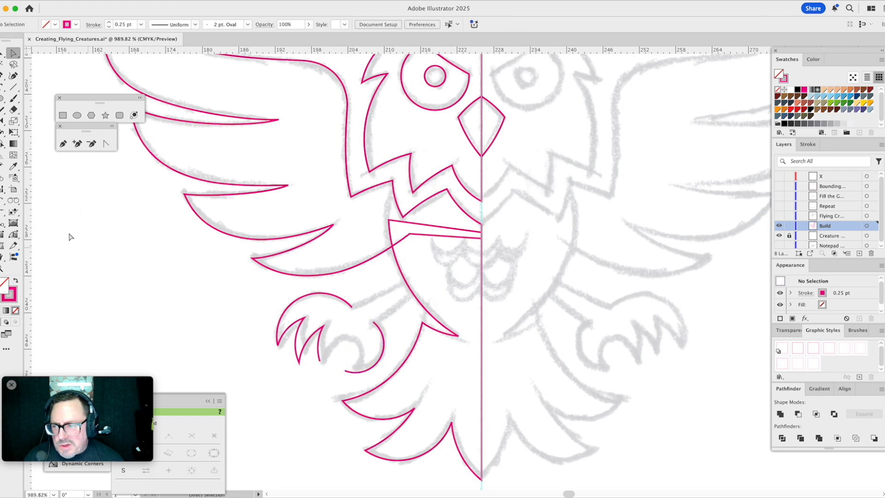
- Lengthen the open outer edge of the left foot's third claw past its sketched tip with the Extend Path Tool
left_click(2, 236)
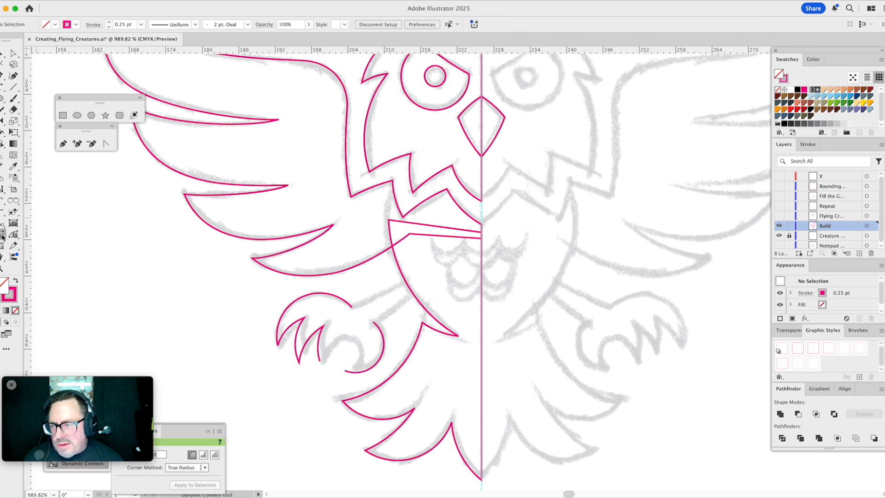
left_click(12, 235)
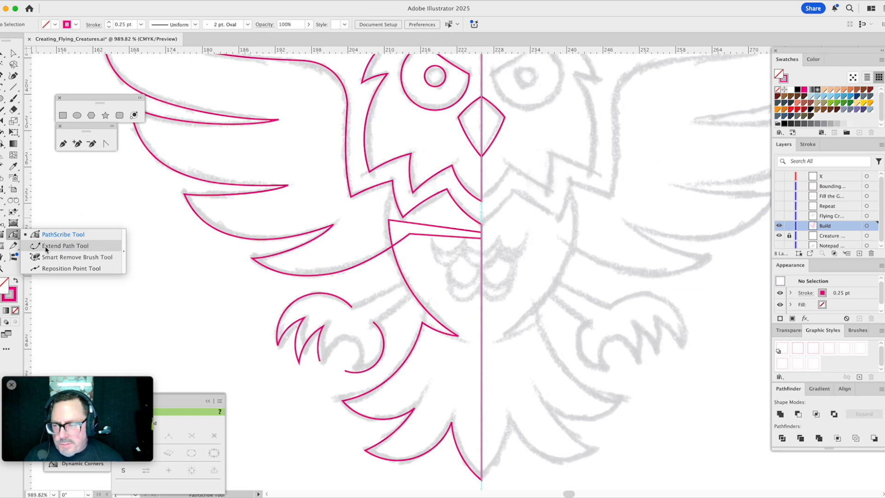
left_click(46, 246)
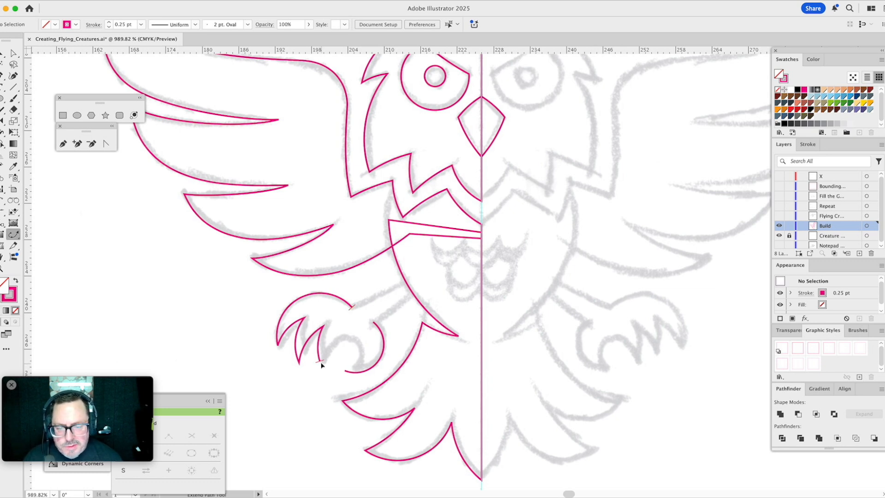
left_click_drag(321, 365, 331, 377)
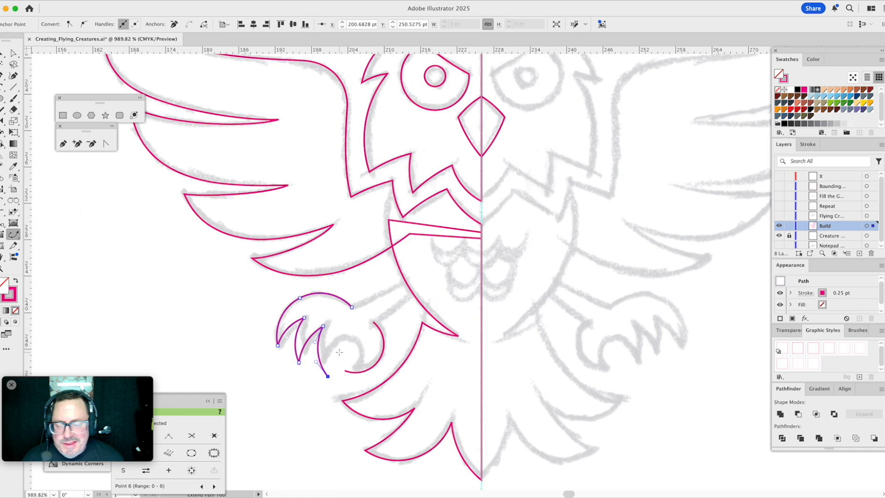
- Join the extended third claw to the lower end of the heel arc with the Pen tool
left_click(63, 143)
left_click(328, 376)
left_click(345, 372)
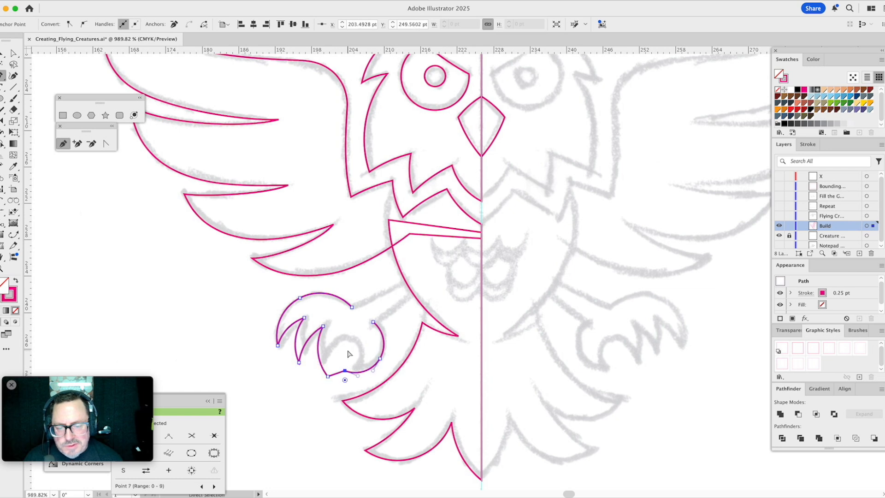
key("super")
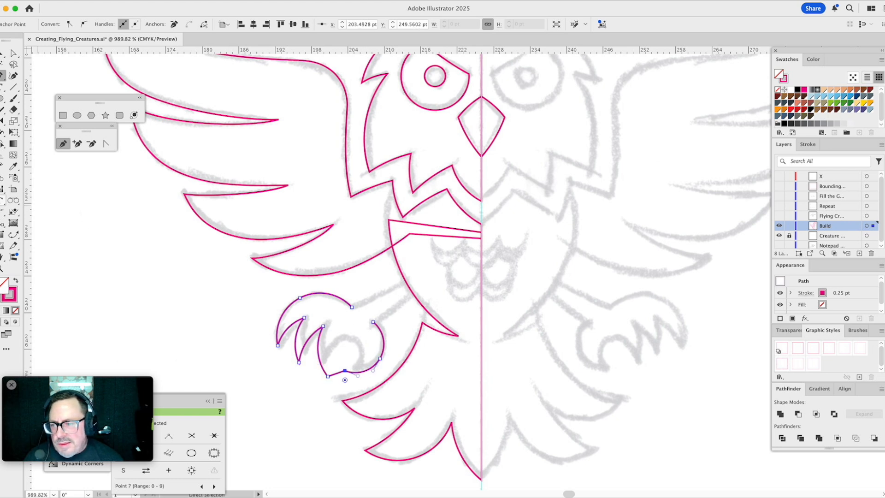
- Trace the left leg's upper and lower edges from the foot to just inside the body with the Arc by Points Tool
left_click(3, 203)
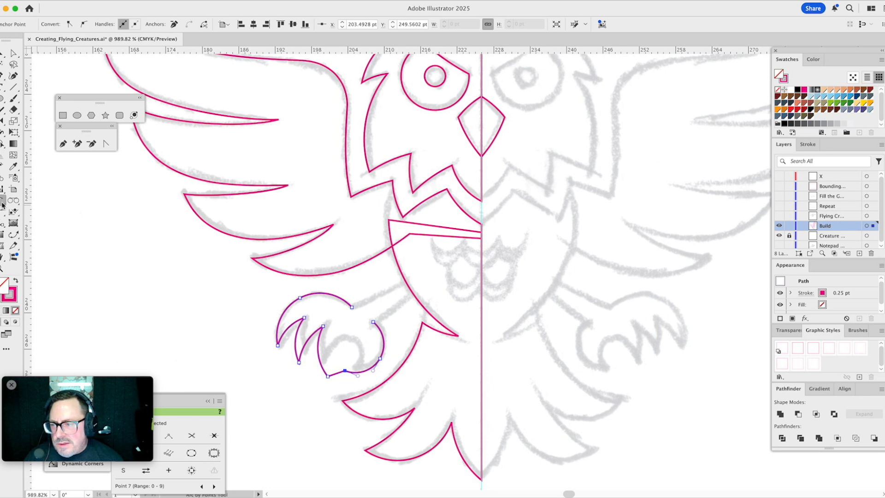
left_click_drag(2, 203, 19, 235)
left_click(352, 307)
left_click(417, 275)
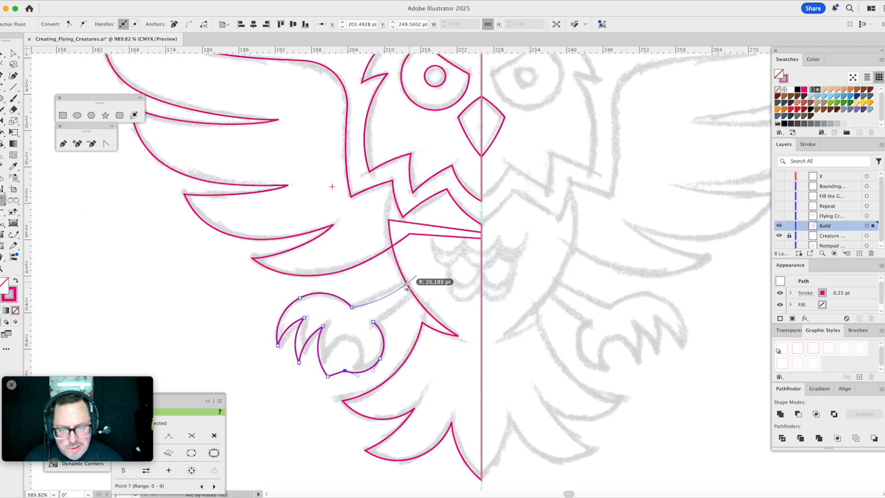
left_click(401, 287)
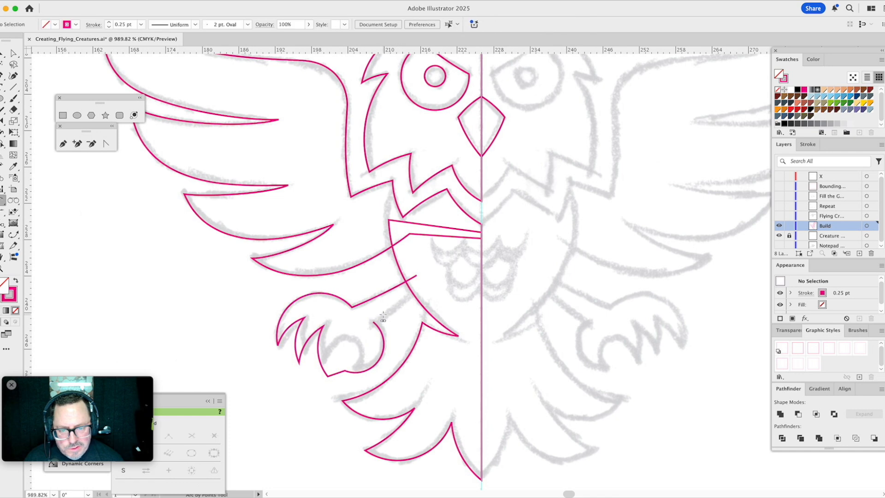
left_click(420, 289)
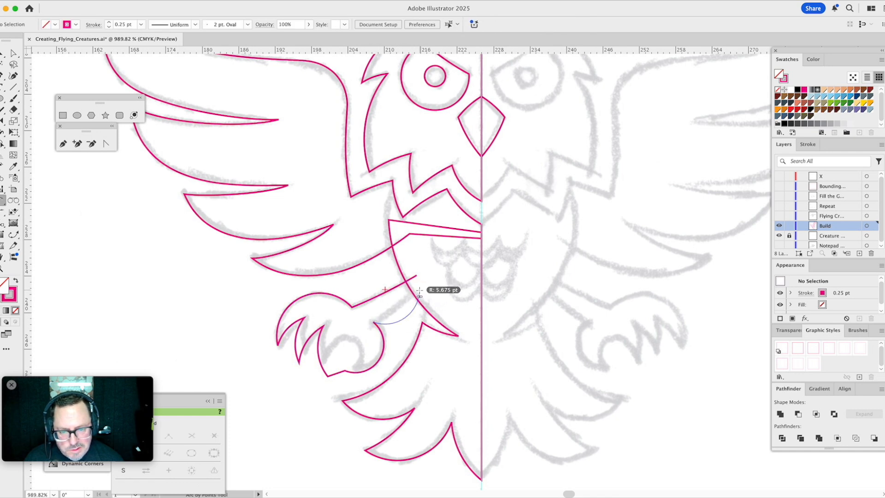
left_click(374, 321)
left_click(408, 298)
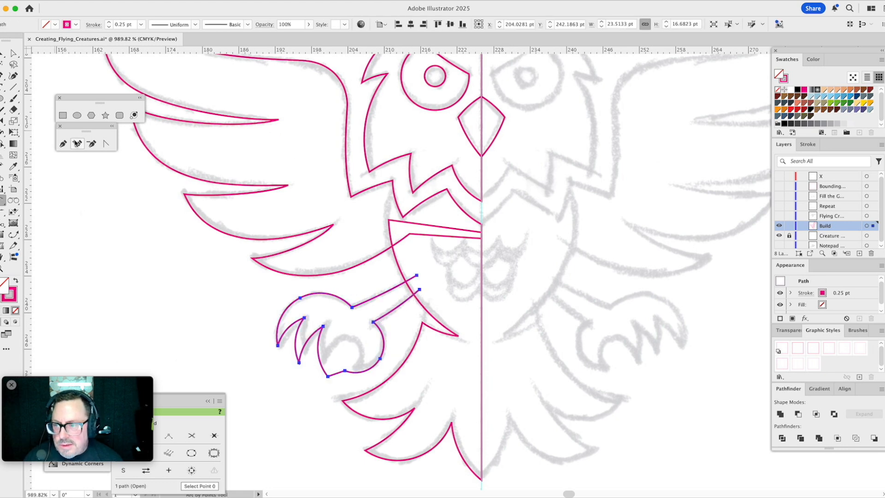
- Close the left leg and foot path across its open end inside the body with the Pen tool and deselect
left_click(63, 143)
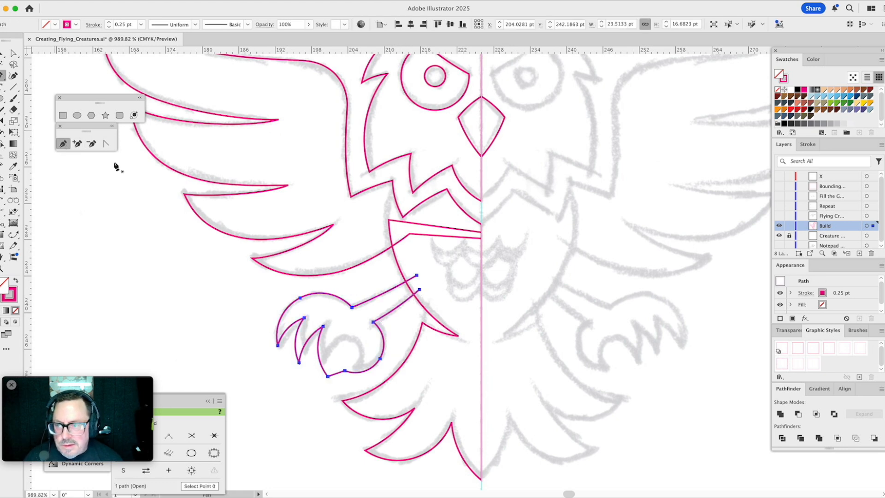
left_click(417, 276)
left_click(420, 290)
key("ctrl+shift+a")
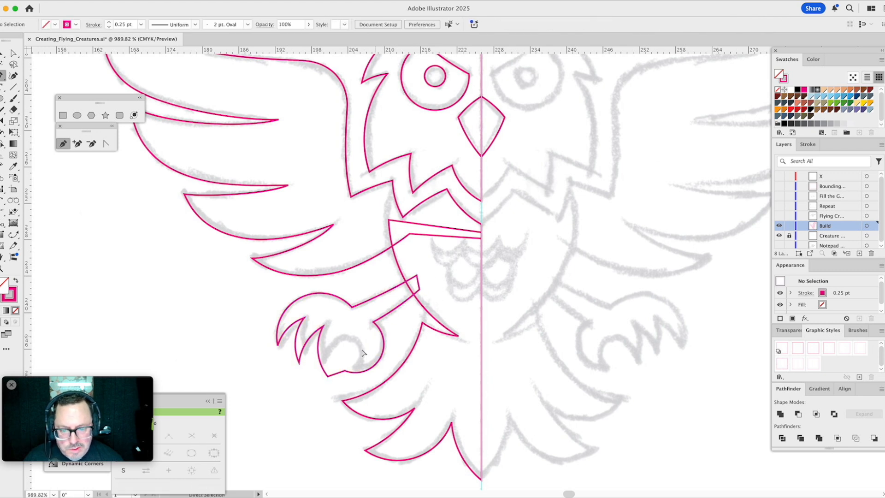
- Draw an ellipse about 5.73 by 7.78 pt between the third claw and heel claw, tilting and positioning it to match the sketch
left_click(77, 116)
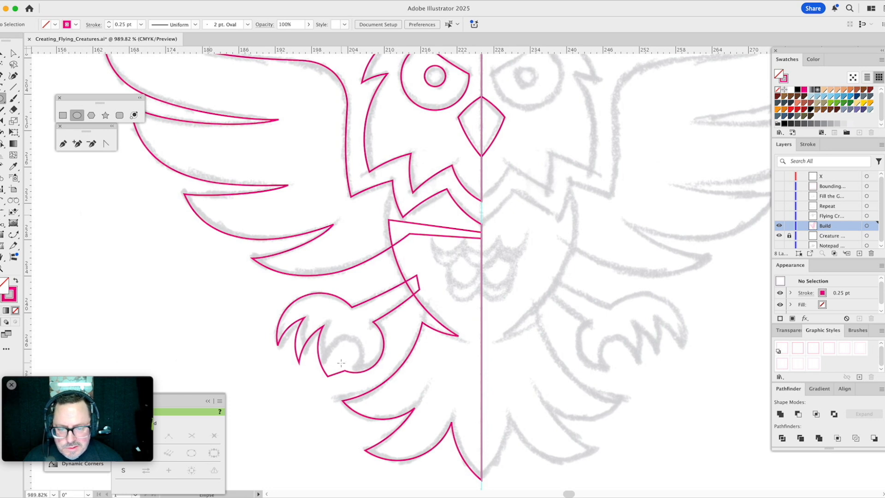
left_click_drag(342, 360, 361, 384)
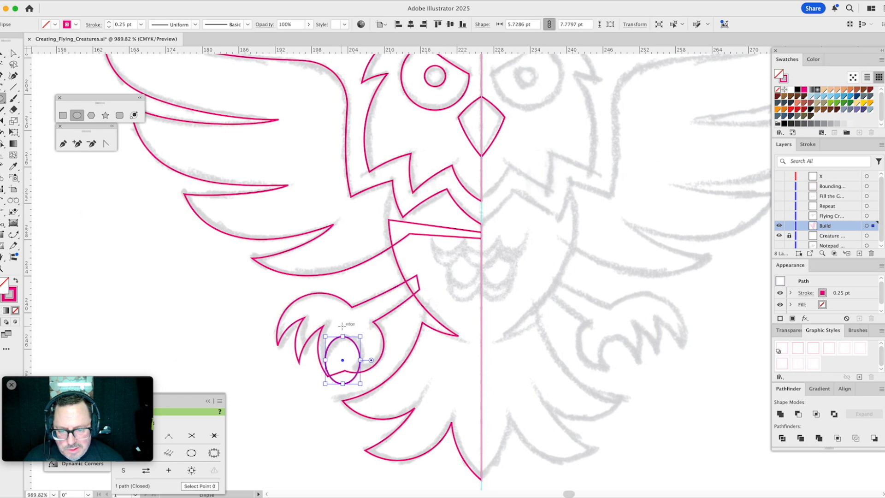
left_click_drag(345, 332, 357, 339)
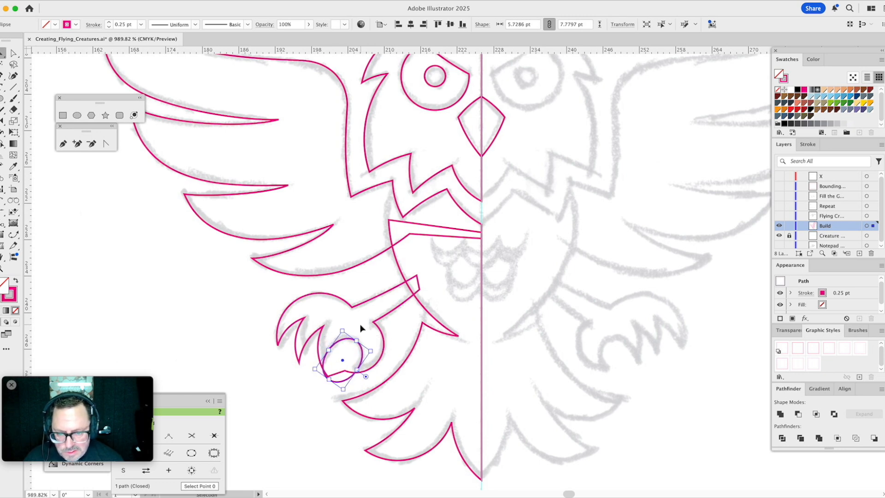
key("v")
left_click(361, 330)
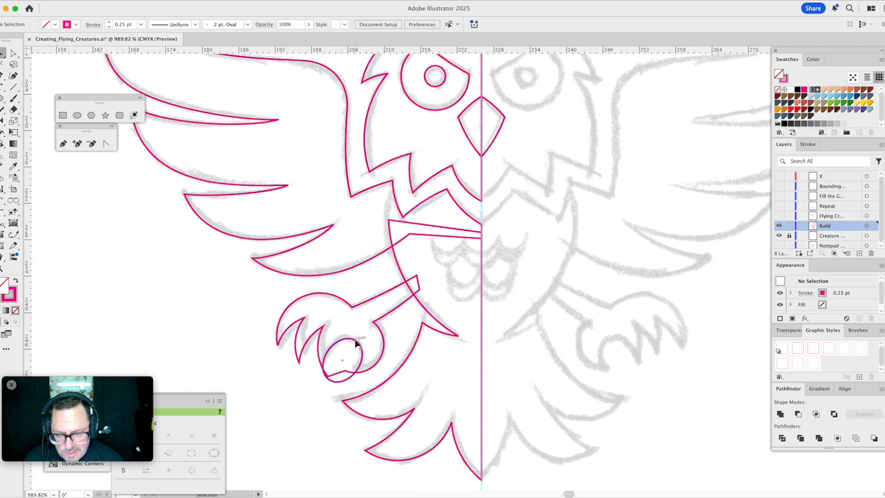
mouse_move(356, 342)
left_mouse_down()
mouse_move(288, 311)
mouse_move(226, 306)
mouse_move(345, 341)
left_mouse_up()
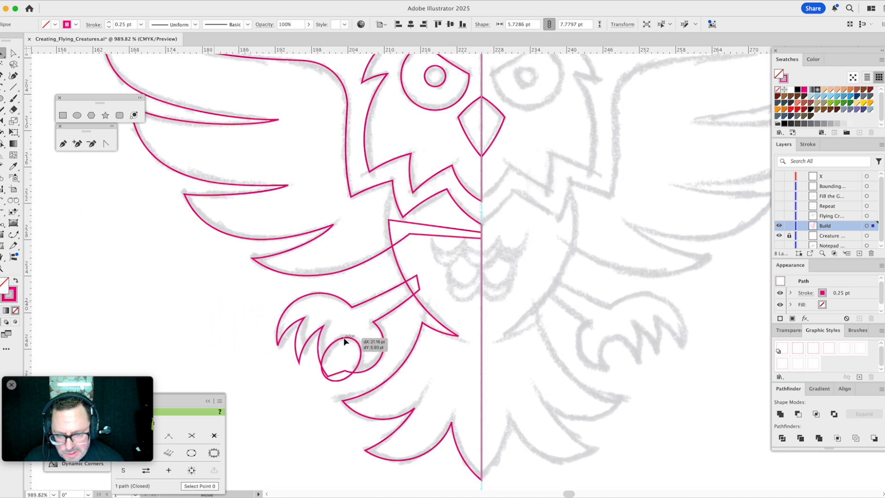
left_click_drag(345, 341, 374, 349)
- Subtract the tilted ellipse from the left foot with Minus Front to carve out the inner claws, then deselect
left_click(382, 335, "shift")
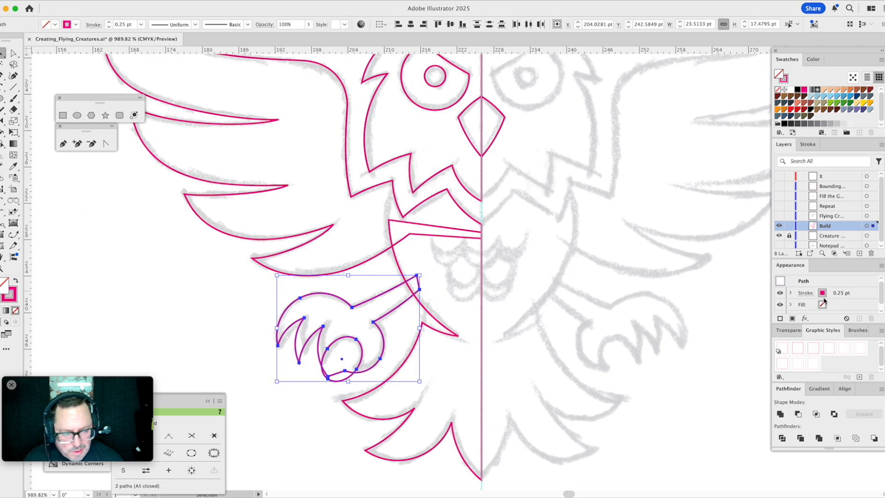
left_click(798, 414)
left_click(435, 379)
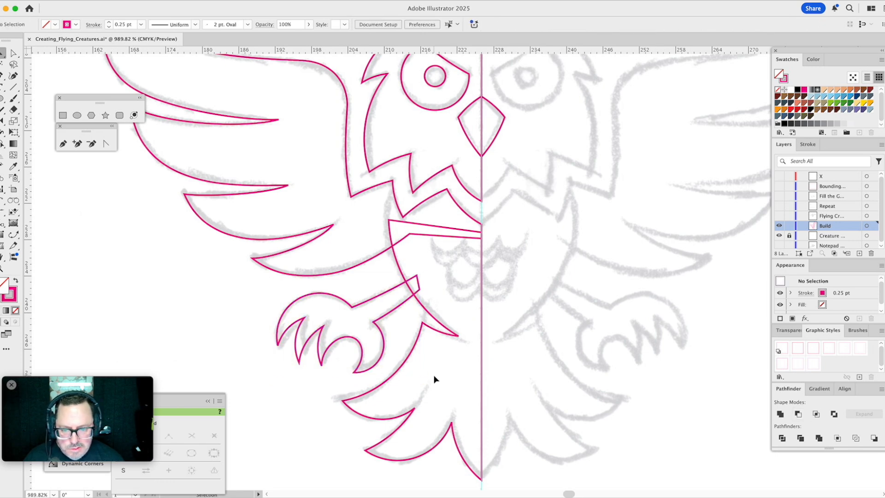
- Draw an ellipse about 6.43 by 8.63 pt centred on the vertical guide over the middle chest feather, then deselect it
left_click_drag(443, 277, 355, 284)
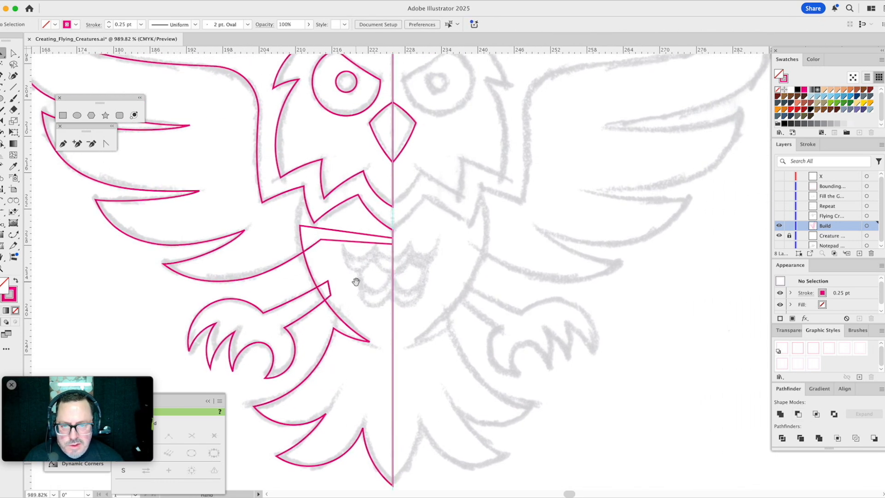
left_click_drag(385, 259, 379, 276)
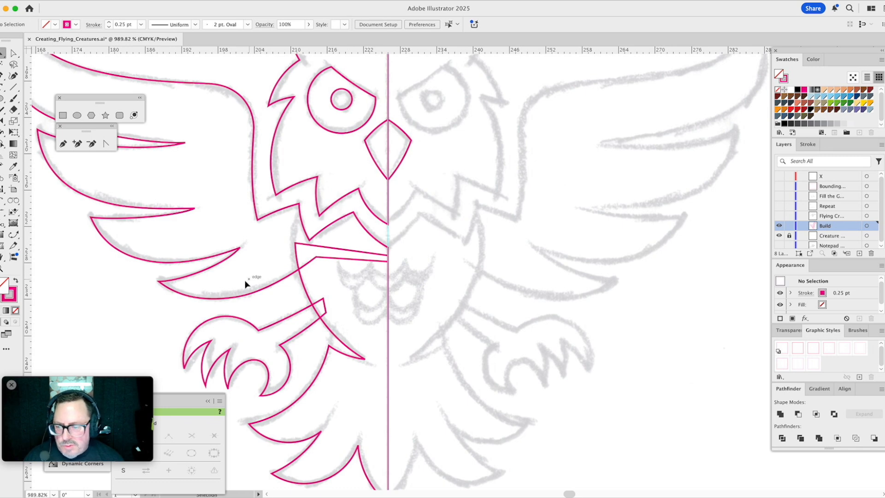
key("z")
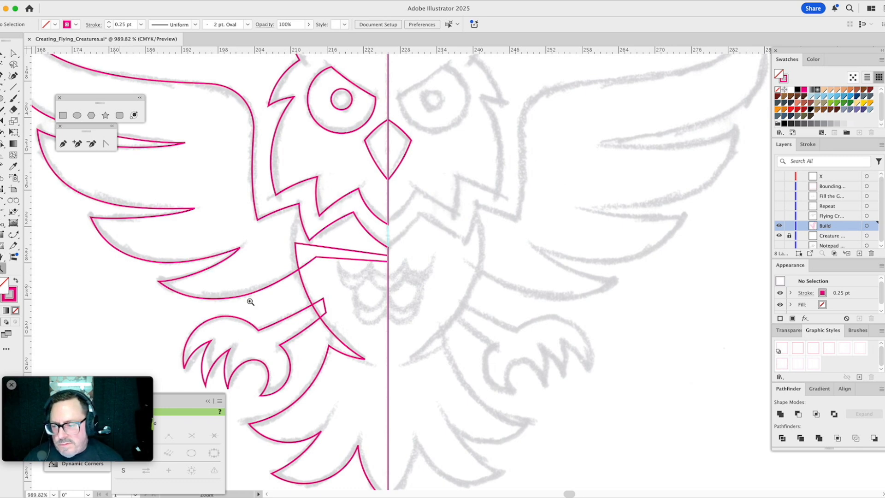
left_click_drag(300, 213, 472, 346)
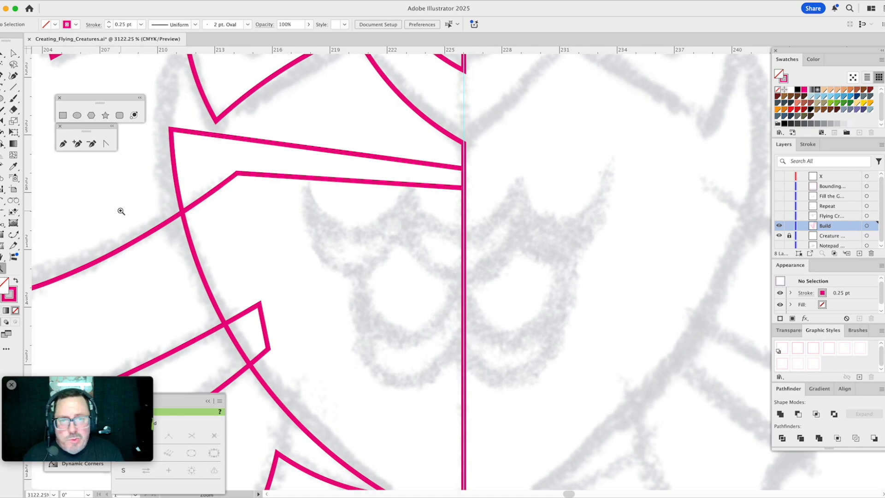
left_click(81, 119)
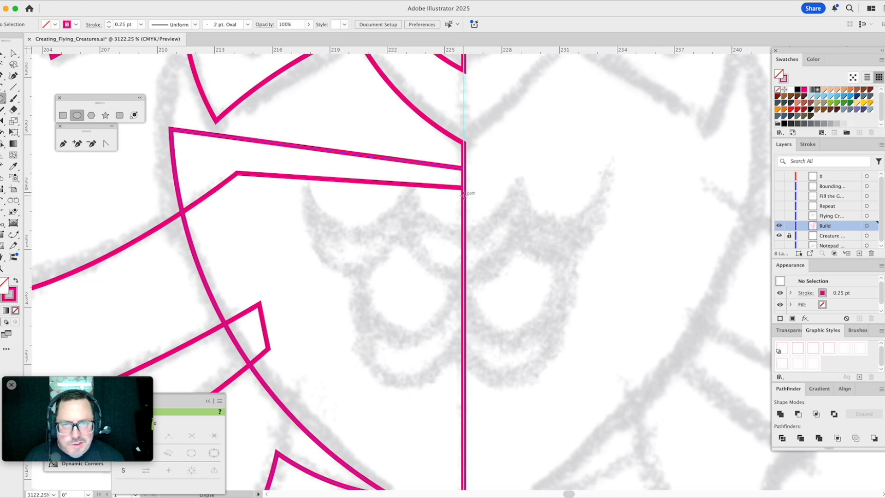
left_click_drag(464, 196, 525, 277)
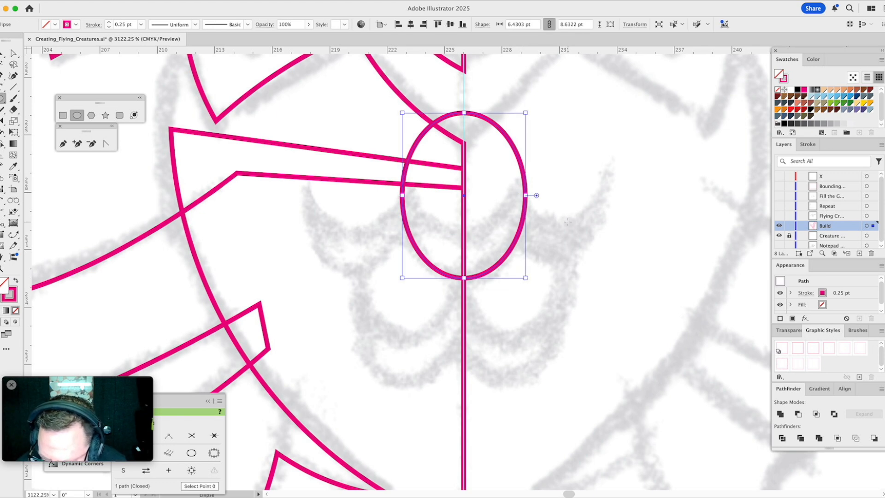
key("v")
left_click(567, 174)
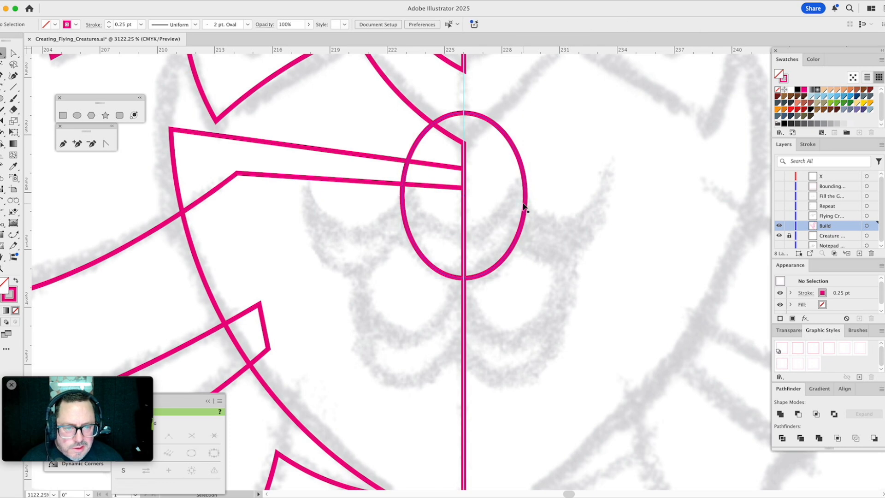
- Copy the centre ellipse onto the upper left chest feather, scale it to about 5.97 by 8.02 pt, and duplicate it onto the lower left feather
left_click_drag(525, 198, 411, 192)
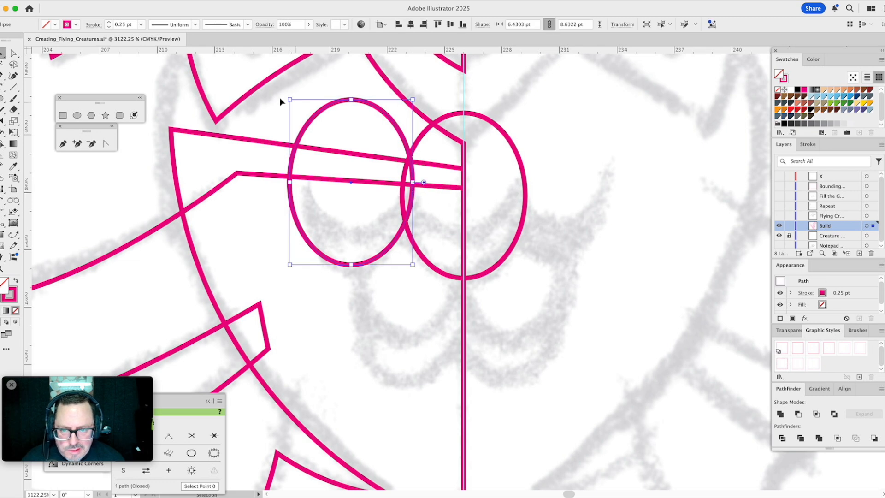
left_click_drag(291, 99, 299, 111)
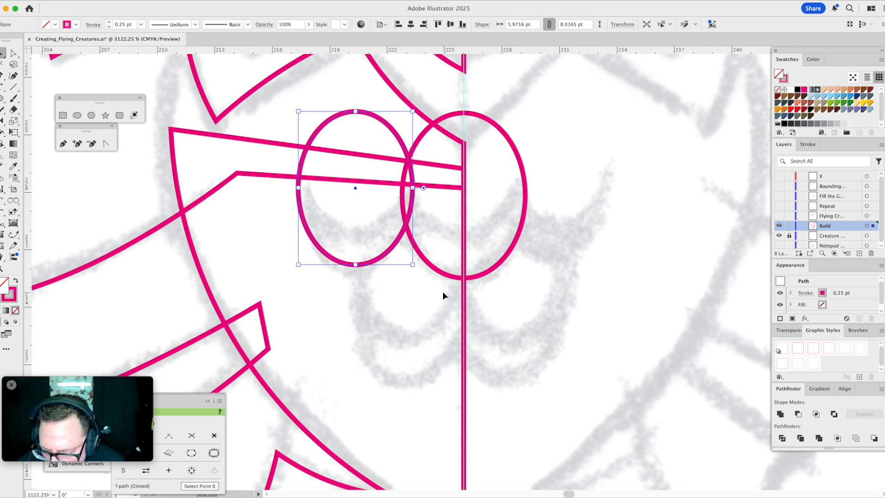
left_click_drag(397, 244, 453, 363)
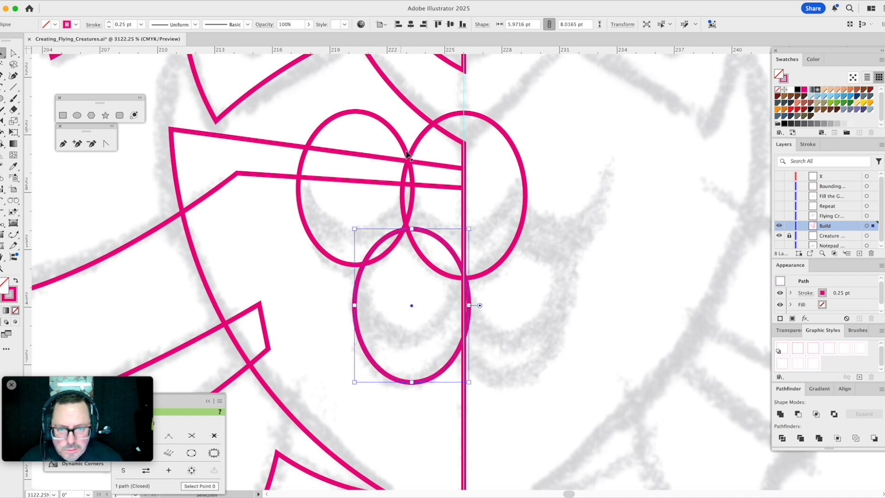
- Duplicate the upper left and centre chest ellipses about 2.36 pt straight up, fill the copies with orange, and deselect them
left_click(404, 206)
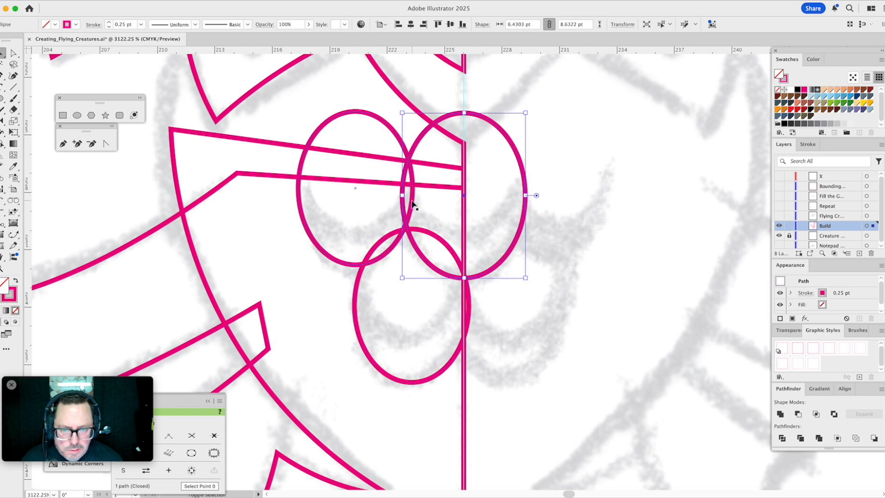
left_click(412, 202, "shift")
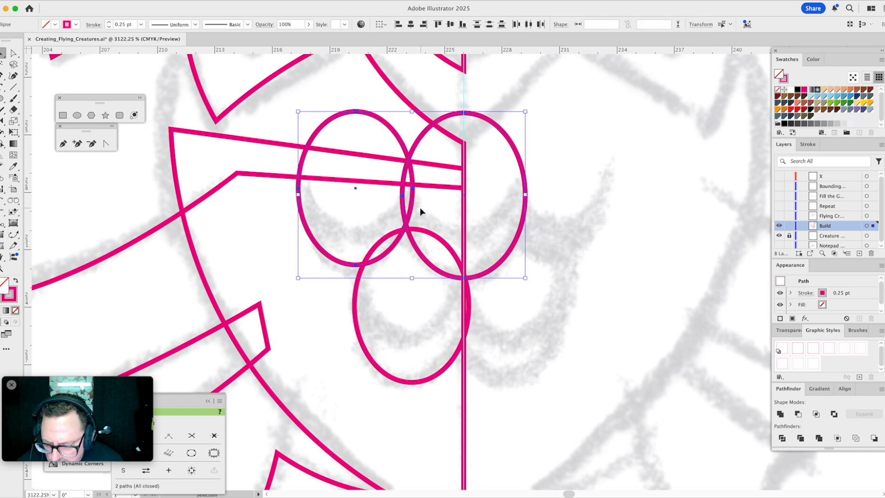
left_click_drag(498, 261, 490, 223)
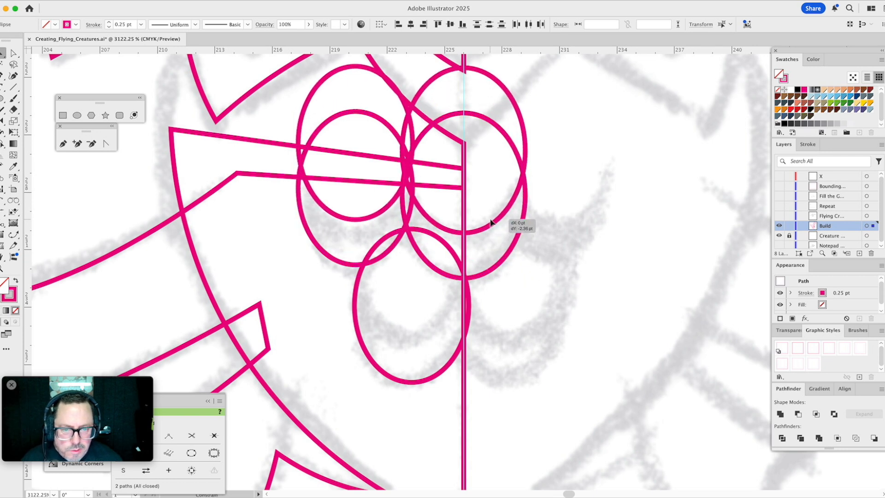
left_click_drag(491, 223, 491, 223)
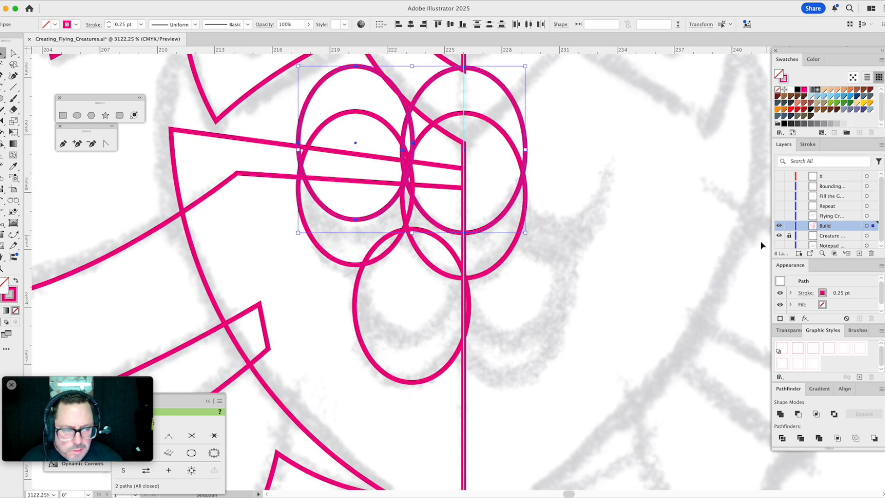
left_click(870, 107)
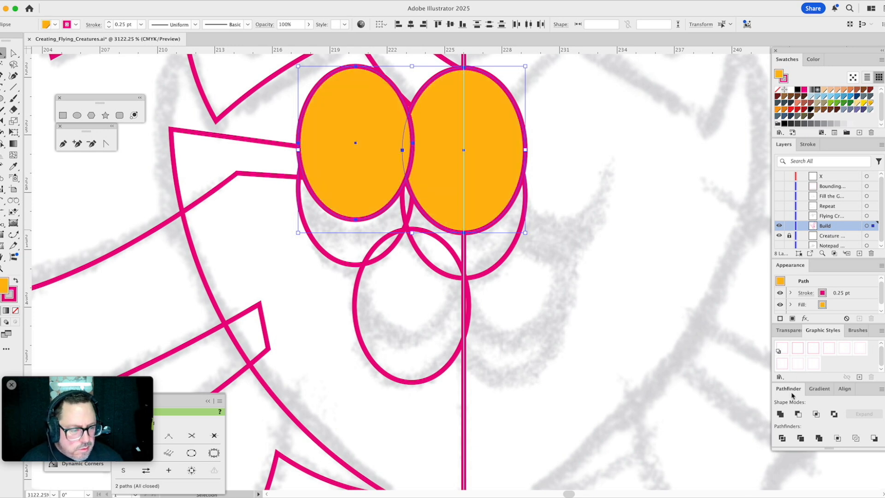
left_click(591, 253)
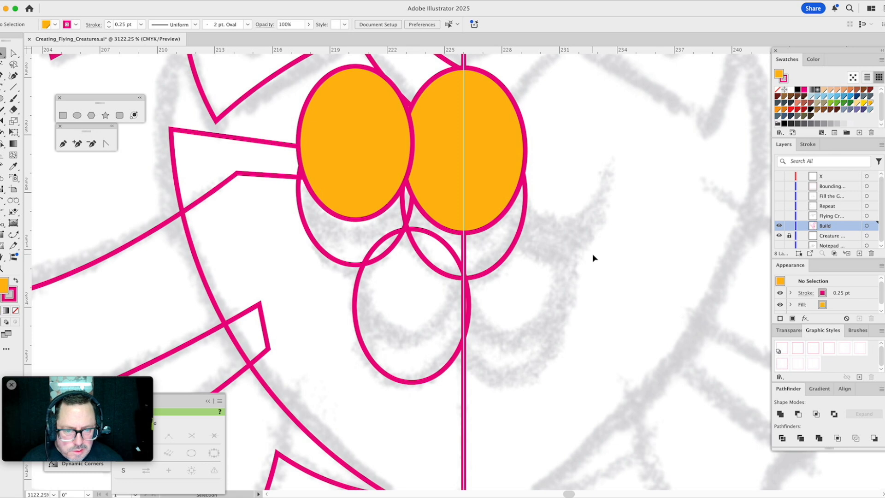
- Duplicate the lower left chest ellipse slightly upward and give the copy the orange fill sampled from the centre ellipse
left_click(445, 240)
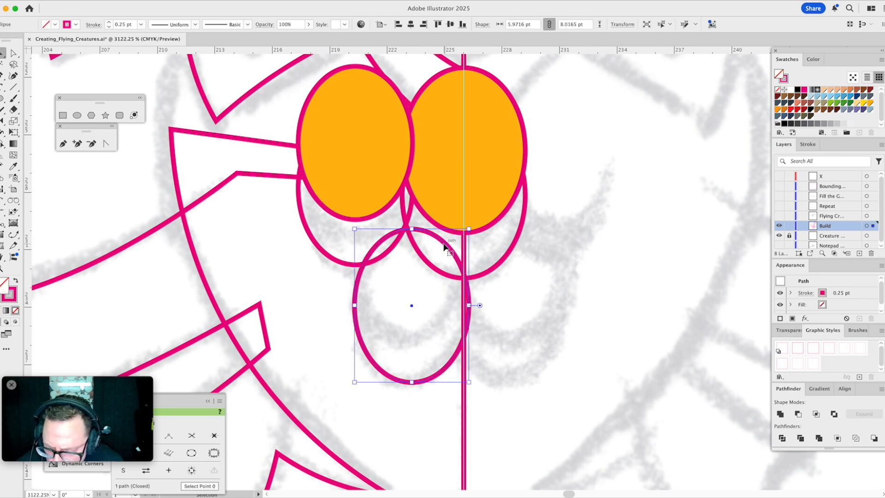
left_click_drag(454, 253, 446, 220)
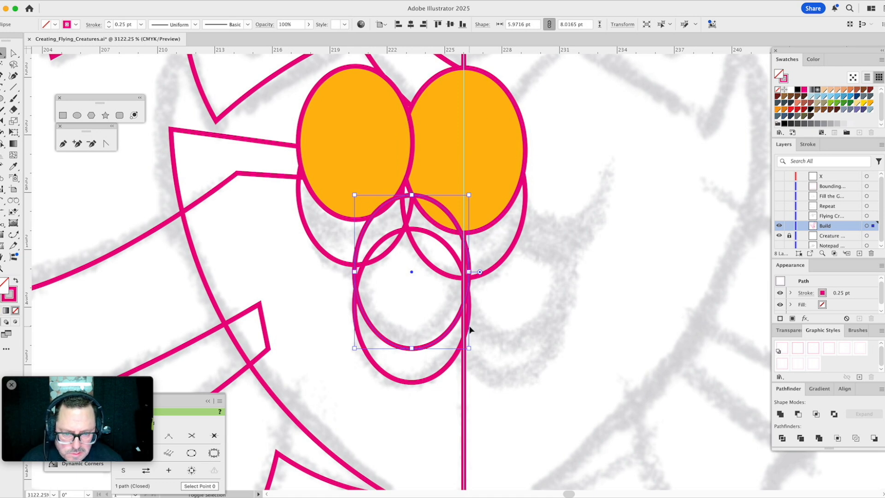
key("i")
left_click(480, 157)
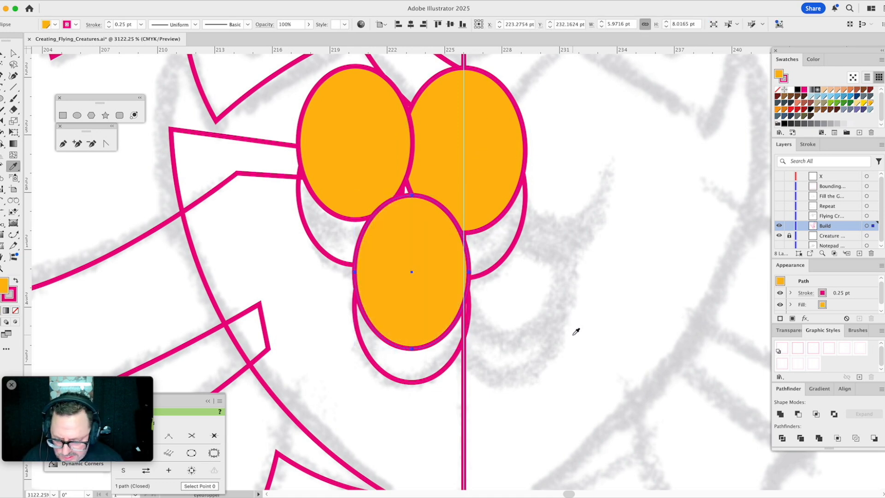
key("v")
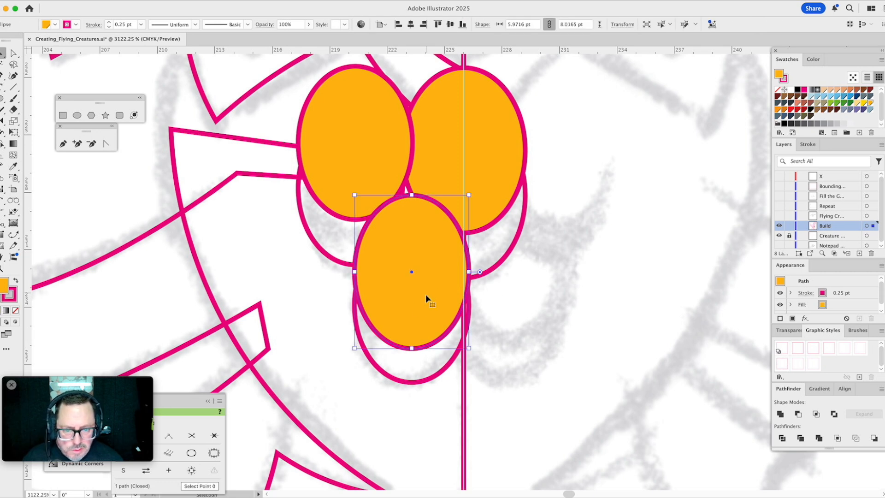
- Reflect copies of the four left chest ellipses, filled and unfilled, across the vertical guide, then deselect
left_click(386, 372, "shift")
left_click(335, 199, "shift")
left_click_drag(328, 234, 310, 264)
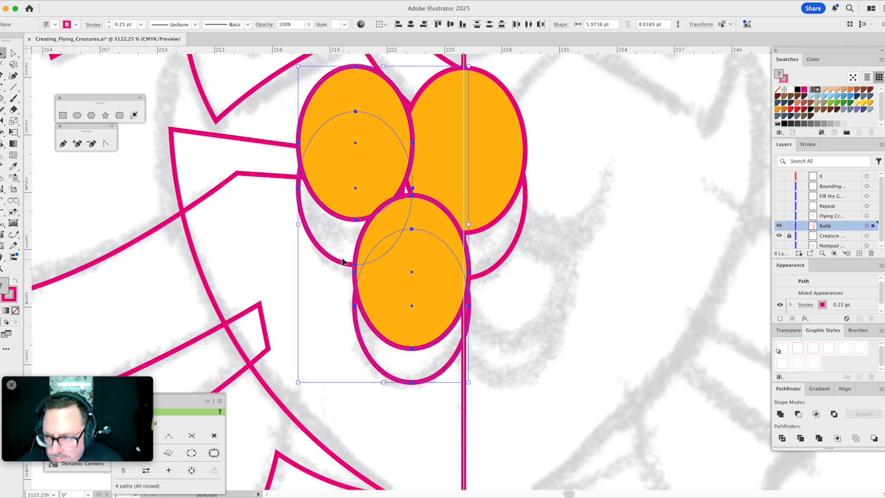
left_click(2, 123)
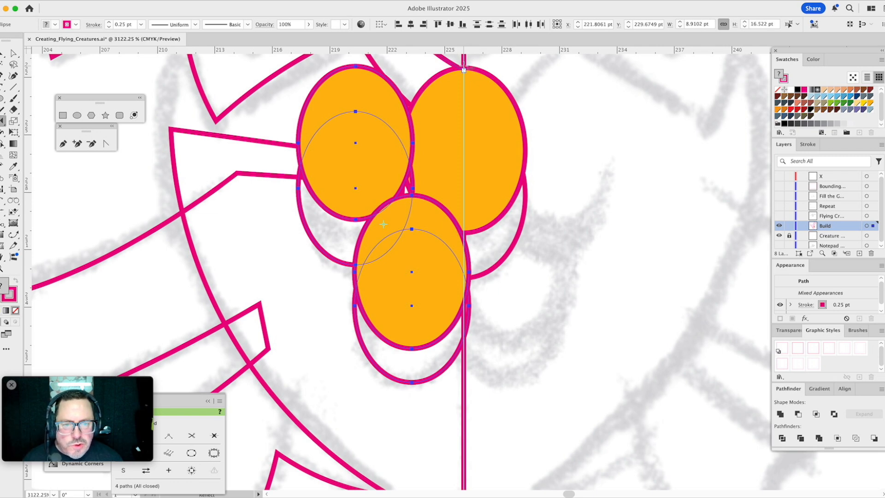
left_click_drag(464, 67, 470, 155)
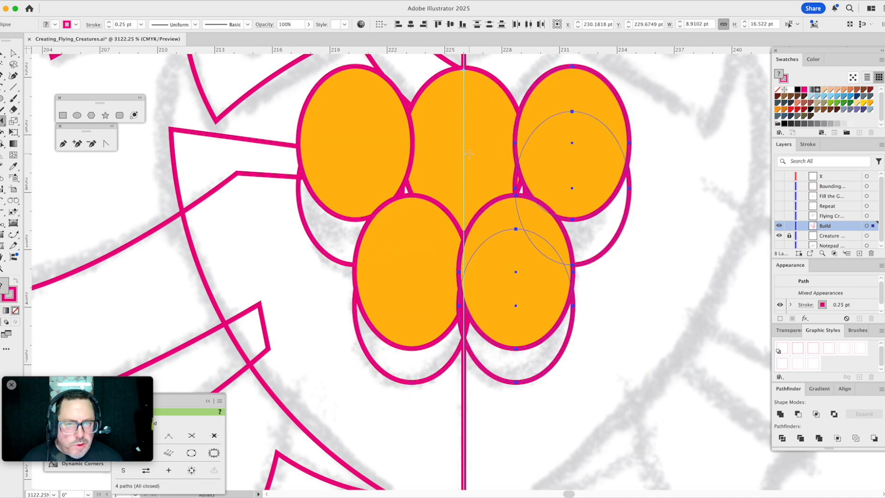
key("v")
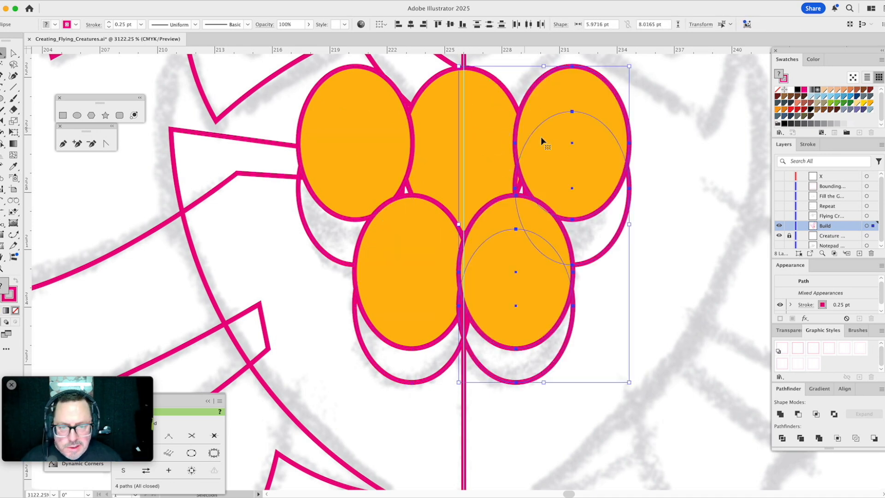
left_click(644, 356)
- Unite the two lower orange ellipses and the two lower unfilled ellipses separately, then subtract the orange shape with Minus Front
left_click(494, 308)
left_click(417, 295, "shift")
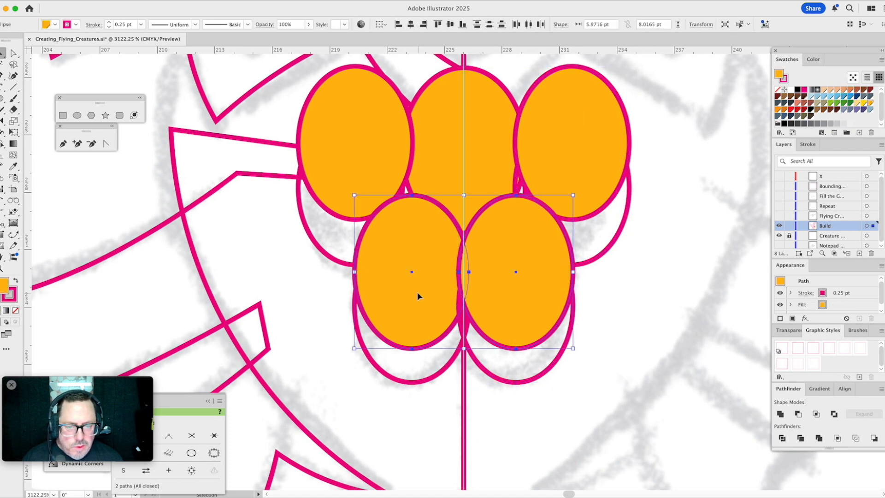
left_click(780, 414)
left_click(530, 377)
left_click(436, 379, "shift")
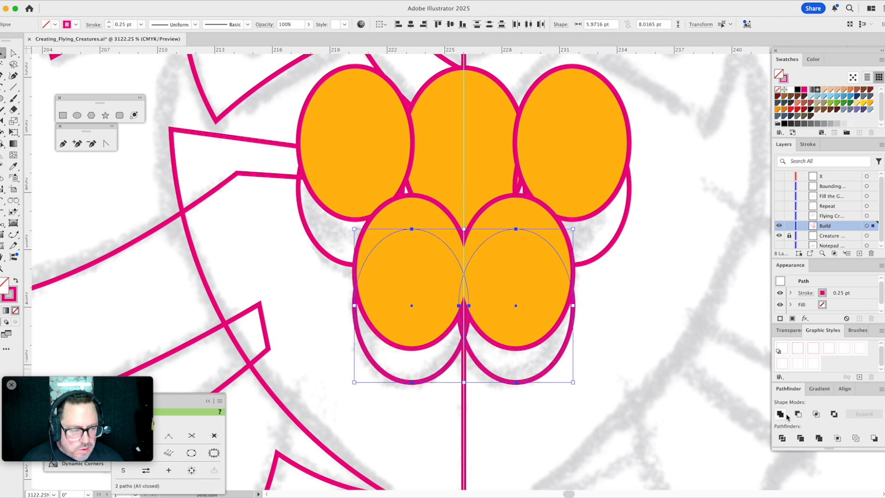
left_click(780, 415)
left_click(520, 324)
left_click(500, 382, "shift")
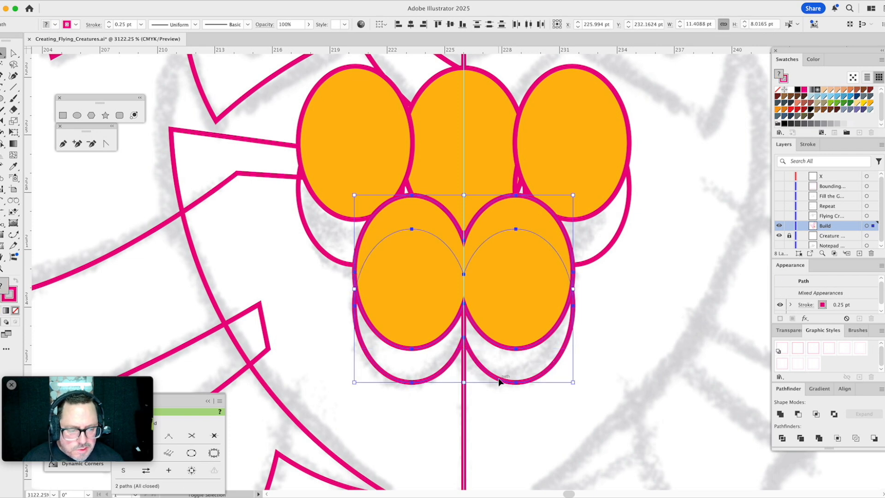
left_click(799, 414)
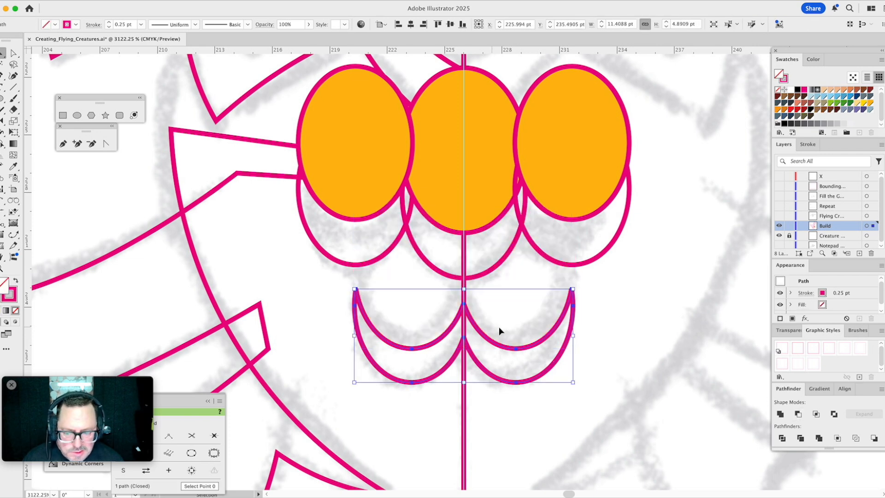
- Unite the three upper unfilled ellipses and the three upper orange ellipses separately, then subtract the orange shape with Minus Front
left_click_drag(538, 234, 503, 249)
left_click(388, 255, "shift")
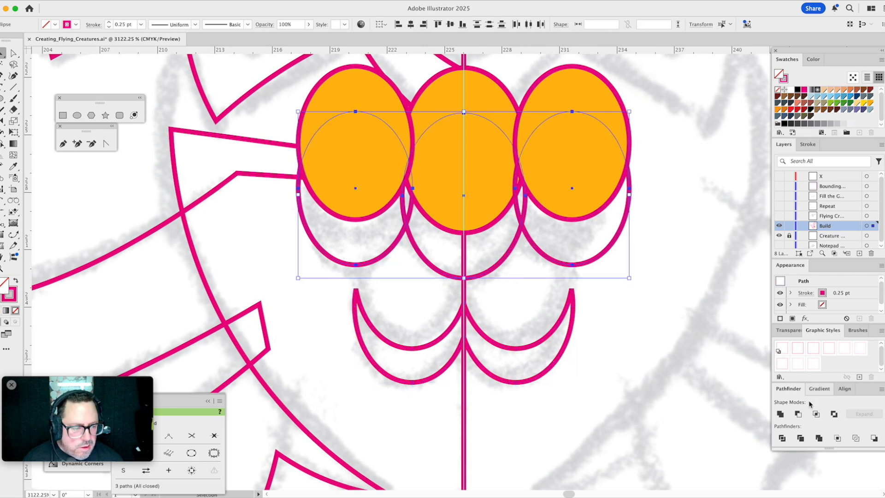
left_click(781, 414)
left_click(514, 184)
left_click(464, 178, "shift")
left_click(370, 172, "shift")
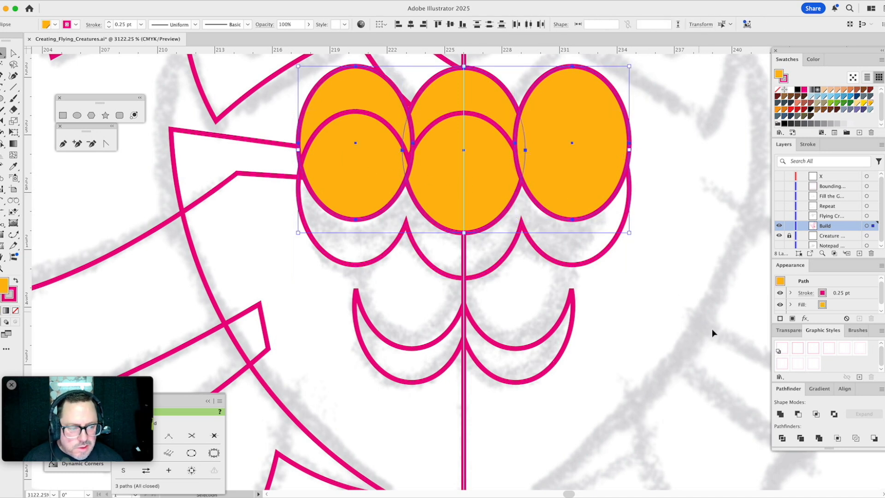
left_click(780, 413)
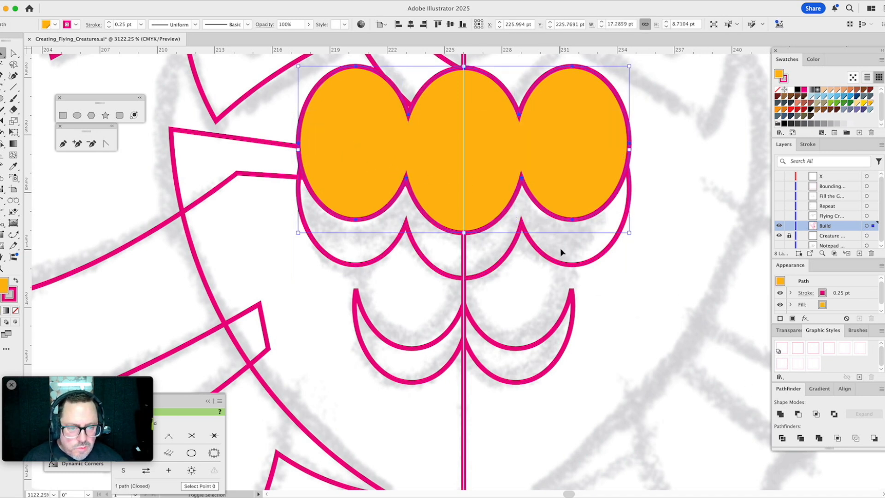
left_click(547, 261, "shift")
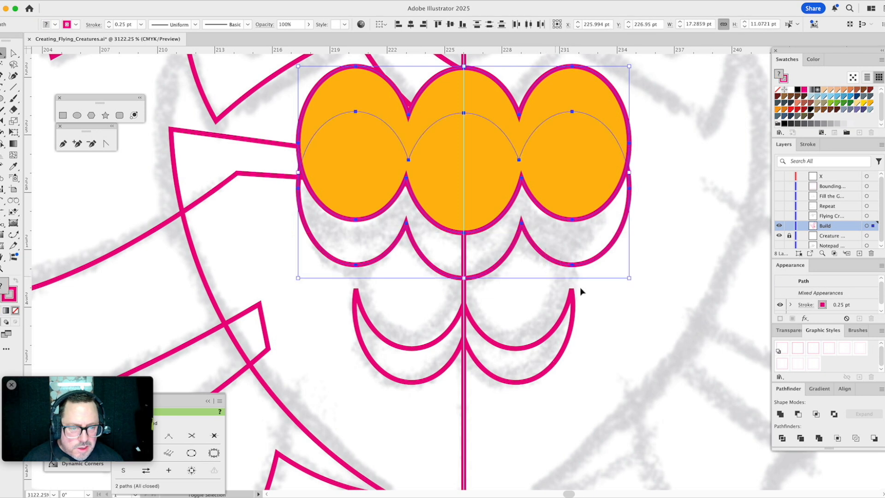
left_click(798, 414)
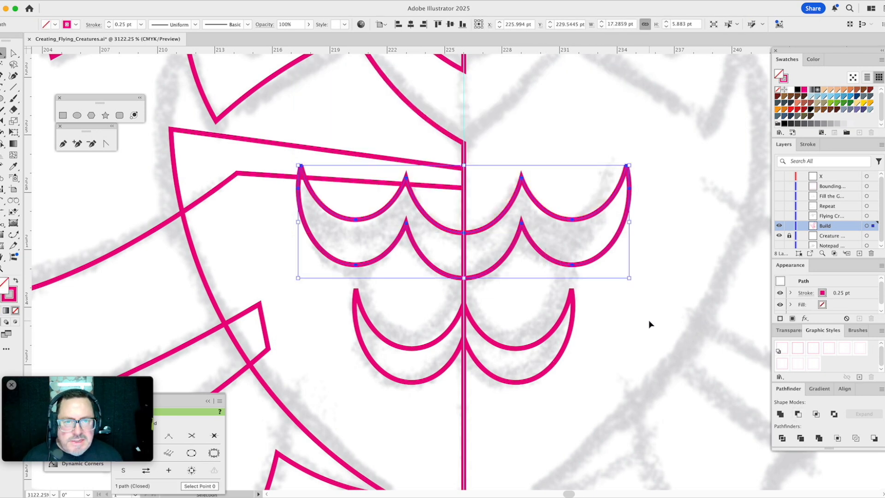
- Subtract the small circle above the head from the middle circle with Minus Front to form a crescent, and delete the large outer circle
left_click(3, 270)
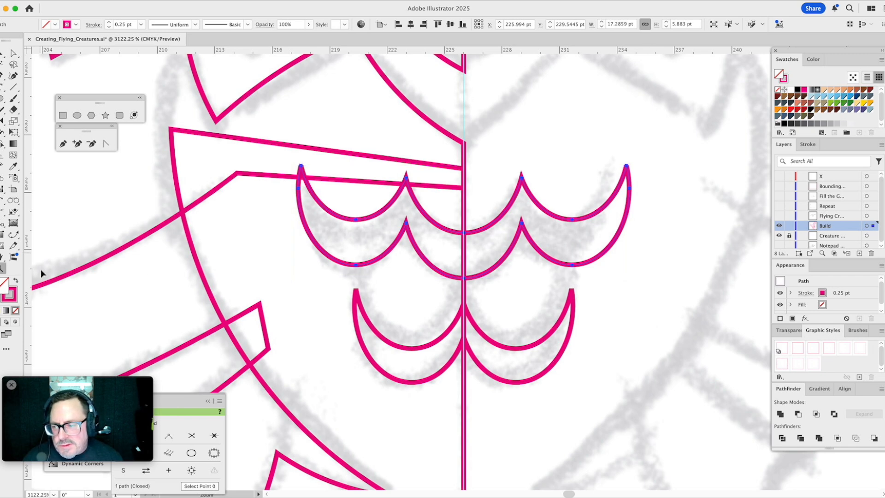
left_click(434, 265, "alt")
left_click(434, 265, "alt")
left_click(434, 265, "alt")
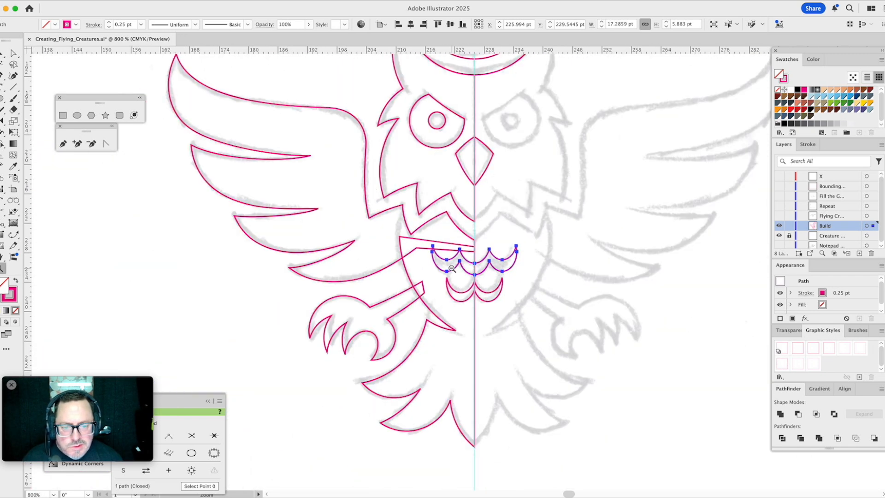
left_click_drag(499, 188, 464, 244)
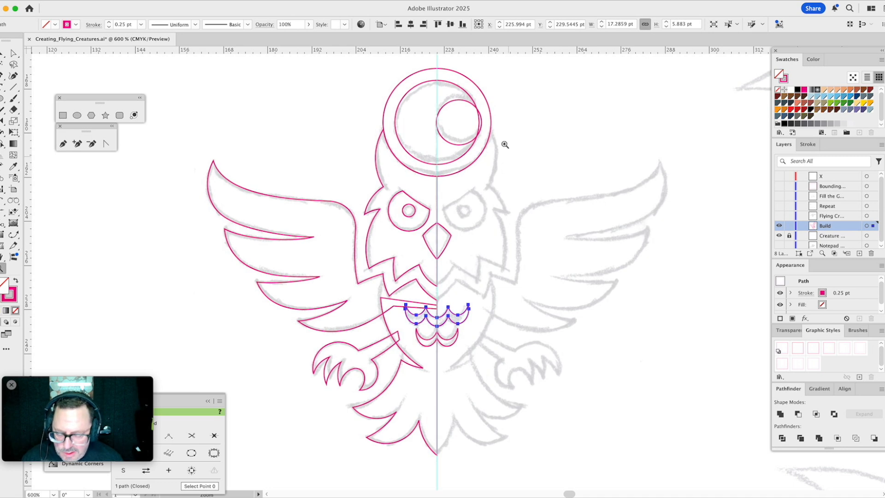
key("v")
left_click_drag(477, 95, 467, 113)
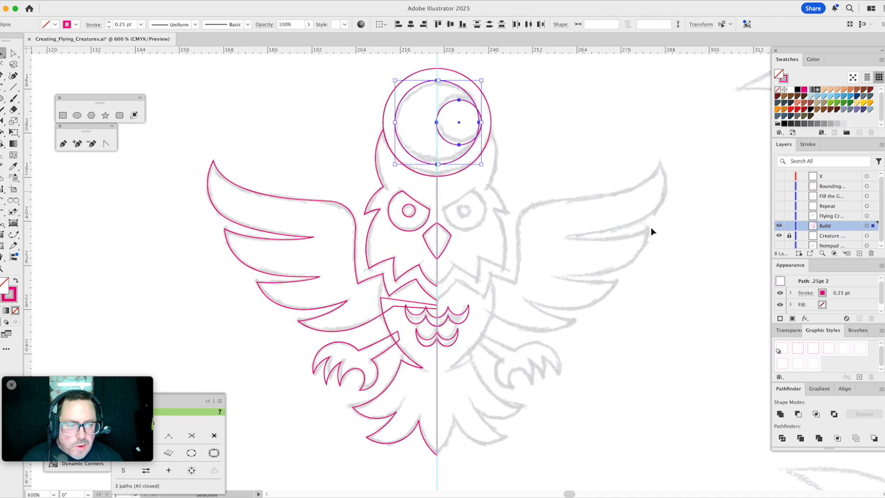
left_click(800, 414)
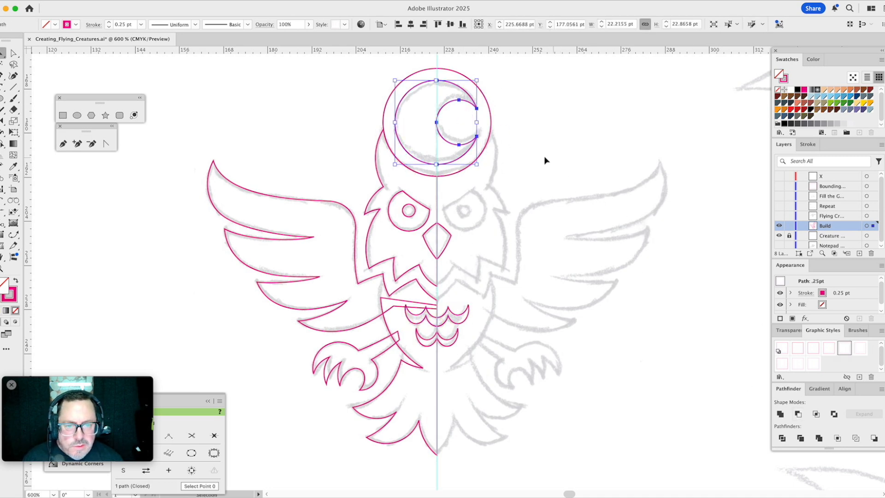
left_click(524, 119)
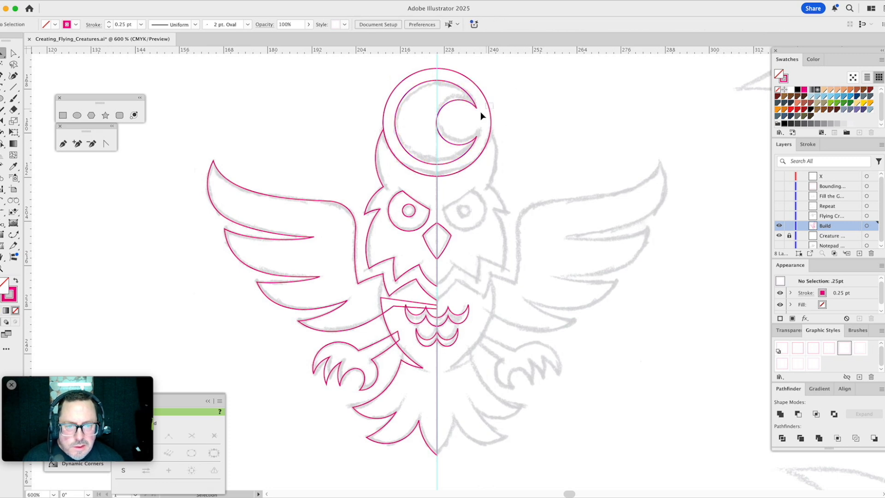
left_click(490, 118)
key("Delete")
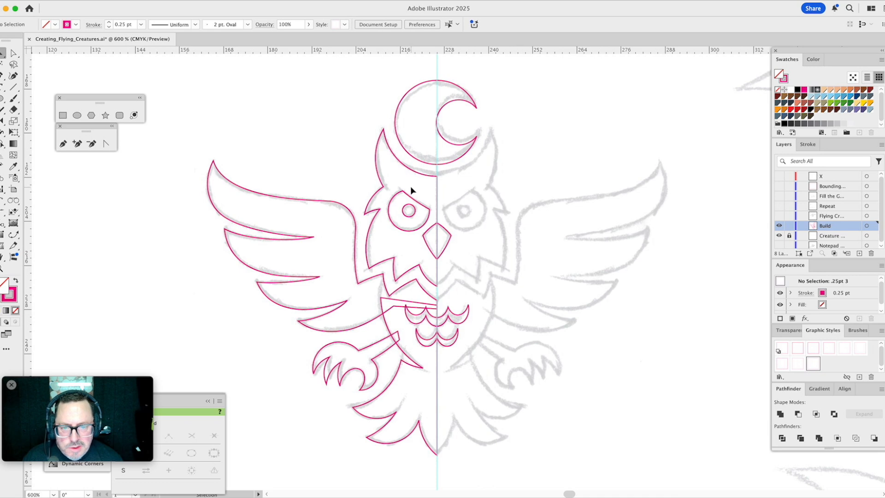
- Reflect a copy of the left wing, head, eye, body, foot and tail paths across the vertical guide, then deselect
left_click(348, 252)
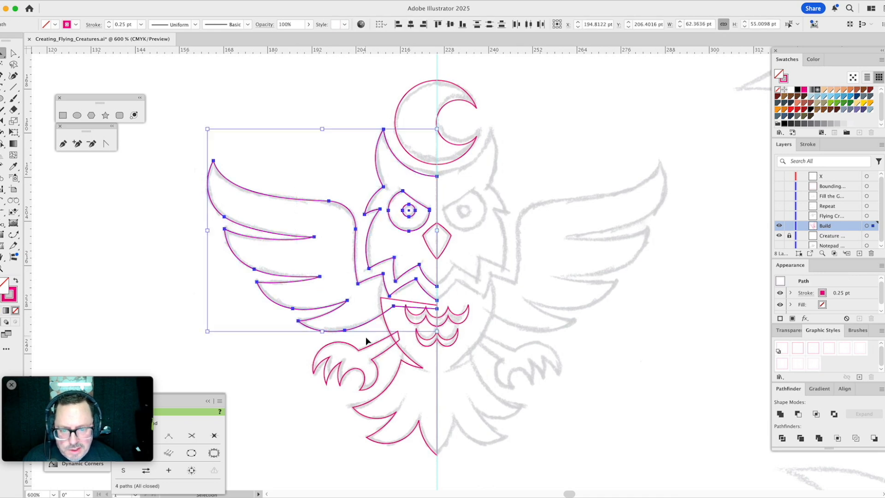
left_click(362, 350, "shift")
left_click(403, 406, "shift")
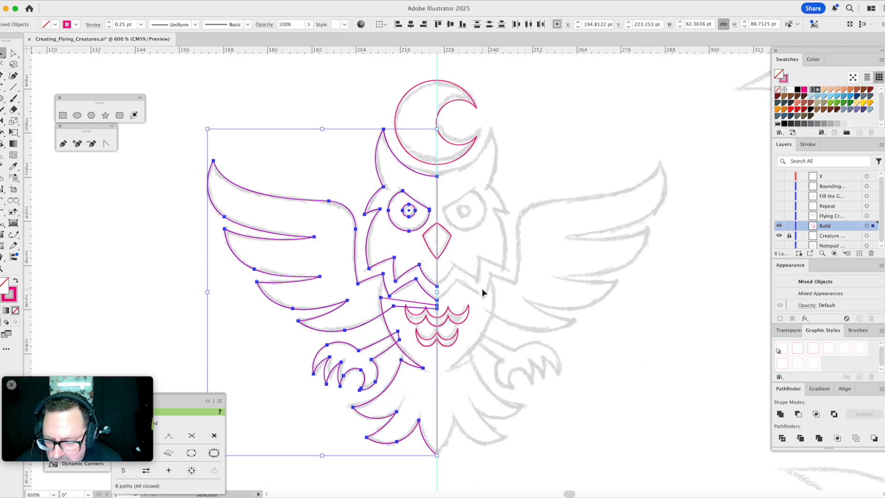
key("o")
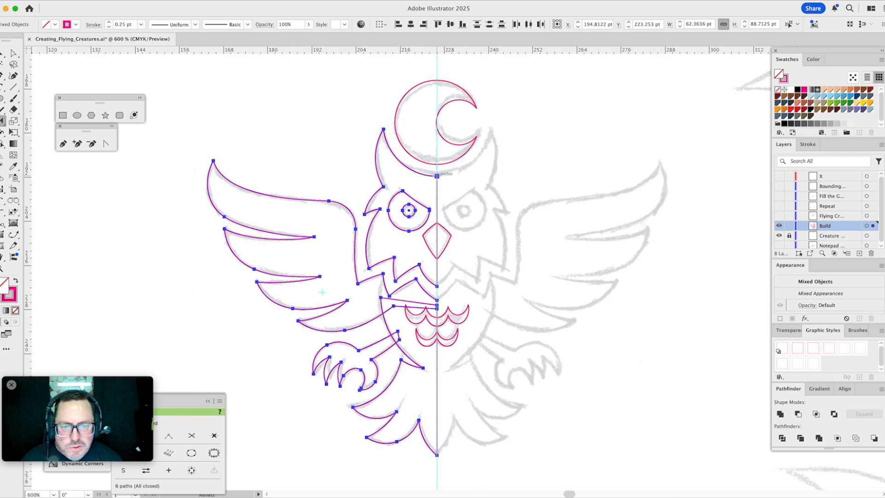
left_click(437, 175)
left_click(440, 241, "alt+shift")
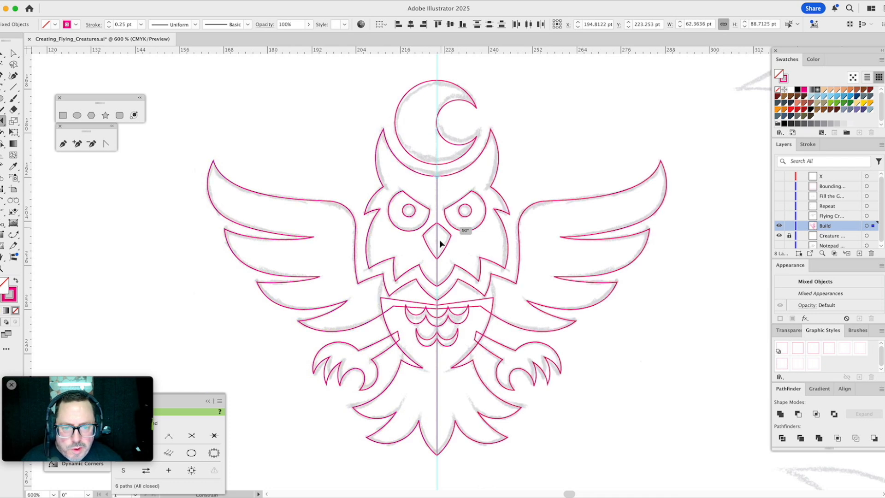
key("v")
left_click(560, 103)
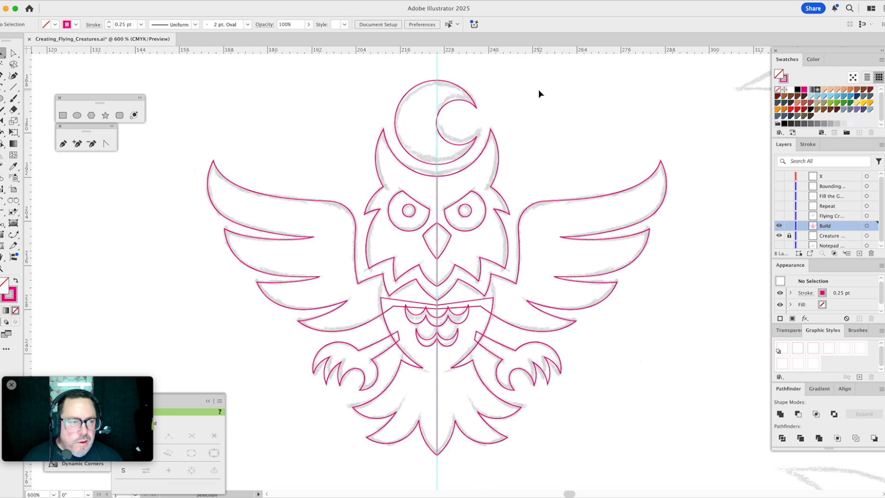
- Group all the owl and moon paths and copy the group from the Build layer to the hidden X layer
left_click_drag(243, 90, 630, 437)
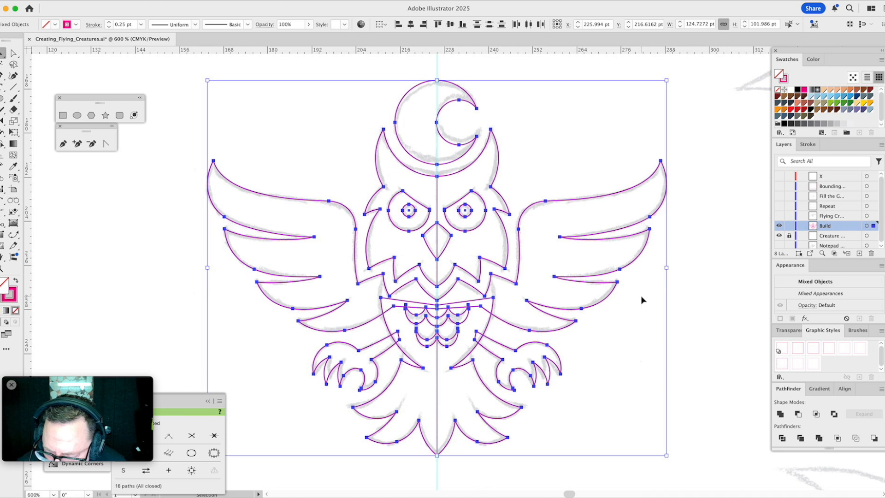
key("super+g")
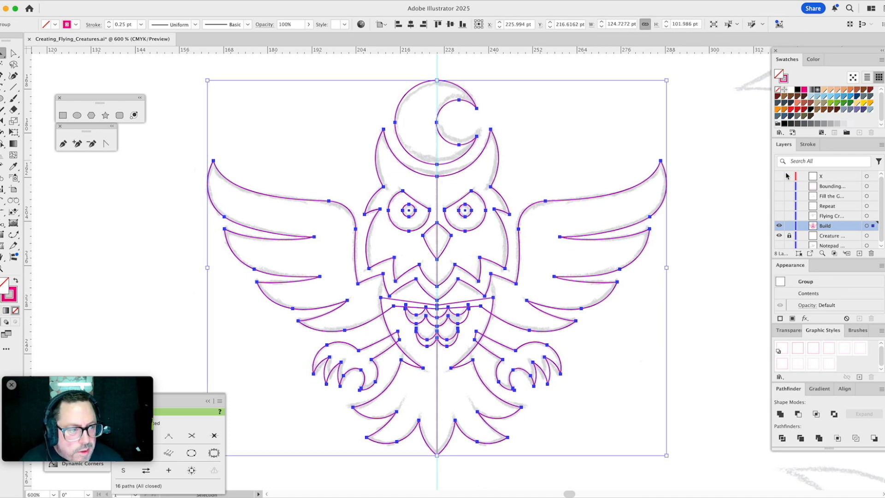
left_click_drag(873, 225, 871, 178)
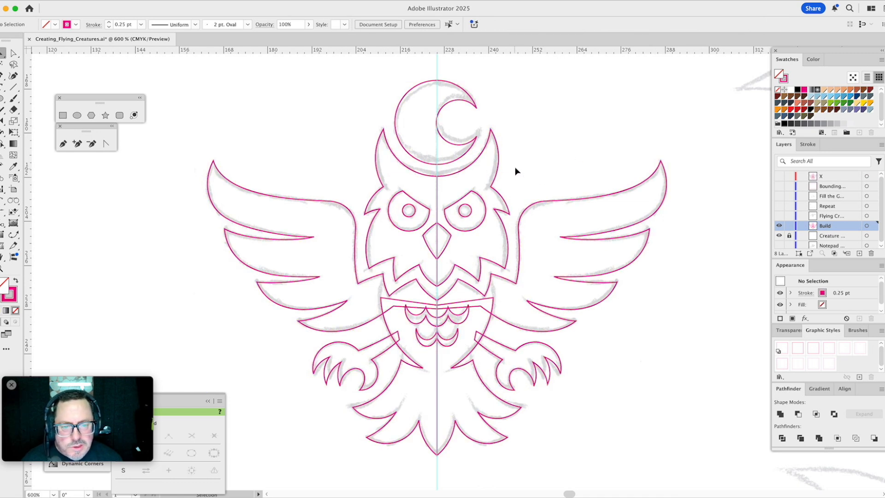
- Unite the head outline with both mirrored sets of wing, body, foot and tail paths, excluding the eyes, beak, chest feathers and moon
left_click(408, 176)
left_click_drag(367, 303, 391, 368)
left_click_drag(390, 408, 390, 408)
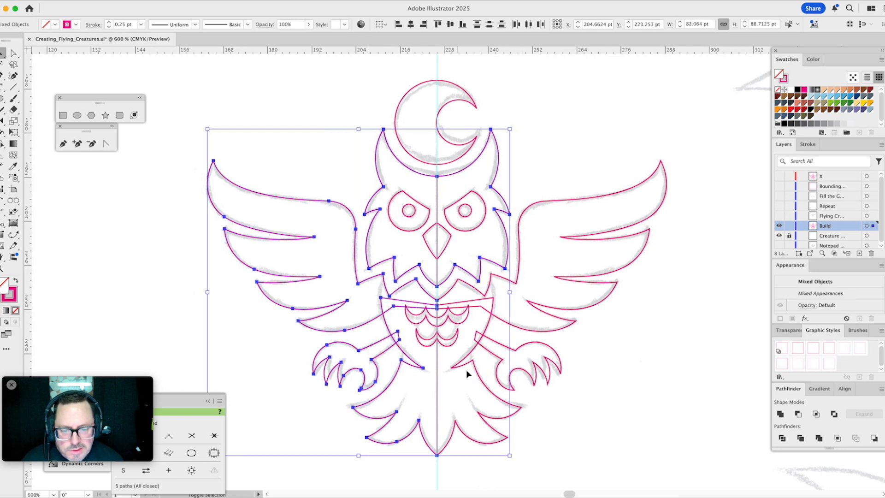
left_click_drag(524, 320, 482, 414)
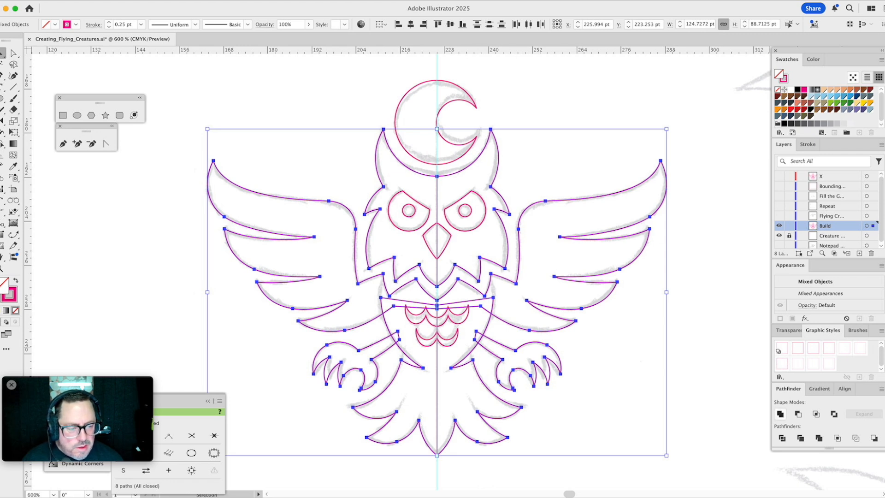
left_click(780, 414)
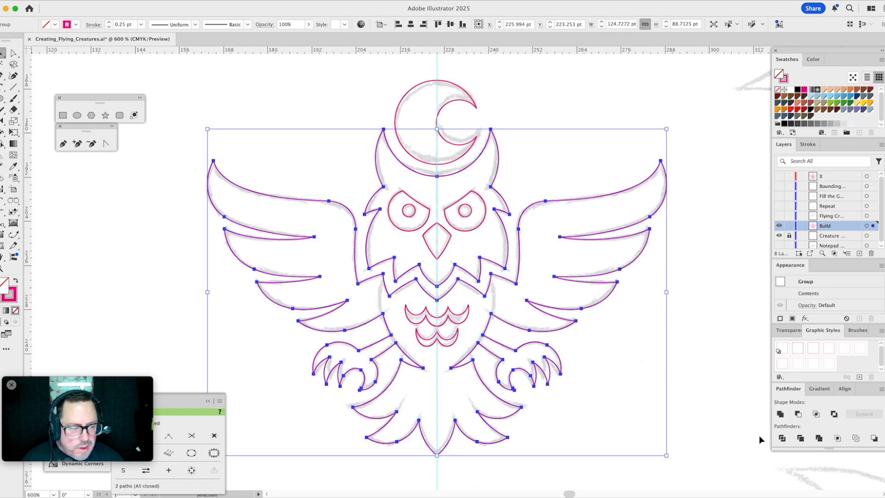
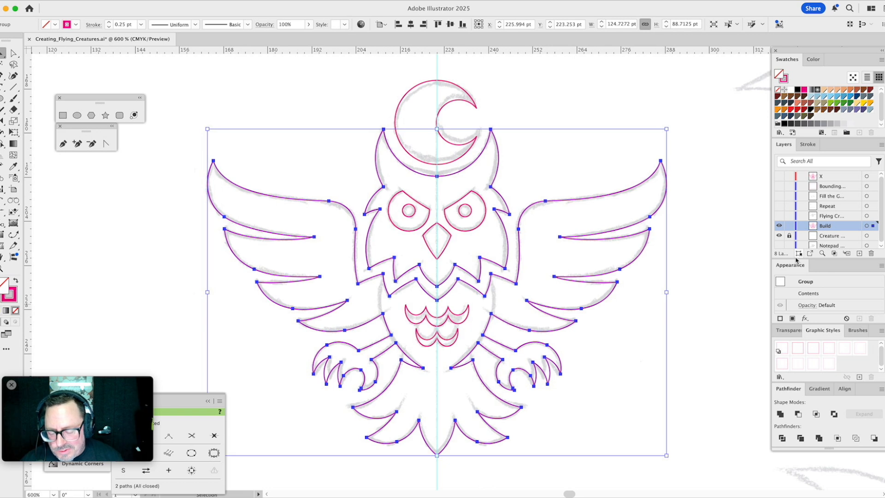
- Make one compound path of the united owl body and another of the eye outlines, beak and chest feathers
key("super+8")
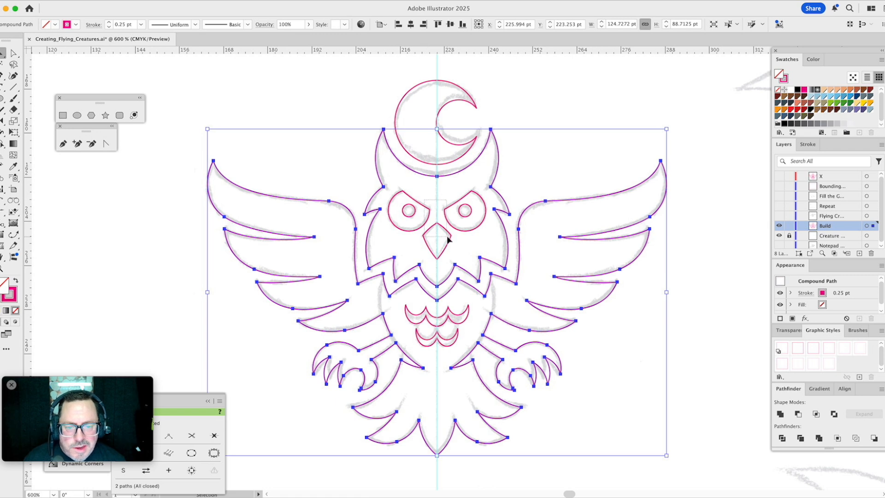
left_click(448, 241)
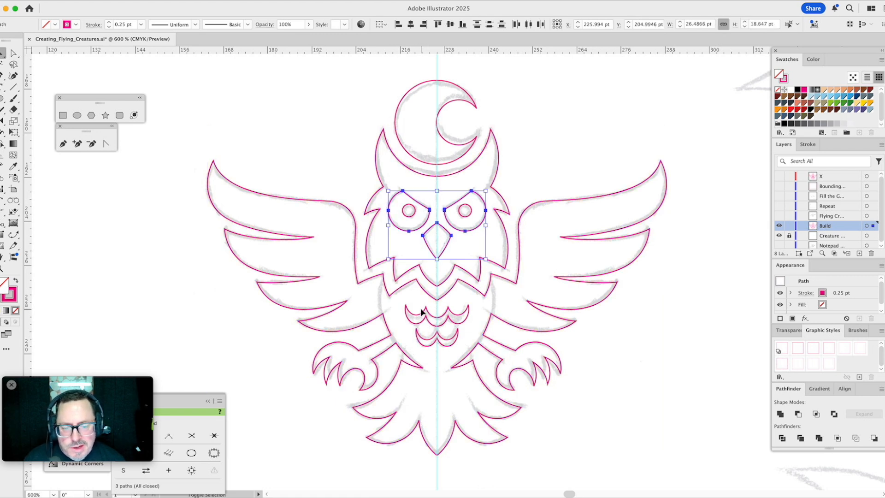
left_click_drag(418, 307, 427, 344)
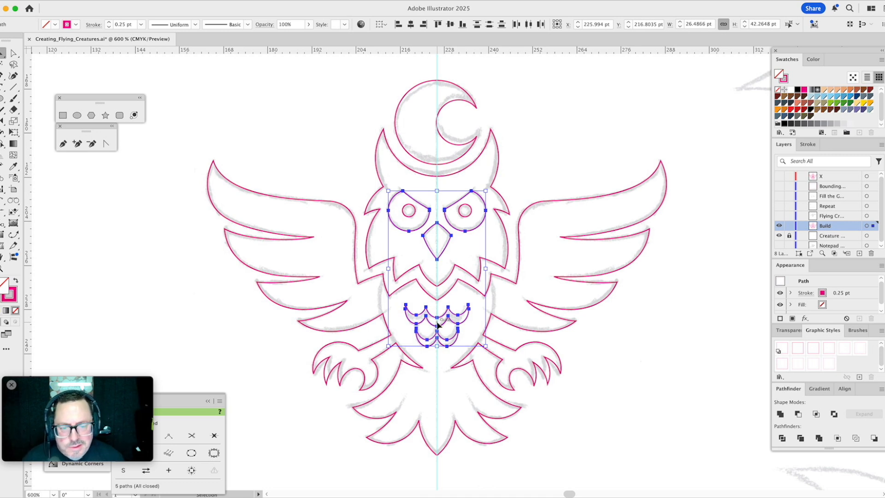
left_click(780, 414)
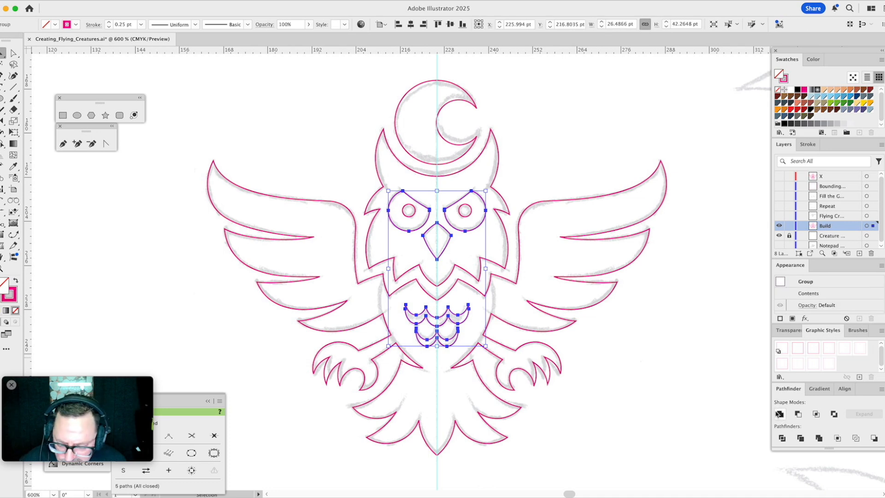
left_click(779, 414)
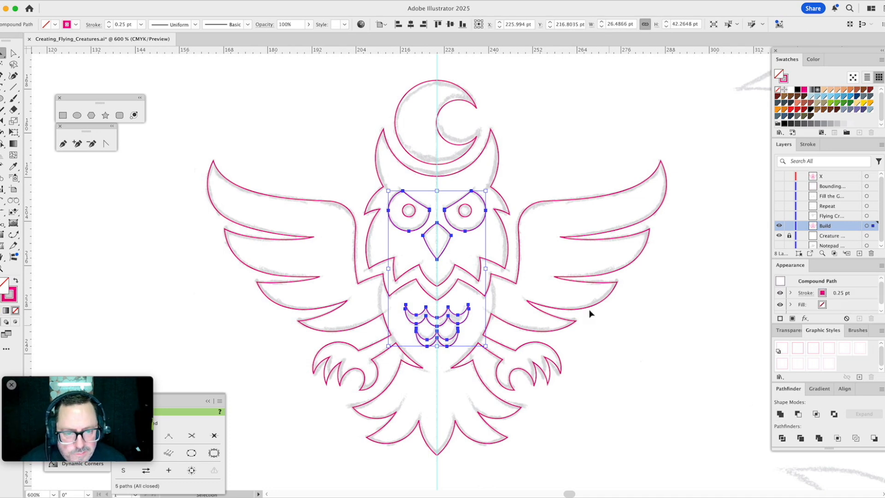
- Try to subtract the eye, beak and chest feather compound path from the owl body with Minus Front
left_click(504, 204)
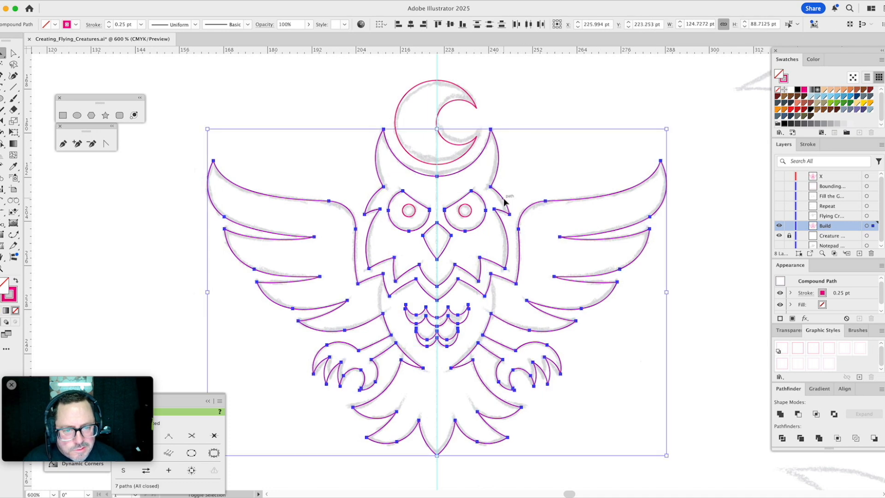
left_click(799, 415)
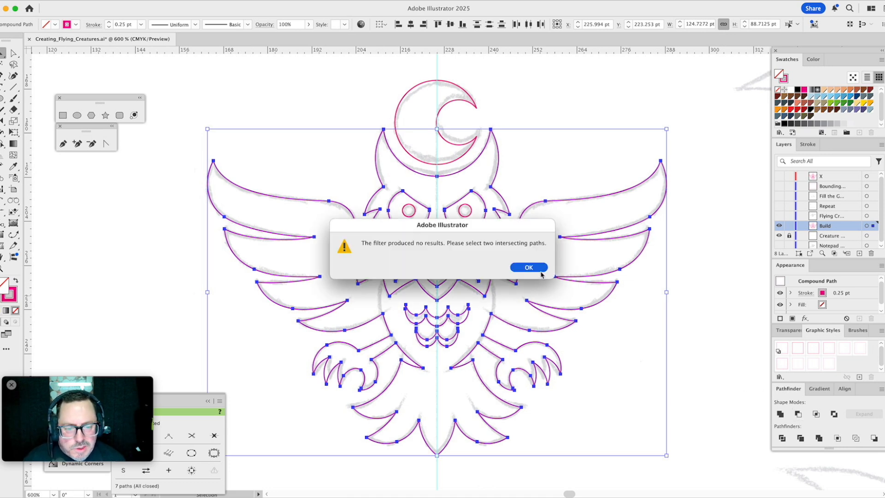
left_click(531, 269)
- Cut the eye outlines, beak and chest feathers out of the owl body
left_click(548, 179)
left_click(560, 200)
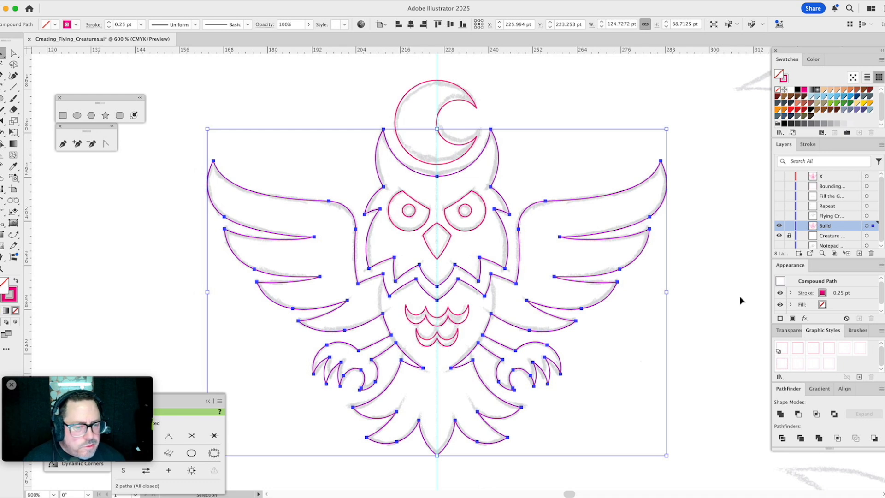
left_click(464, 234)
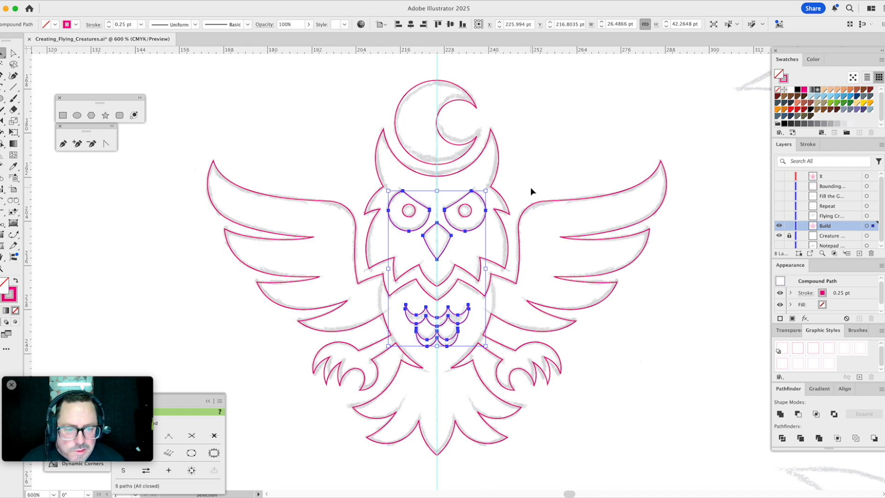
left_click(595, 234)
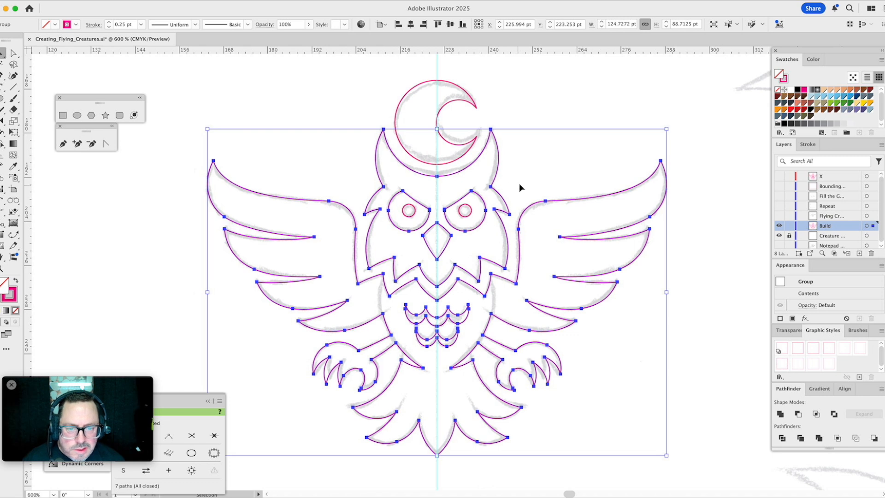
- Combine the owl body, pupils and crescent moon into one compound path and fill it black with no stroke
left_click_drag(526, 154, 438, 189)
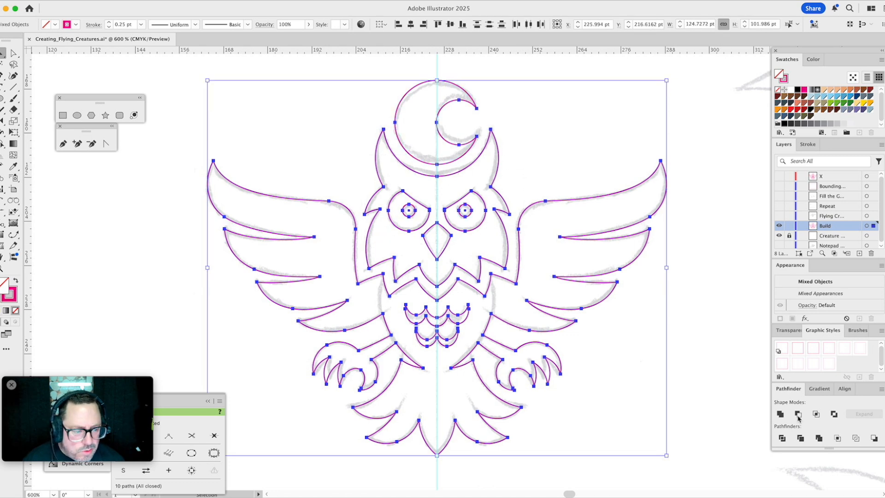
left_click(781, 414)
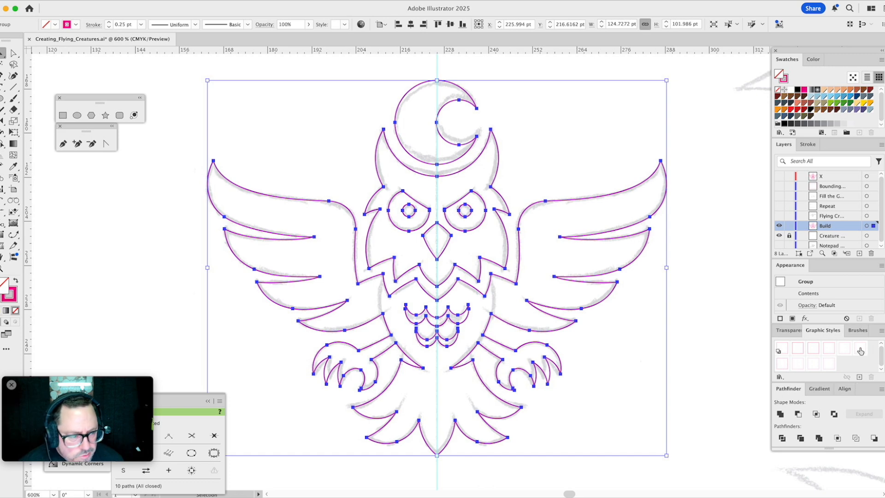
left_click(812, 112)
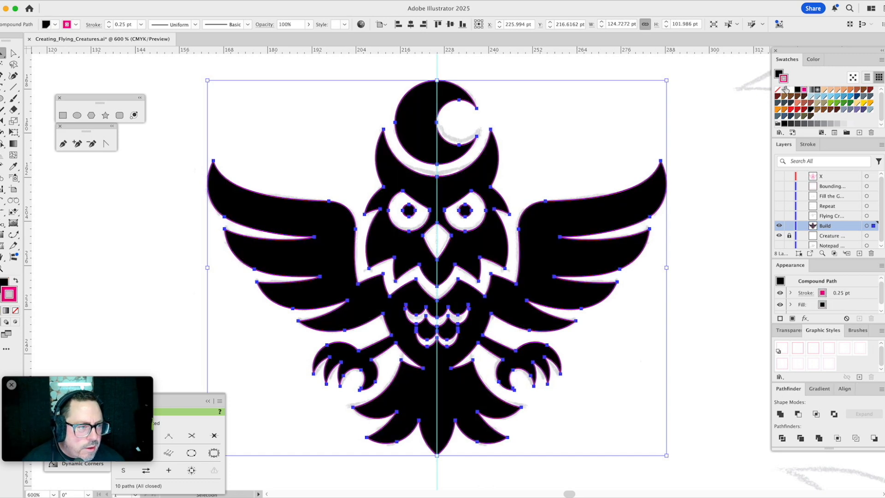
left_click(583, 143)
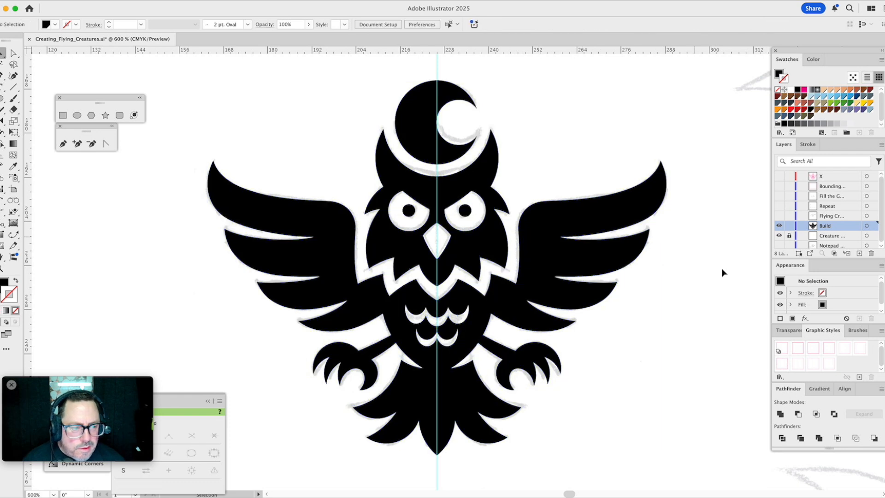
- Hide the creature sketch layer to inspect the black owl alone, and show the layer again
left_click(779, 237)
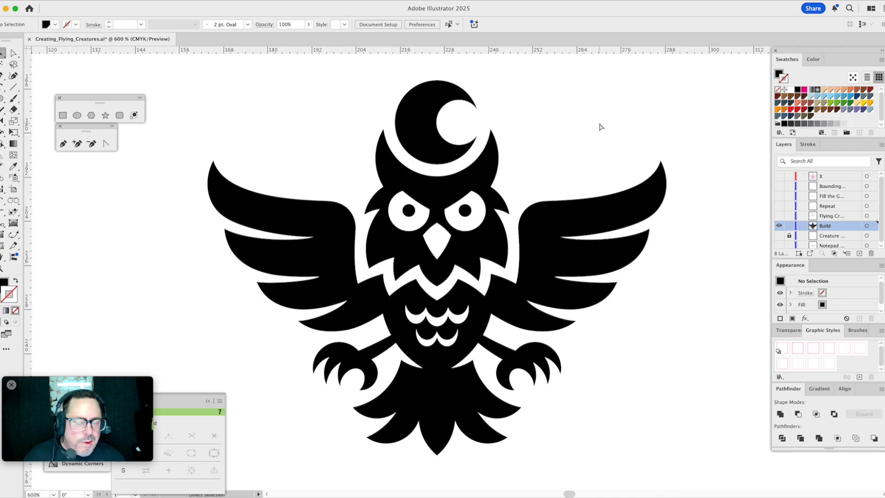
key("super+0")
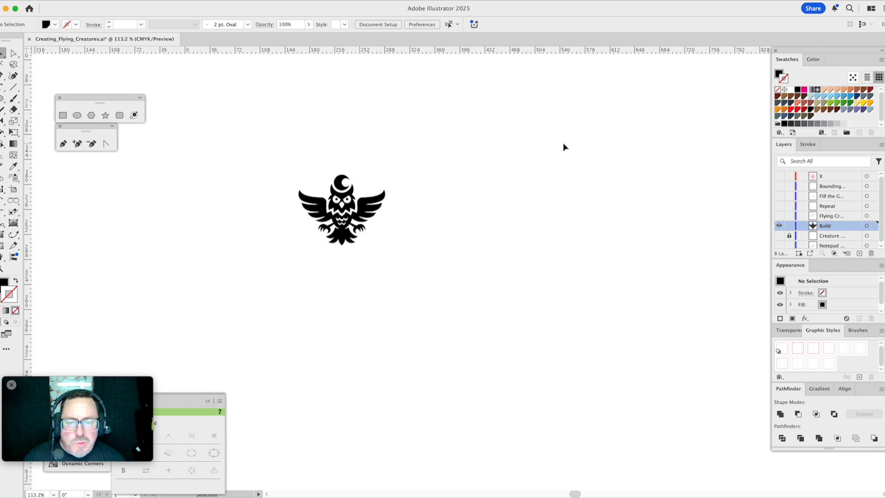
left_click(780, 235)
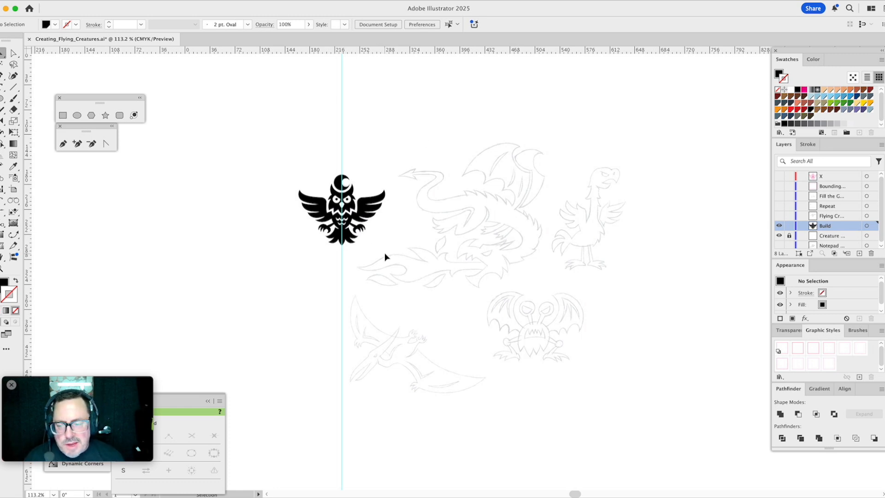
- Using the magenta 0.5 pt graphic style, trace the dragon's brow line with a shallow Arc by Points about 46 pt wide
key("z")
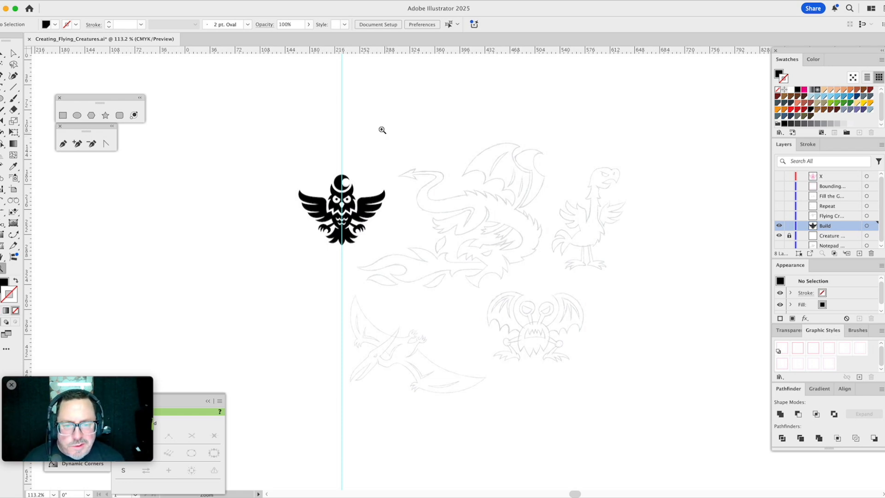
left_click_drag(352, 125, 573, 311)
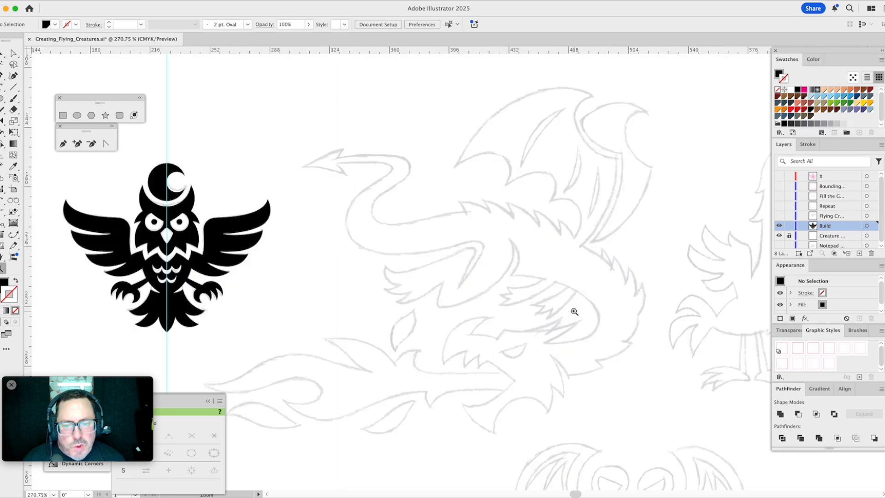
left_click_drag(533, 287, 572, 271)
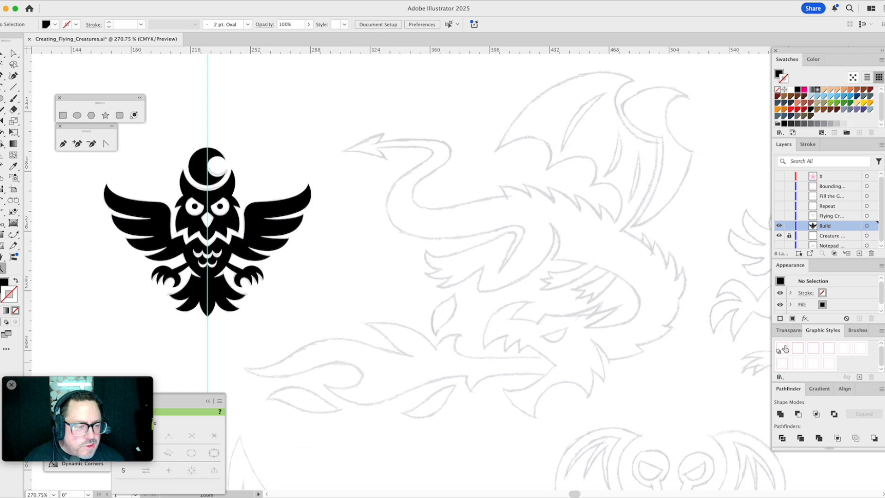
left_click(829, 348)
left_click_drag(445, 270, 689, 448)
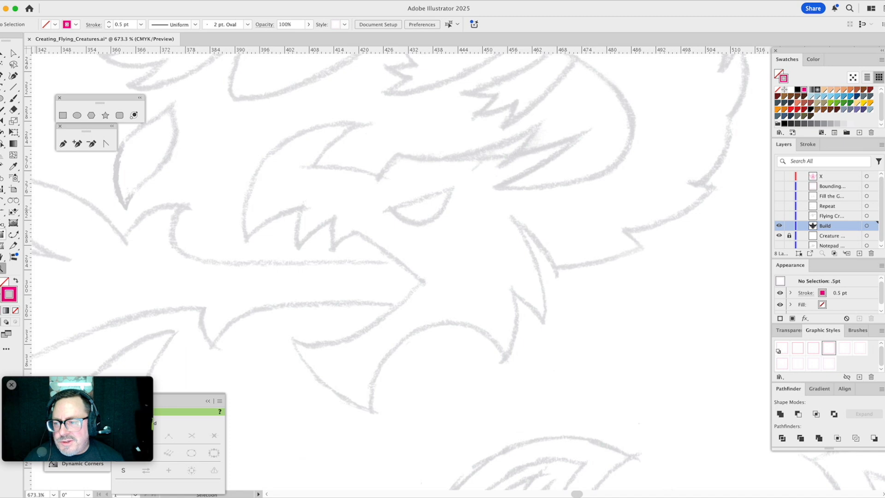
left_click(2, 204)
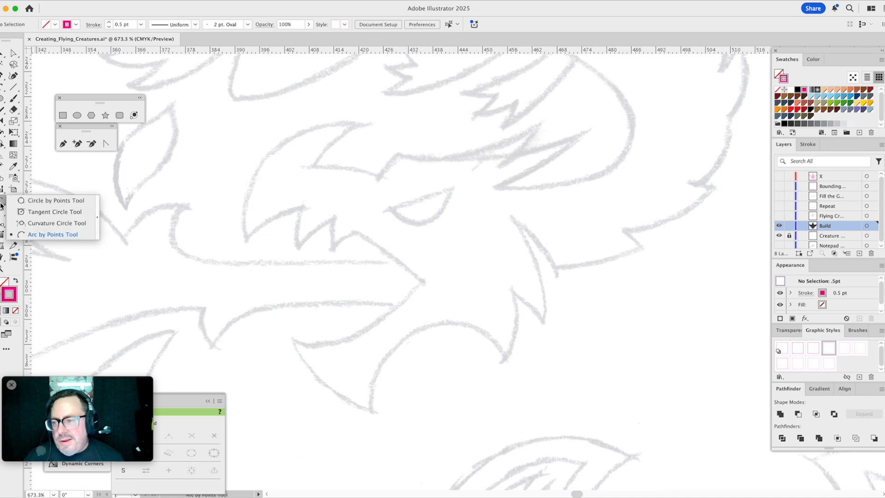
left_click(34, 235)
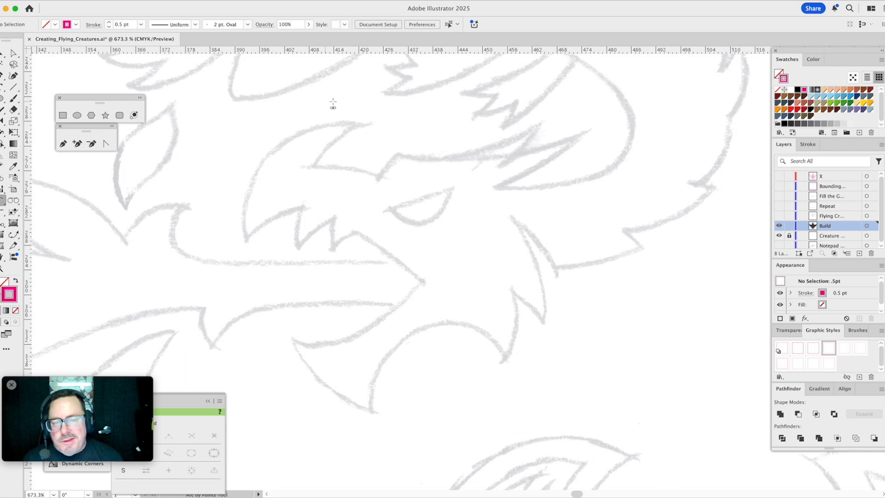
left_click(587, 132)
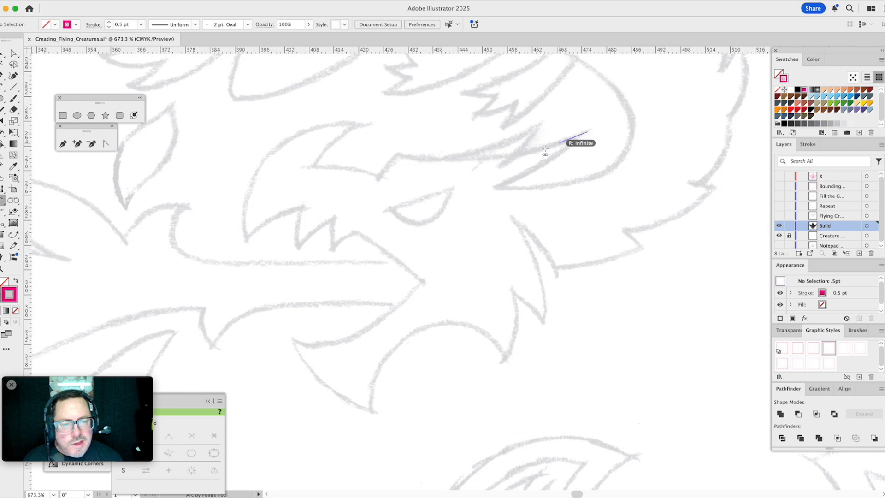
left_click(397, 154)
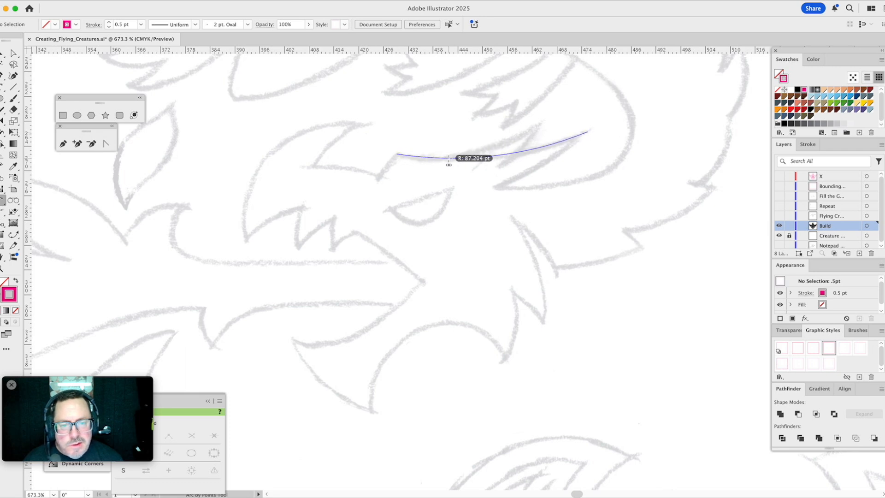
left_click(436, 159)
- Continue the arc path around the dragon's brow notch and nose horn and over the snout to the upper jaw's front tip
left_click(396, 154)
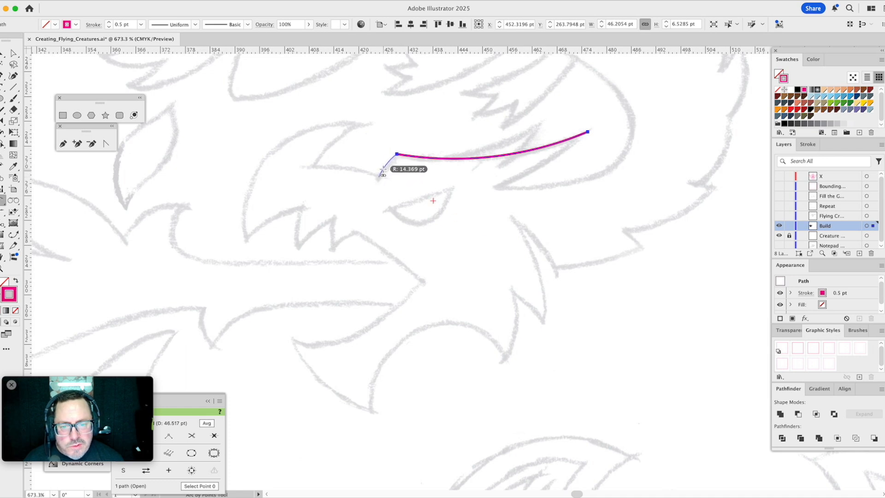
left_click(378, 176)
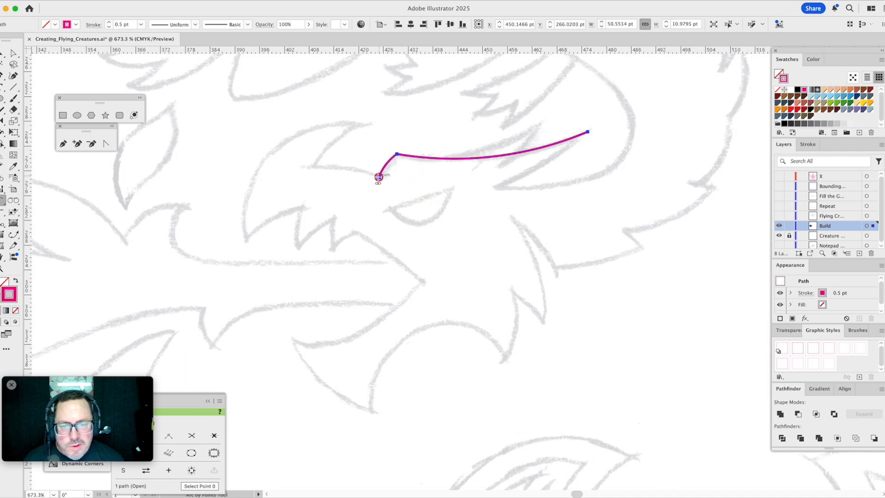
left_click(313, 166)
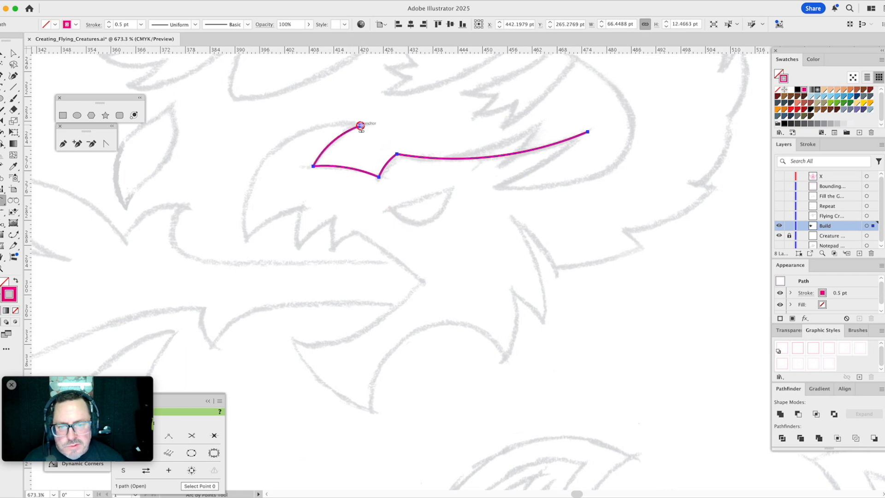
left_click(361, 125)
left_click(246, 239)
left_click(251, 184)
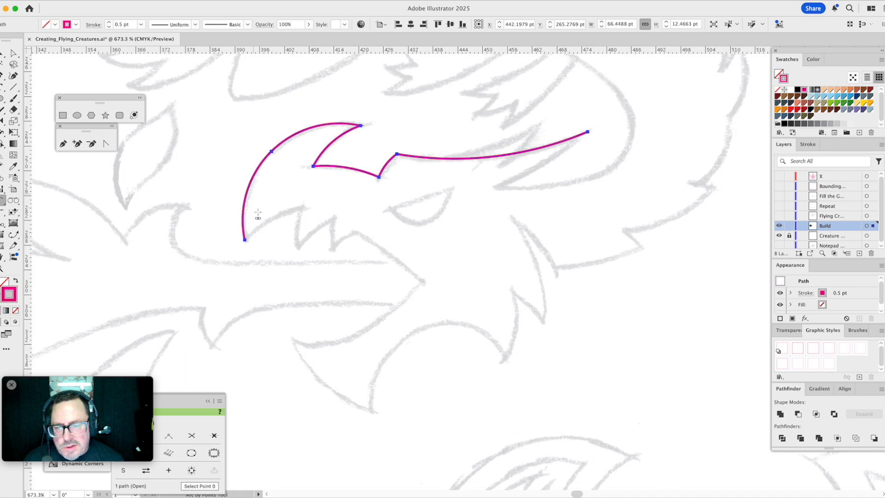
- Continue the arc path from the upper jaw's front tip along the pointed upper teeth to the short curve behind the second tooth
left_click(300, 210)
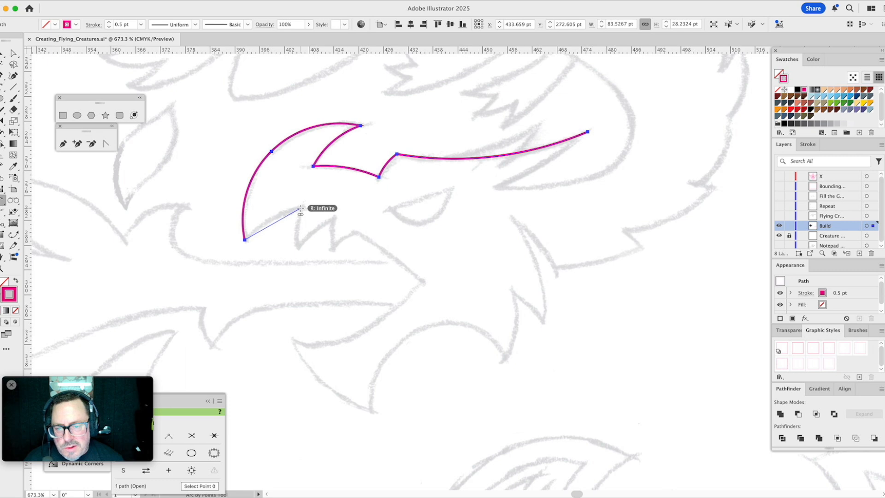
left_click(292, 212)
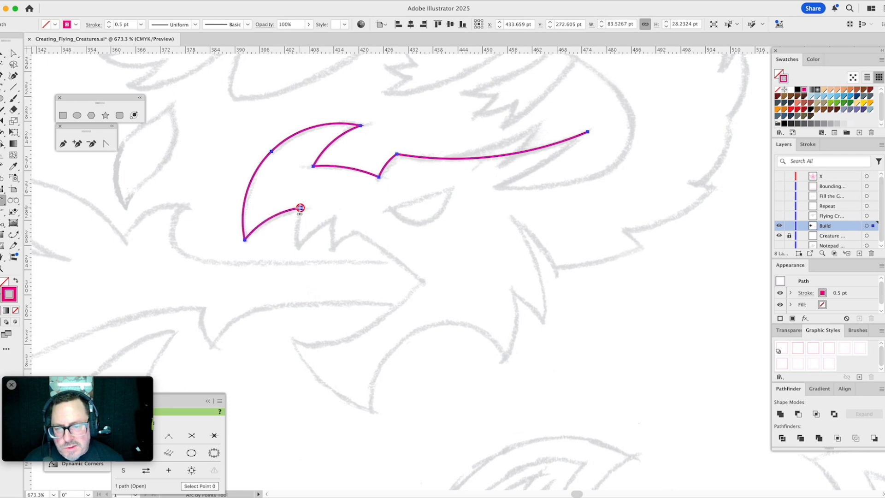
left_click(296, 249)
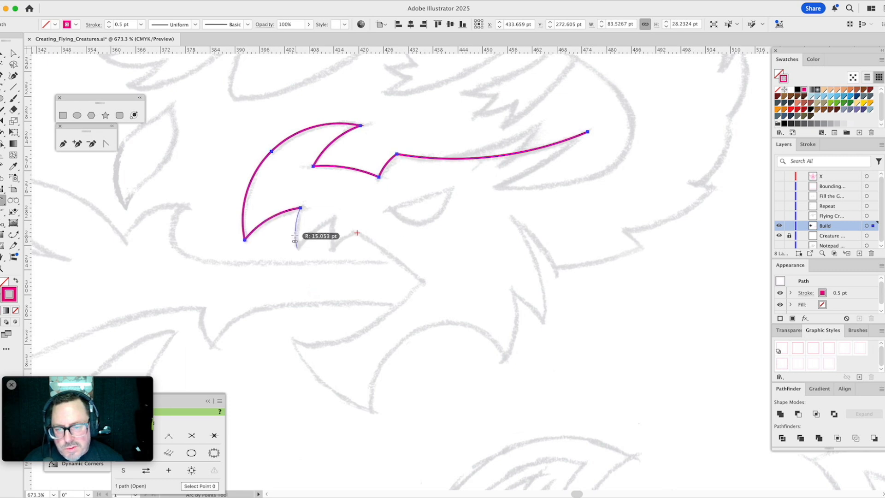
left_click(297, 235)
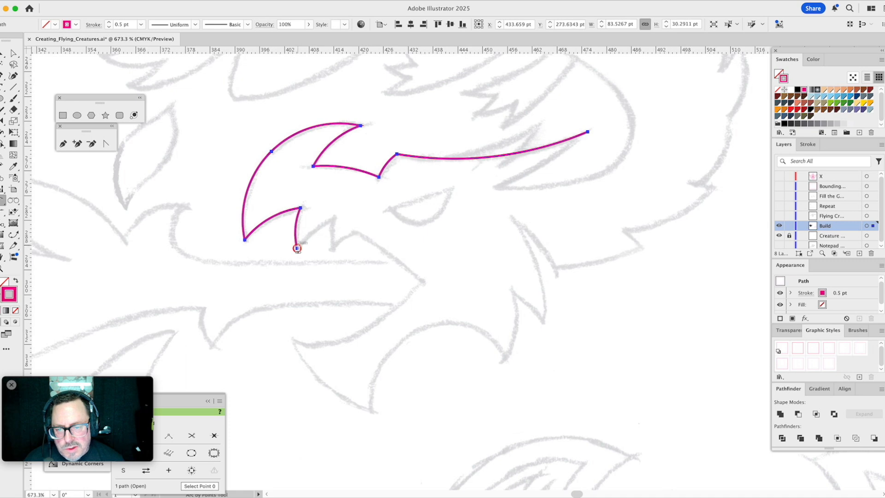
left_click(333, 219)
left_click(319, 227)
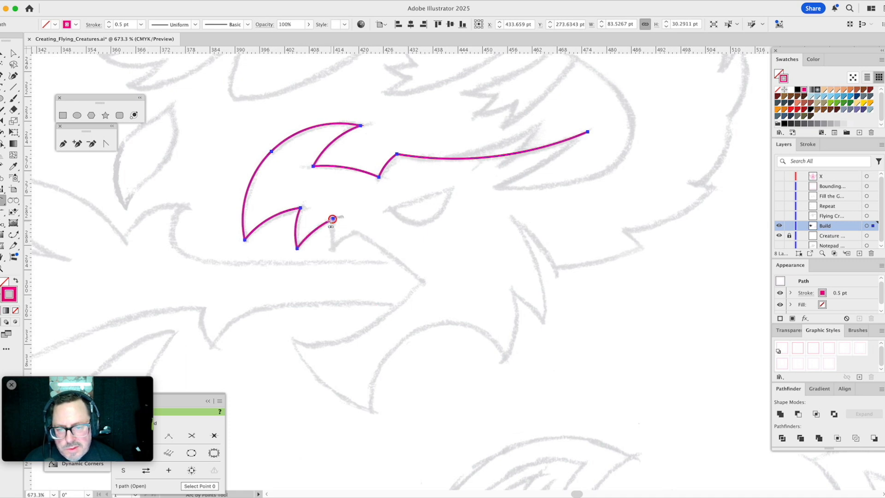
left_click(332, 247)
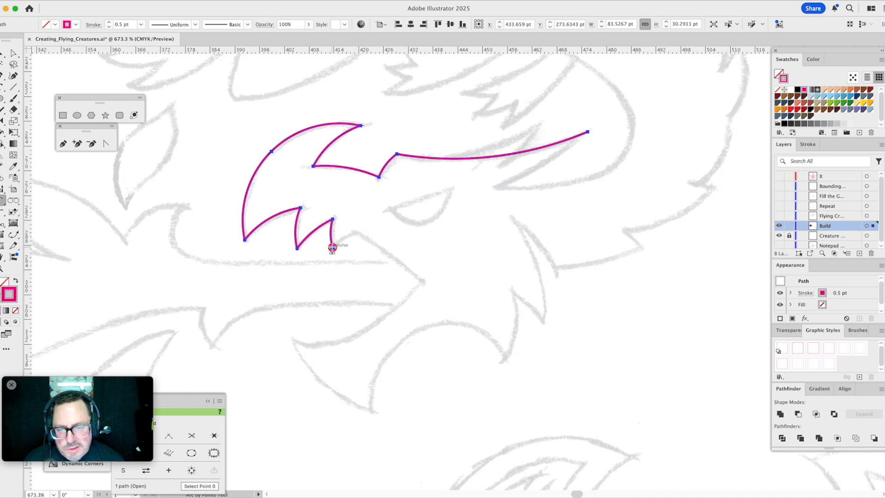
left_click(354, 233)
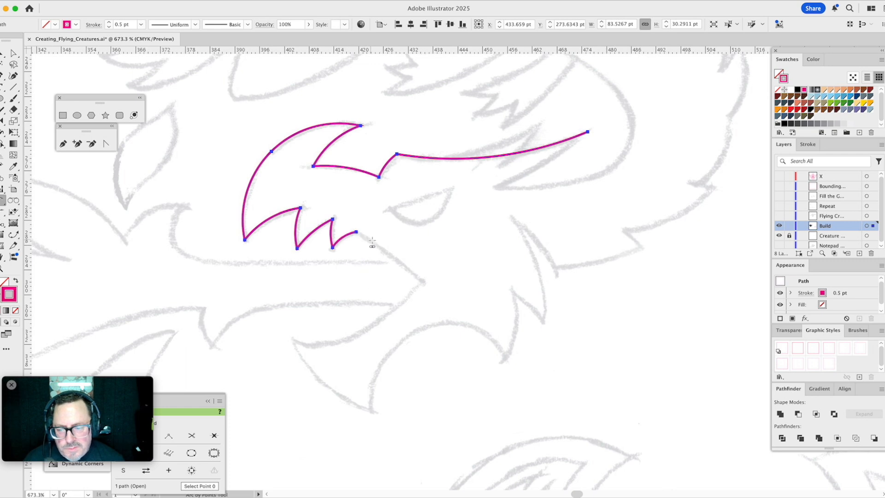
- Extend the path with arcs to the mouth corner and along the lower jaw's inner edge to its tip, with about 32 pt radius
scroll(377, 242, "down", 3)
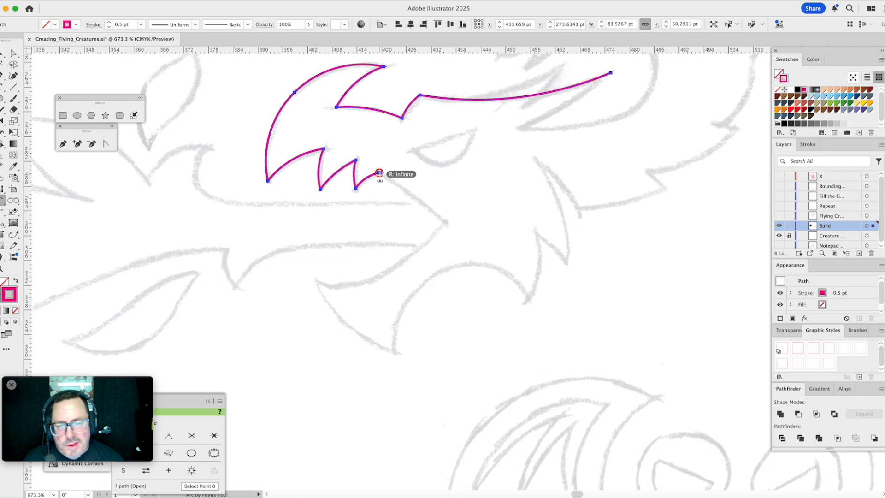
left_click(446, 223)
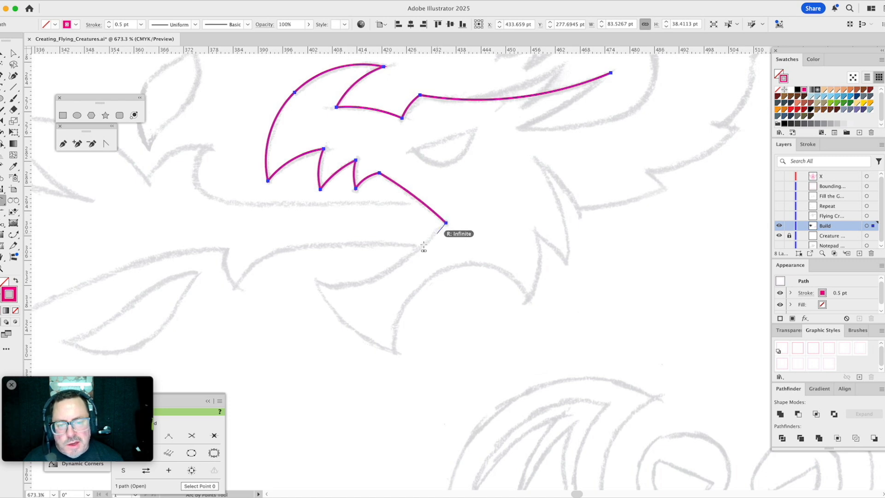
left_click(314, 280)
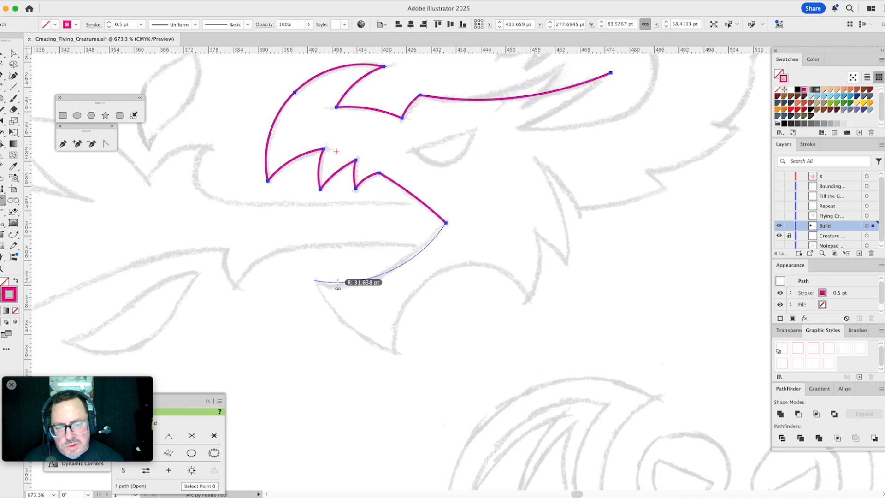
left_click(338, 284)
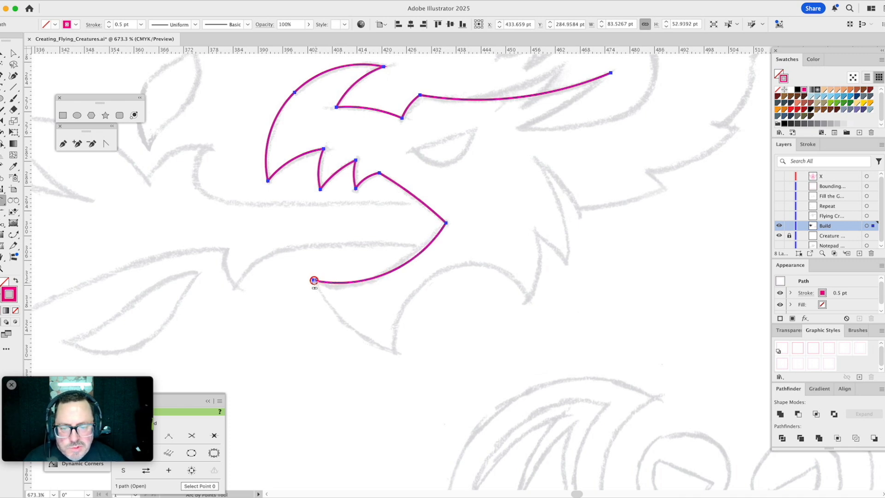
- Trace the front of the lower jaw down to the chin point and the large arc under the jaw to the first cheek spike
left_click(314, 280)
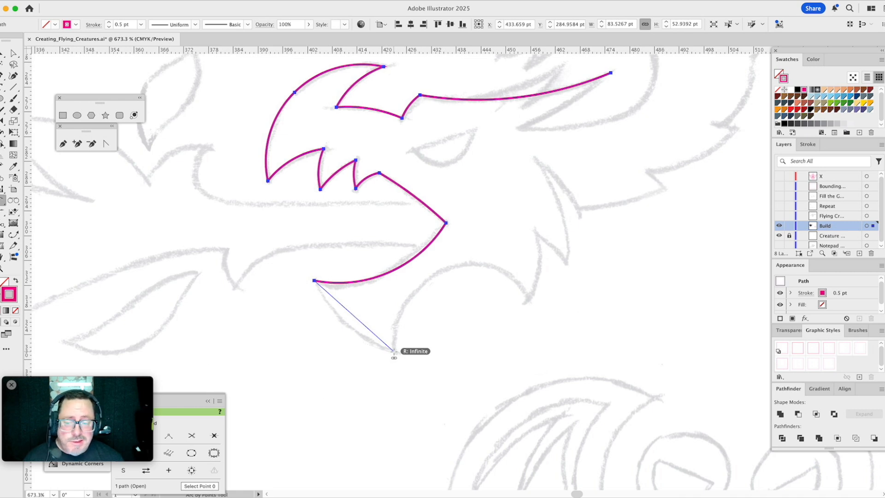
left_click(394, 351)
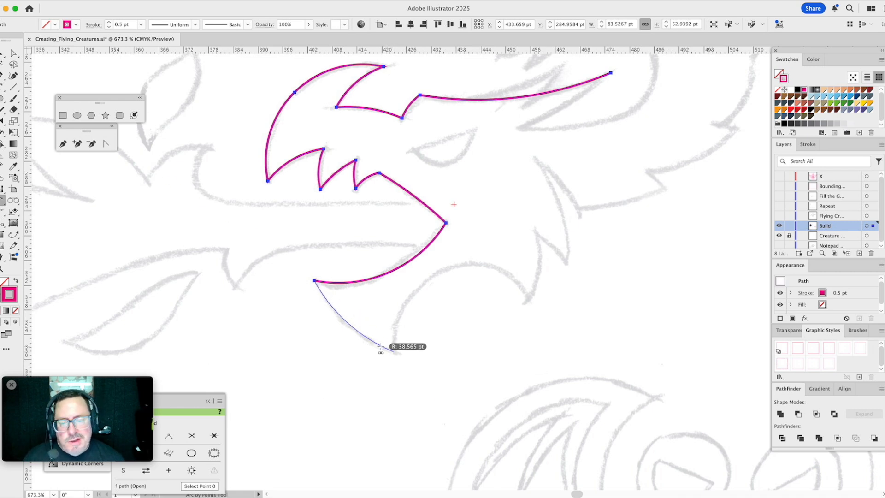
left_click(369, 342)
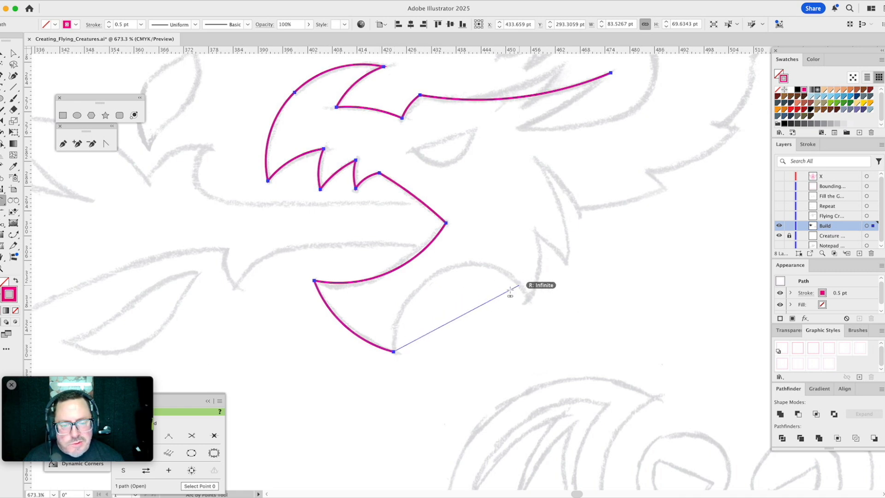
left_click(530, 301)
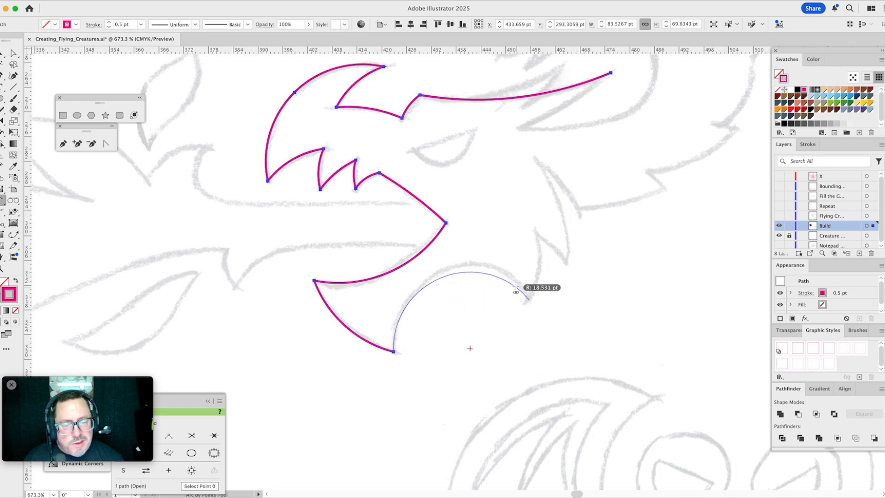
left_click(525, 291)
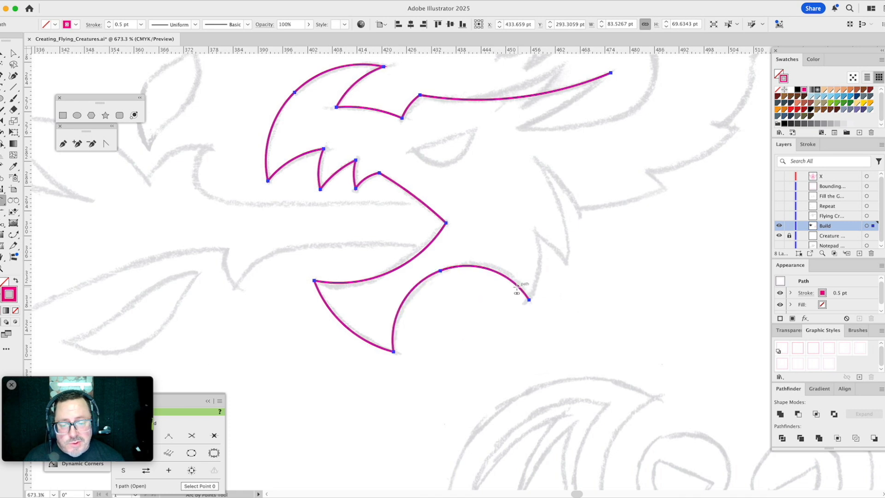
- Remove the middle anchor from the under-jaw arc and reshape the curve with its end handles to match the sketch
key("a")
left_click_drag(445, 261, 432, 283)
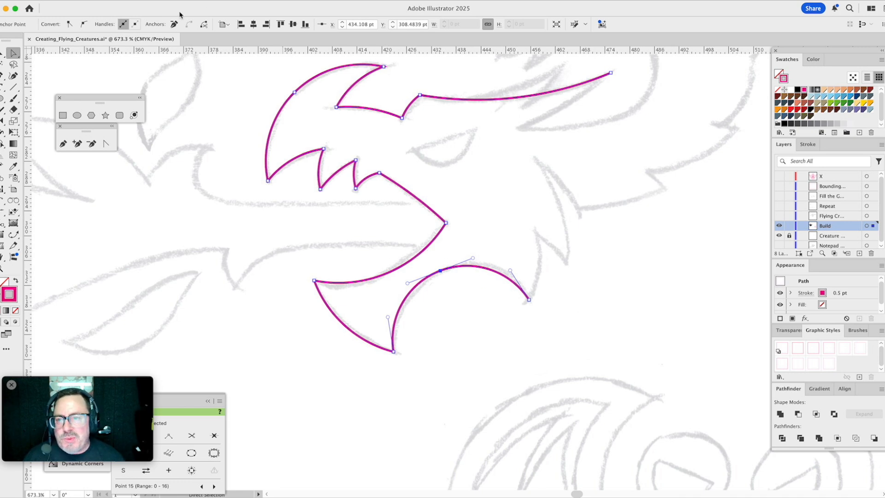
left_click(174, 25)
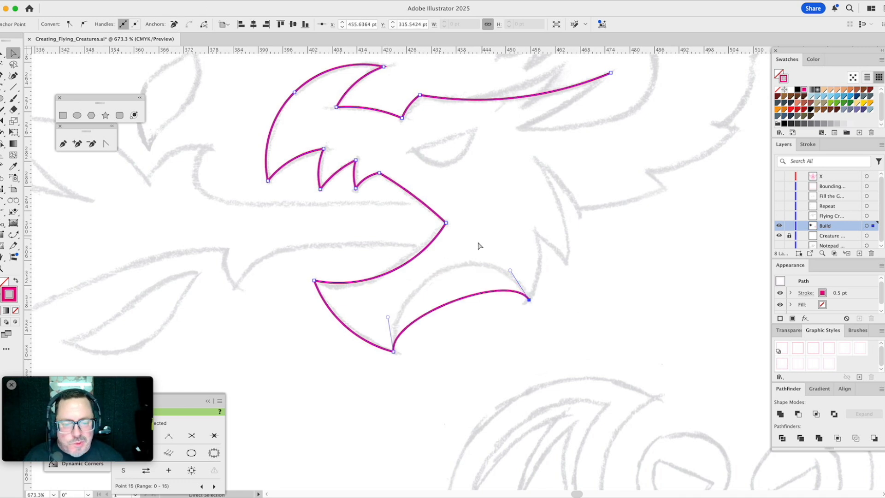
left_click_drag(388, 319, 388, 263)
left_click_drag(510, 271, 506, 238)
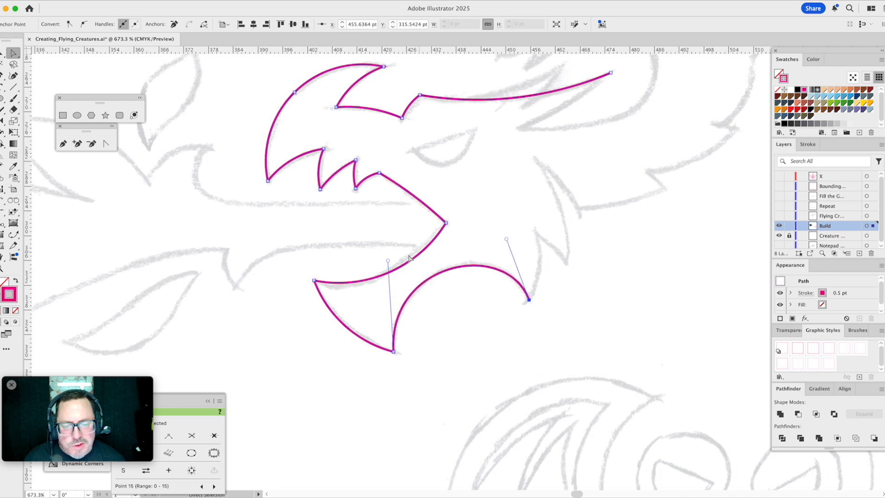
left_click_drag(388, 261, 391, 262)
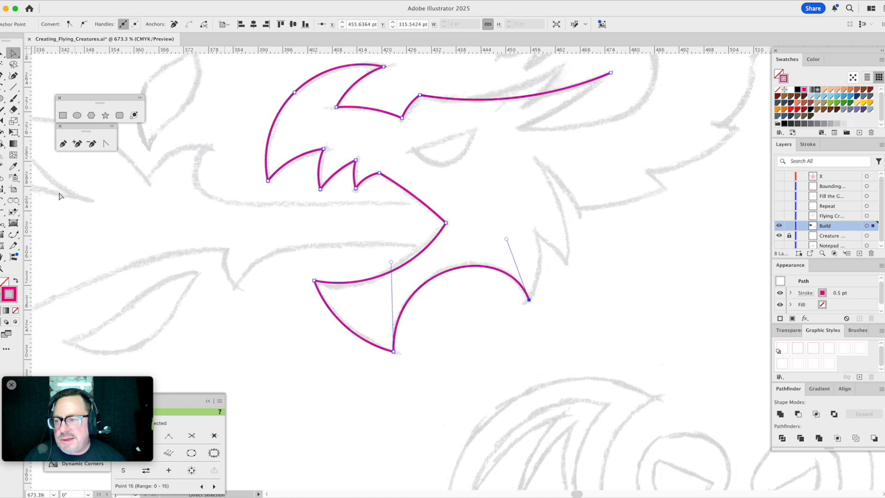
- Resume Arc by Points at the under-jaw end and trace the notch up and down to the second cheek spike's tip
left_click(3, 200)
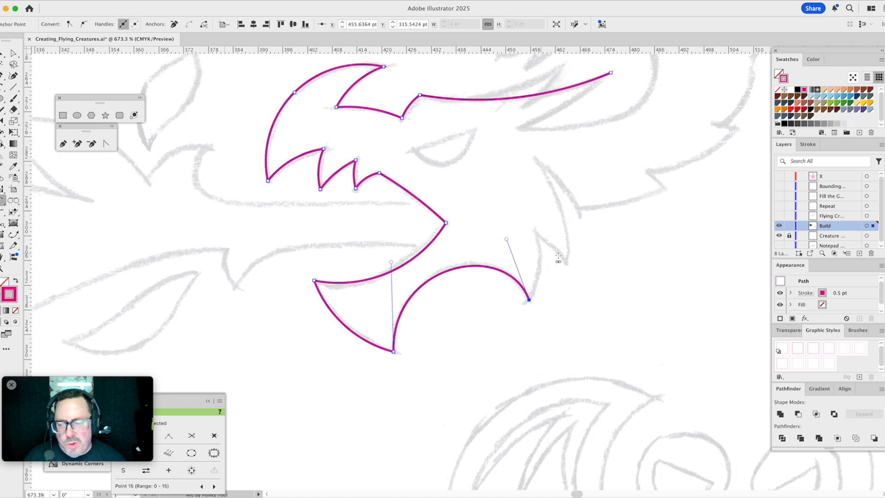
left_click(529, 299)
left_click(537, 234)
left_click(540, 249)
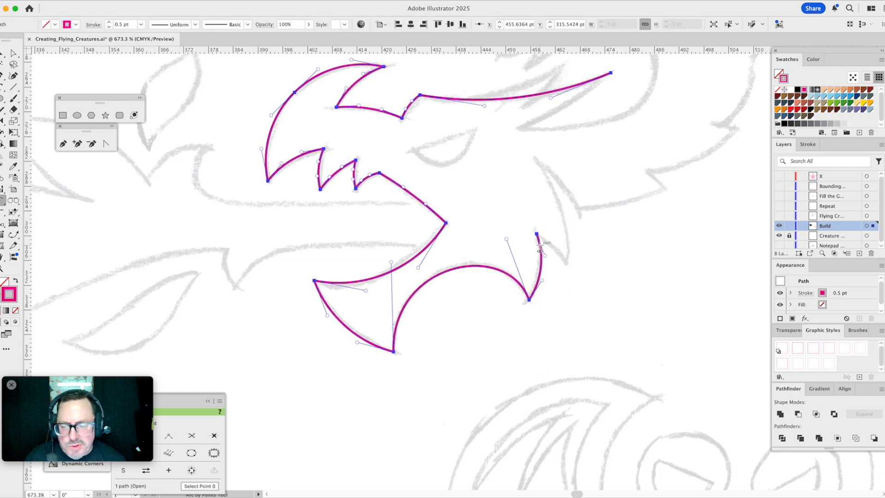
left_click(537, 234)
left_click(568, 263)
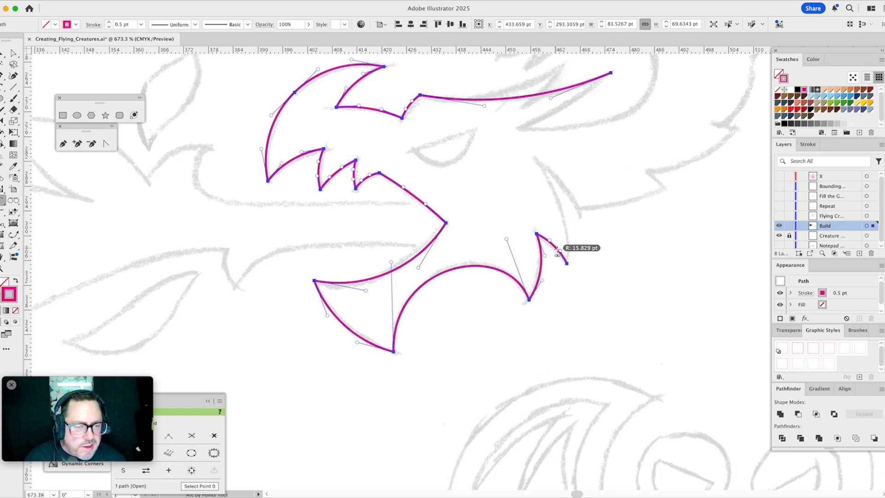
left_click(558, 251)
left_click(567, 264)
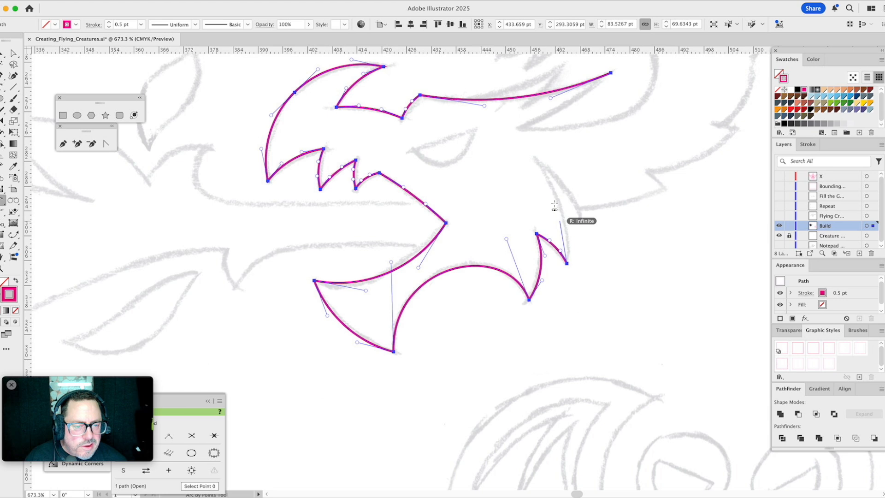
- Trace the long cheek spike with an arc of about 40 pt radius up to its tip and one of about 23 pt back down
left_click(535, 157)
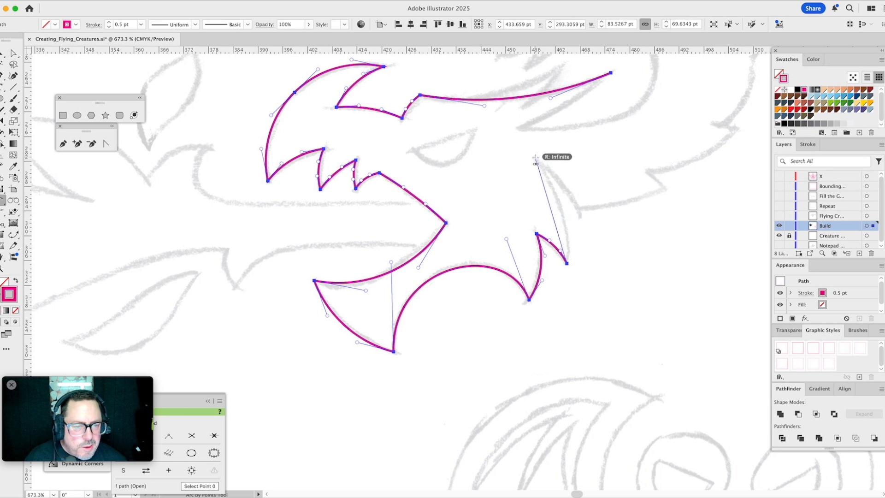
left_click(557, 193)
left_click(535, 157)
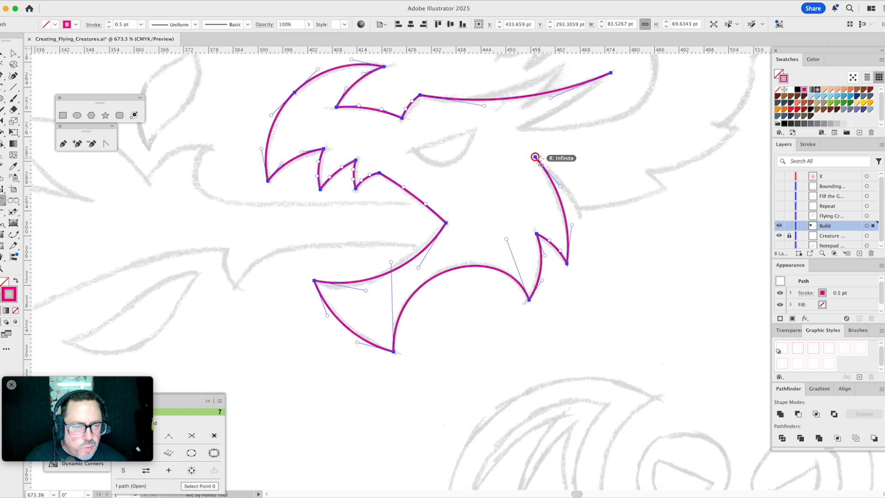
left_click(568, 189)
left_click(598, 172, "super")
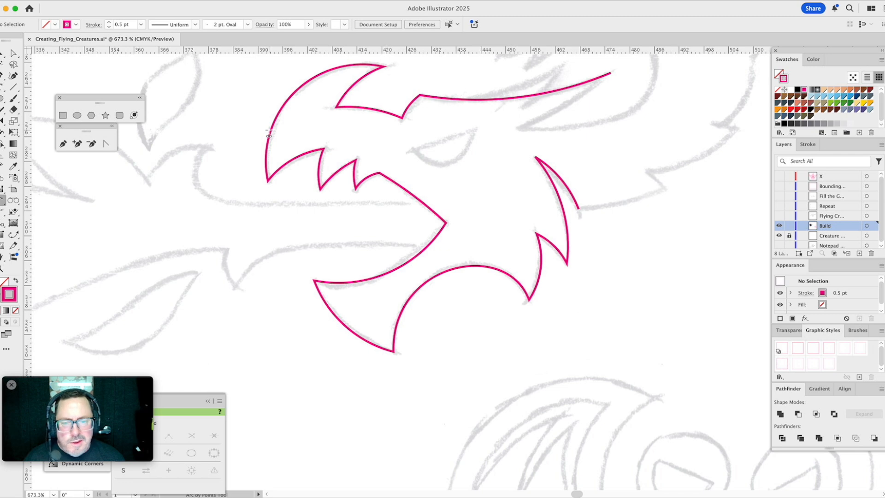
- Add an arc from the rear end of the brow line back along the underside of the horn to its inner point behind the eye
key("space")
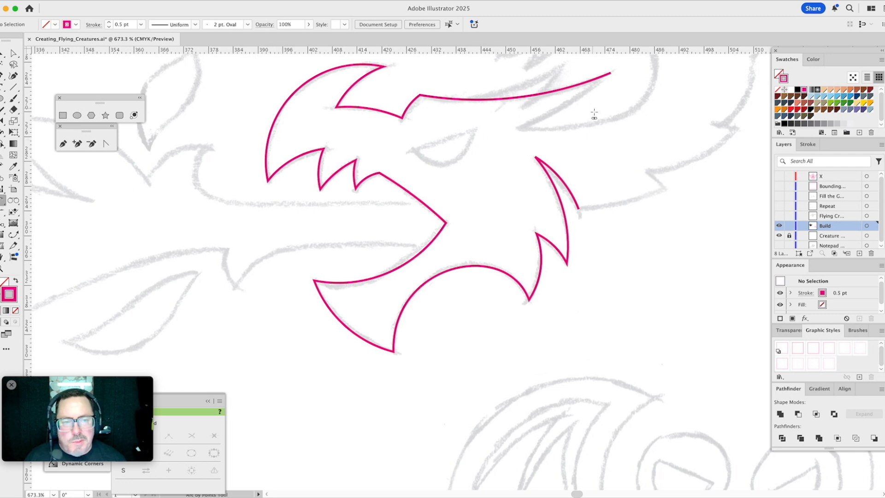
left_click(611, 73)
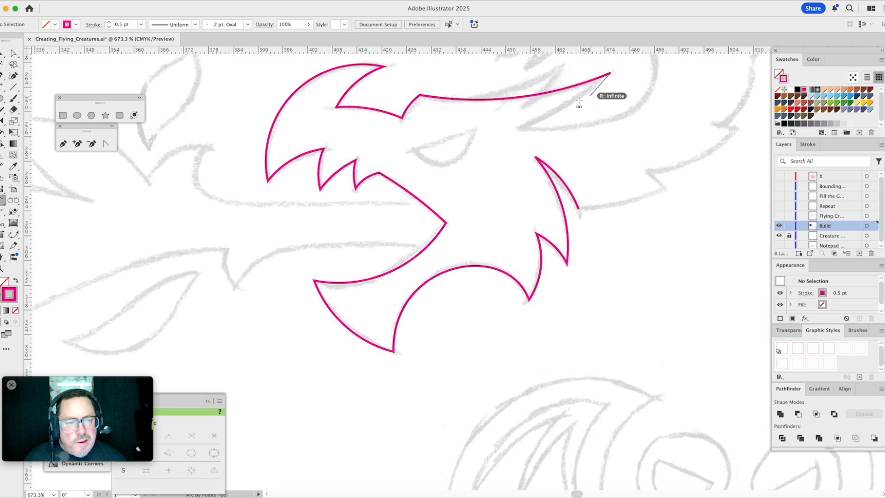
left_click(520, 130)
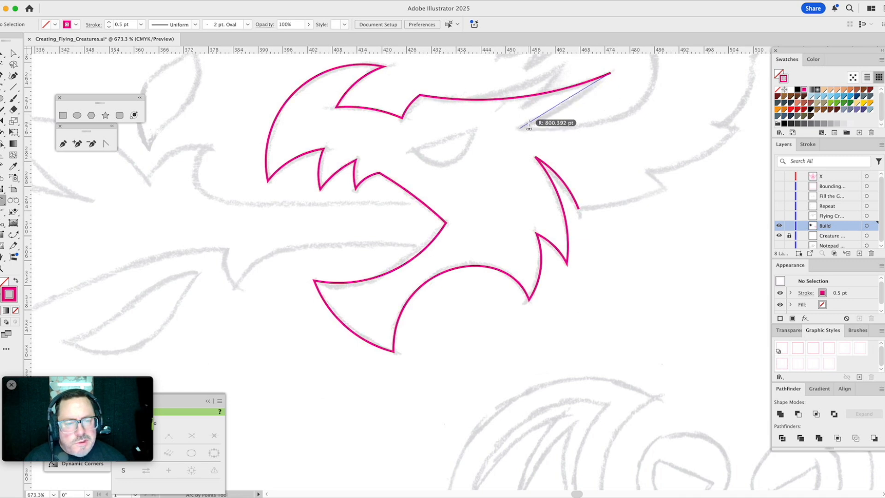
left_click(569, 110)
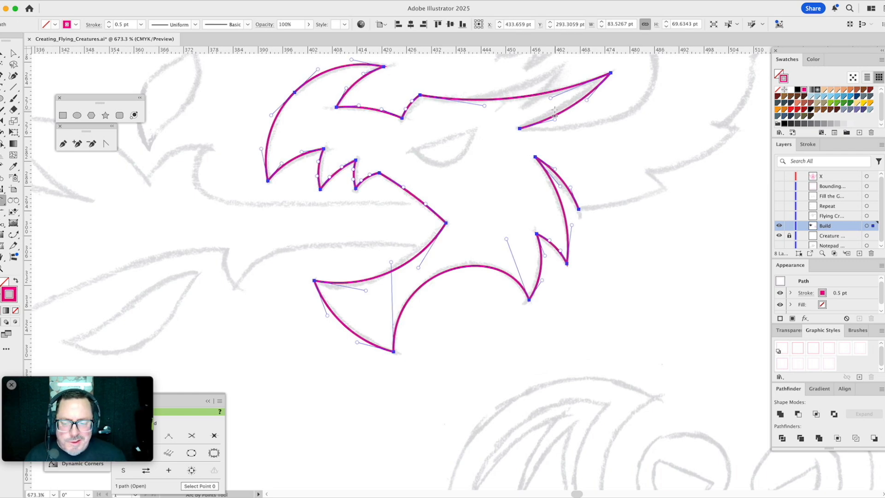
- Extend the path from the long cheek spike's base with a shallow arc of about 53 pt radius to the next sketched point on the neck
left_click_drag(608, 156, 413, 269)
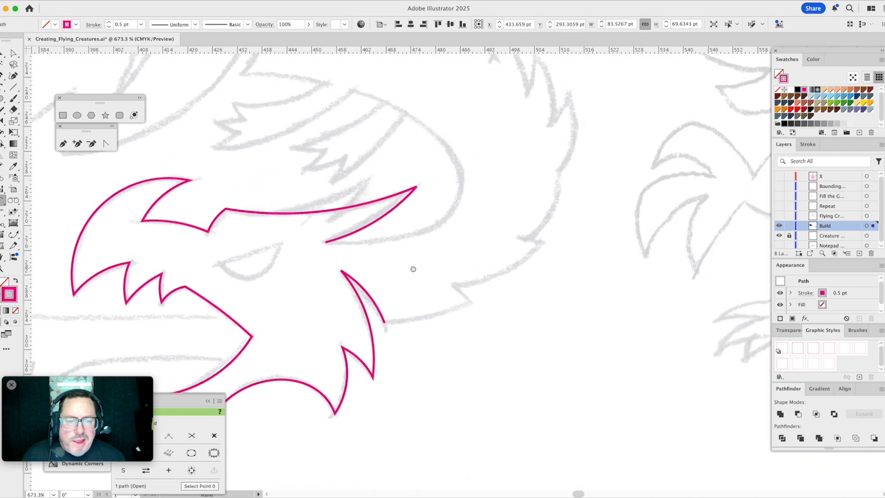
left_click(385, 322)
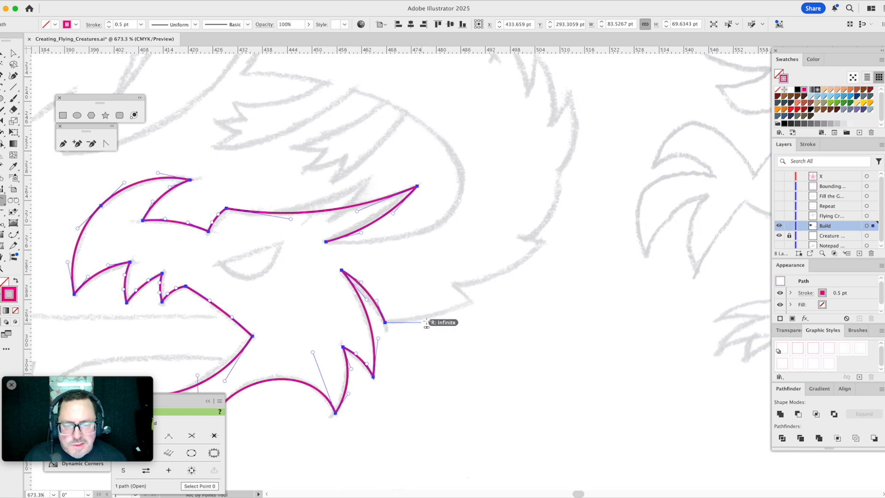
left_click(472, 302)
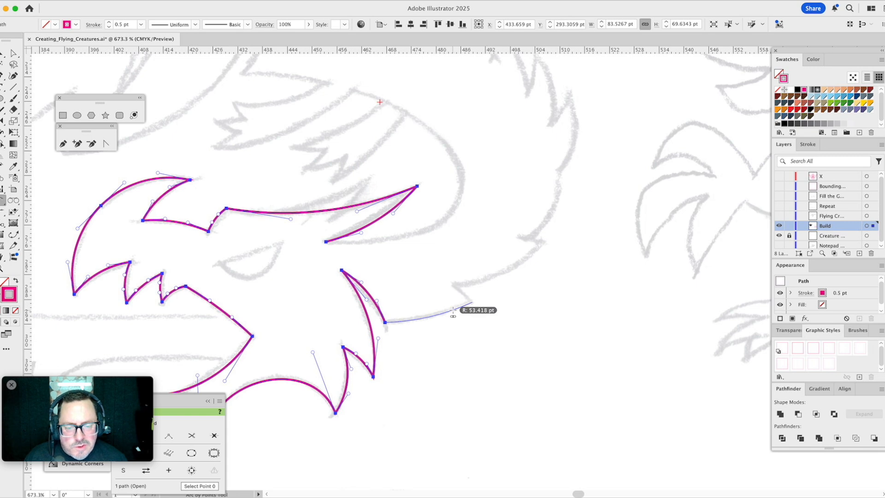
left_click(453, 309)
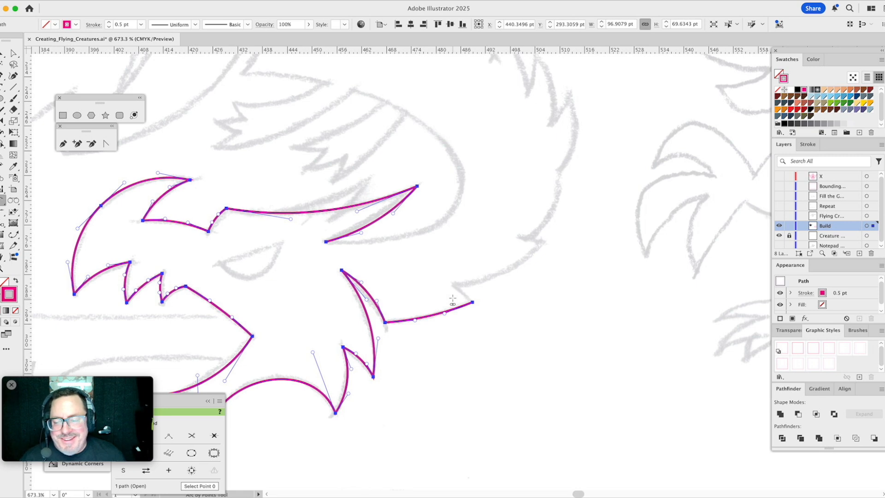
- Resume Arc by Points at the neck path's end and trace the short notch back with an arc of about 16 pt radius
key("a")
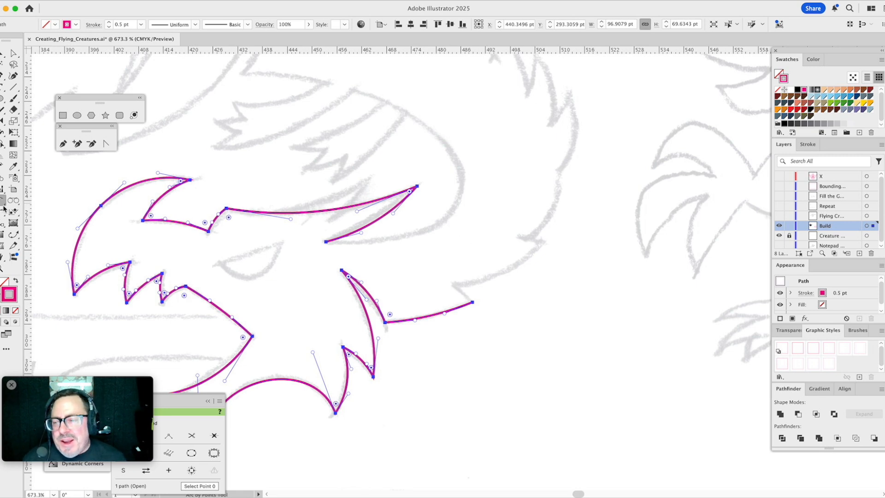
left_click(7, 211)
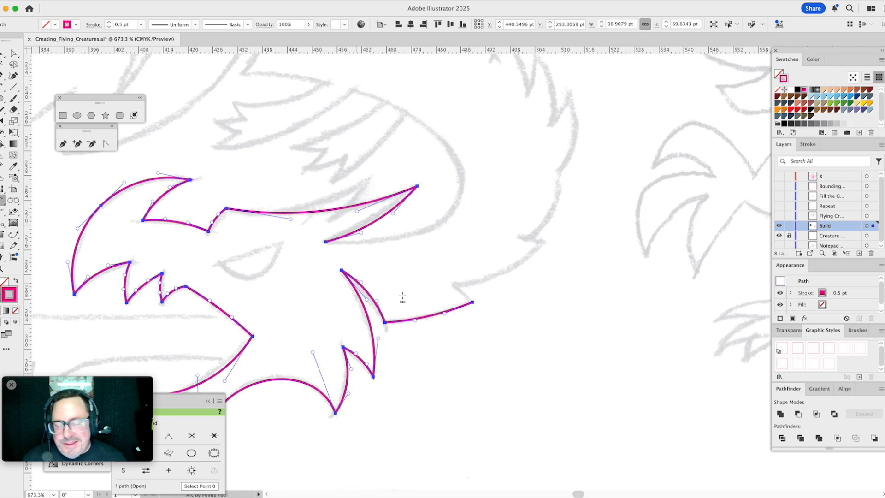
left_click(472, 302)
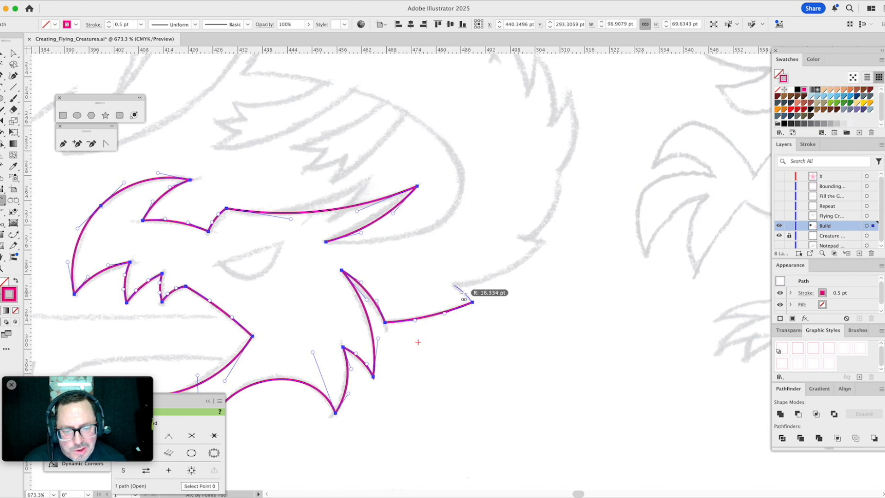
left_click(463, 295)
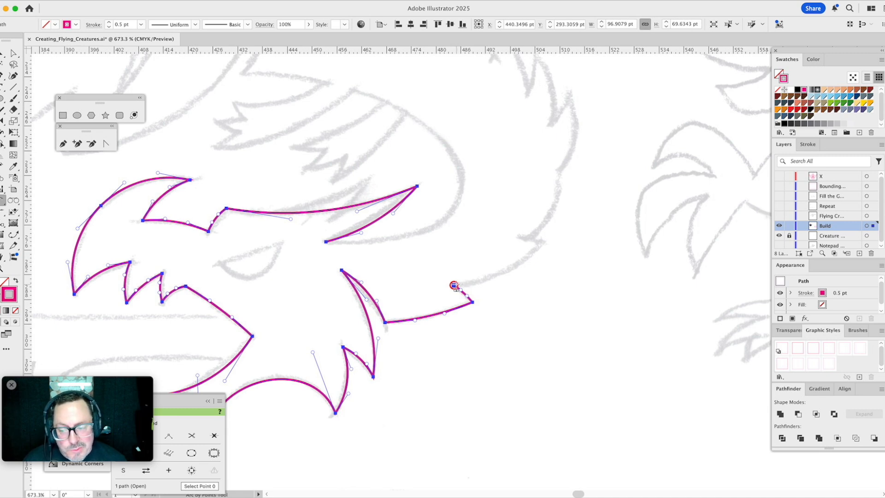
- Trace the next neck spike with a long arc out to its tip and a short arc of about 16 pt radius back into the notch
left_click(454, 285)
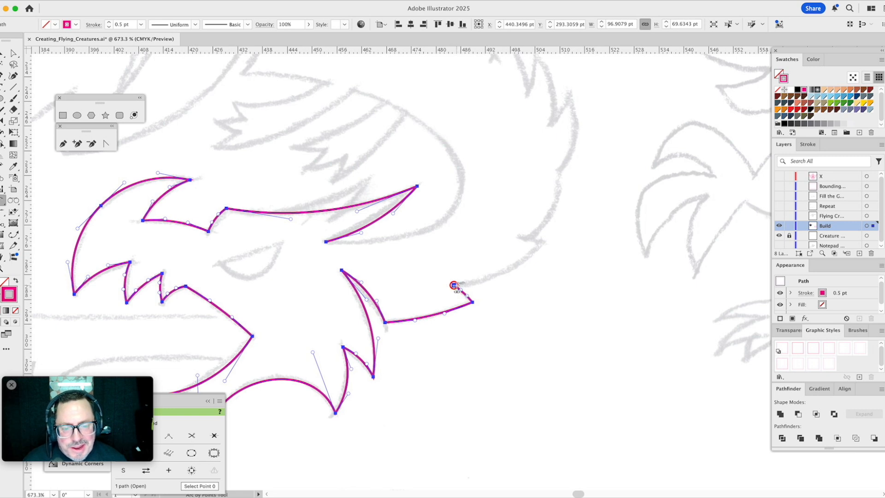
left_click(547, 243)
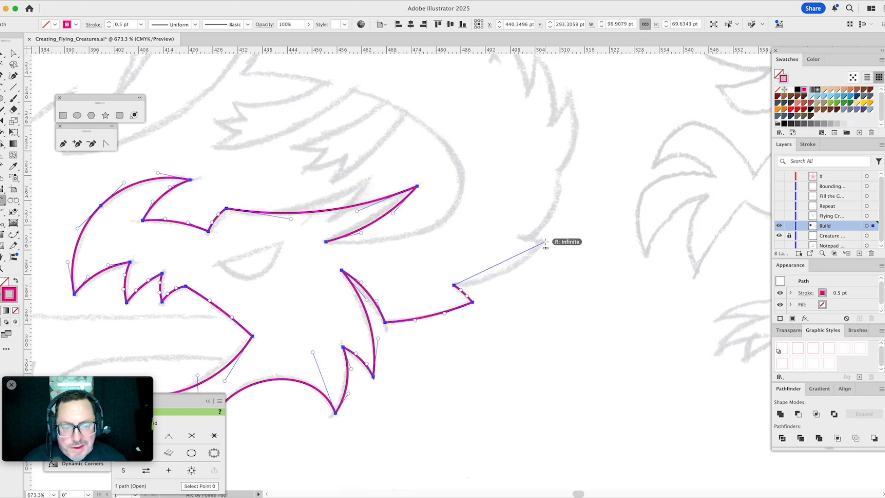
left_click(537, 256)
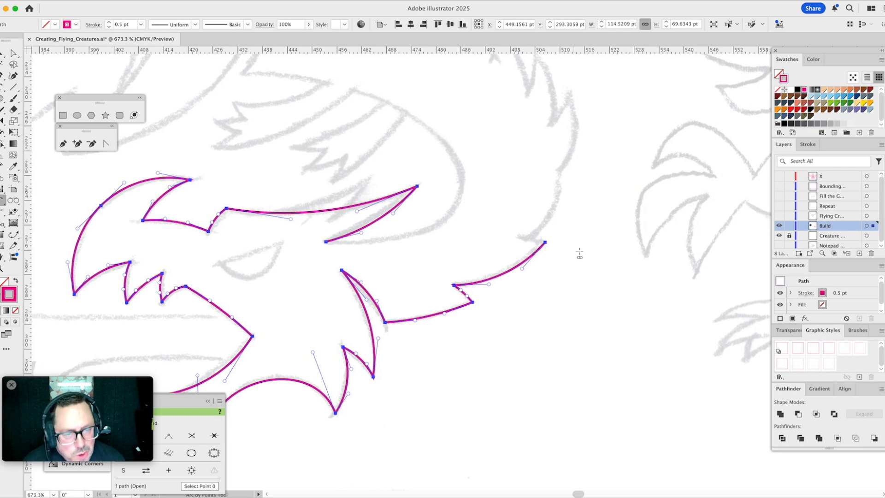
left_click(545, 242)
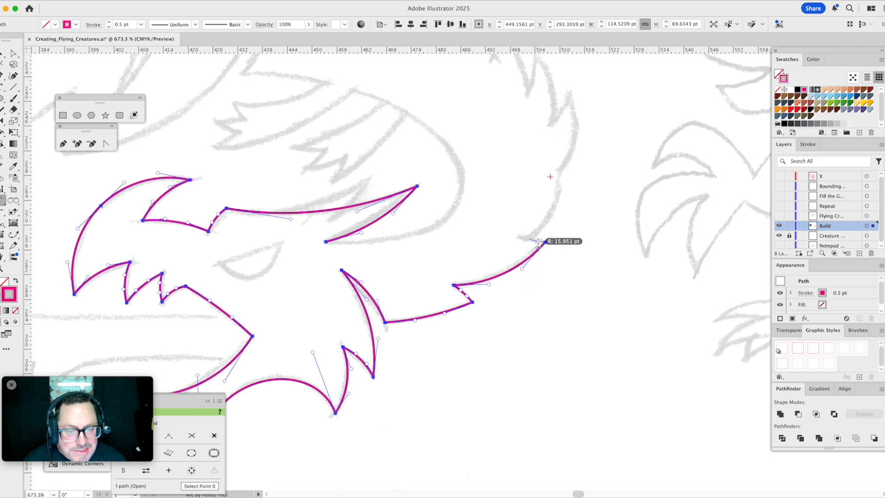
left_click(530, 239)
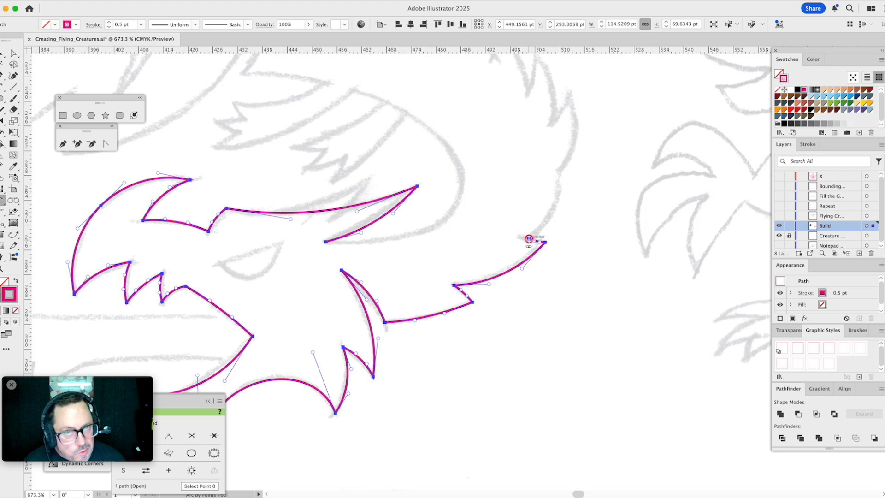
- Continue up the back of the neck with two bulging arcs that meet at the sketched bend and end at the next spike's tip
left_click_drag(577, 198, 505, 313)
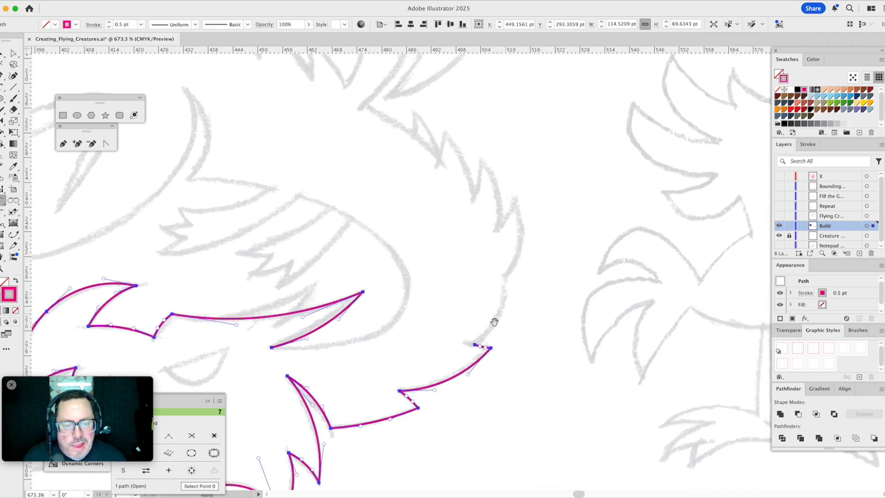
left_click(475, 345)
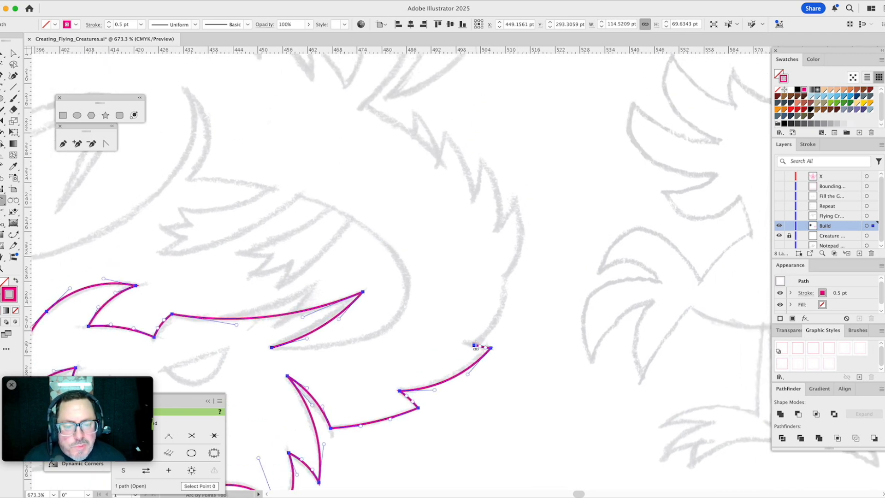
left_click(505, 277)
left_click(505, 295)
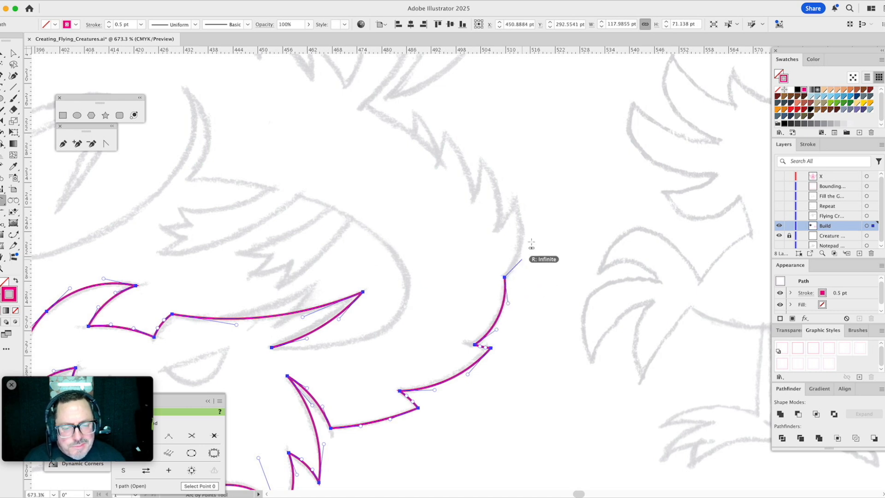
left_click(517, 200)
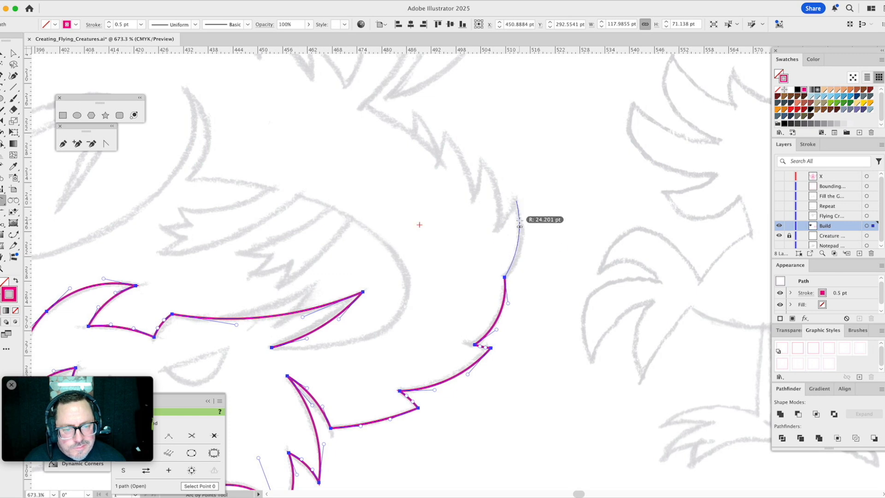
left_click(521, 225)
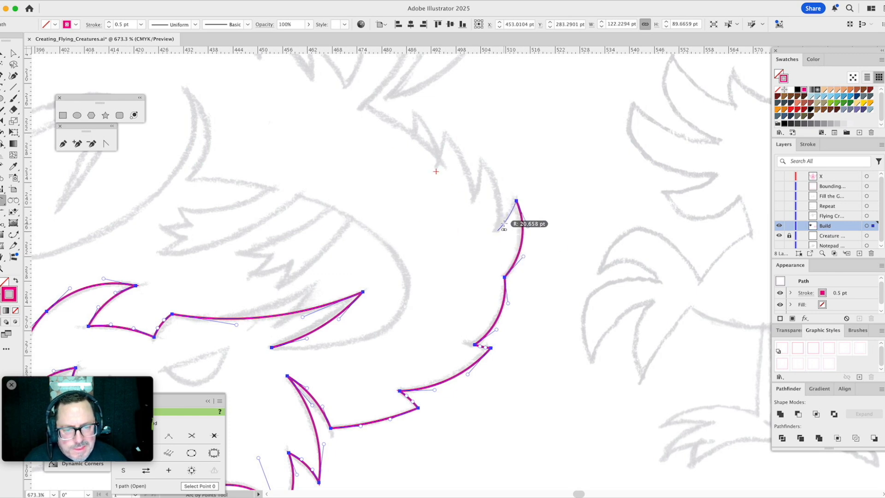
- Add an arc of about 21 pt radius down into the notch and one of about 19 pt up to the following spike's tip
key("space")
left_click_drag(502, 178, 527, 279)
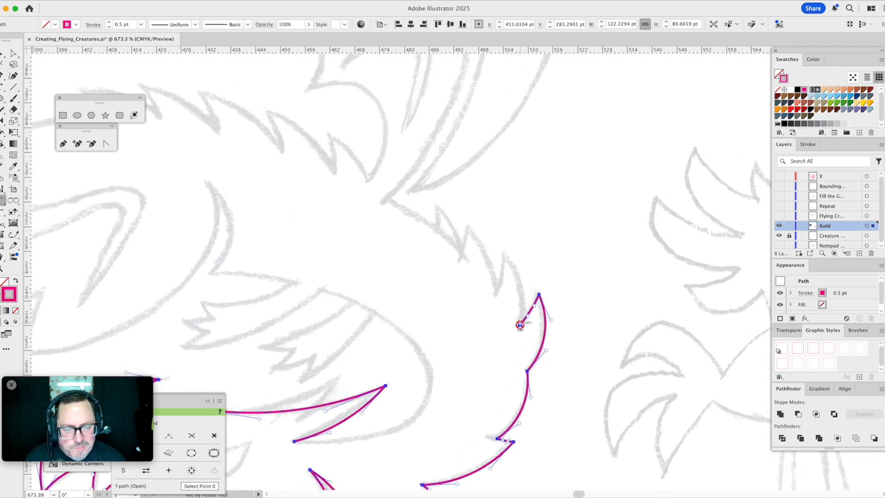
left_click(521, 326)
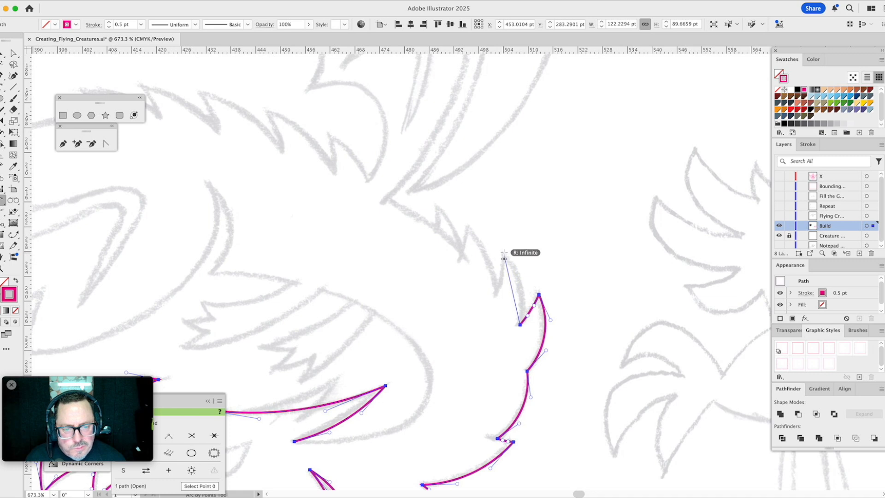
left_click(505, 253)
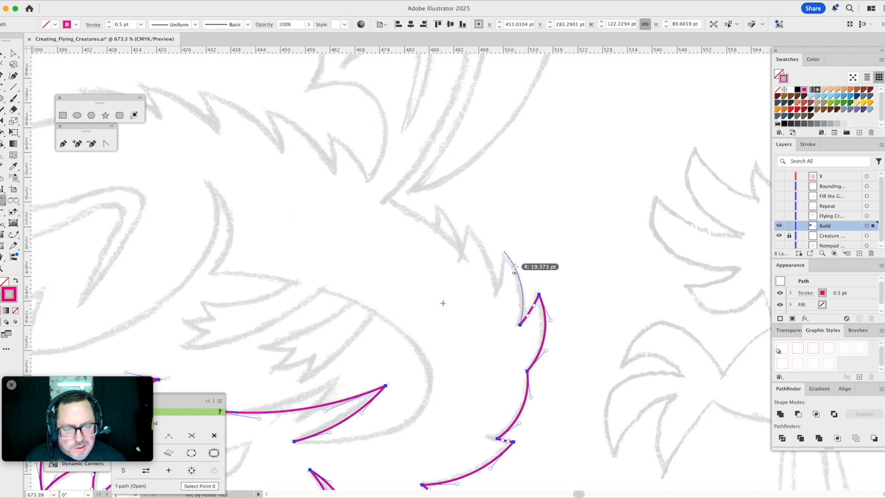
left_click(515, 273)
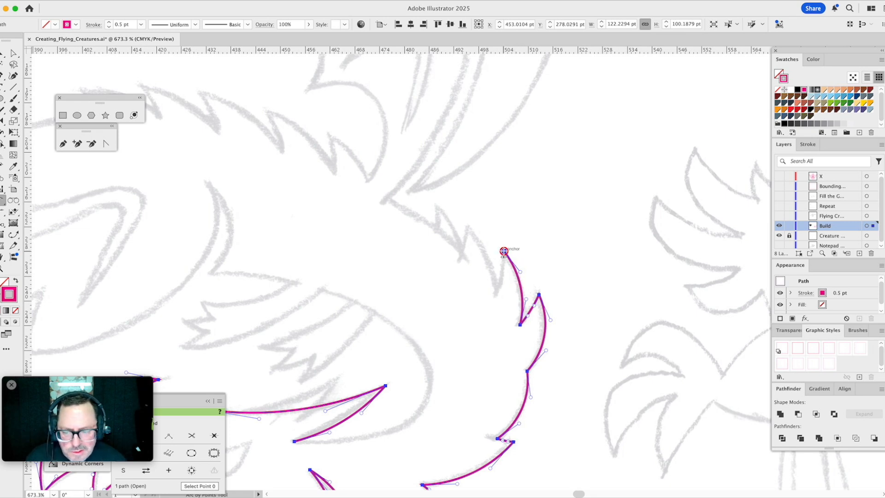
- Trace an arc of about 27 pt radius down the spike's inner side and another up to the next neck spike's tip
left_click(504, 251)
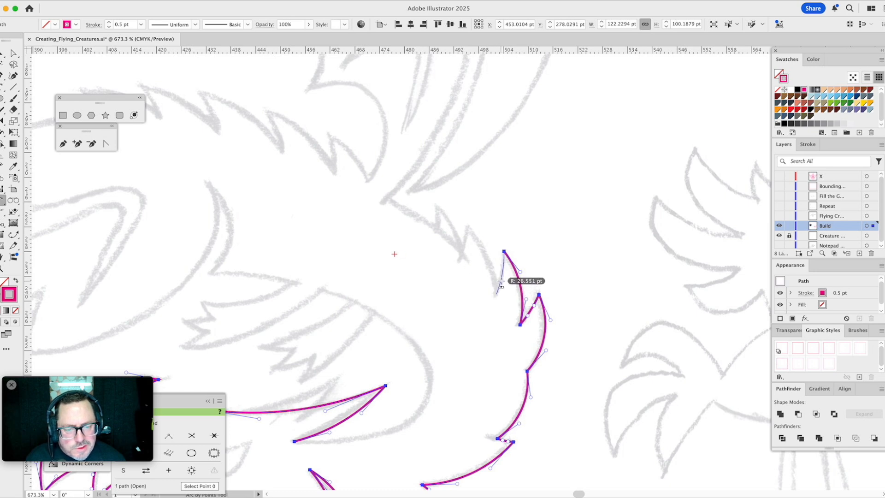
left_click(496, 294)
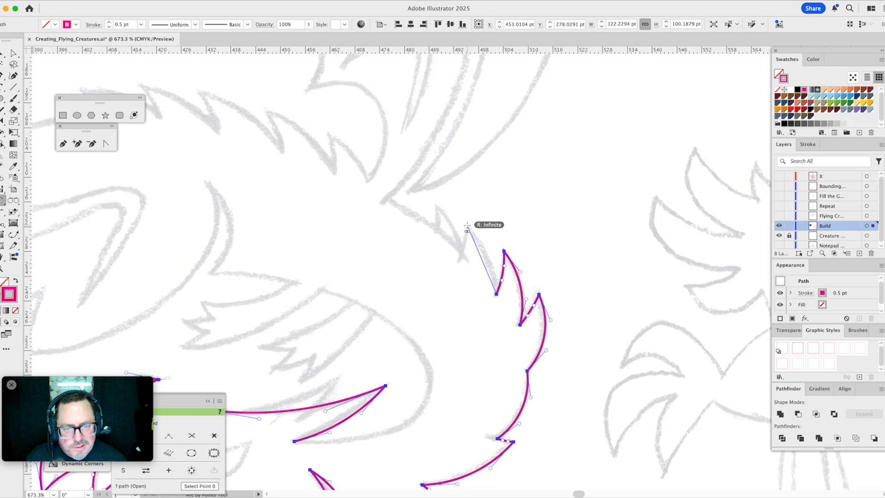
left_click(483, 249)
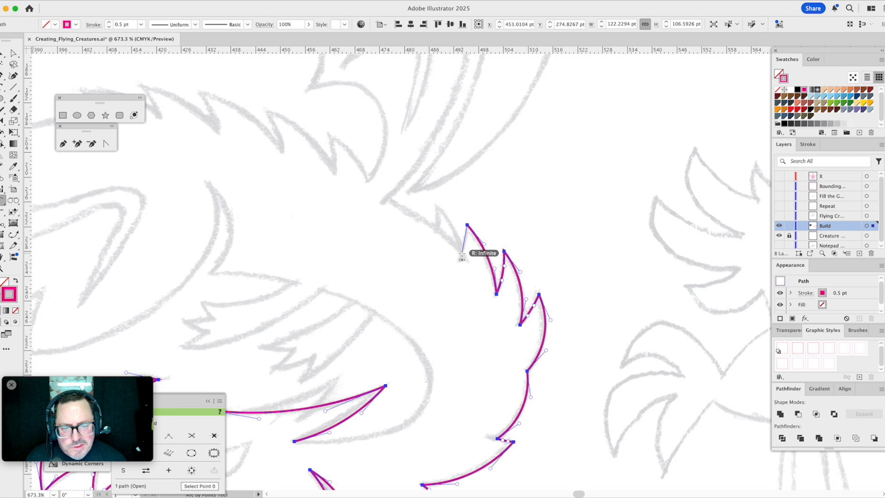
- Trace down into the next notch, up to the last neck spike's tip, and back to its base with an arc of about 15 pt radius
left_click(462, 252)
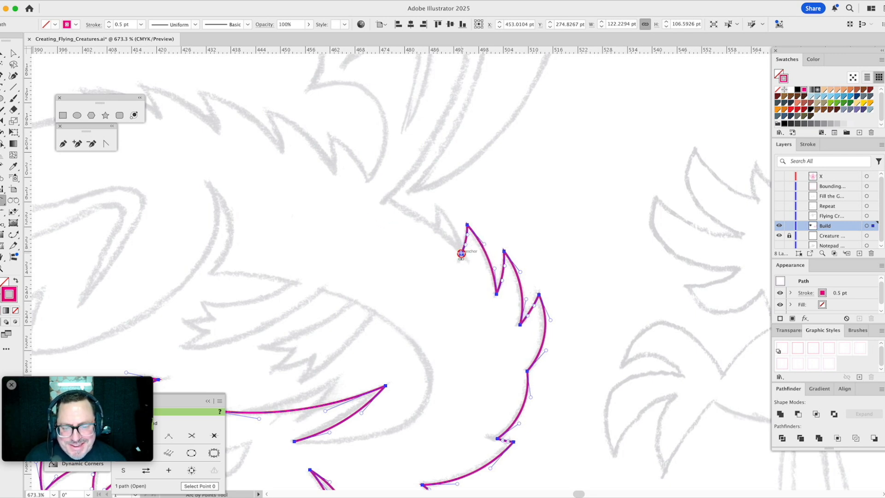
left_click(436, 204)
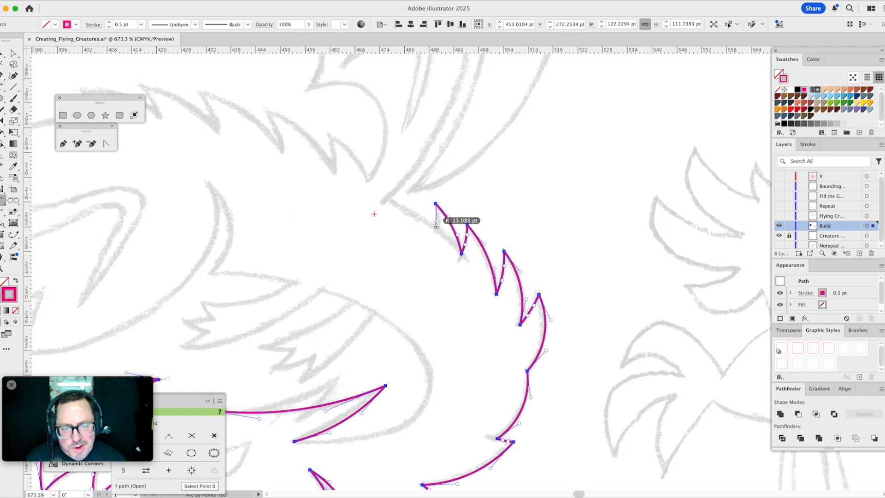
left_click(436, 226)
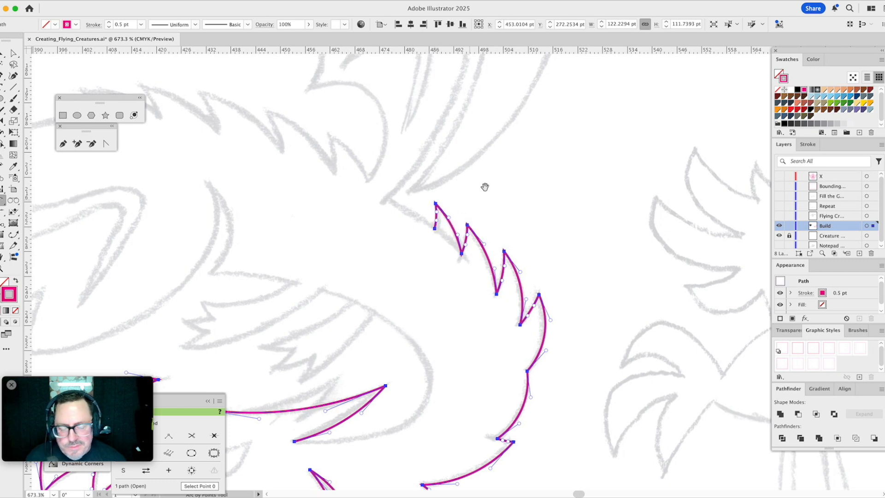
- Extend the path from the last neck spike's base to the sketched wing base with a shallow arc of about 46 pt radius
key("space")
mouse_move(488, 194)
left_mouse_down()
mouse_move(522, 134)
mouse_move(601, 263)
mouse_move(589, 271)
left_mouse_up()
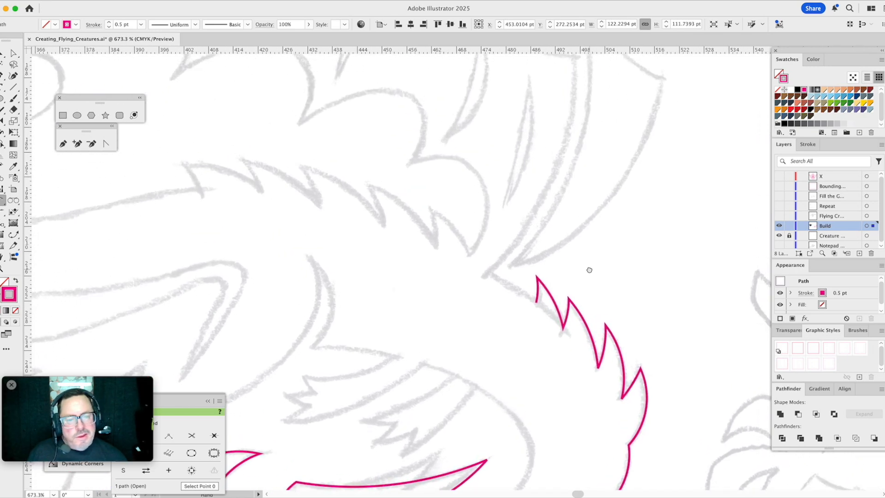
left_click(535, 304)
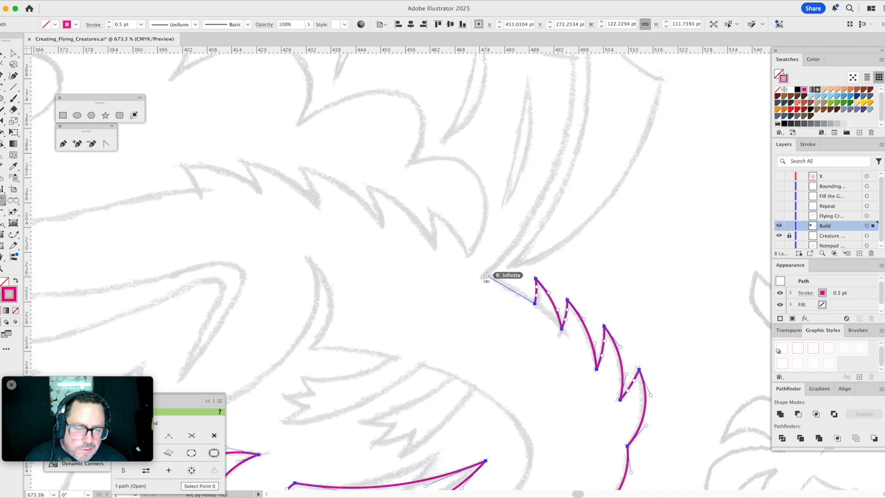
left_click(486, 276)
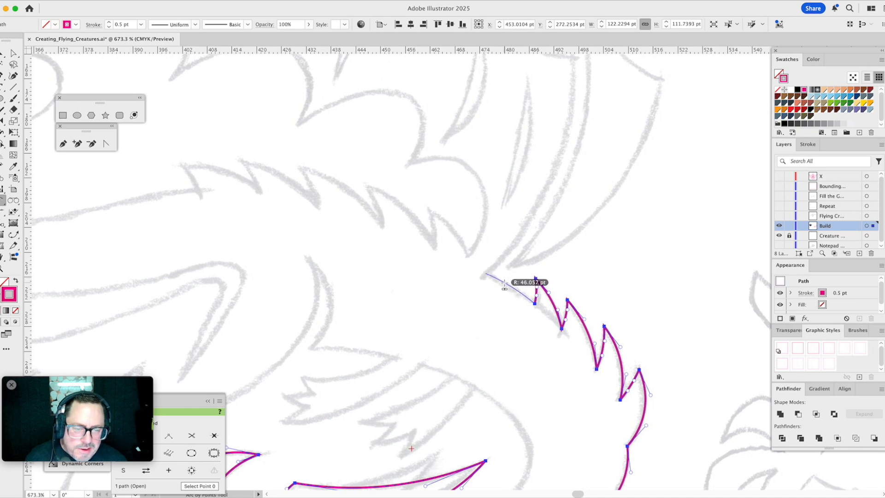
left_click(505, 285)
- Trace the wing arm from its base up to the wing joint with an arc of about 67 pt radius
left_click_drag(562, 206, 505, 350)
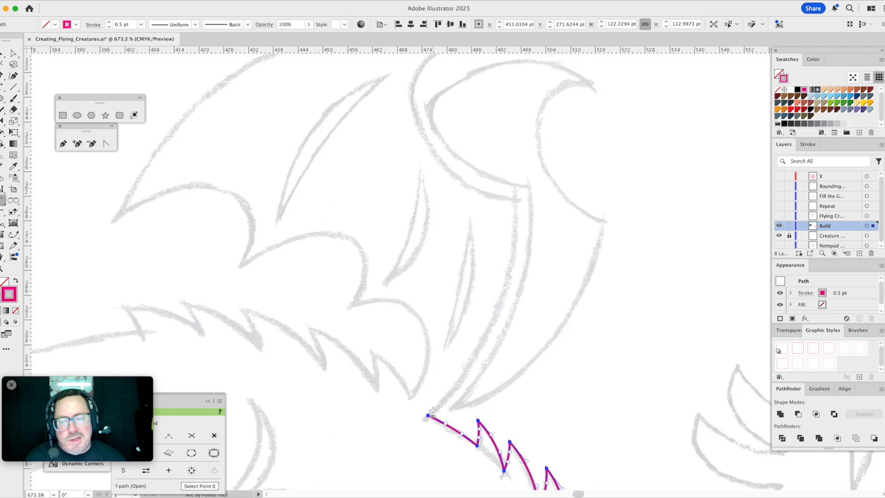
left_click(428, 415)
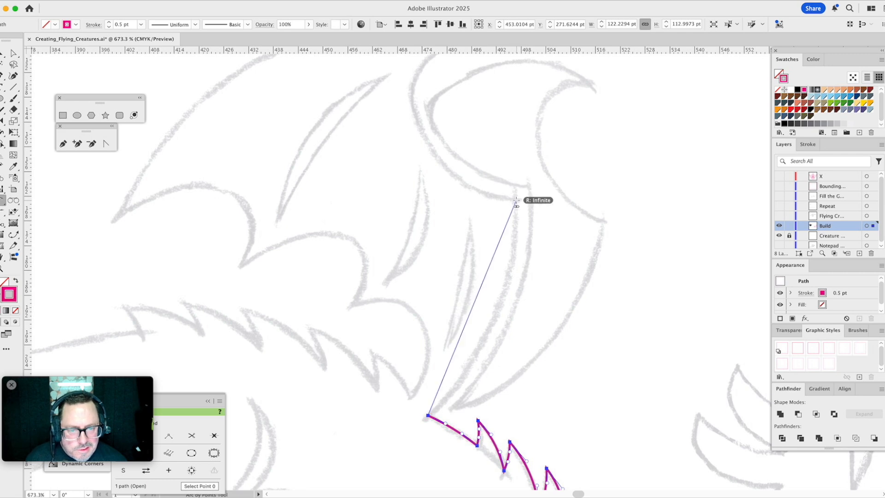
left_click(517, 199)
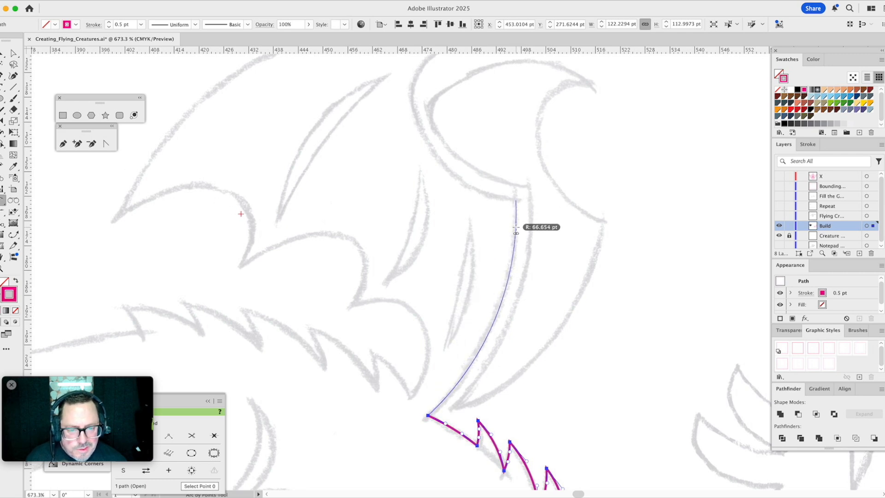
left_click(516, 227)
- Extend the path from the wing joint with a curve through a middle anchor point up to the sketched wing's upper tip
scroll(486, 223, "up", 5)
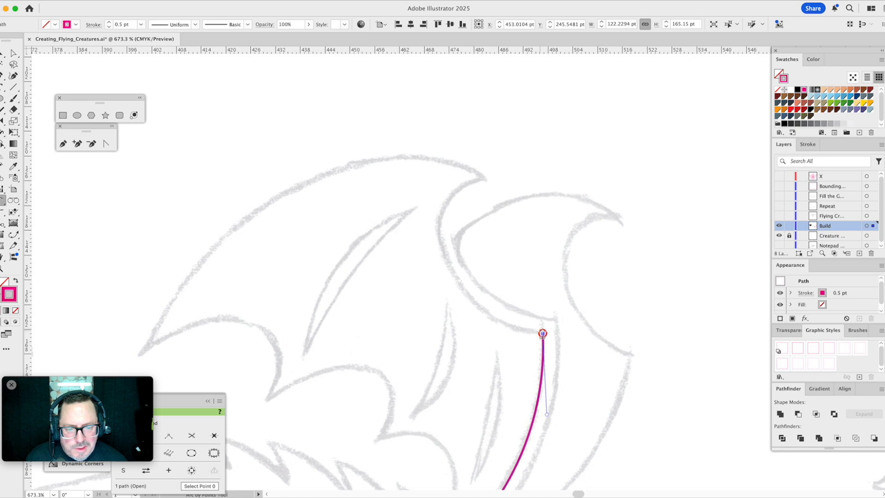
left_click(543, 333)
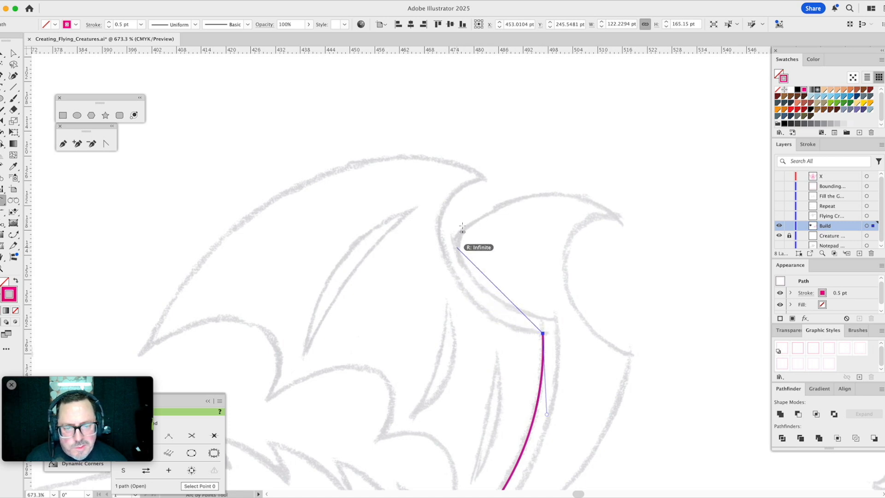
left_click(480, 184)
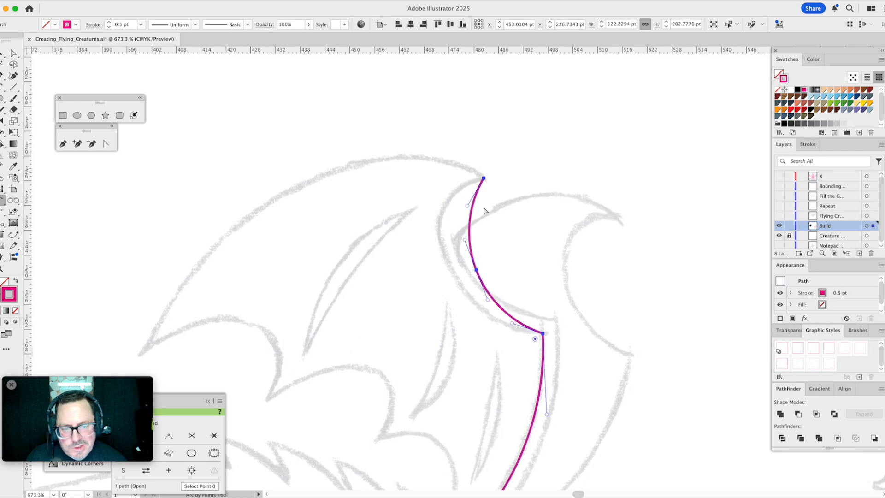
- Select the middle anchor of the upper wing curve for direct editing and move the PathScribe panel beneath the floating pen tools
key("a")
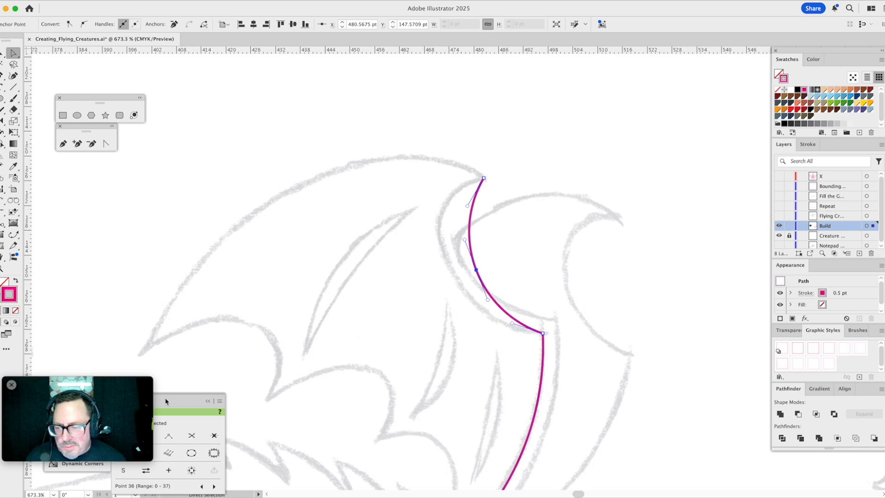
left_click_drag(172, 398, 113, 176)
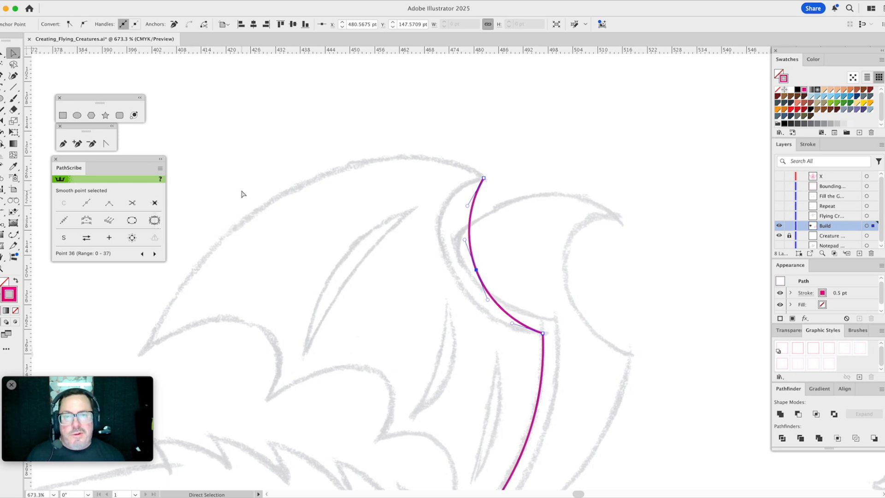
left_click(299, 167)
left_click(476, 270)
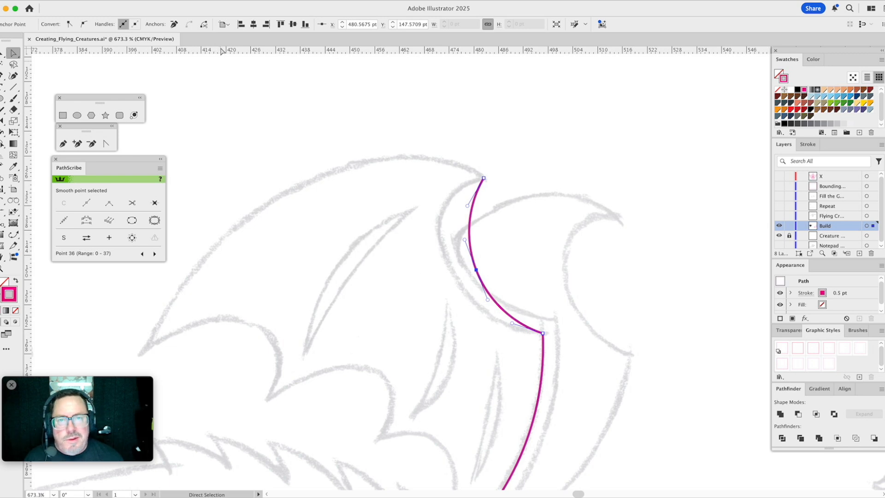
left_click(493, 264)
left_click(477, 270)
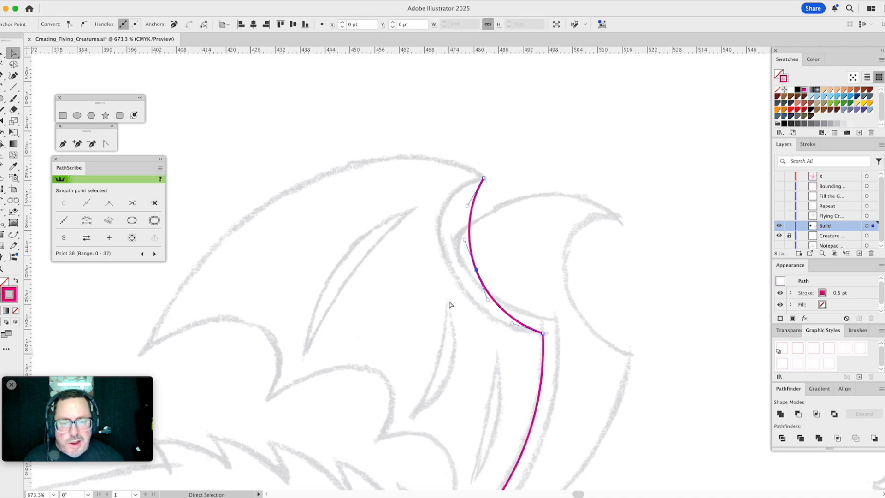
left_click(155, 204)
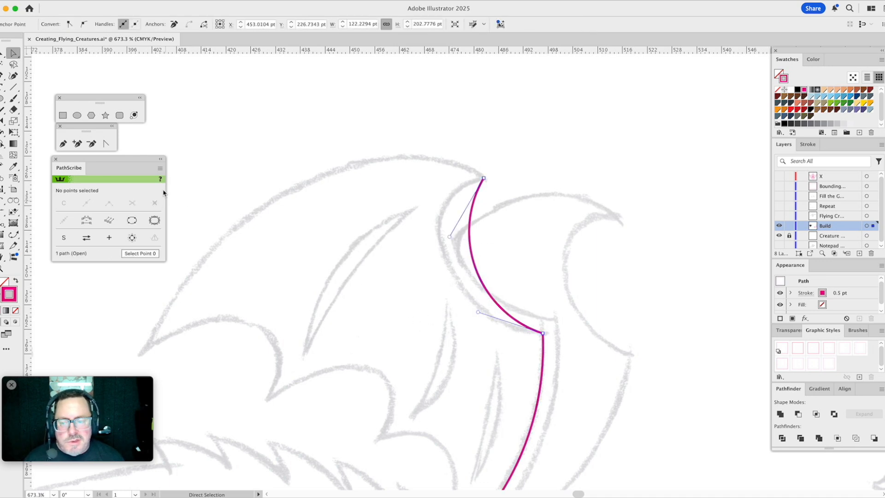
left_click_drag(489, 263, 457, 278)
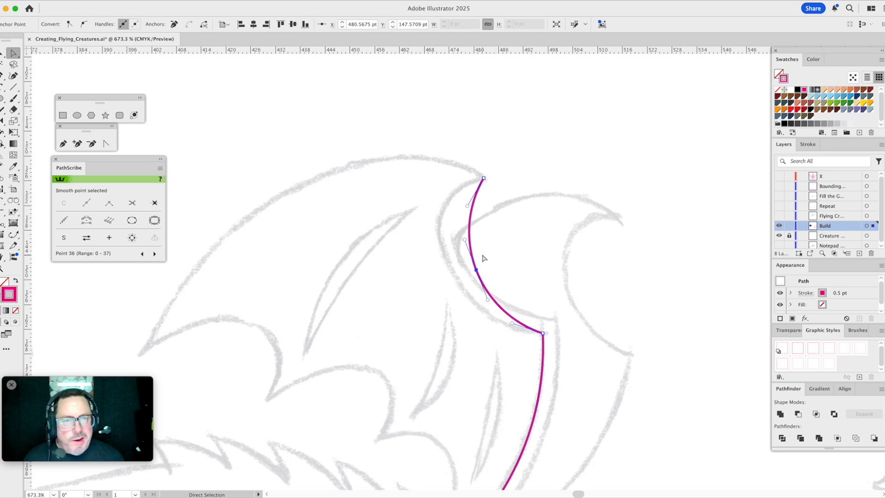
- Smart-remove the middle anchor from the upper wing curve and reshape the remaining segment with its handles to follow the sketch
left_click(156, 205)
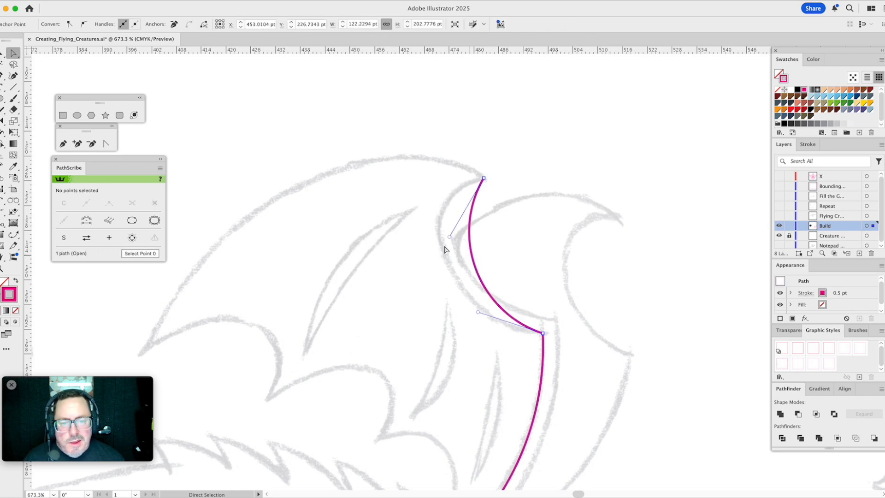
left_click_drag(451, 237, 393, 197)
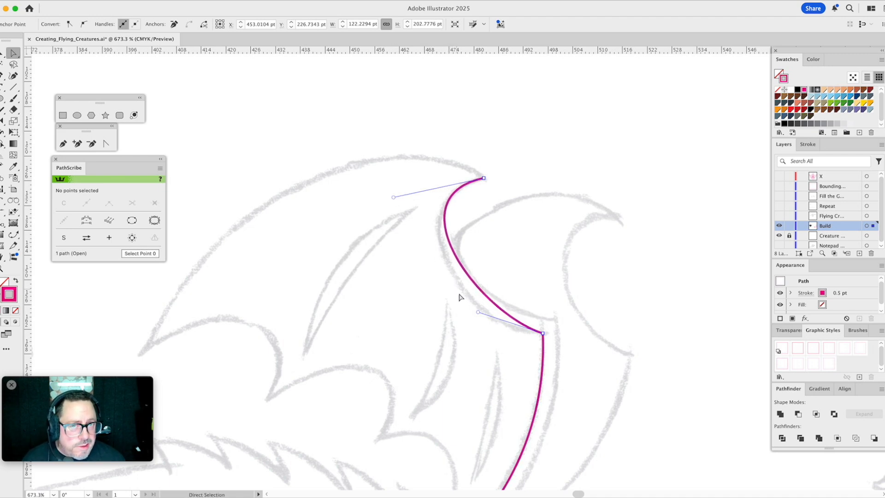
left_click_drag(479, 313, 452, 332)
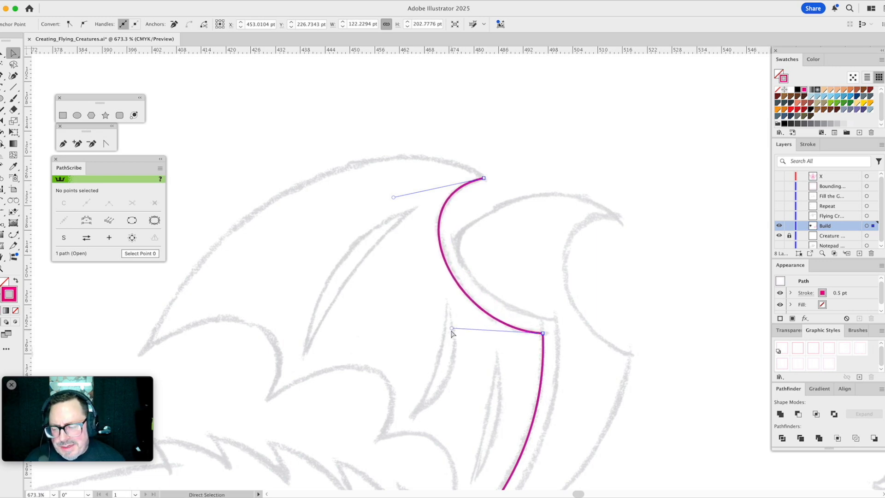
- Extend the path from the wing's upper tip to the sketched outer tip and bend the segment along the arched outer edge
left_click_drag(447, 243, 510, 211)
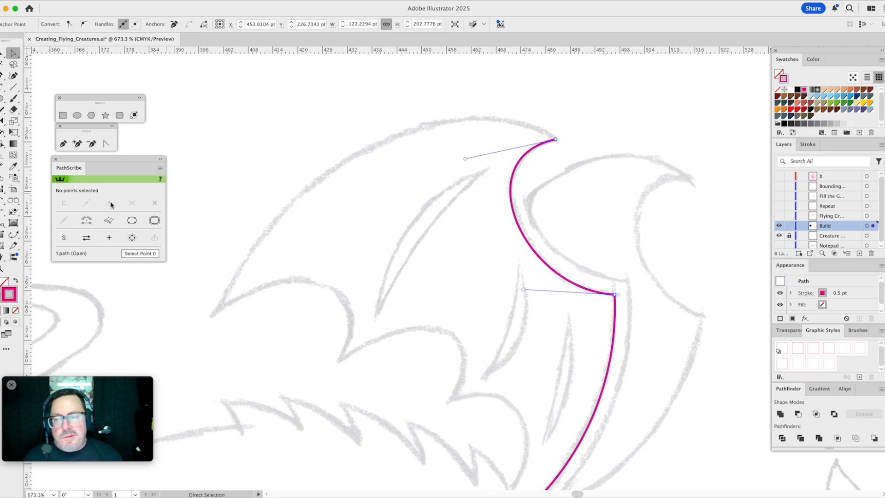
left_click(63, 145)
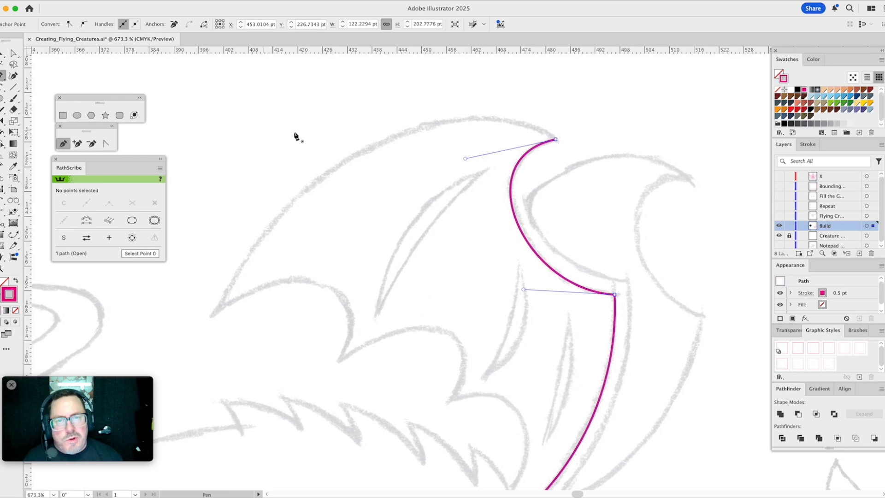
left_click(555, 139)
left_click_drag(556, 139, 215, 311)
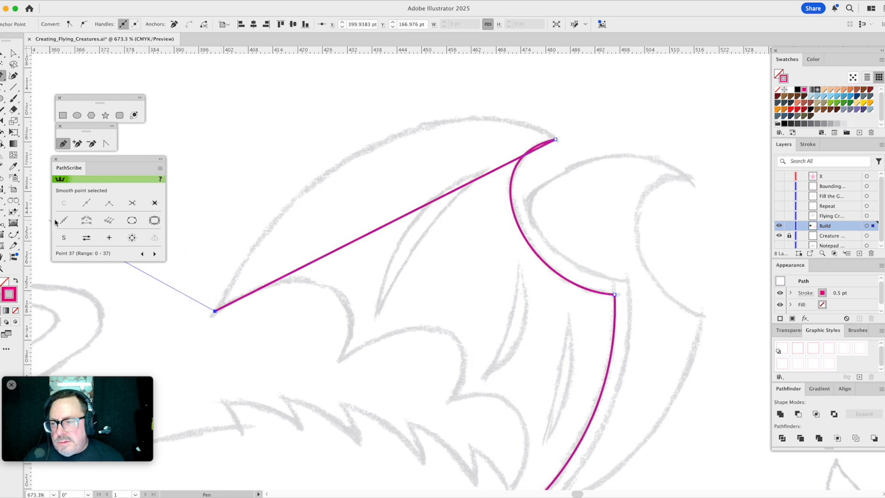
left_click(106, 144)
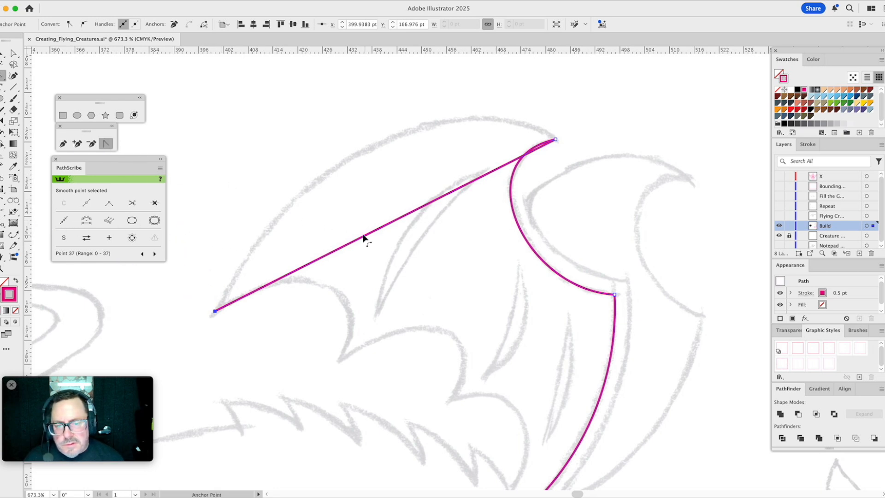
left_click_drag(364, 237, 333, 186)
left_click_drag(394, 136, 455, 70)
left_click_drag(271, 181, 261, 180)
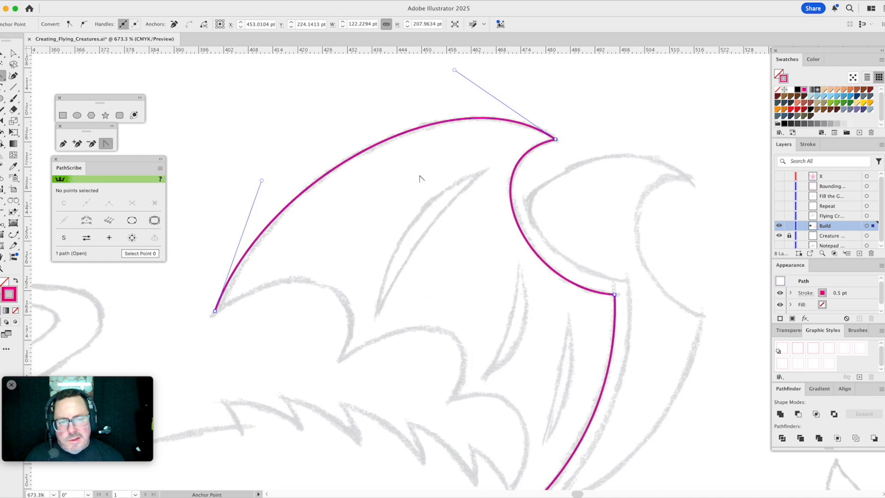
- Extend the path from the outer wing tip with three straight segments through the sketched scallop points to the one beside the wing base
scroll(410, 270, "down", 2)
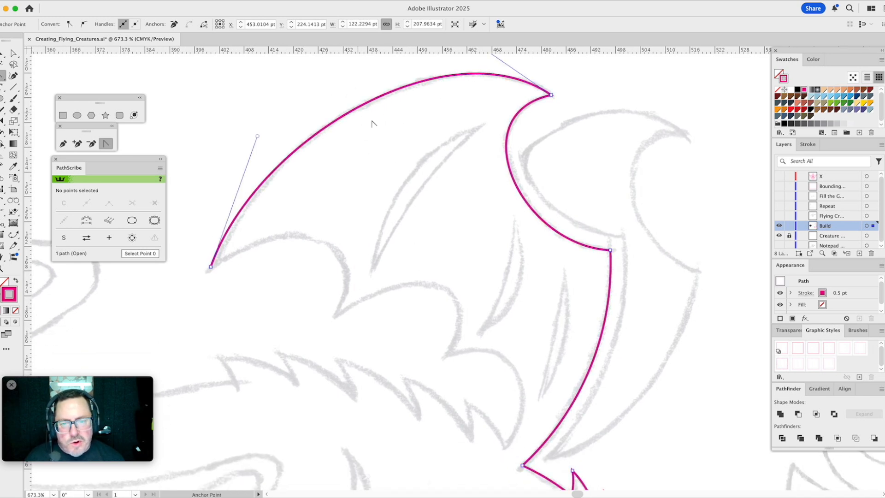
key("a")
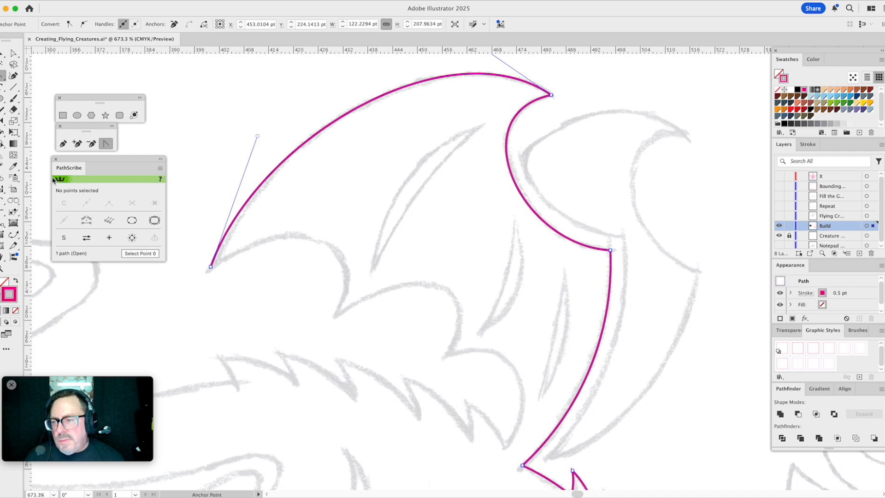
left_click(64, 144)
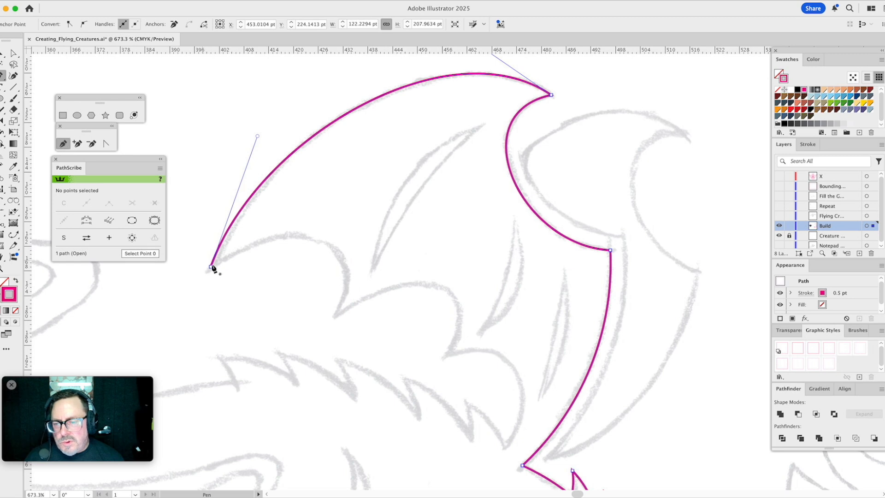
left_click_drag(211, 268, 336, 318)
left_click(334, 317)
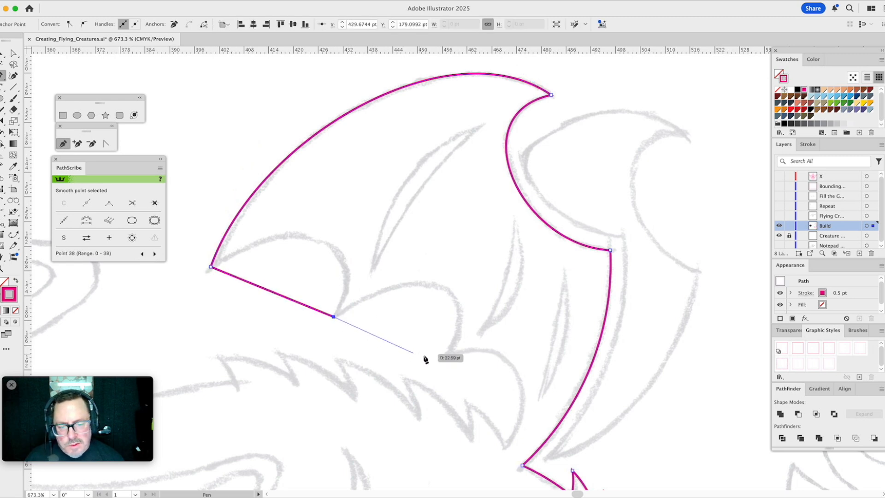
left_click(444, 357)
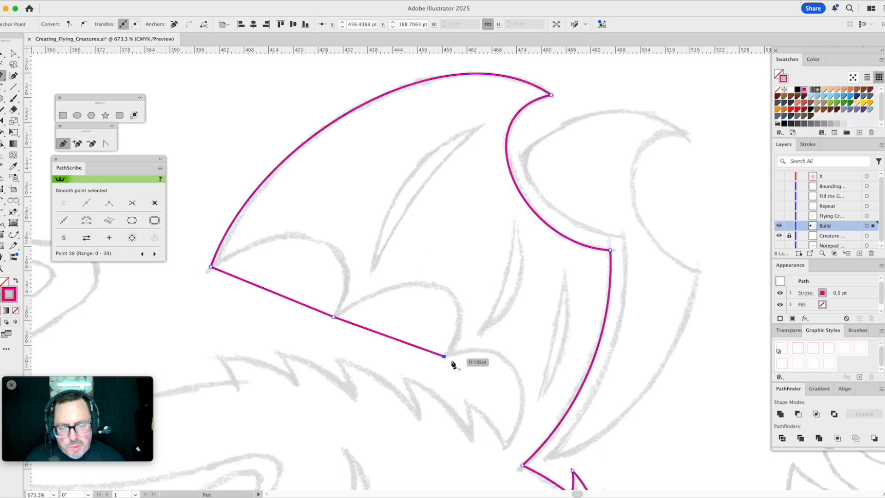
left_click(504, 448)
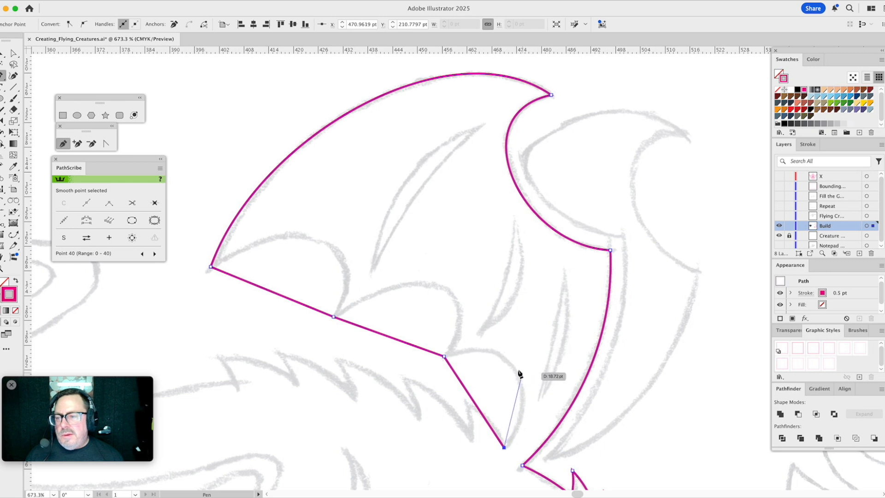
- Activate the Dynamic Corners tool and move its panel beneath the PathScribe panel
left_click(2, 201)
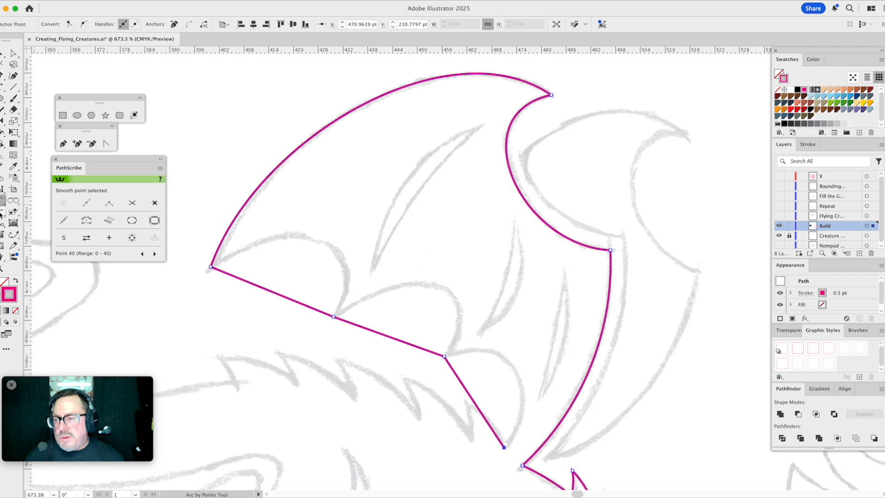
left_click(13, 201)
left_click(2, 202)
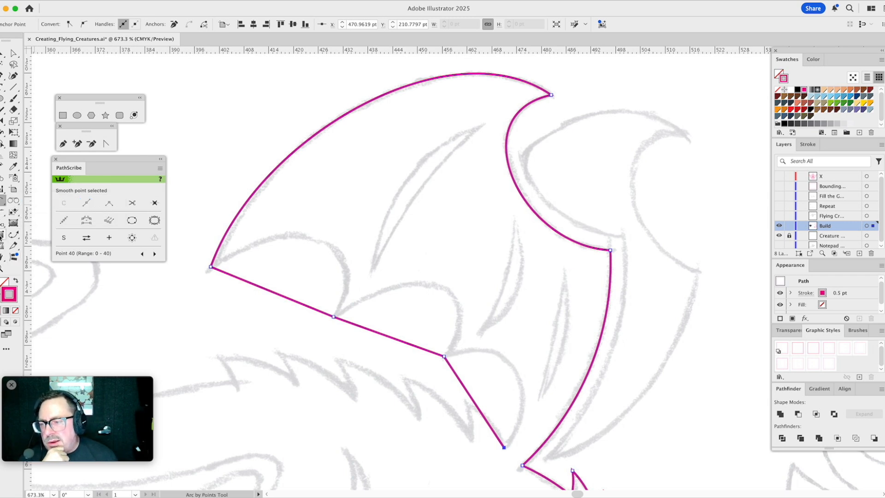
left_click(1, 236)
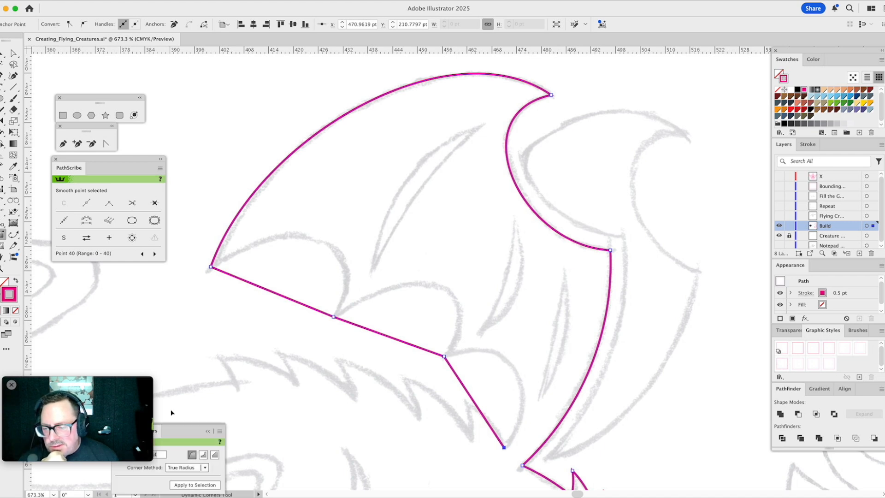
left_click_drag(173, 433, 104, 277)
key("a")
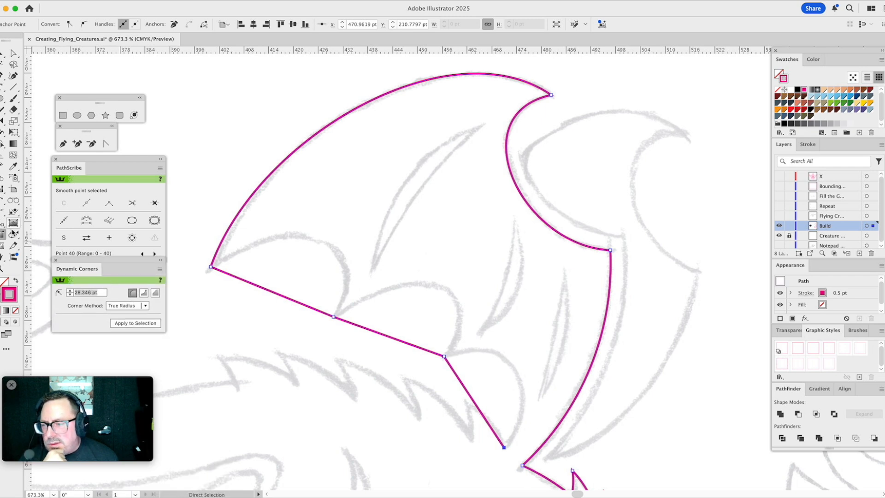
- Bend the three straight lower-edge segments with the PathScribe tool into curves matching the sketched wing scallops
left_click(13, 234)
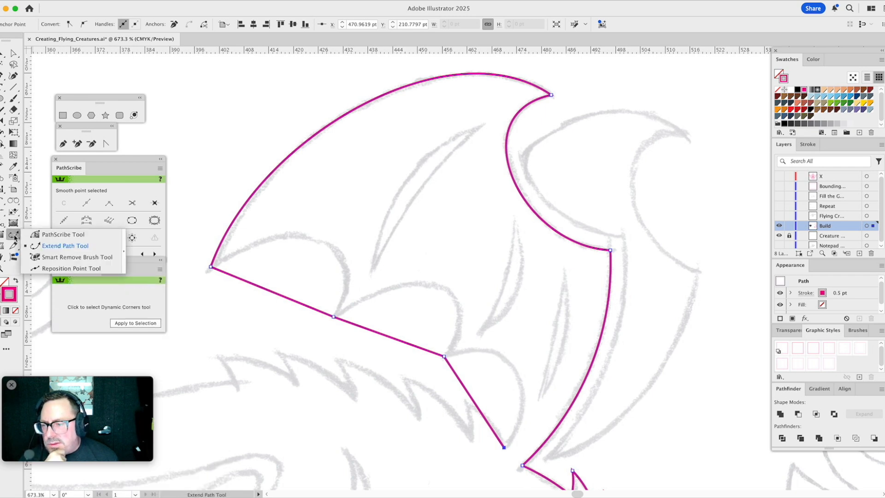
left_click(46, 236)
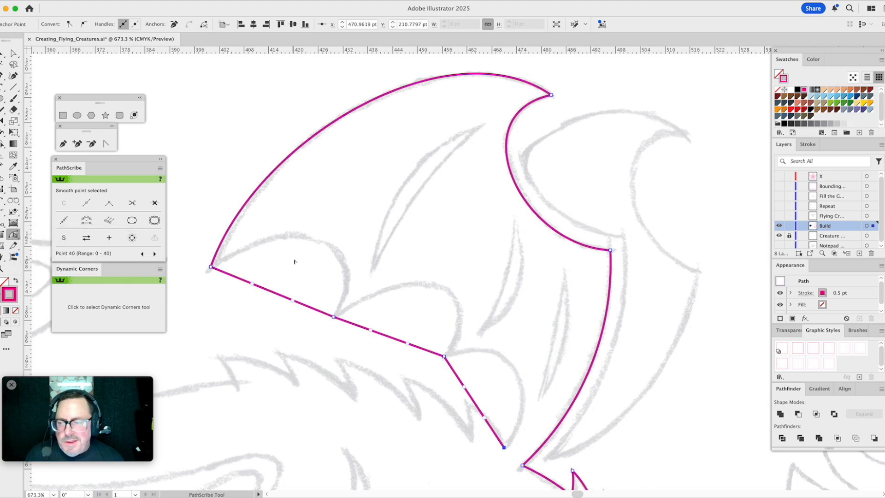
key("a")
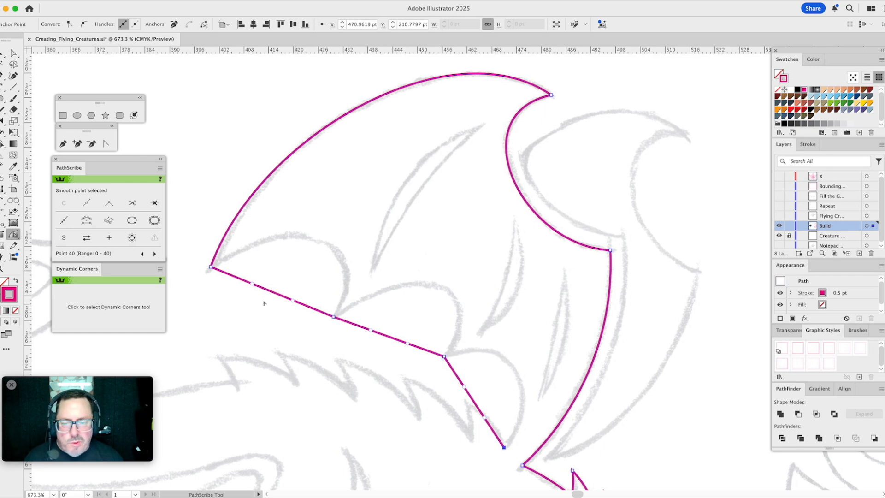
left_click_drag(263, 290, 297, 246)
left_click_drag(352, 250, 372, 228)
left_click_drag(385, 337, 434, 288)
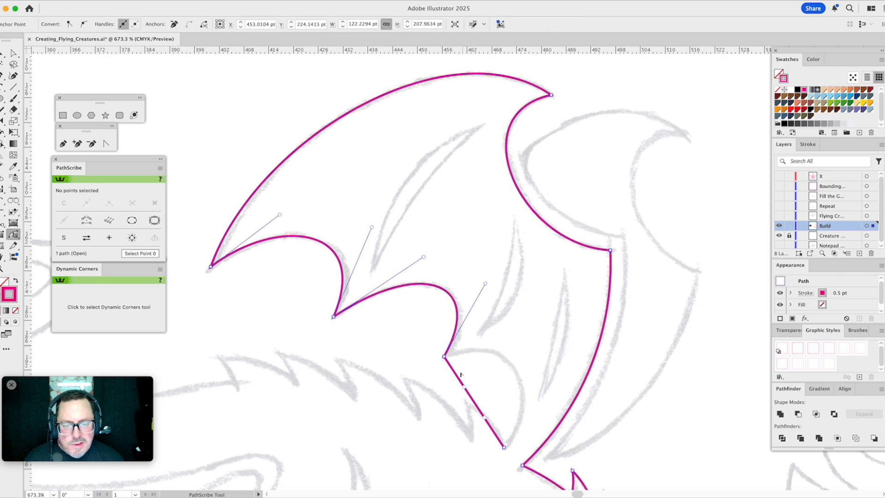
left_click_drag(475, 405, 515, 372)
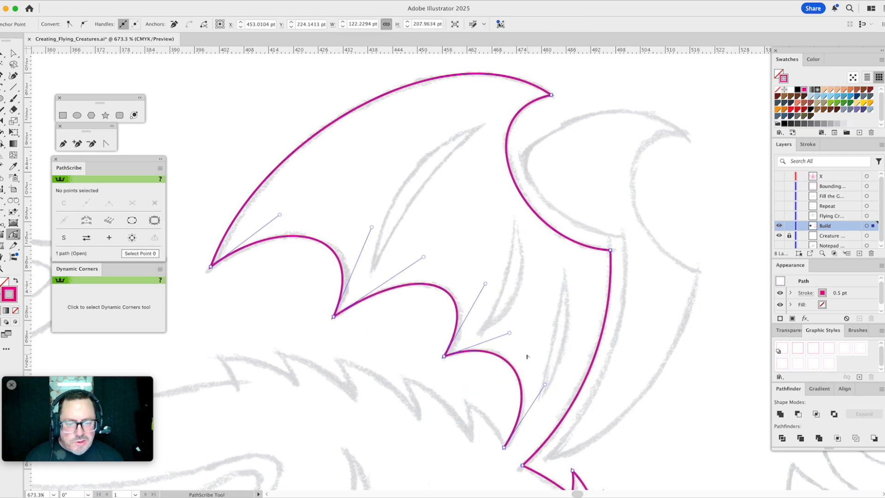
- Trace the lower edge of the largest sketched wing slit with a separate arc about 45 pt from end to end
left_click_drag(476, 336, 399, 320)
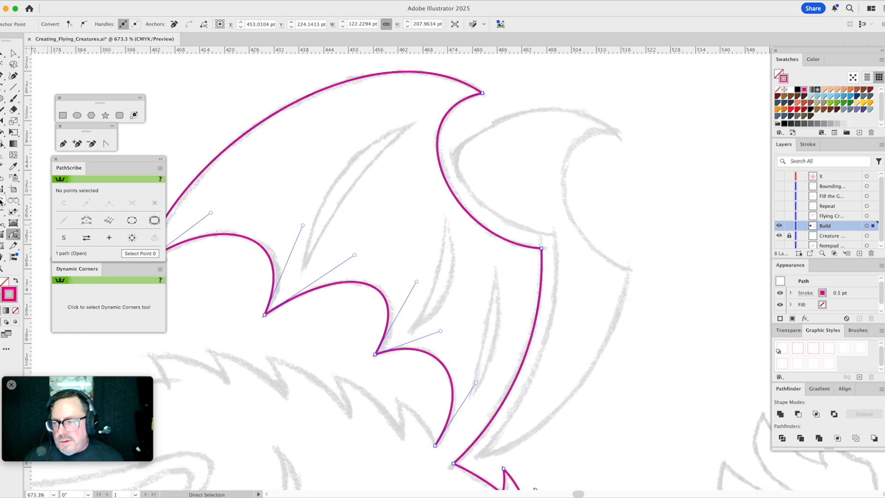
left_click(2, 201)
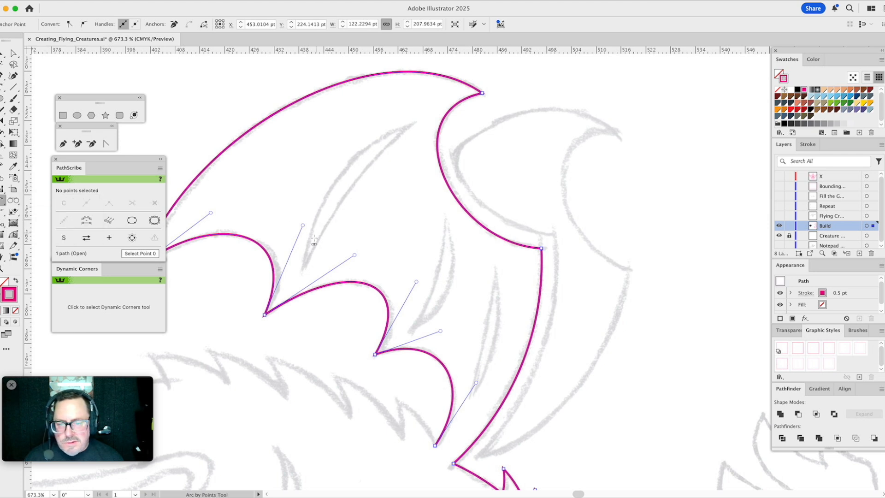
left_click(303, 269)
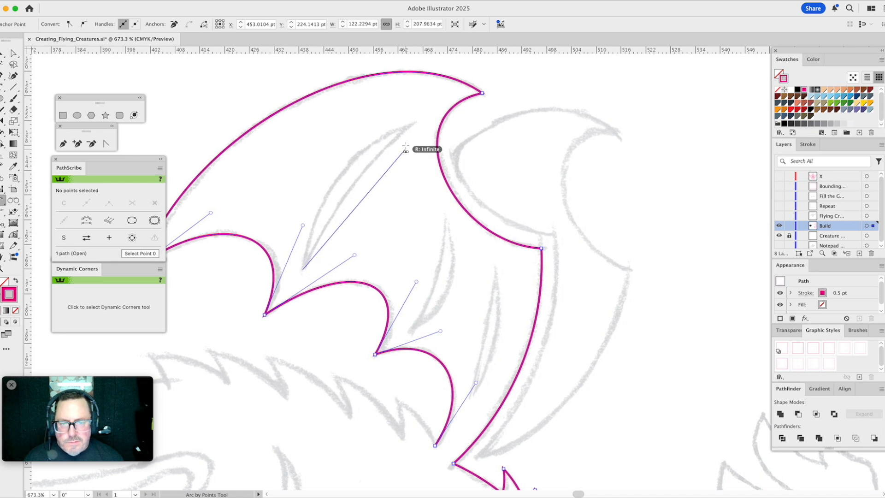
left_click(415, 123)
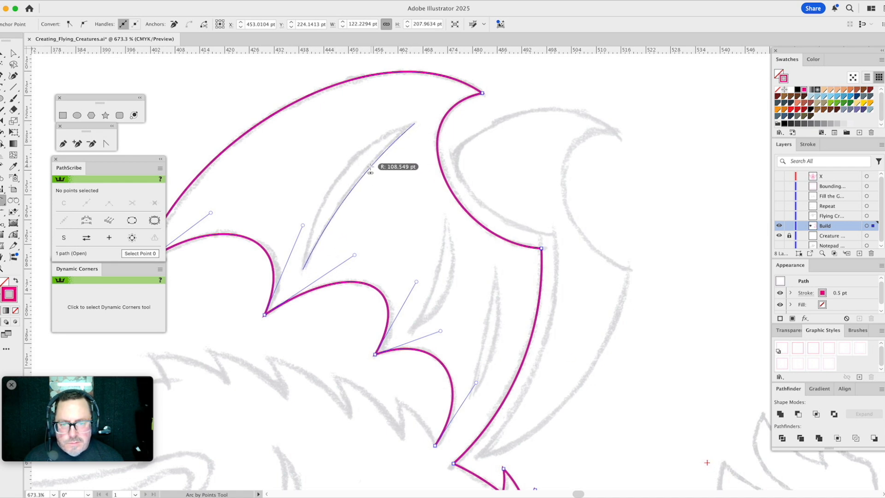
left_click(365, 167)
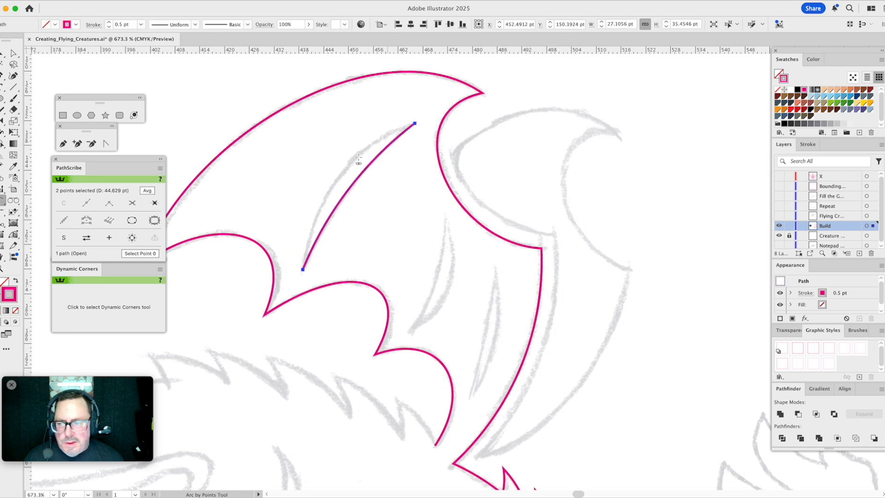
- Close the wing slit shape with a second, more strongly curved arc along its sketched outer edge, joining both existing endpoints
left_click(14, 256)
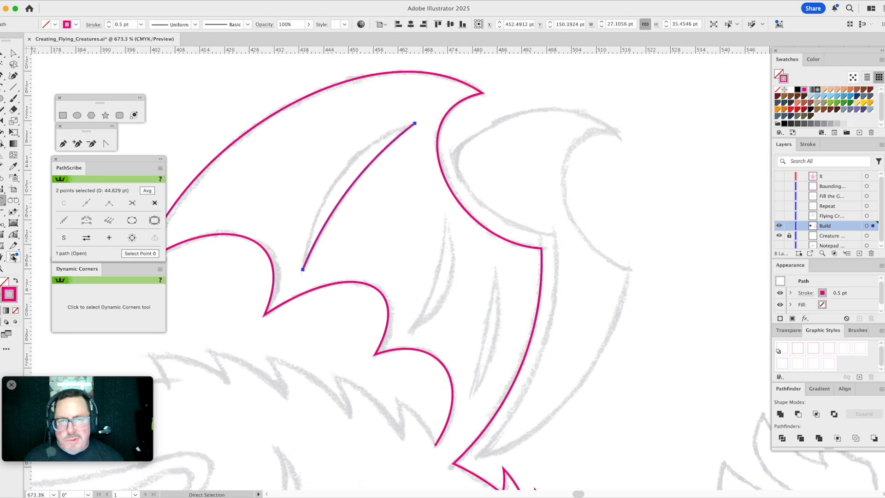
left_click(14, 257)
left_click(415, 124)
left_click(303, 269)
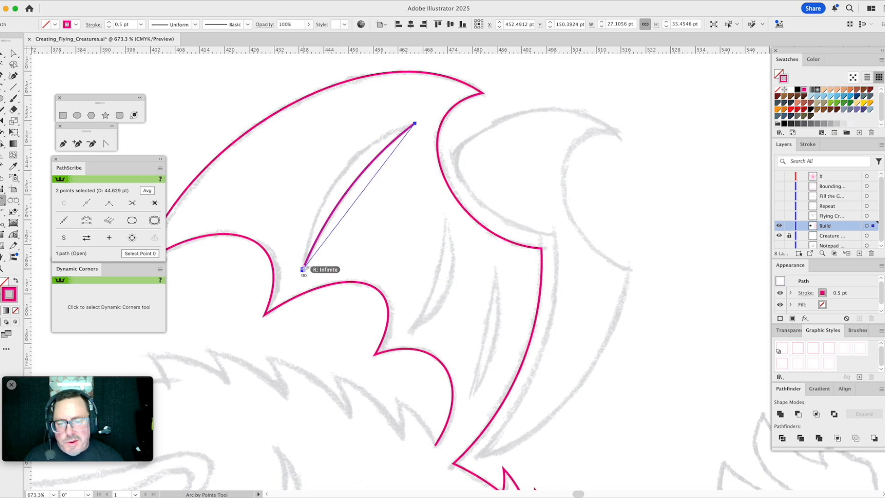
left_click(327, 197)
left_click_drag(399, 236, 392, 204)
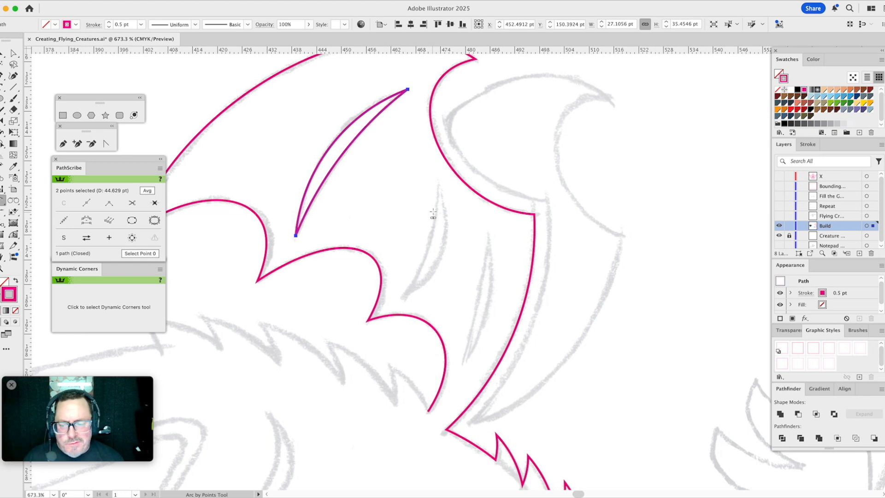
left_click(438, 177)
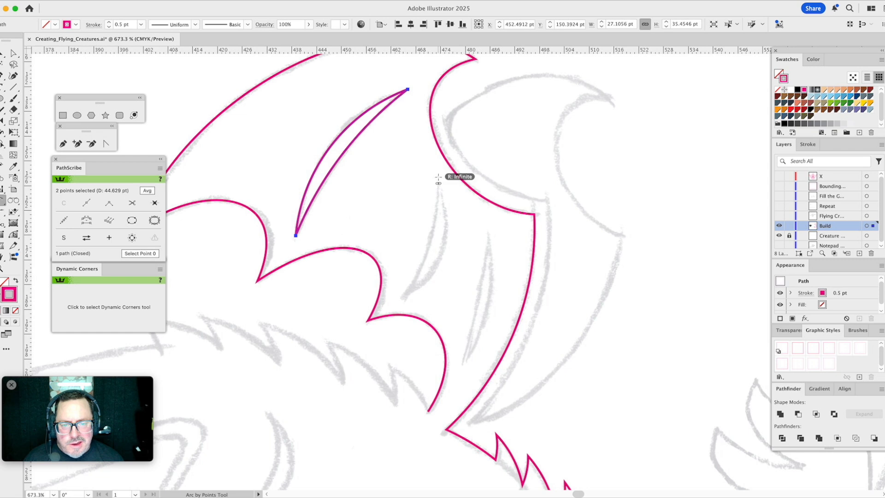
left_click(430, 245)
key("Delete")
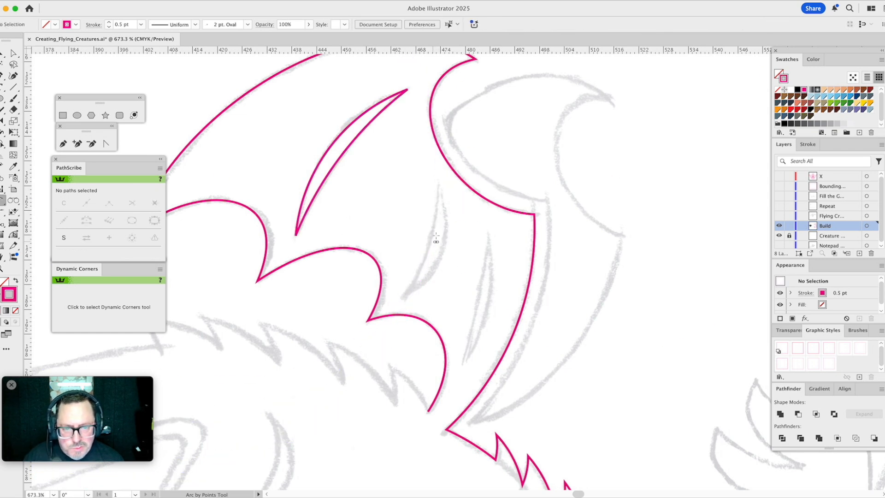
- Trace the middle sketched wing slit as a closed shape of two joined arcs, about 30 pt from end to end
left_click(438, 179)
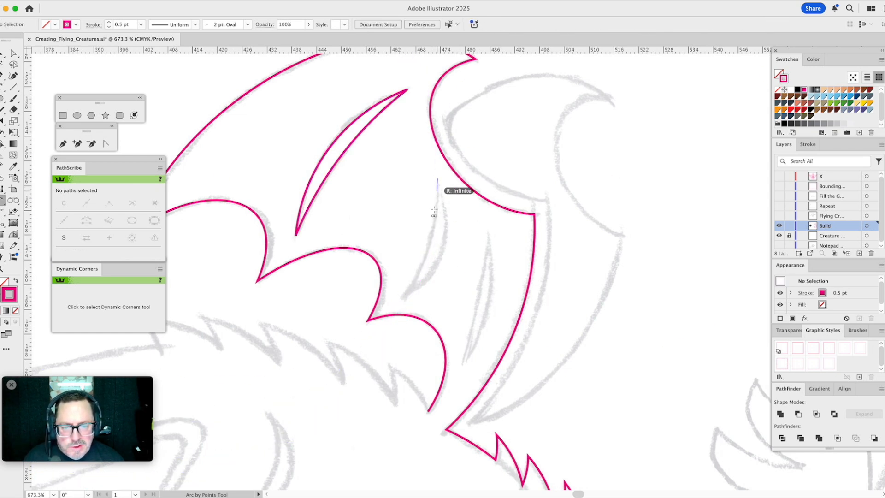
left_click(404, 299)
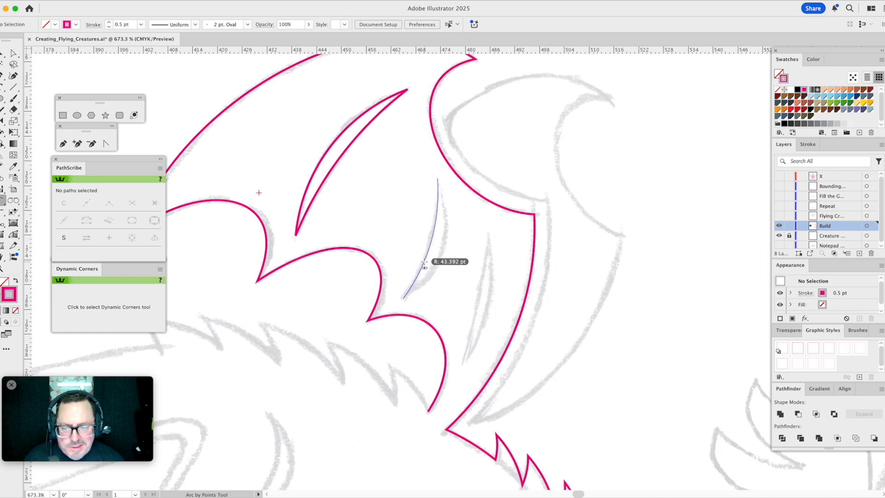
left_click(424, 263)
left_click(437, 179)
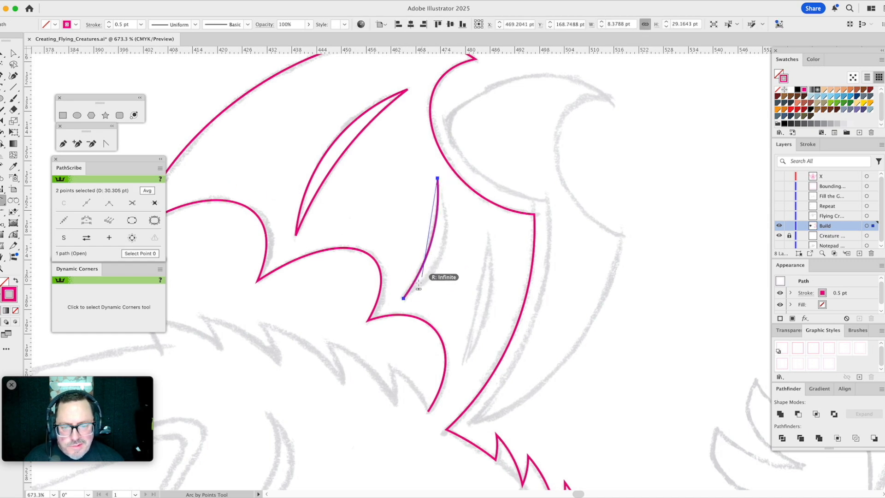
left_click(404, 299)
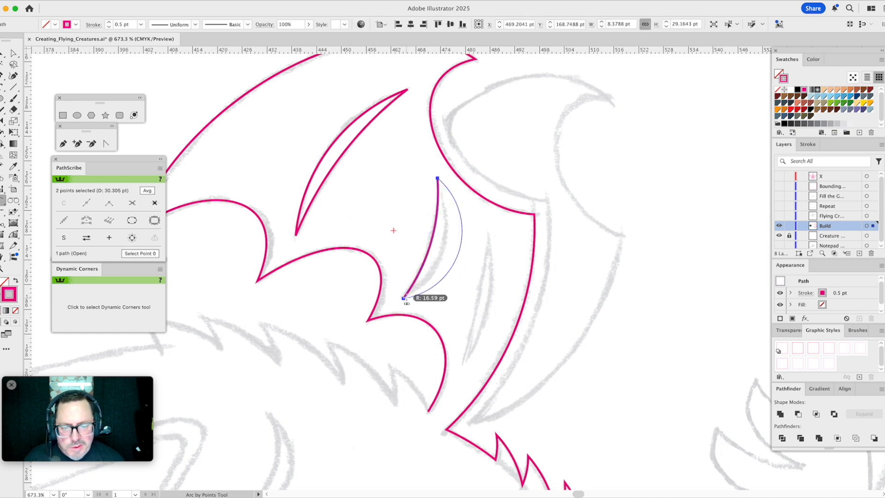
left_click(443, 263)
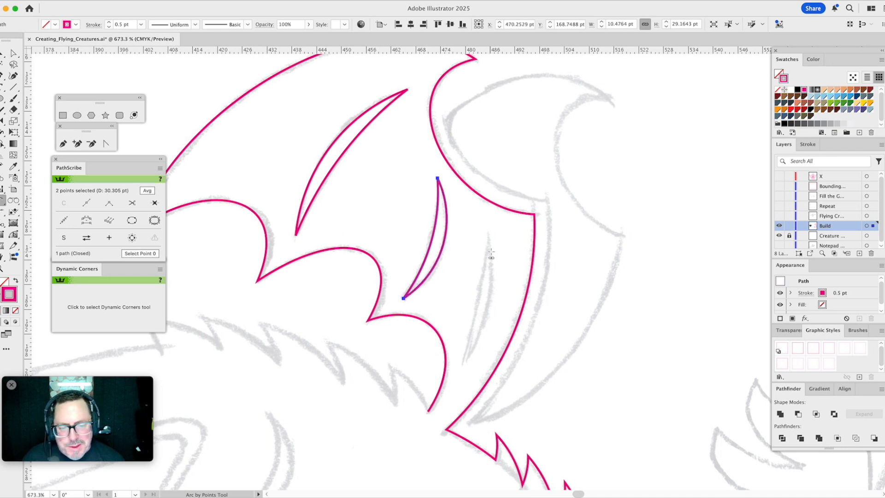
- Trace the slit nearest the wing's inner edge with two joined arcs about 34 pt from end to end, and deselect it
left_click(488, 232)
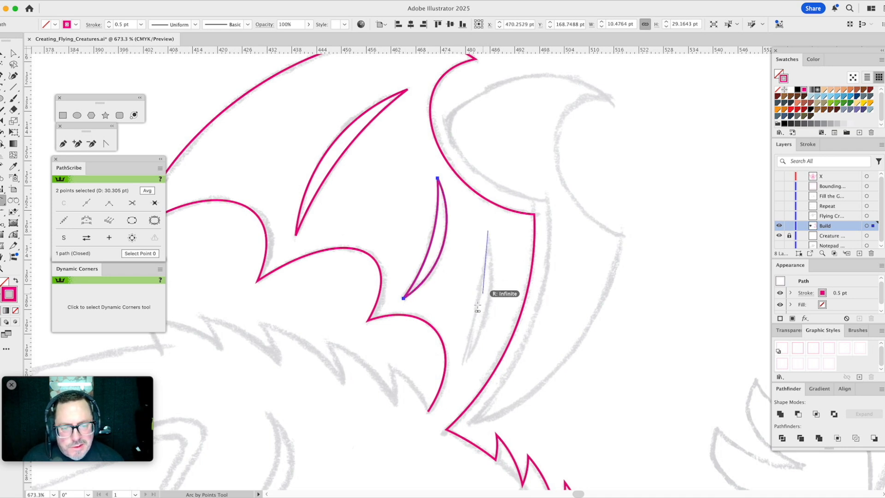
left_click(464, 367)
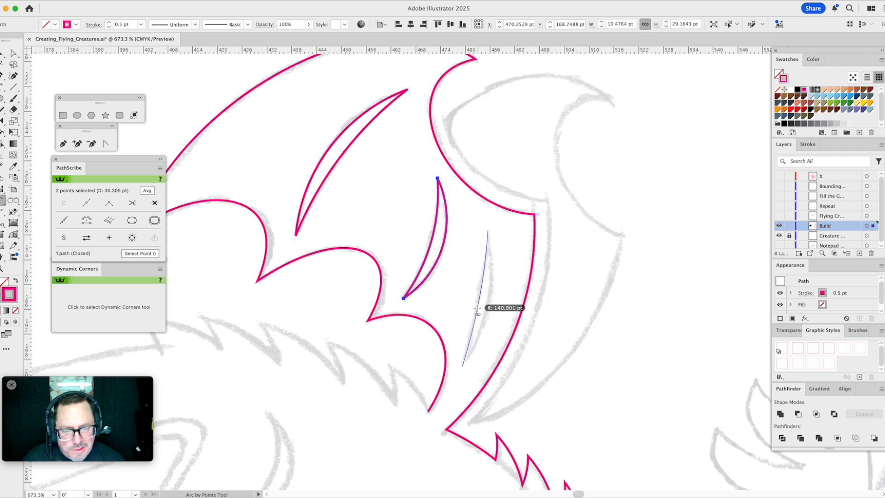
left_click(480, 311)
left_click(488, 231)
left_click(463, 366)
left_click(486, 323)
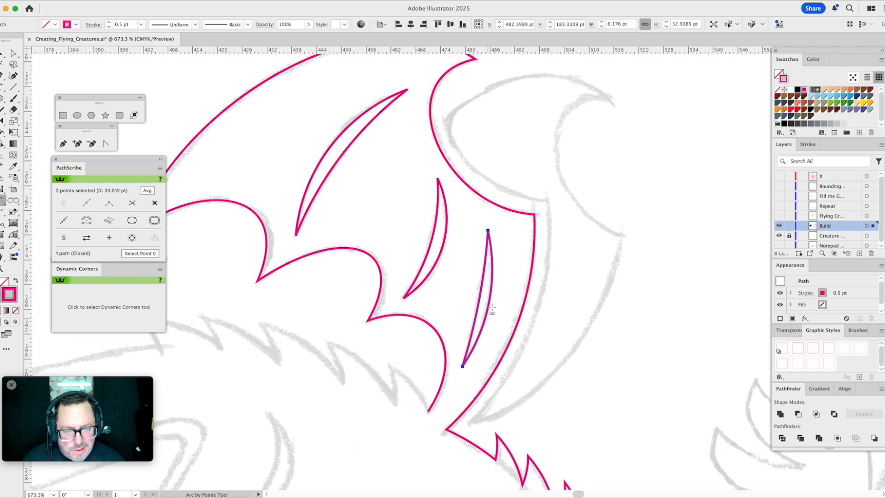
key("super+shift+a")
- Start the second wing's outline with the Arc by Points tool, tracing its upper edge as an arc about 40 pt wide
left_click_drag(601, 242, 508, 262)
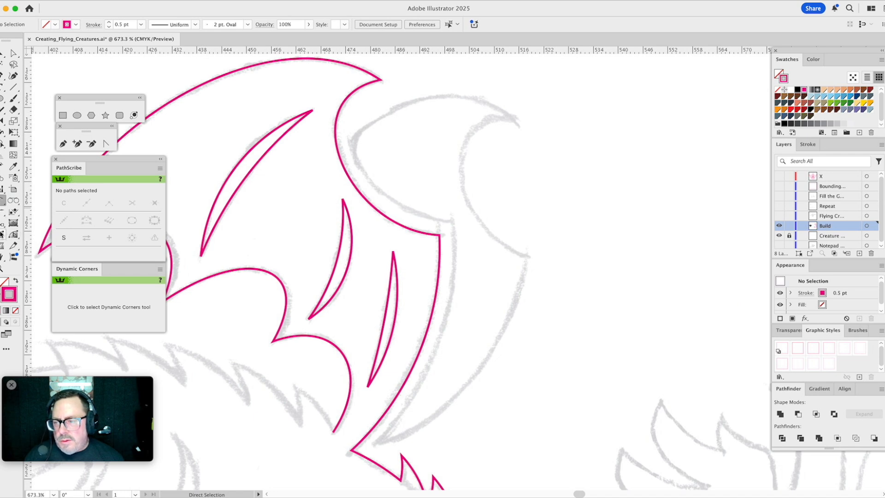
left_click(63, 144)
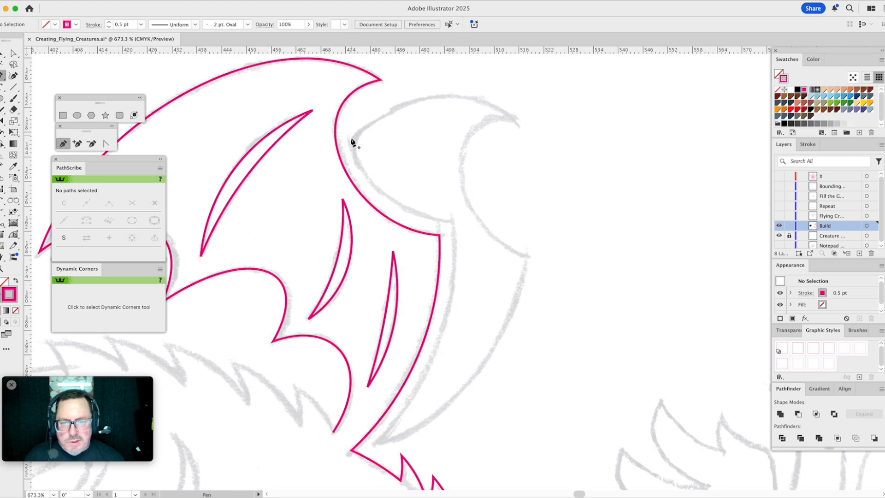
left_click(1, 201)
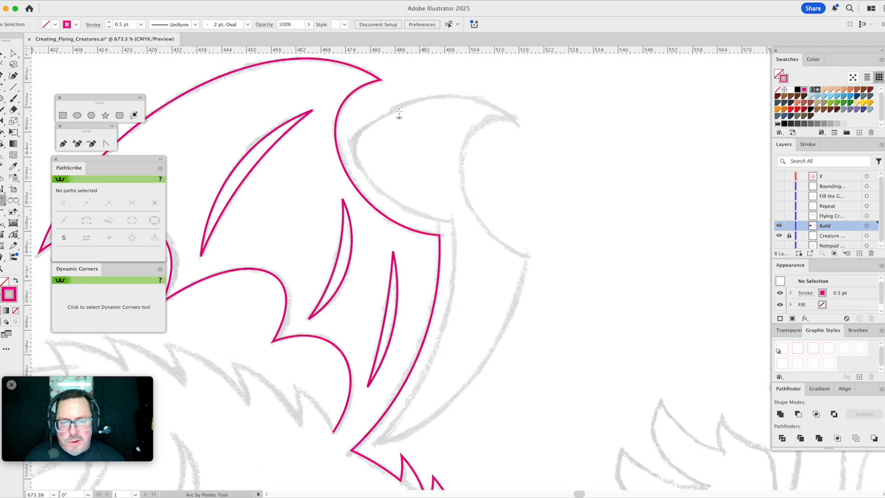
left_click(348, 144)
left_click(516, 119)
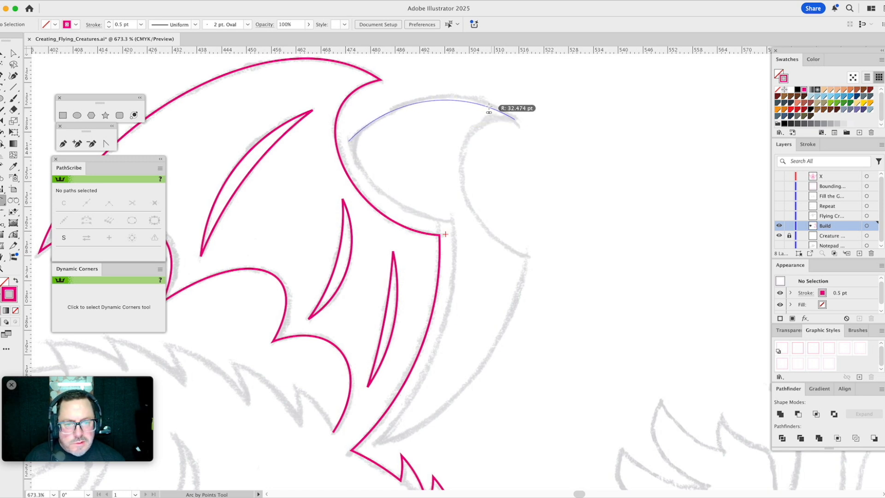
left_click(489, 109)
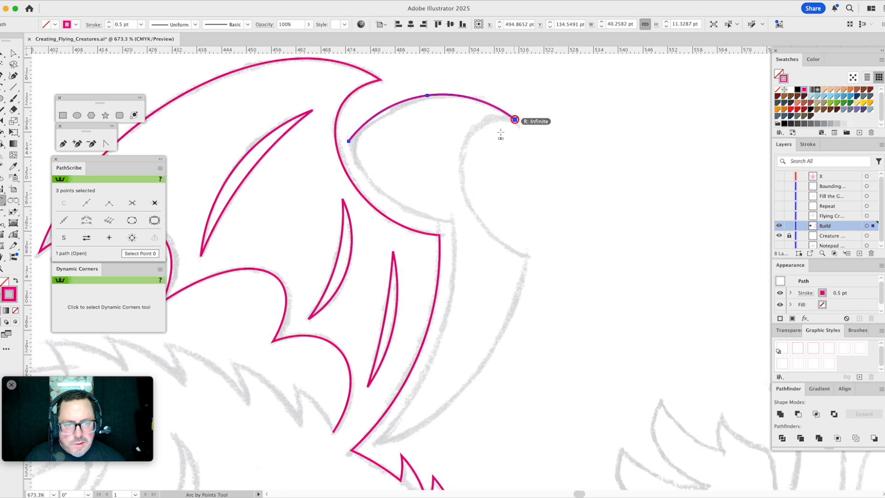
- Continue the second wing's outline with an arc from its pointed tip to the outer corner and another down to the wing's base
left_click(524, 254)
left_click(525, 254)
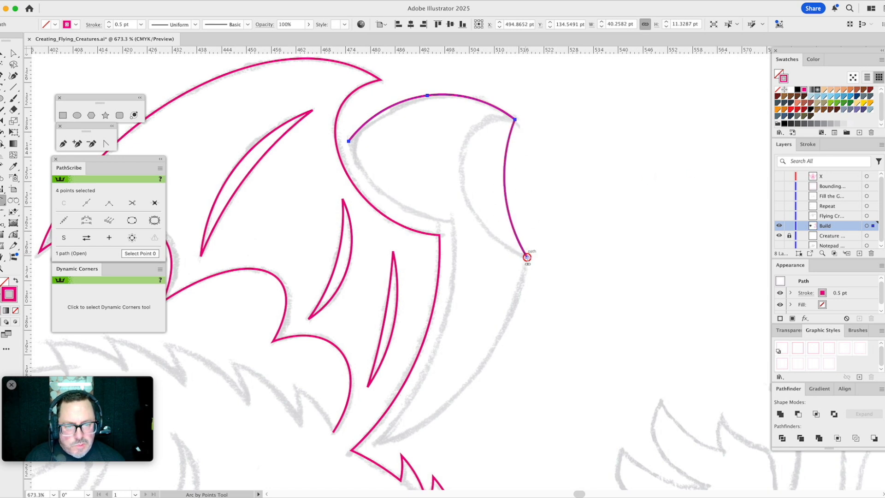
left_click(373, 445)
left_click(403, 434)
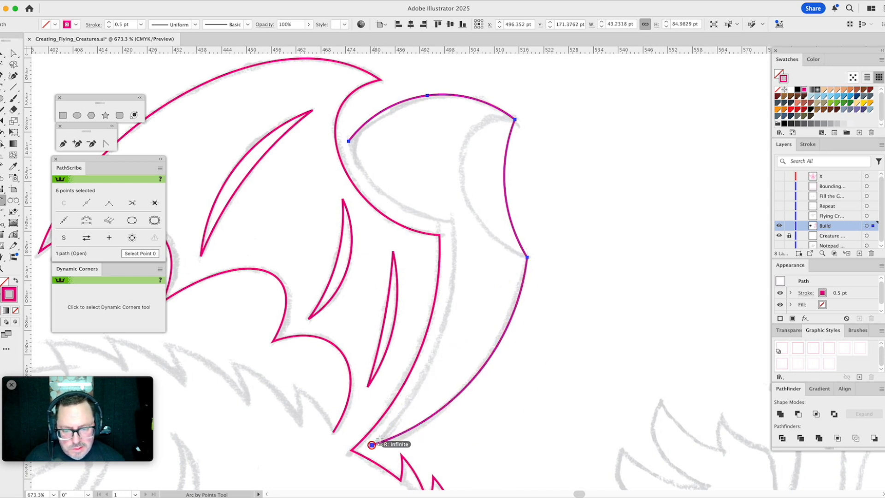
- Close the second wing's outline with arcs from the base up its inner edge and back to the starting point
left_click(452, 223)
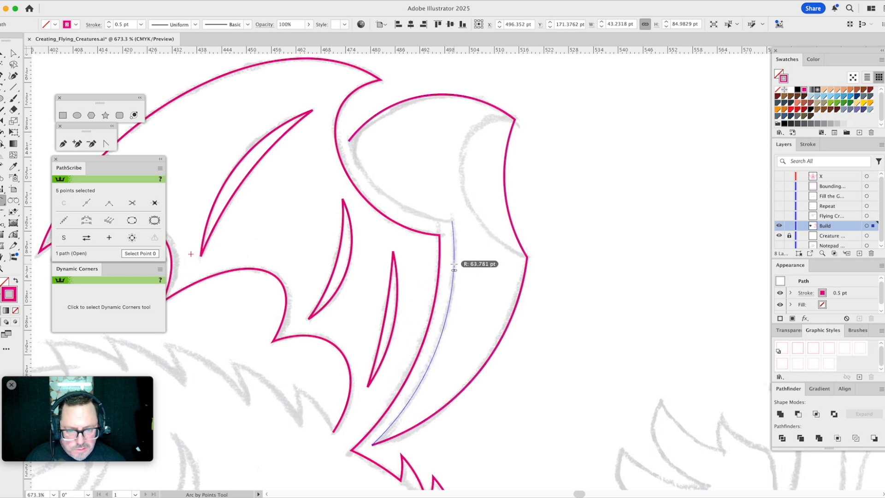
left_click(455, 268)
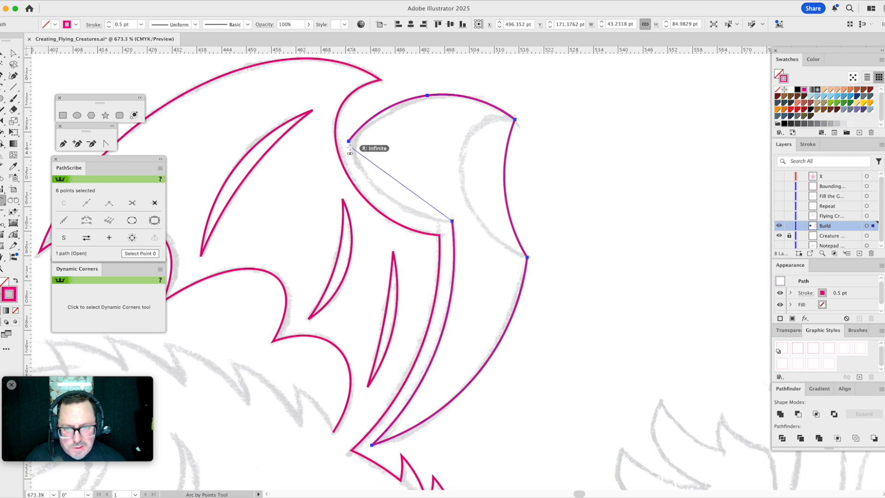
left_click(349, 142)
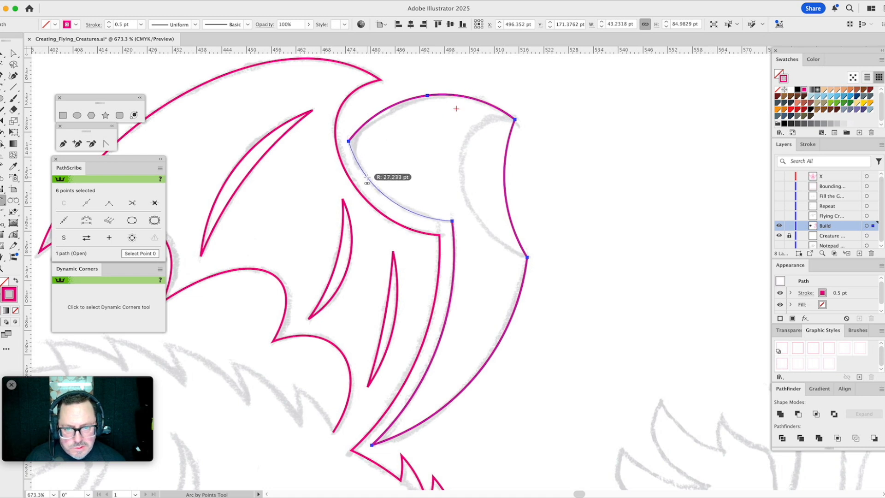
left_click(385, 192)
- Remove the extra middle anchor point from the second wing's upper arc while keeping the curve
key("a")
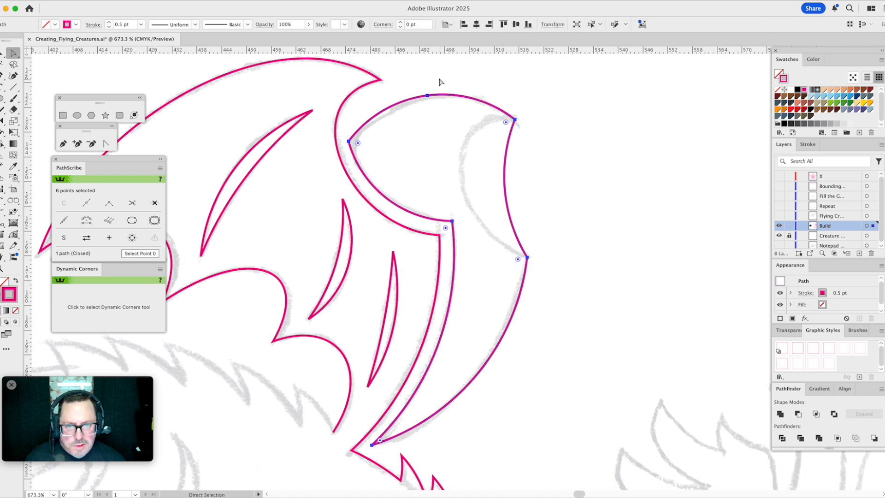
left_click_drag(439, 83, 416, 120)
left_click(156, 204)
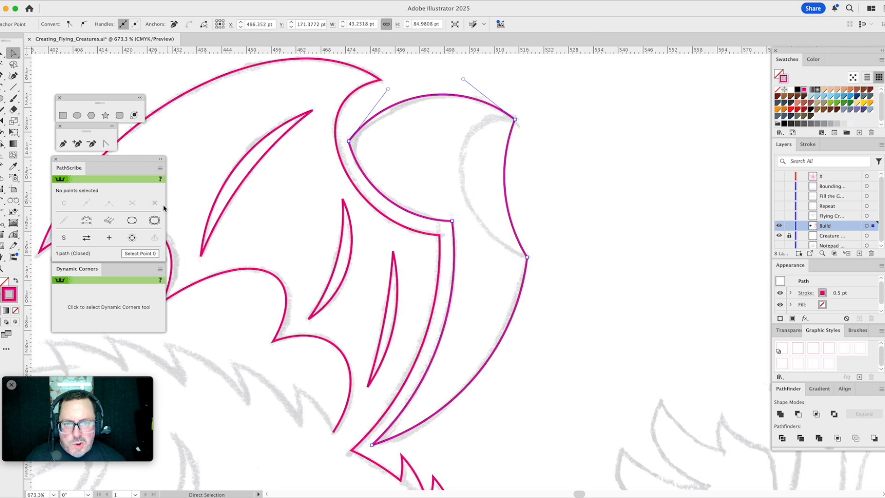
- Reshape the second wing's segment below the pointed tip with PathScribe into the deeper sketched hook curve, and deselect the shape
left_click_drag(517, 161, 472, 177)
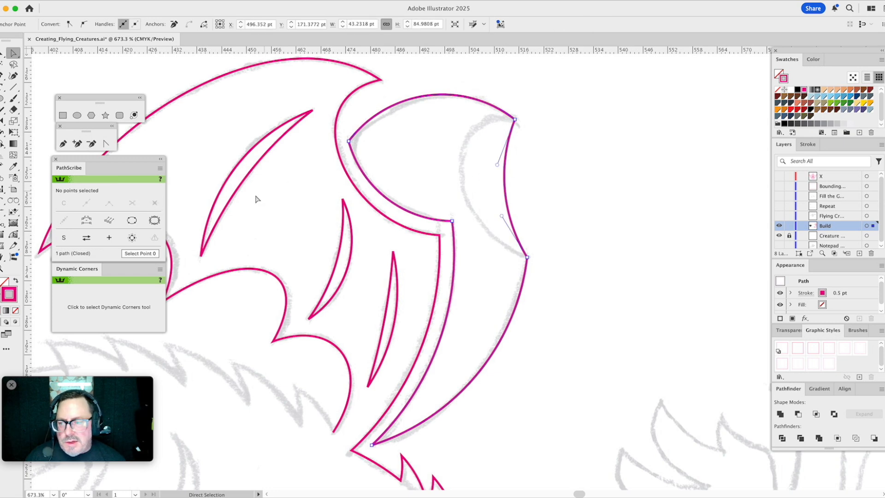
left_click(13, 234)
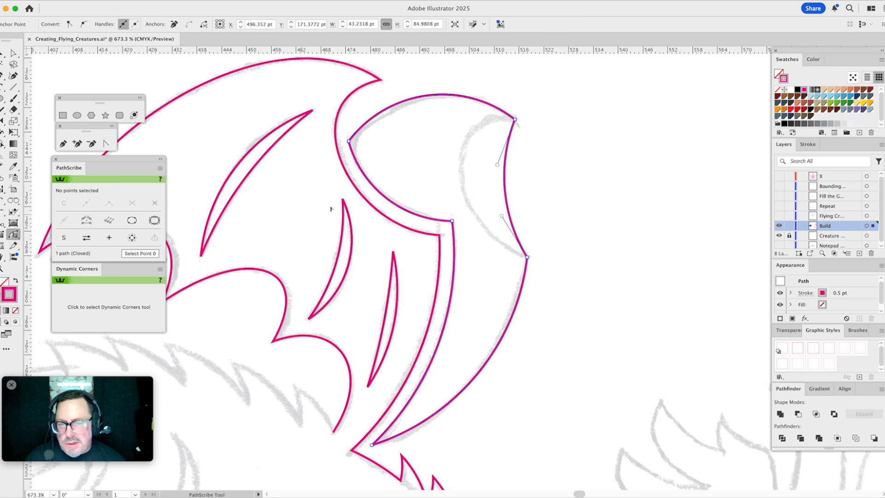
left_click_drag(499, 165, 426, 118)
left_click_drag(502, 216, 454, 233)
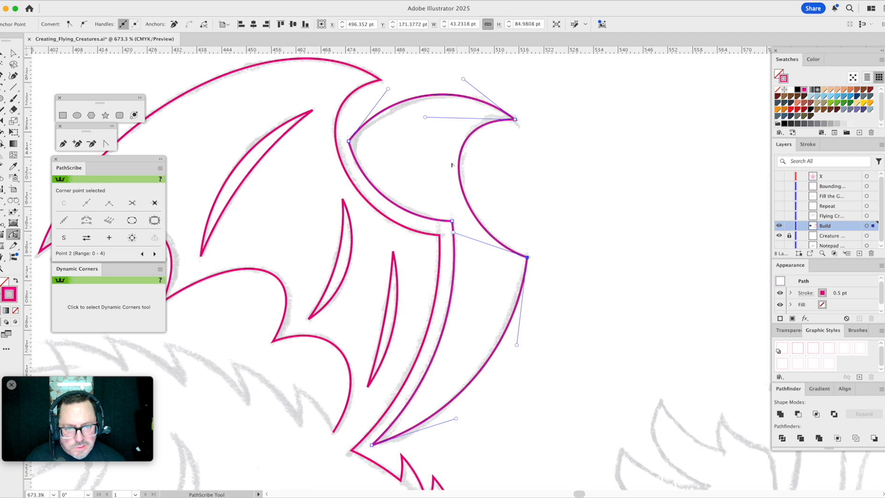
left_click_drag(425, 117, 433, 111)
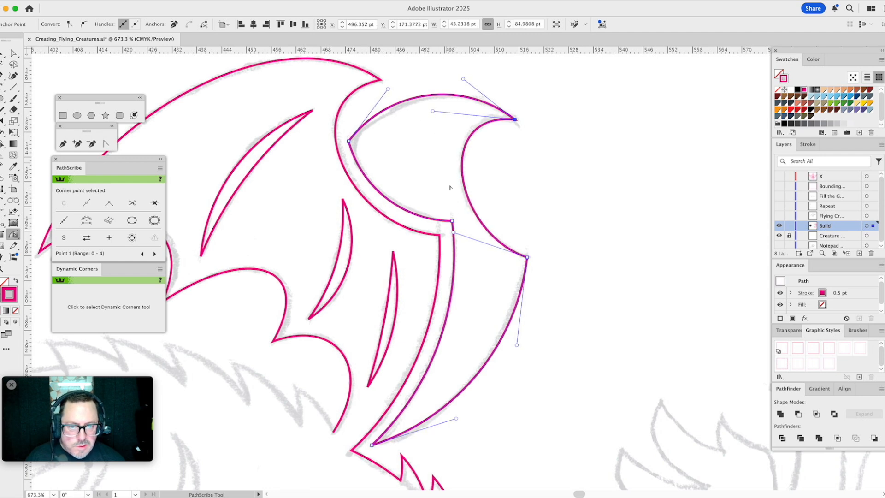
left_click(581, 238)
- Try rounding the second wing's corner nearest the first wing to a radius of about 3.65 pt
left_click_drag(309, 266, 522, 265)
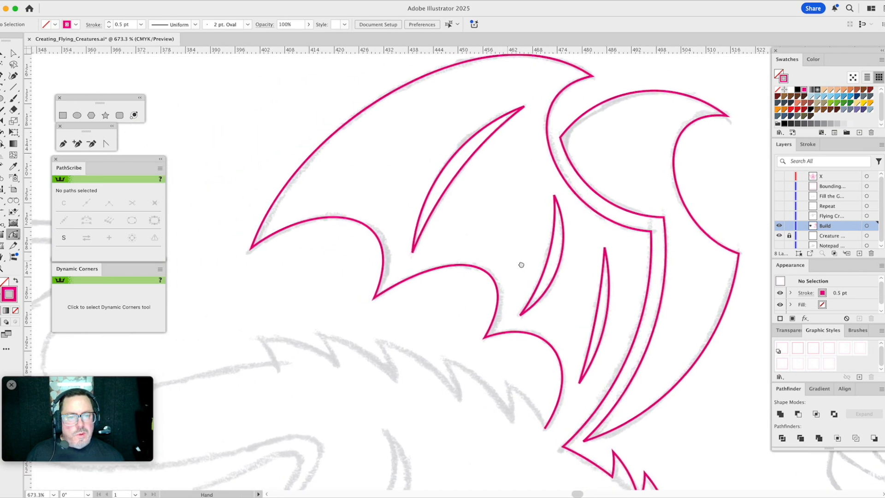
key("a")
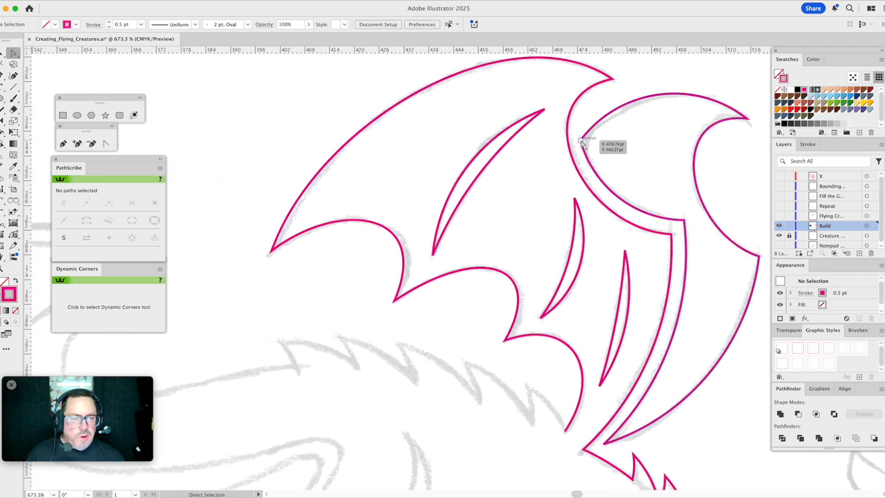
left_click(581, 140)
left_click_drag(592, 144, 599, 145)
key("v")
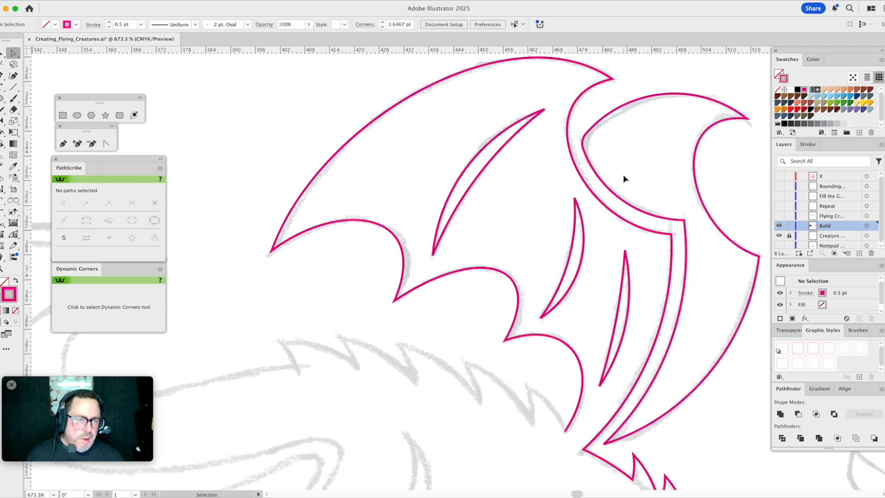
left_click(624, 179)
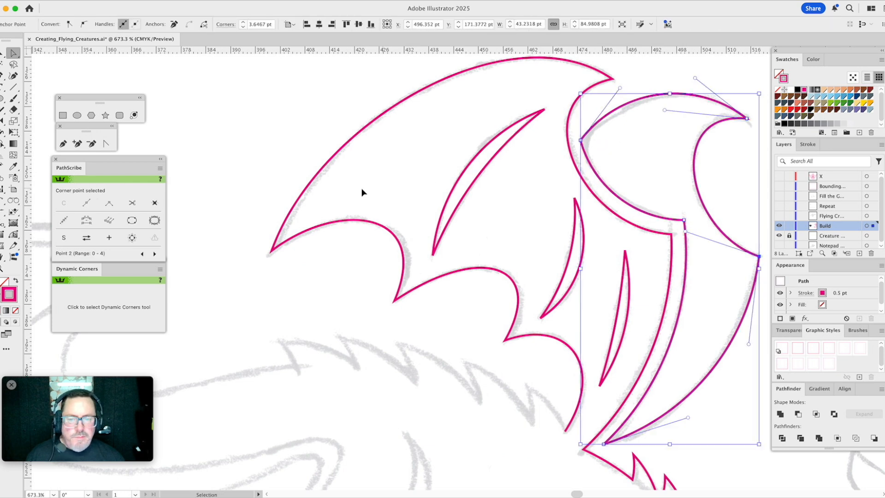
left_click(340, 262)
- Extend the first wing's outline from its open lower end with an arc up to the nearest sketched back spike's tip
left_click_drag(496, 355, 484, 164)
left_click_drag(461, 211, 550, 197)
left_click(4, 201)
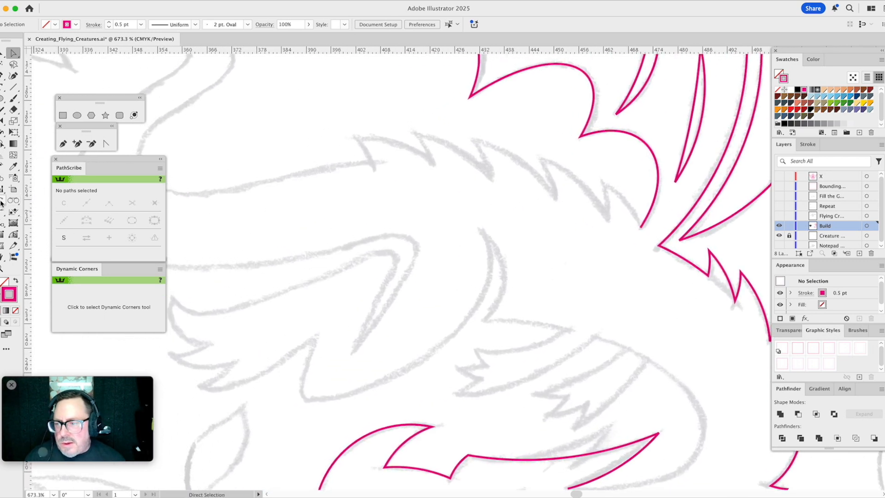
left_click_drag(588, 222, 628, 249)
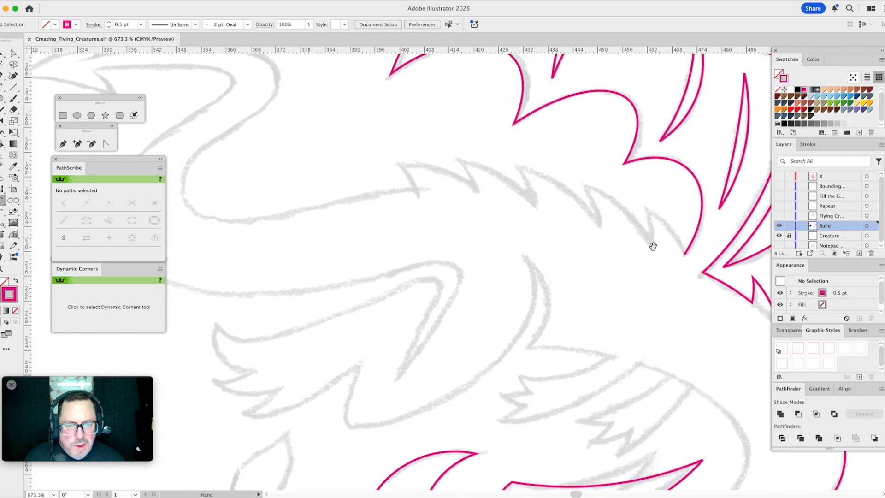
left_click_drag(684, 254, 663, 220)
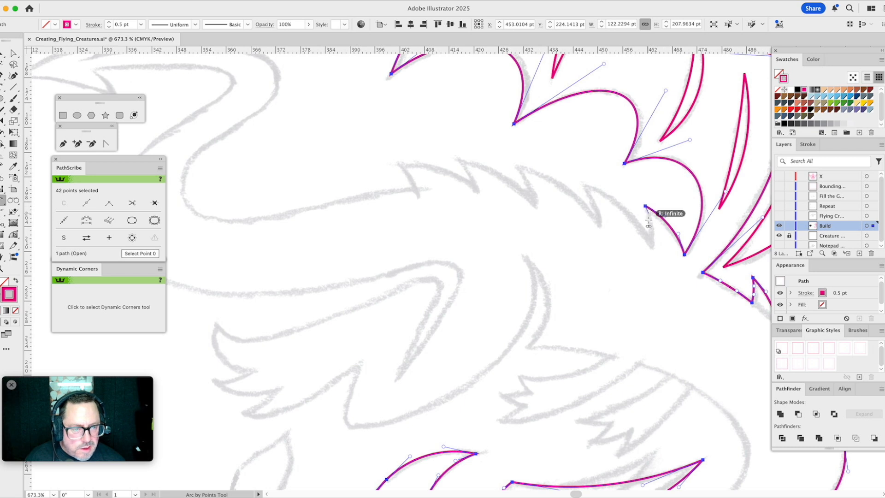
- Continue the back outline with a short arc into the notch below the spike and a longer arc to the next spike's tip
left_click(652, 245)
left_click(652, 234)
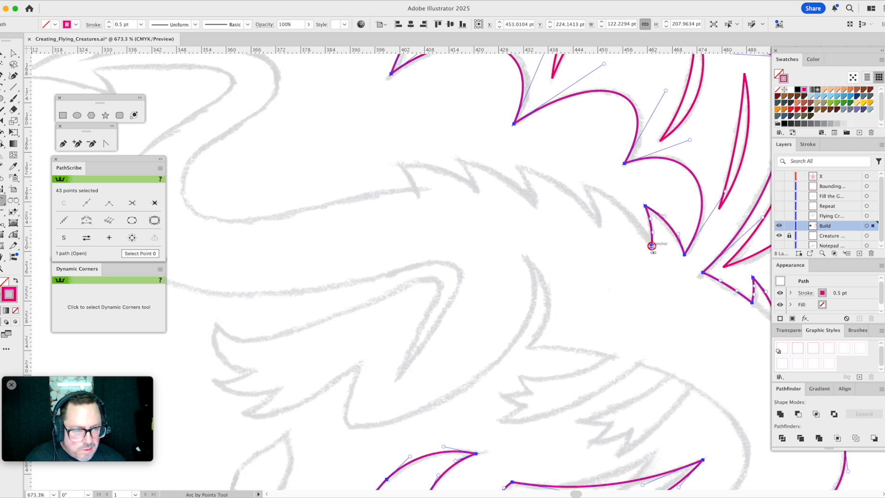
left_click(582, 184)
left_click(619, 206)
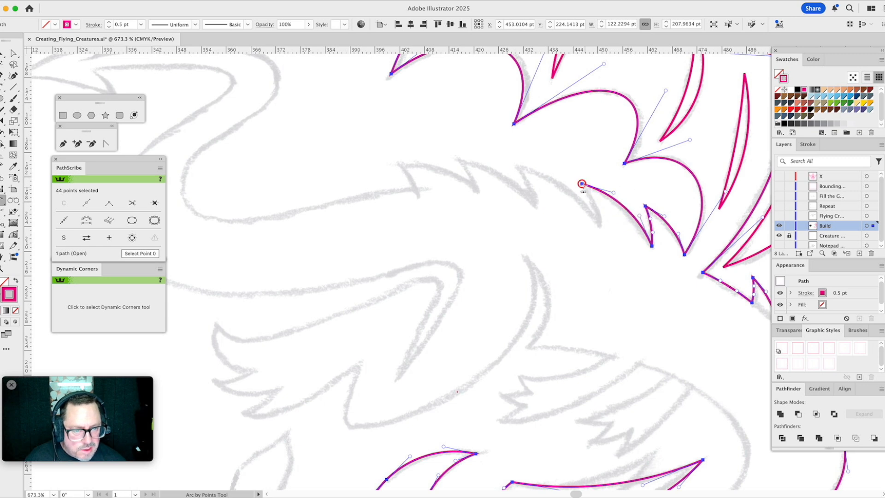
- Continue the back outline with a short arc into the notch after the second spike and a longer arc to the third spike's tip
left_click(600, 226)
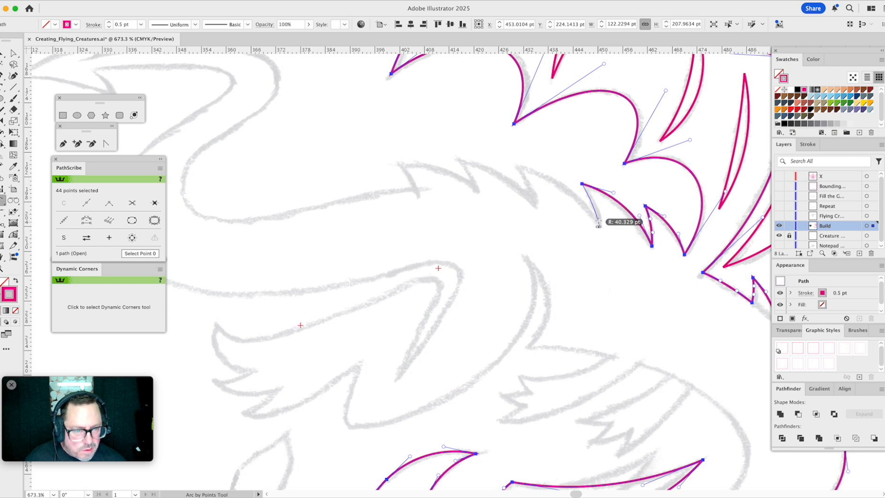
left_click(601, 208)
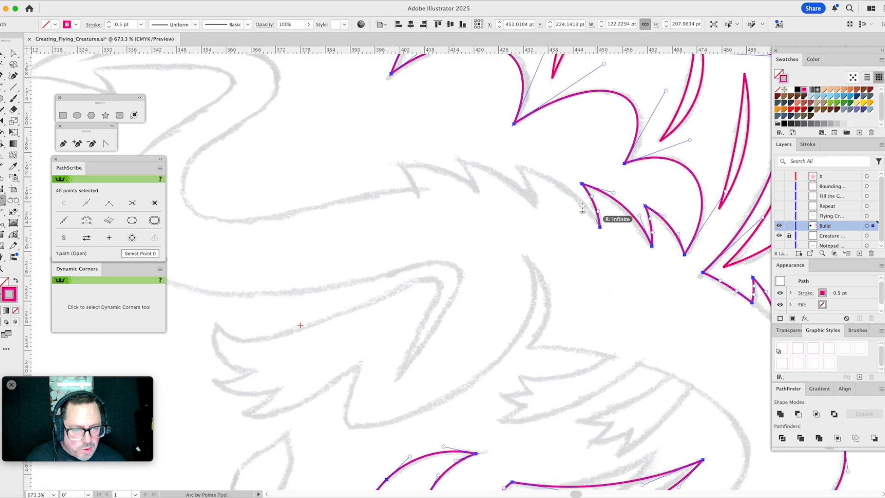
left_click(518, 167)
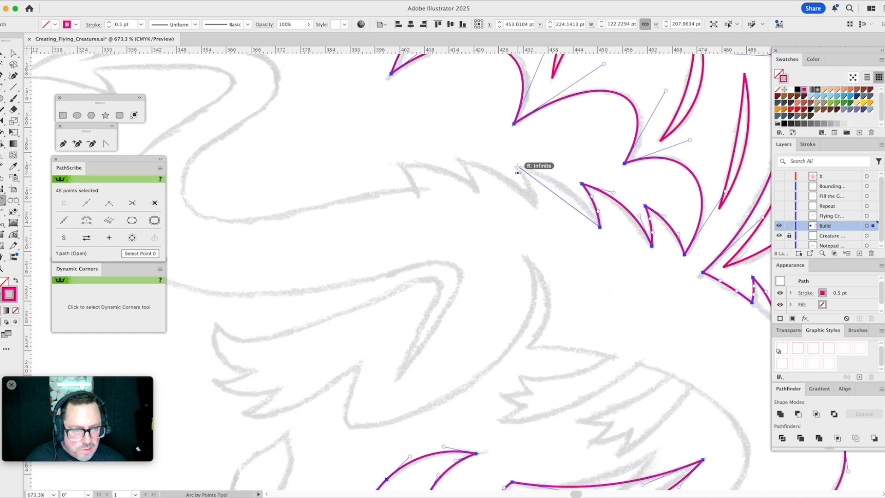
left_click(558, 184)
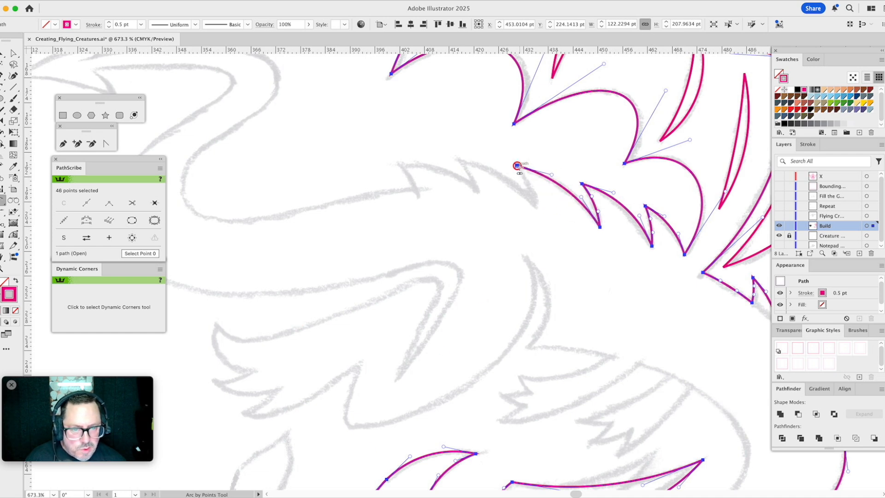
- Add a short arc down the third spike into its notch and a longer arc up to the fourth spike's tip
left_click(518, 167)
left_click(535, 204)
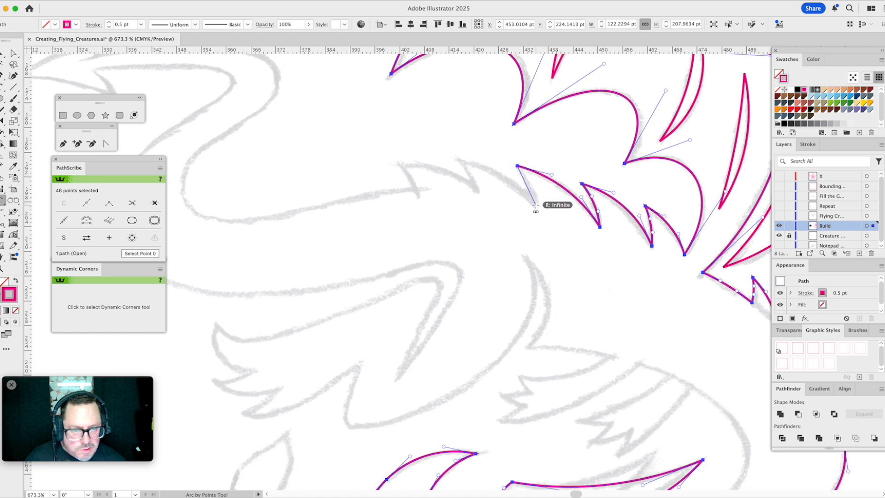
left_click(531, 193)
left_click(536, 204)
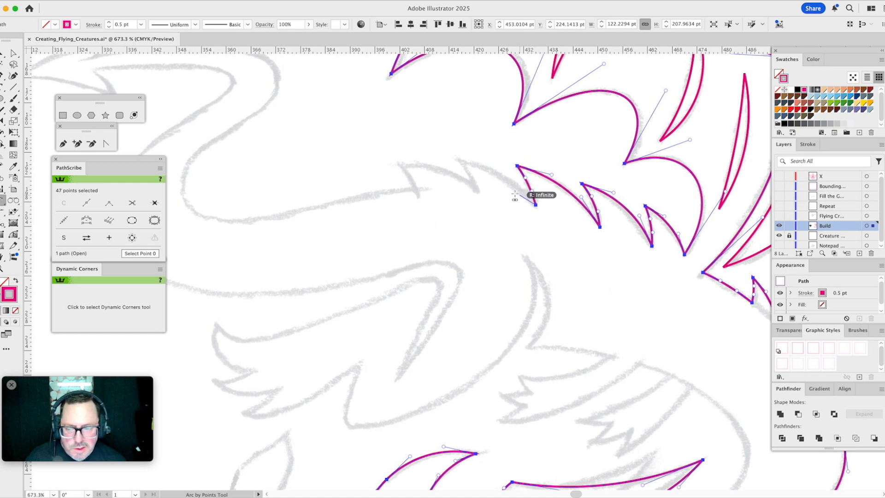
left_click(459, 159)
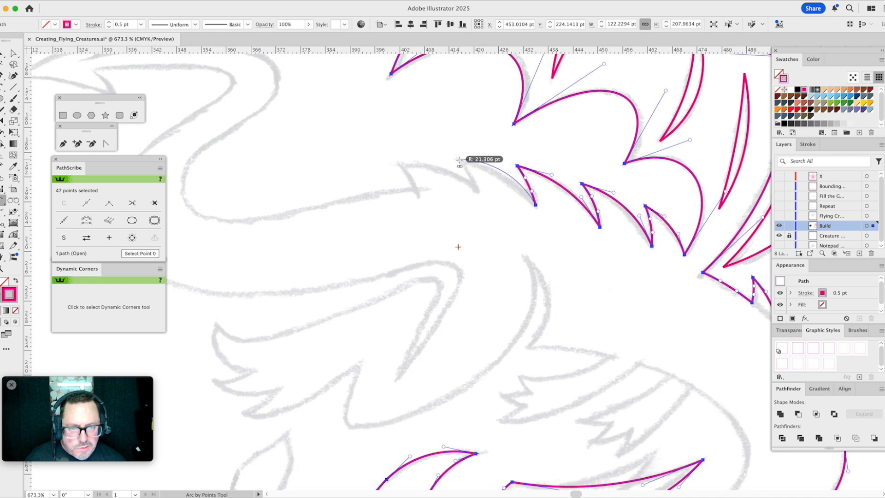
left_click(485, 171)
- Trace the fourth spike's inner edge into its notch and arc onward to the fifth, last spike's tip
left_click(459, 159)
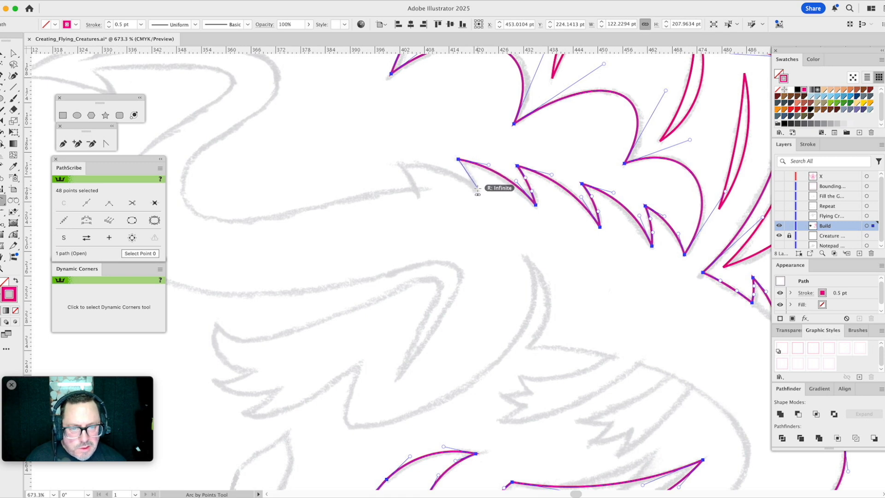
left_click(477, 187)
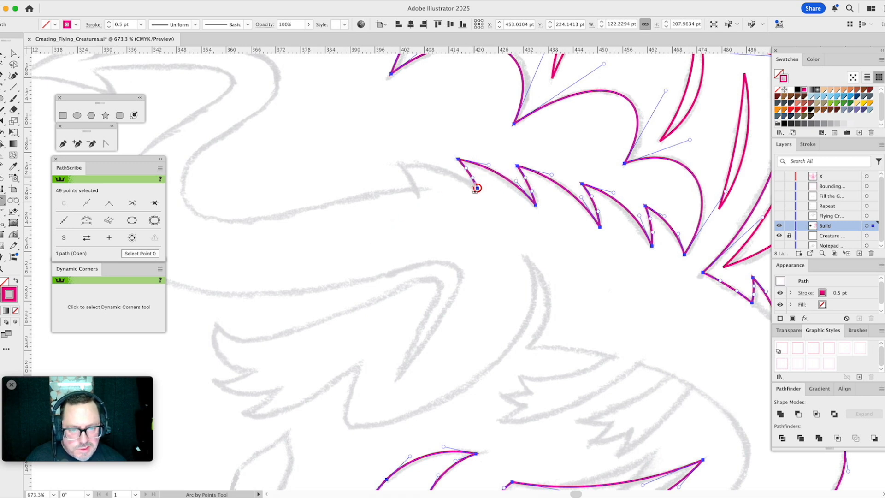
left_click(401, 167)
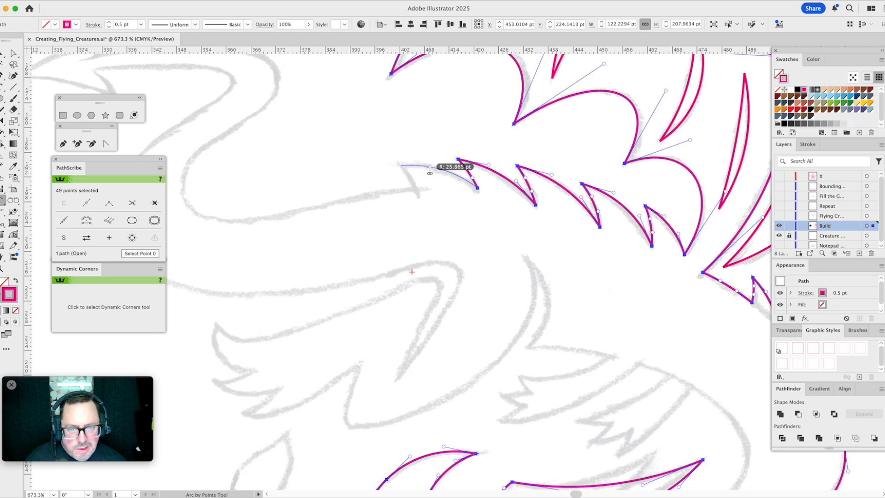
left_click(430, 171)
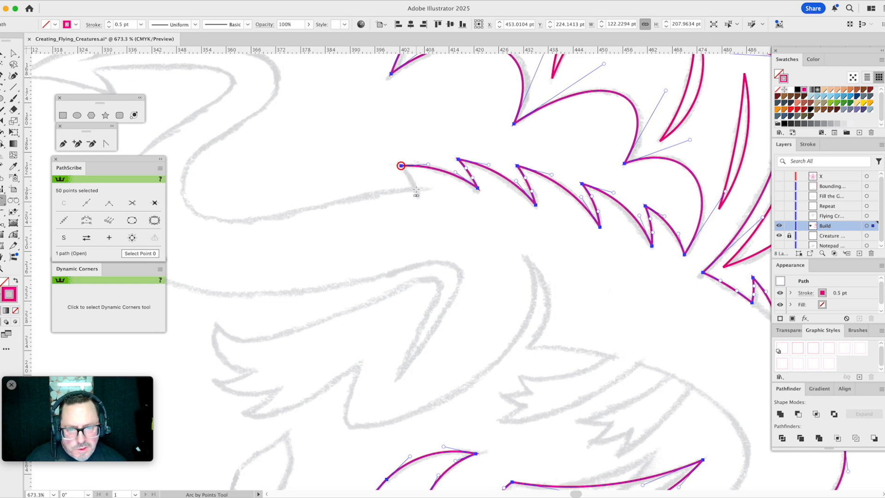
- Finish the last spike with a short arc down to the sketched tail line, and deselect the path
left_click(417, 193)
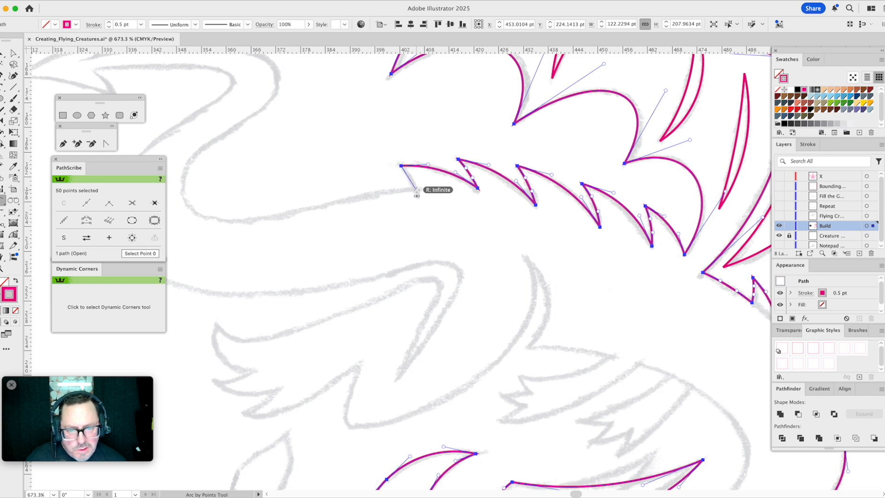
left_click(417, 189)
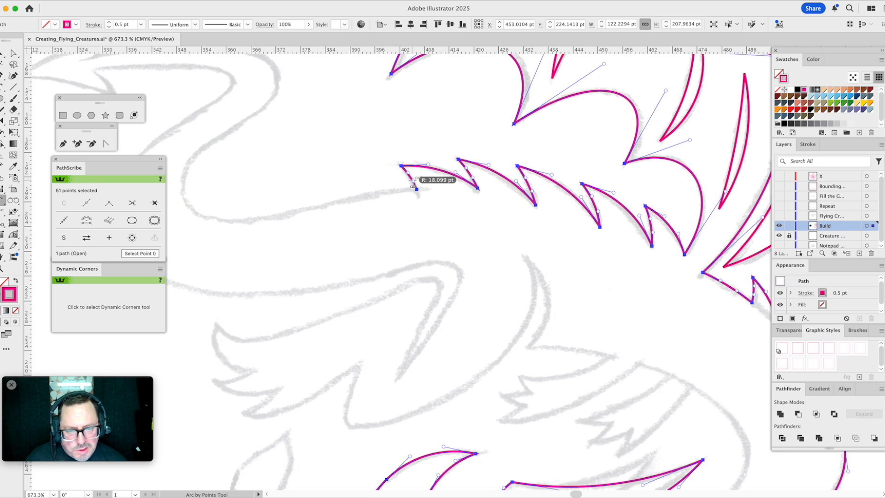
key("space")
left_click(398, 120, "super")
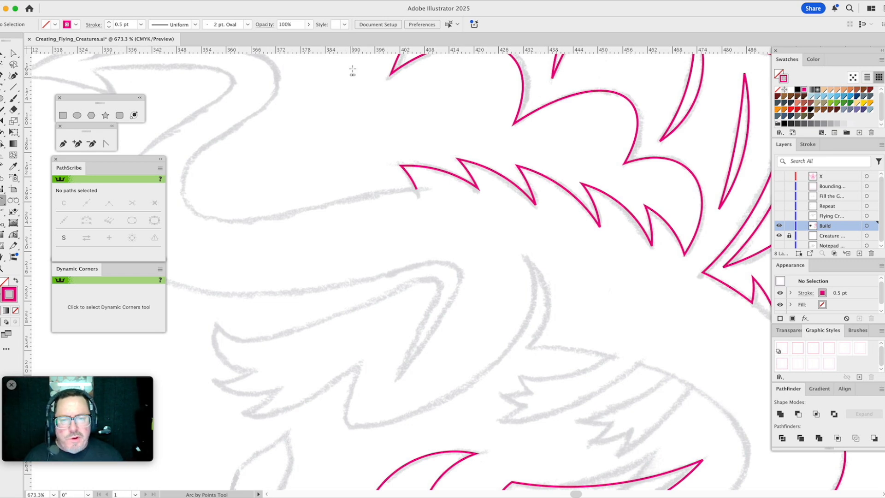
- Extend the outline from the last spike's base with the Pen tool along the tail's S-bend to the upper inner corner of the arrowhead
mouse_move(397, 123)
left_mouse_down()
mouse_move(463, 150)
mouse_move(592, 237)
left_mouse_up()
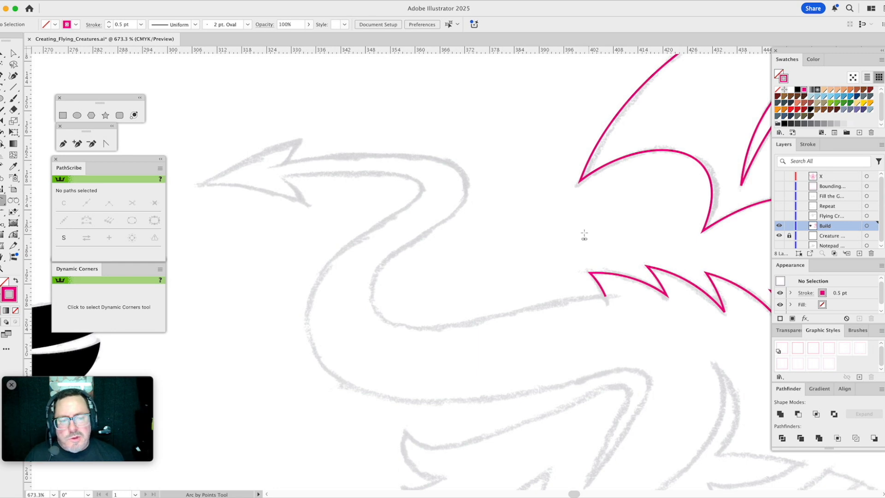
left_click(64, 144)
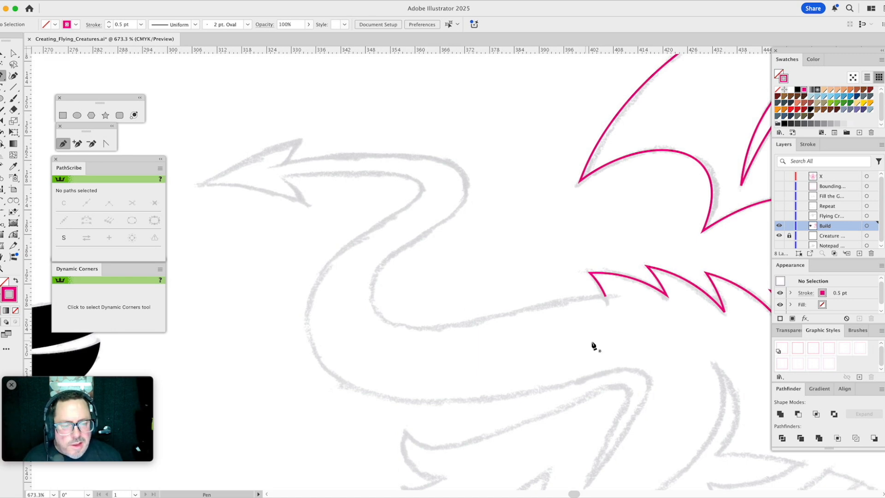
left_click(606, 297)
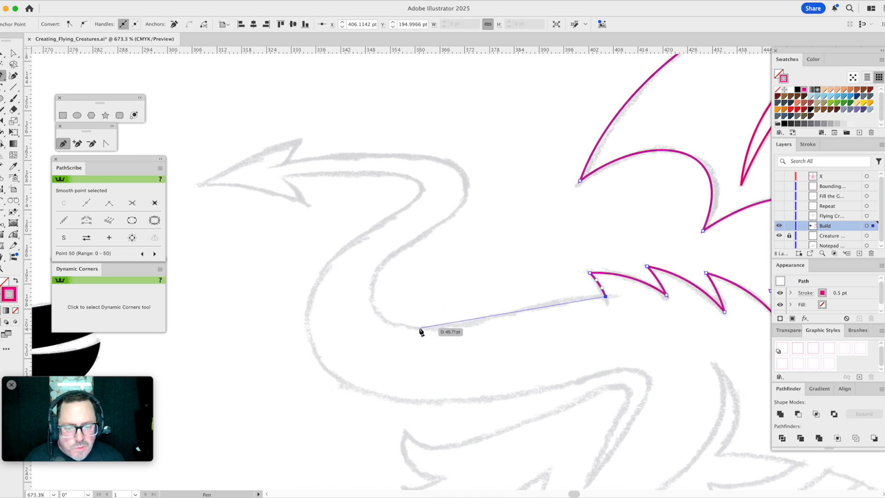
left_click_drag(423, 329, 378, 328)
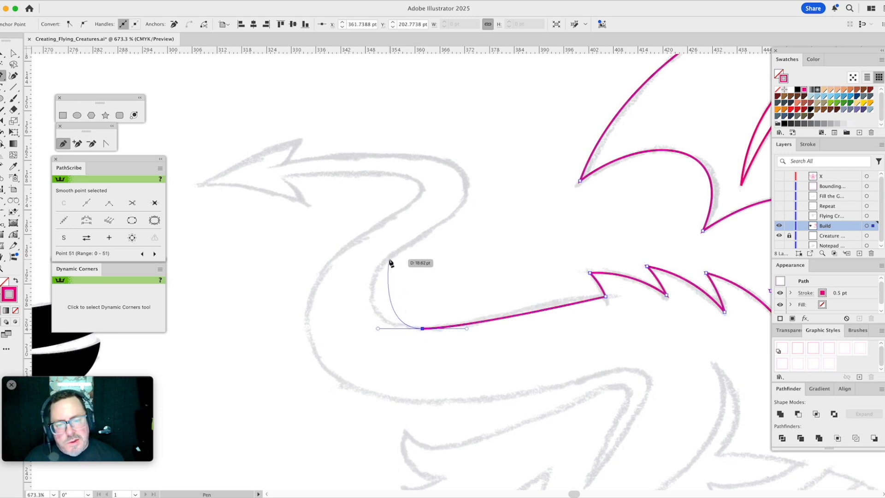
left_click_drag(388, 259, 425, 234)
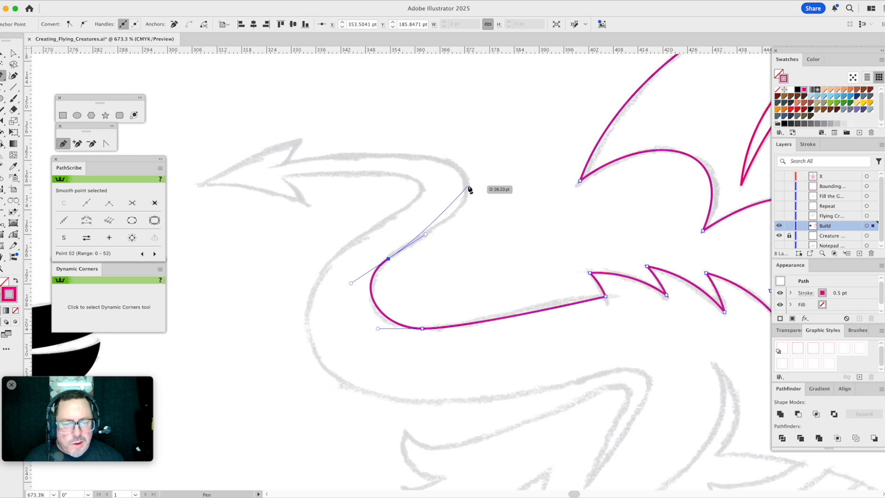
left_click_drag(467, 185, 465, 157)
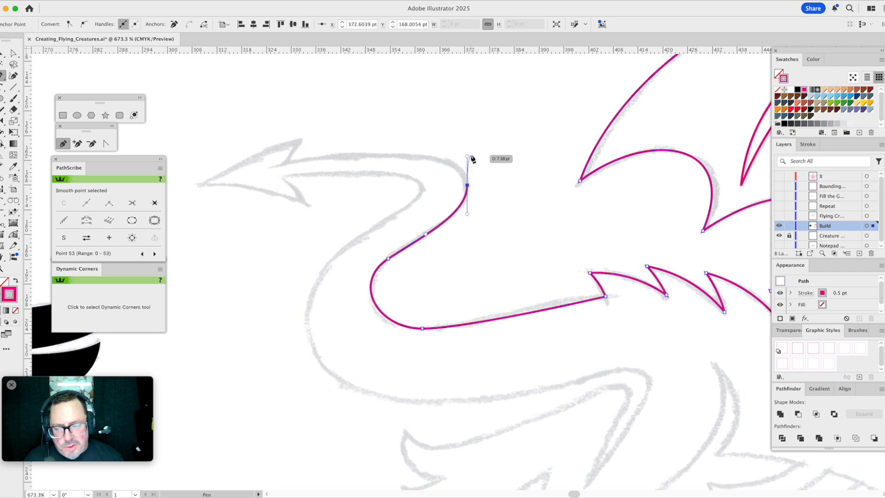
left_click(285, 165)
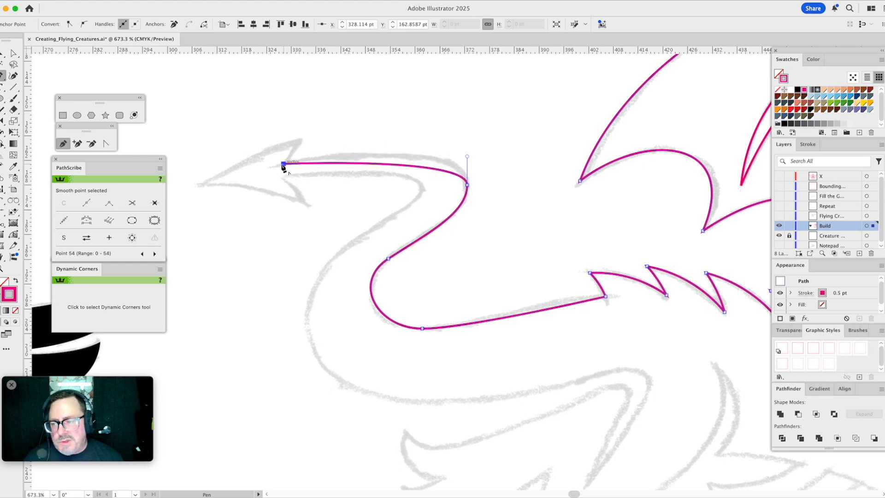
- Trace the tail's arrowhead with four arcs: to the upper barb, the point, the lower barb, and back to the tail's lower edge
left_click(2, 203)
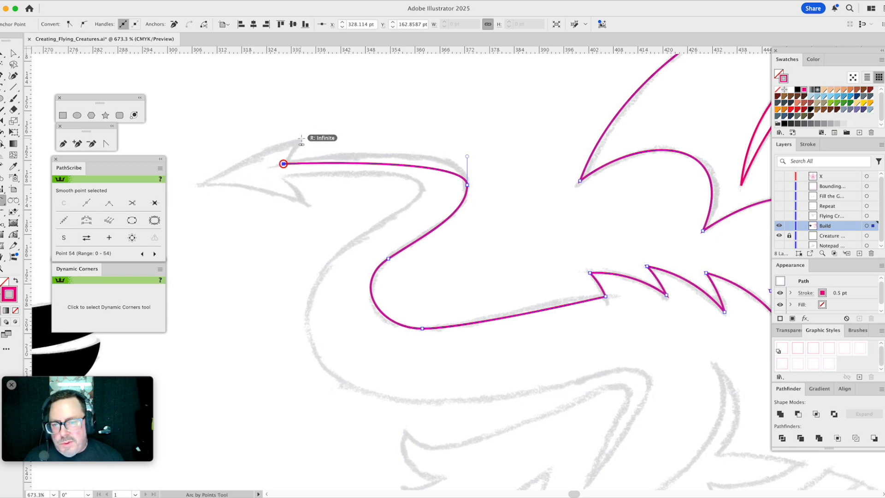
left_click(300, 139)
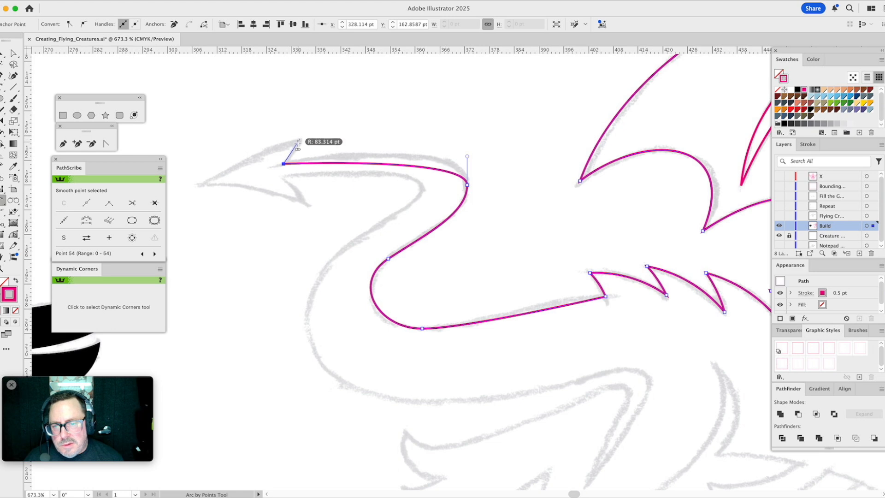
left_click(295, 148)
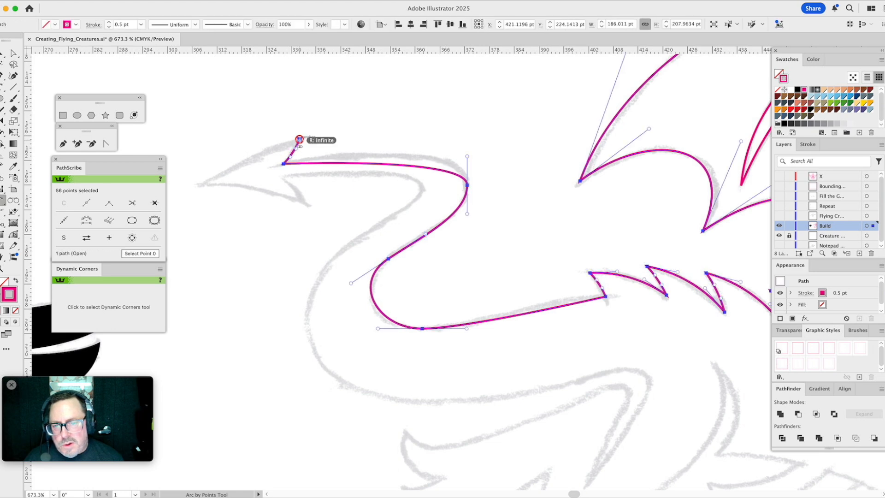
left_click(197, 184)
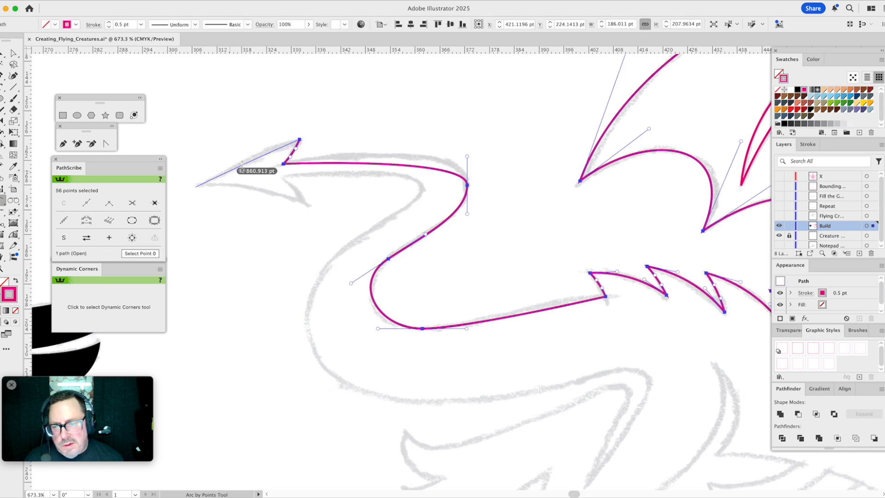
left_click(210, 183)
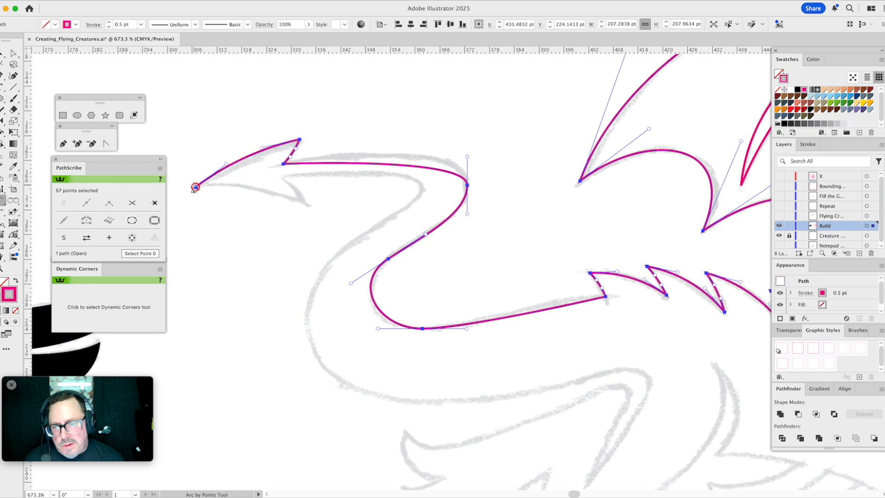
left_click(305, 203)
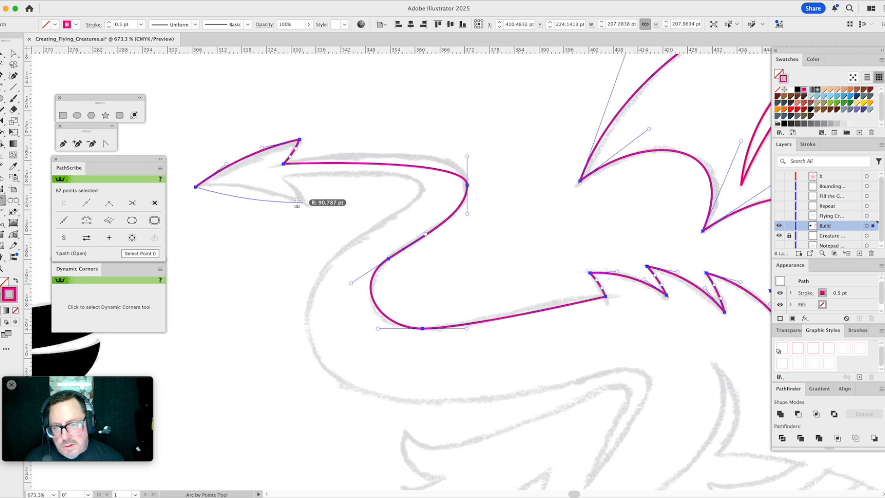
left_click(259, 189)
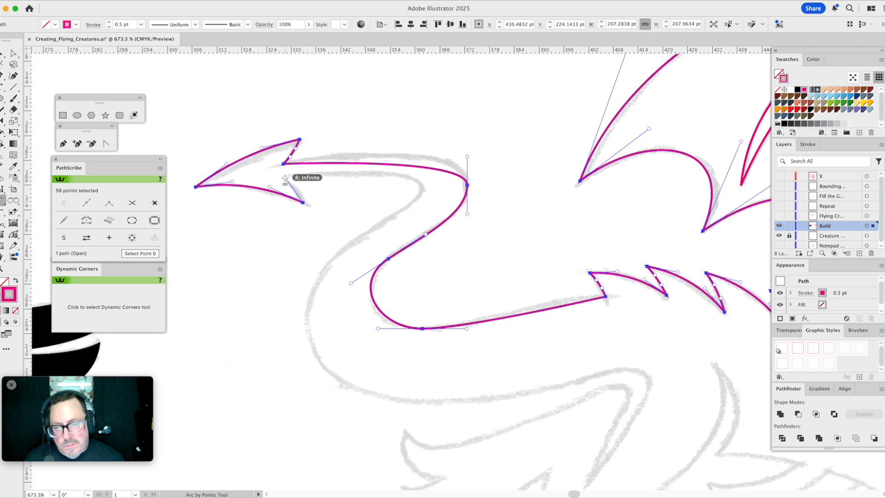
left_click(284, 178)
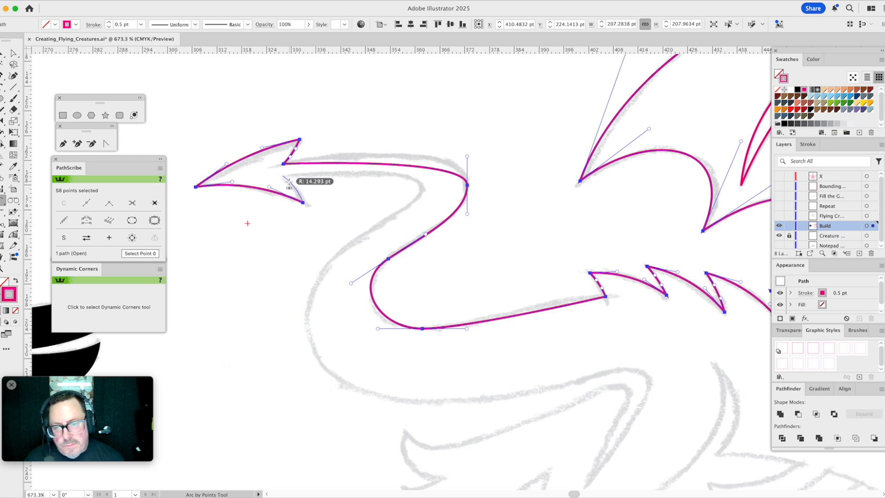
left_click(317, 183)
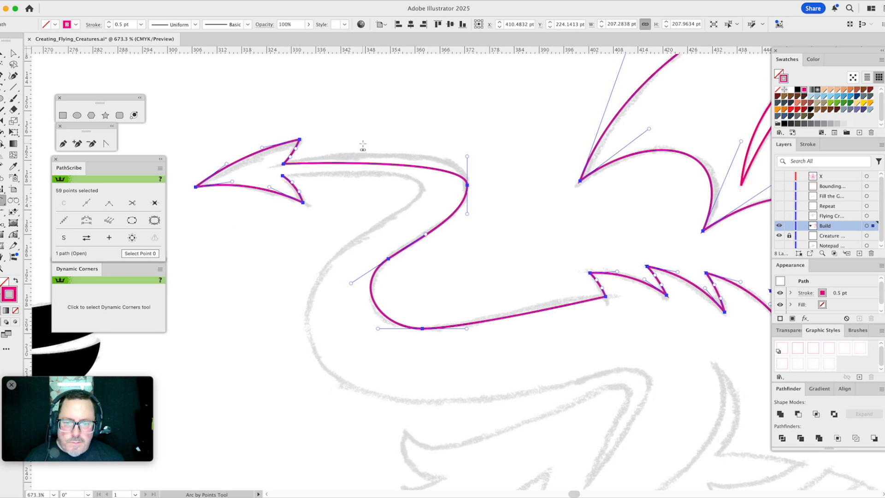
- Reshape the tail's upper edge beside the arrowhead with PathScribe so it arches along the sketch into the outer bend
key("a")
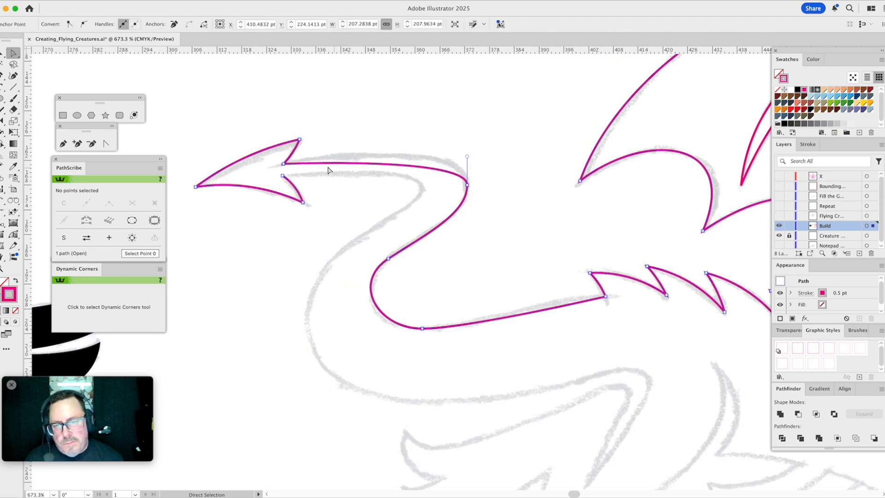
left_click(13, 235)
left_click_drag(333, 164, 372, 145)
left_click_drag(467, 157, 469, 149)
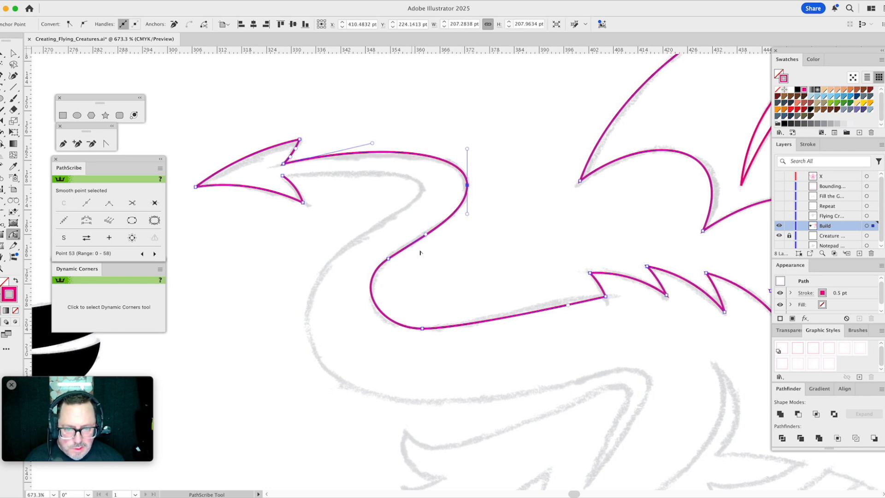
- Refine the handles around the tail's inner bend and curve the segment leaving the last spike to follow the sketch
left_click(427, 232)
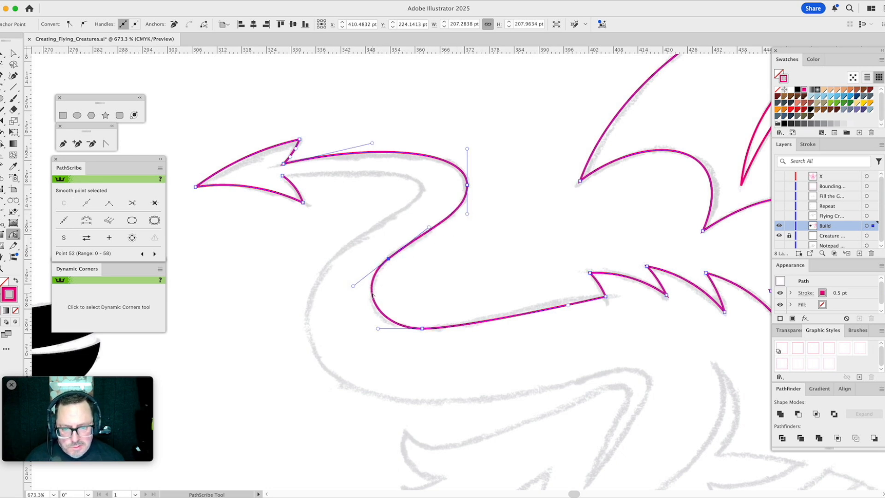
left_click_drag(378, 329, 372, 329)
left_click_drag(569, 305, 536, 301)
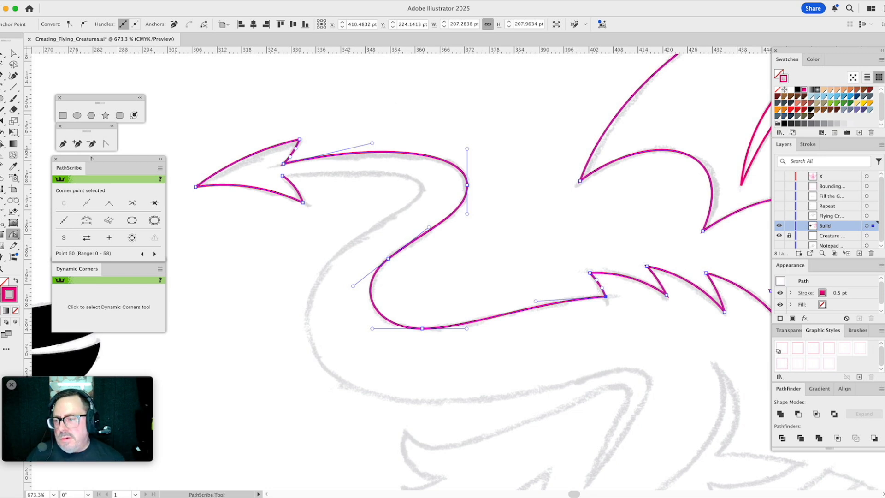
- Extend the outline with the Pen tool from the arrowhead's lower inner corner along the tail's lower edge, around both bends, to its underside
left_click(63, 144)
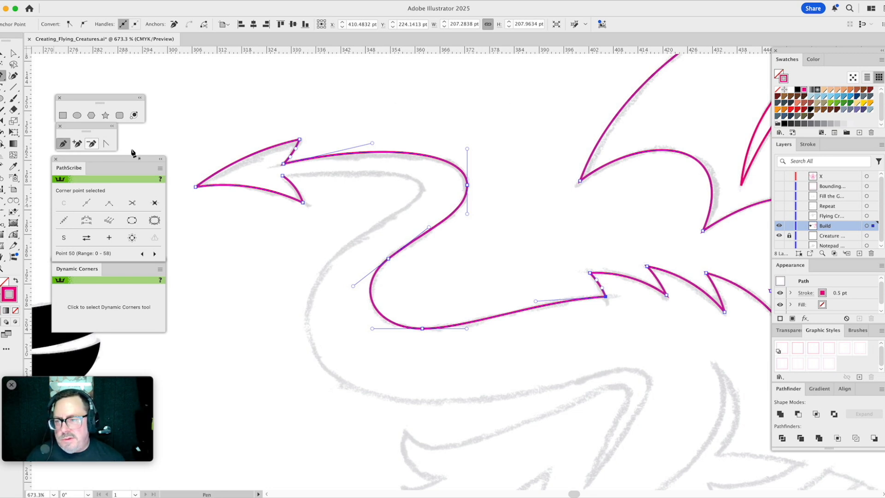
left_click_drag(283, 177, 422, 204)
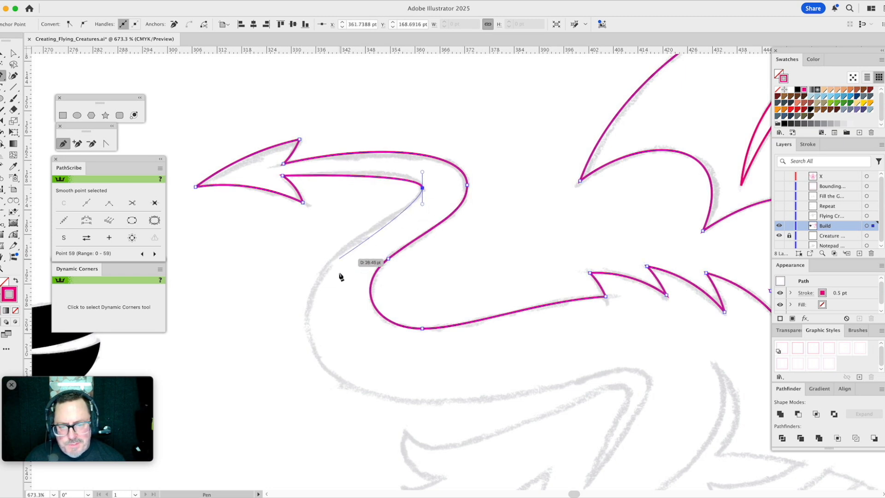
left_click_drag(306, 321, 320, 399)
key("space")
left_click_drag(422, 364, 379, 248)
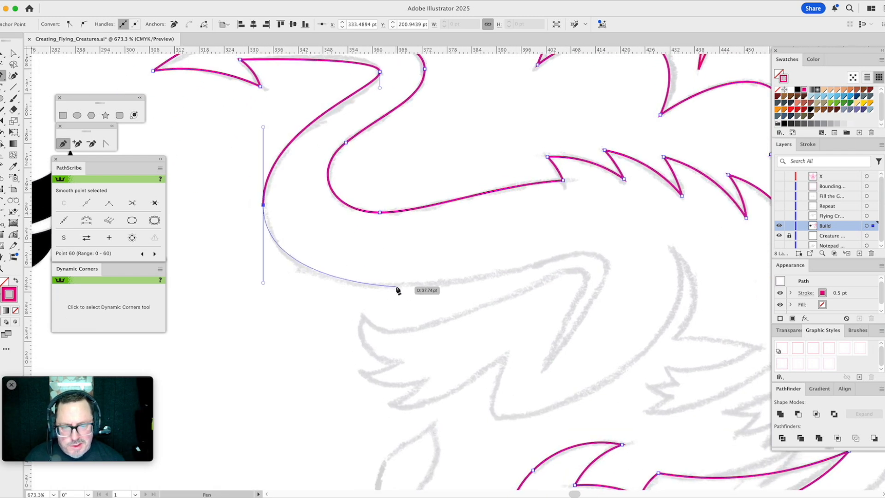
left_click_drag(397, 287, 437, 295)
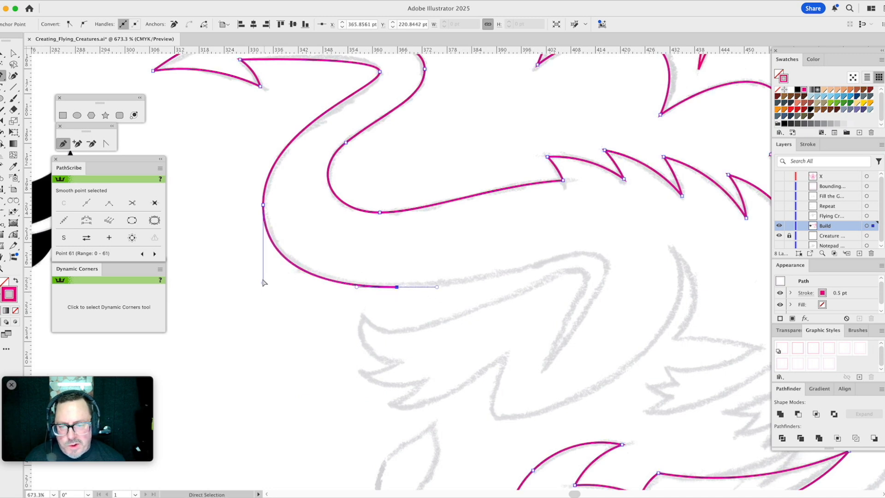
left_click_drag(264, 284, 265, 279)
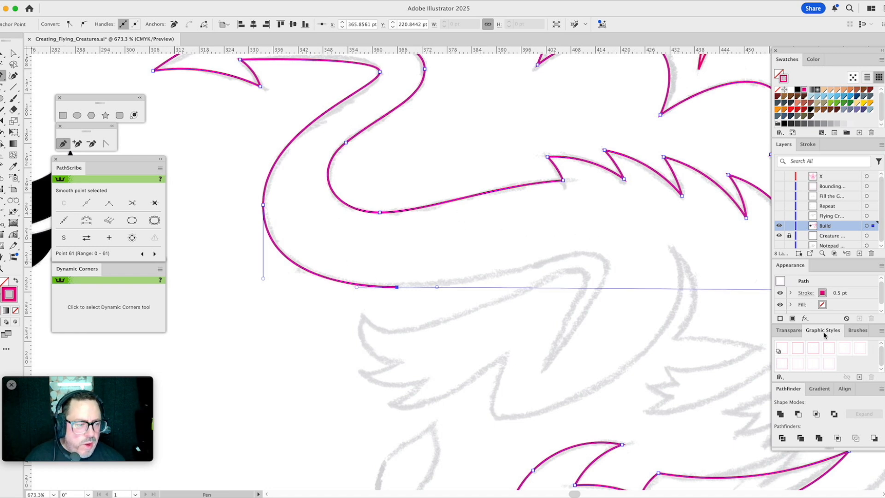
- Set the dragon outline's stroke weight to 0.25 pt
left_click(812, 144)
left_click(845, 159)
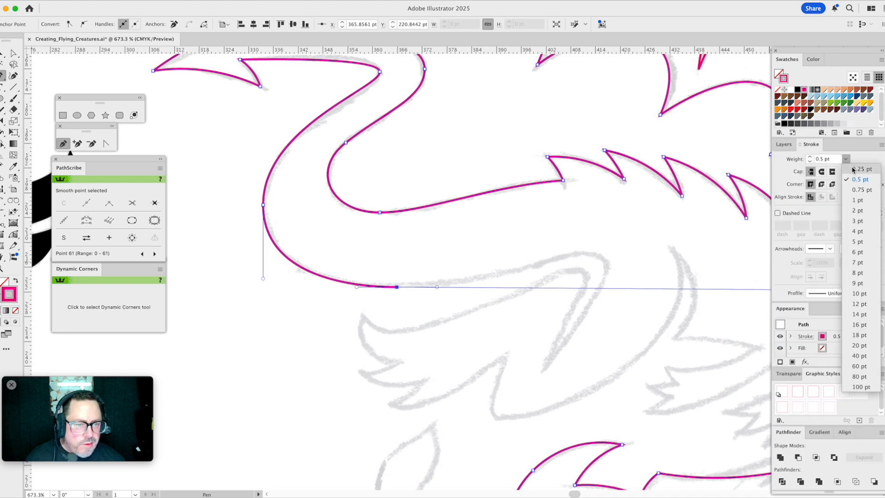
left_click(853, 170)
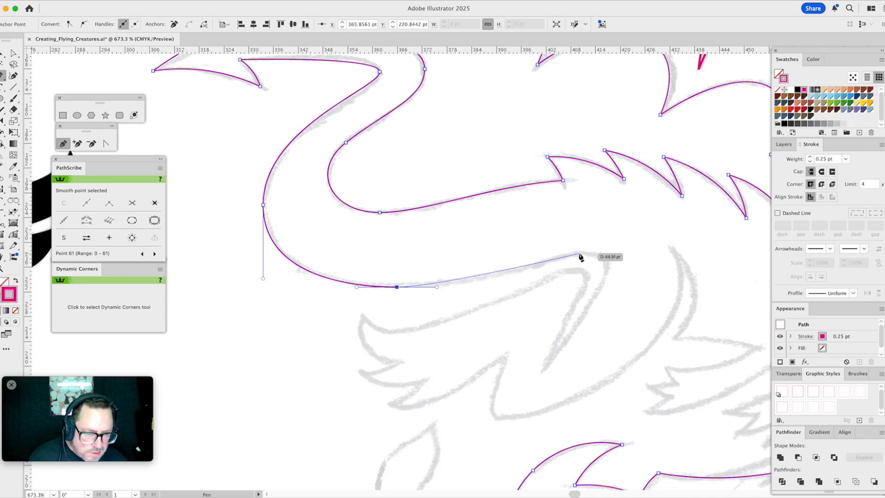
- Continue the outline from the tail's underside around the rounded corner by the hind leg and down to the sharp crease, bowing the last segment outward
left_click_drag(578, 254, 604, 252)
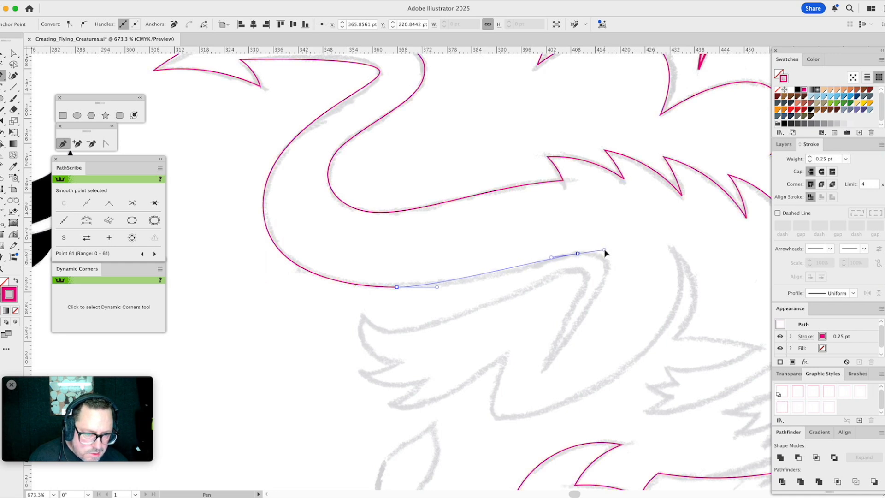
left_click_drag(605, 253, 598, 294)
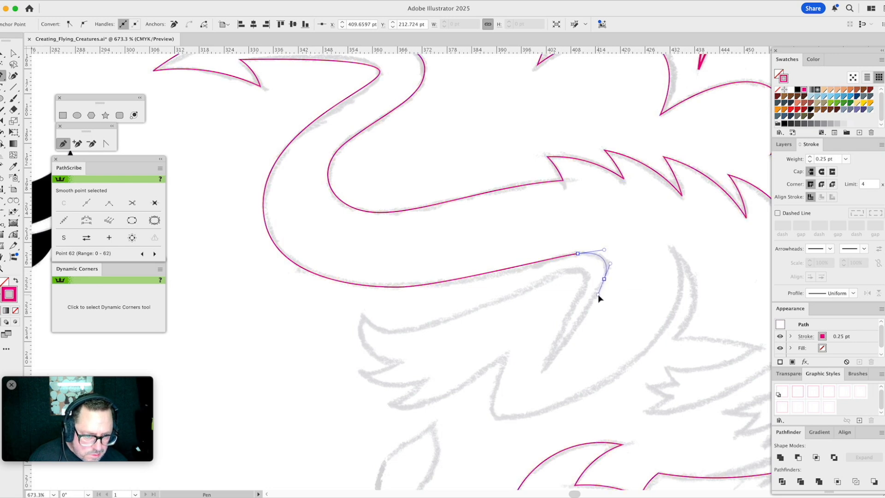
left_click(542, 371)
key("a")
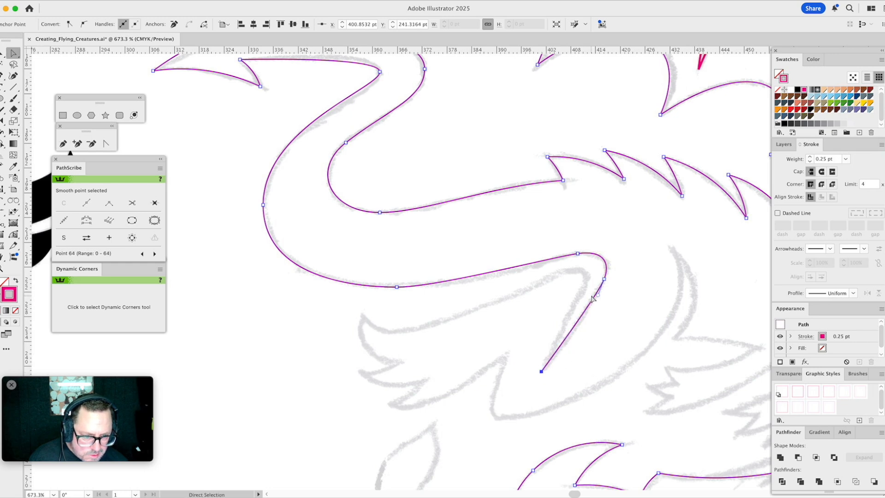
left_click_drag(600, 298, 591, 320)
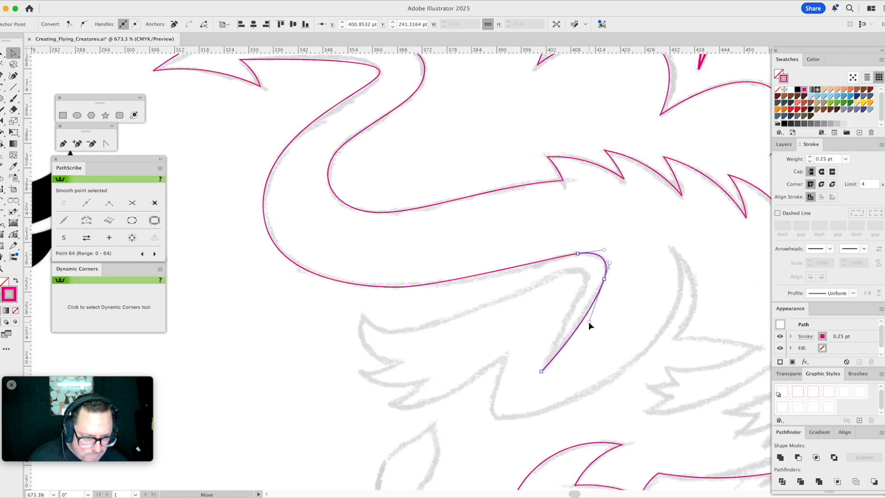
- Lengthen and tilt the handle at the tail's underside anchor so the segment toward the rounded leg corner follows the sketch
left_click(396, 286)
left_click_drag(437, 287, 493, 283)
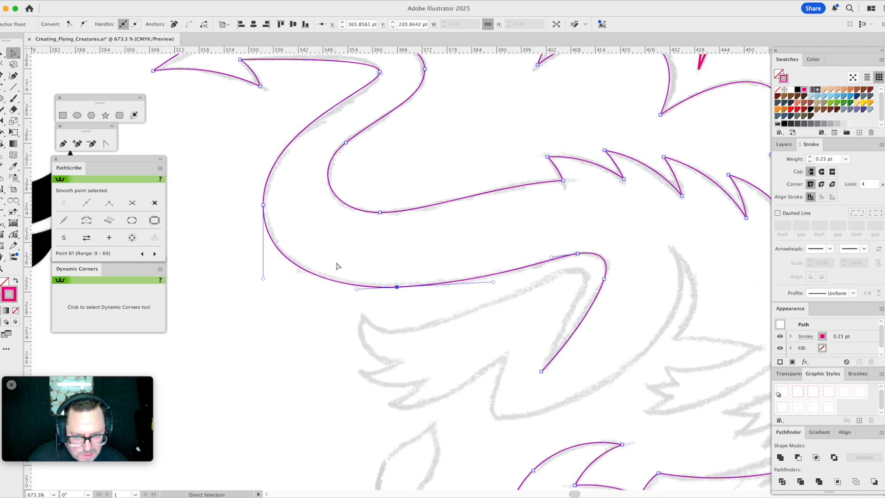
left_click(540, 235)
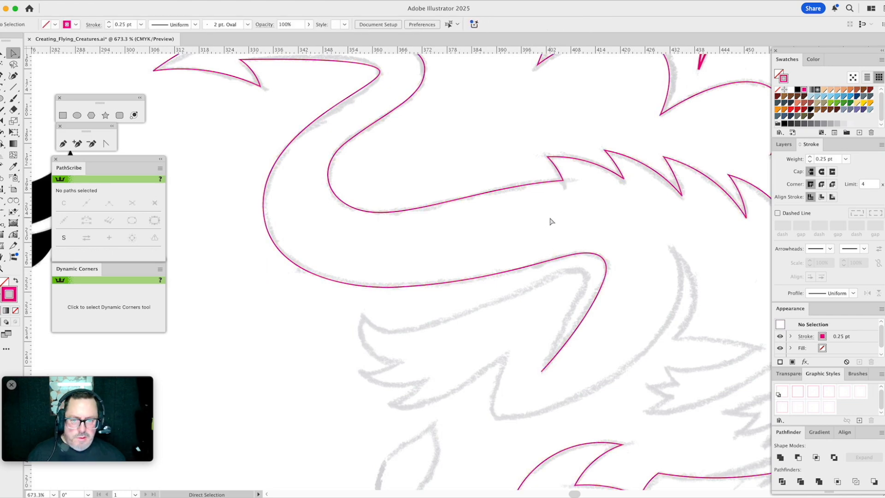
- Reshape the tail's lower edge with PathScribe, arching it beside the arrowhead and extending the handles through the tight bend and the wide curve below
left_click_drag(441, 165, 530, 245)
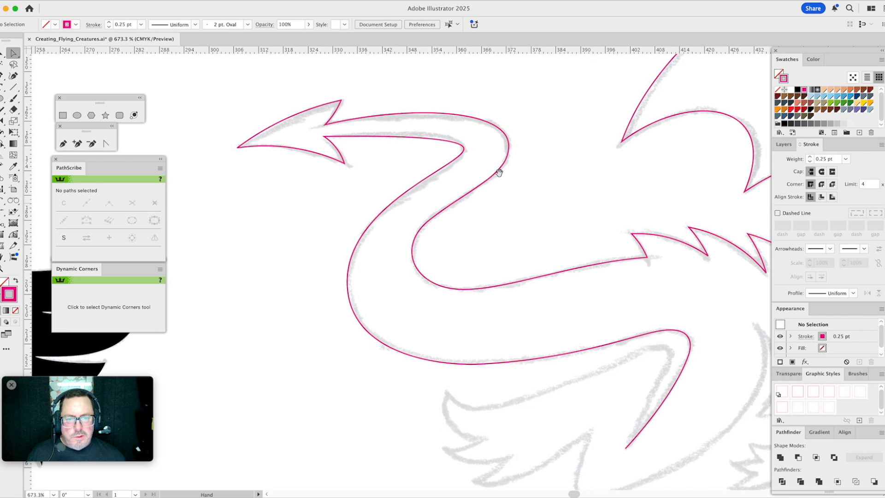
left_click(417, 136)
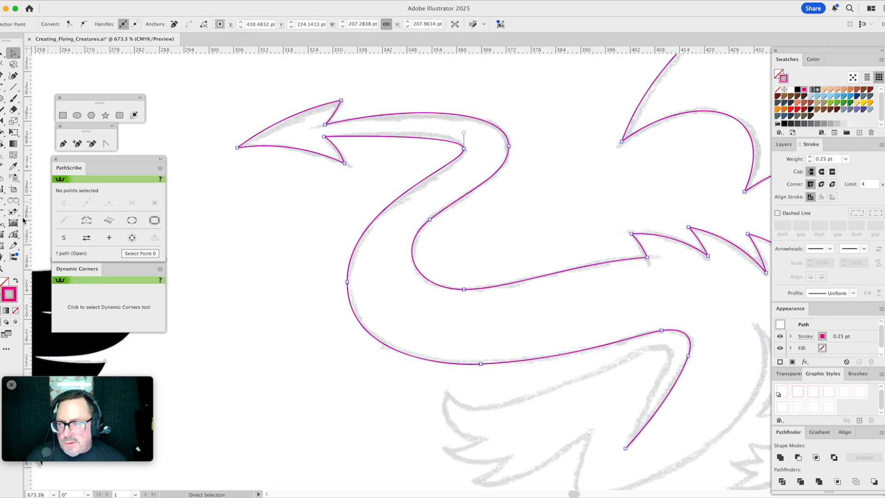
left_click(13, 234)
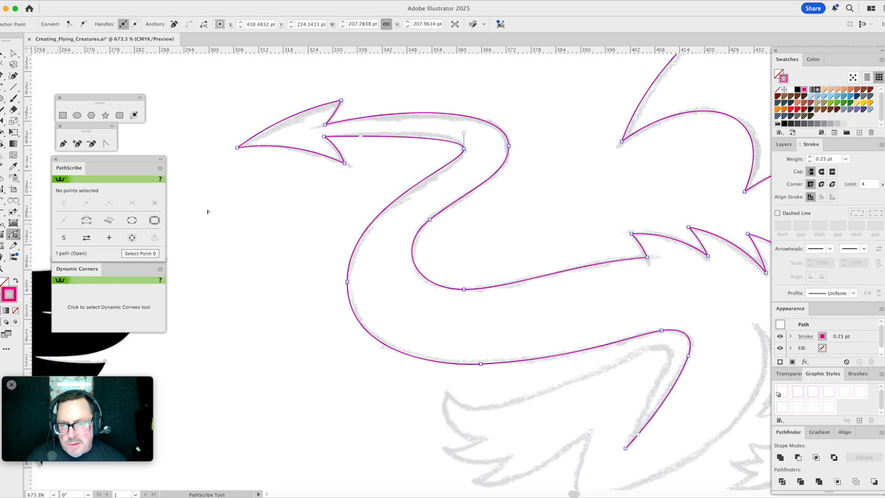
left_click_drag(362, 137, 402, 126)
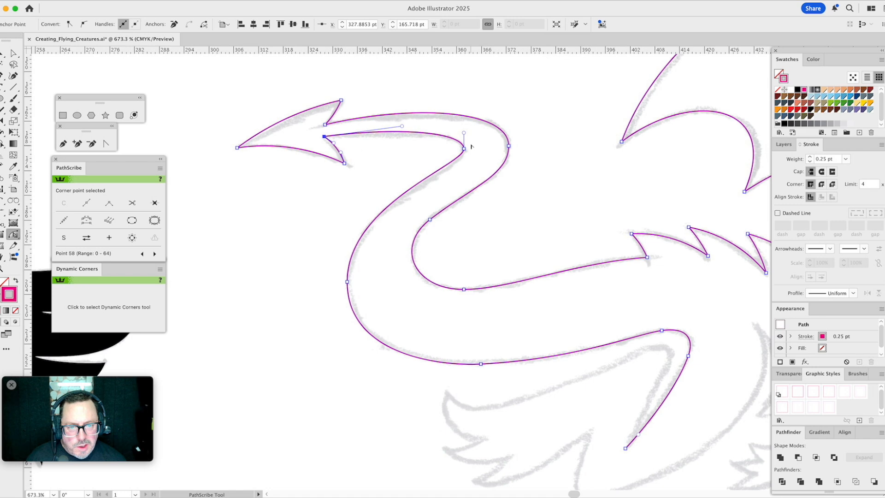
left_click_drag(463, 152, 464, 175)
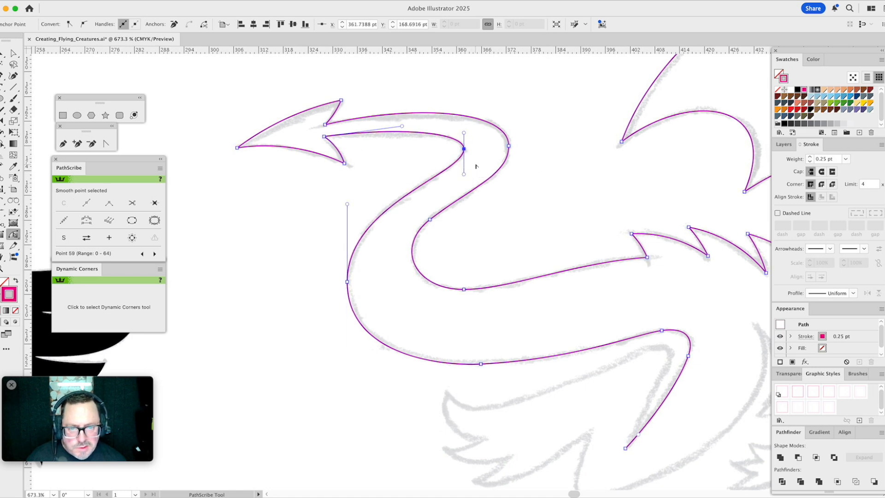
left_click_drag(347, 204, 348, 201)
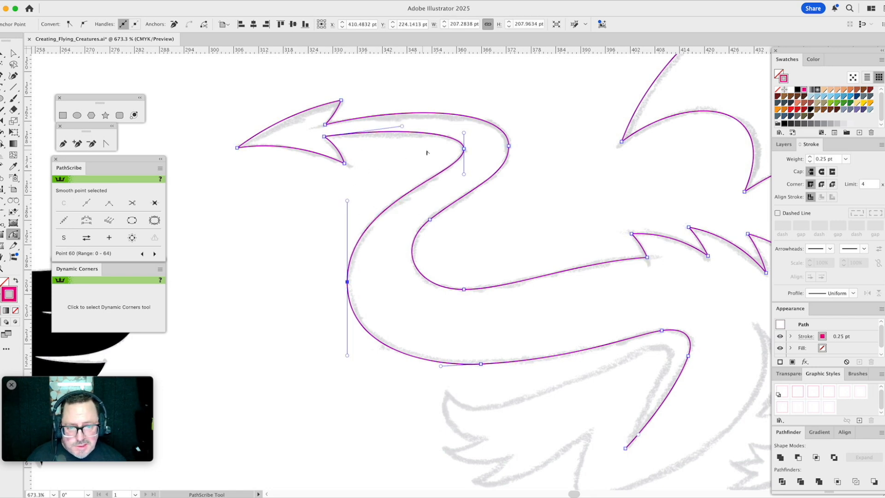
left_click(525, 130)
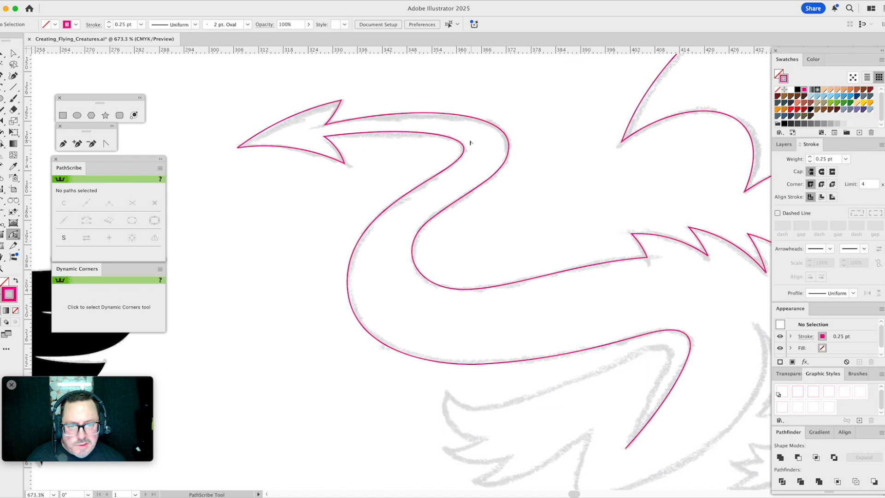
- Tilt the handles of both anchors at the tail's upper bend to match, and nudge the outer bend's anchor slightly inward
left_click(464, 148)
left_click_drag(464, 174, 469, 174)
left_click_drag(462, 134, 461, 131)
left_click(509, 146)
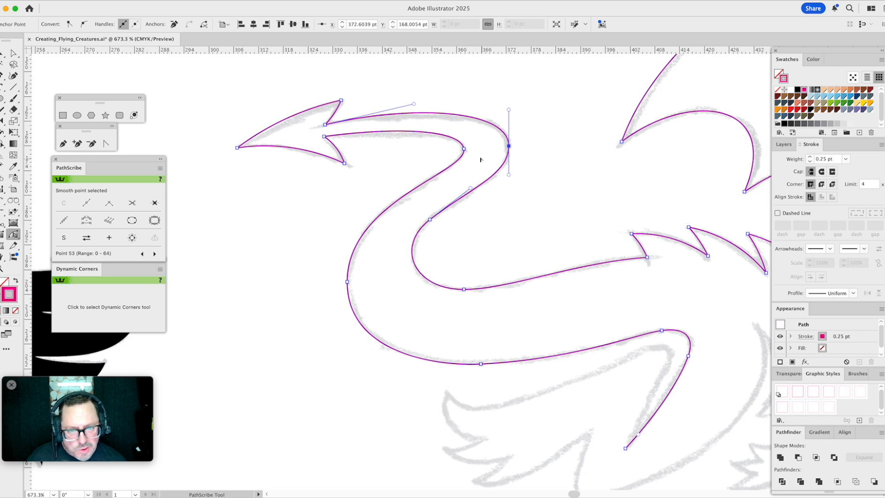
left_click(464, 149)
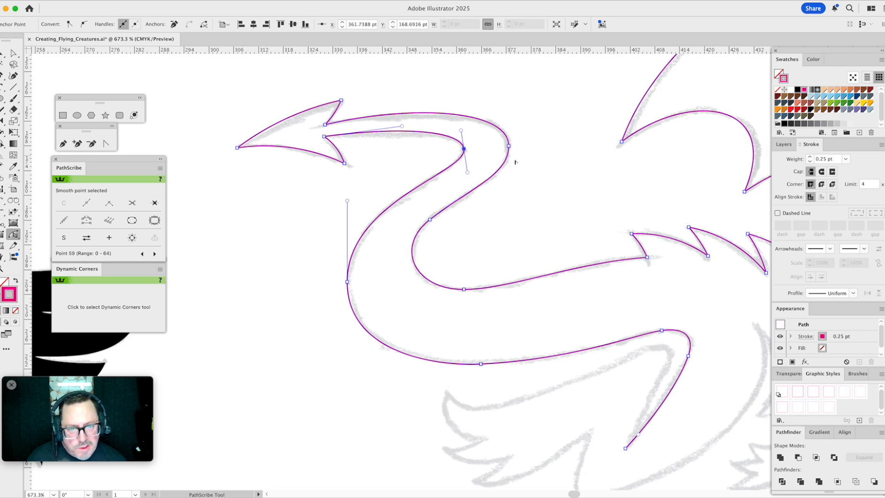
left_click(508, 146)
left_click_drag(512, 173, 514, 171)
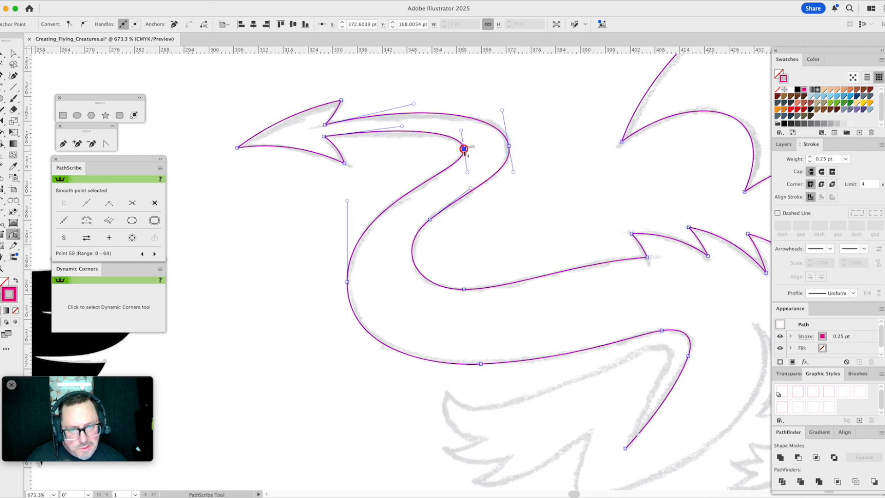
left_click(524, 143)
mouse_move(508, 147)
left_mouse_down()
mouse_move(555, 134)
mouse_move(507, 145)
left_mouse_up()
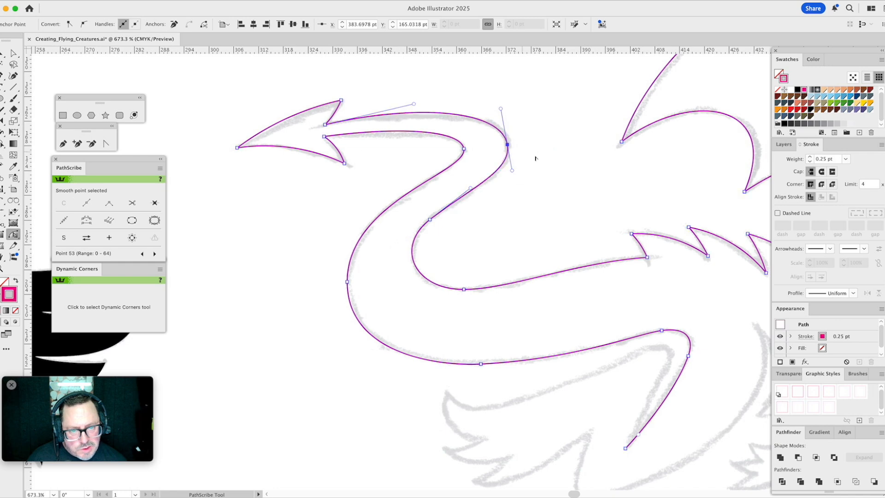
left_click(552, 165)
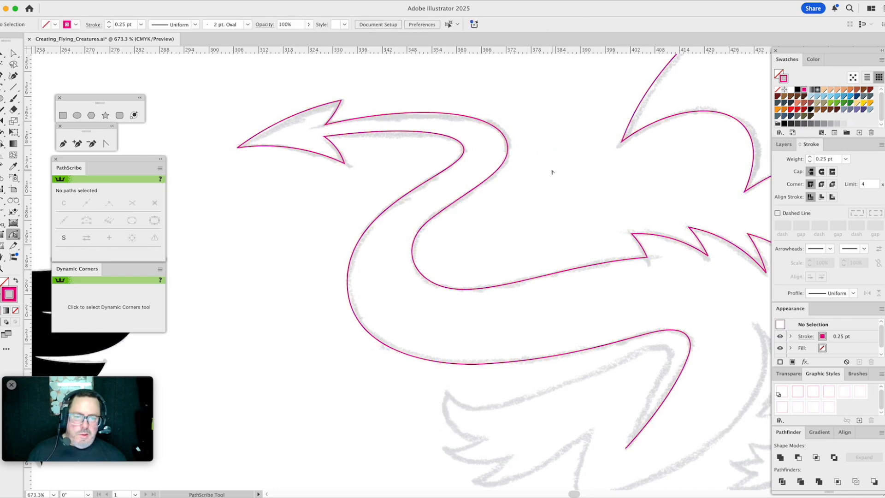
- Extend the outline with the Pen tool from the sharp crease around the hind leg's inner corner and along its edge to the uppermost claw tip
left_click_drag(520, 198, 340, 123)
left_click_drag(483, 208, 478, 176)
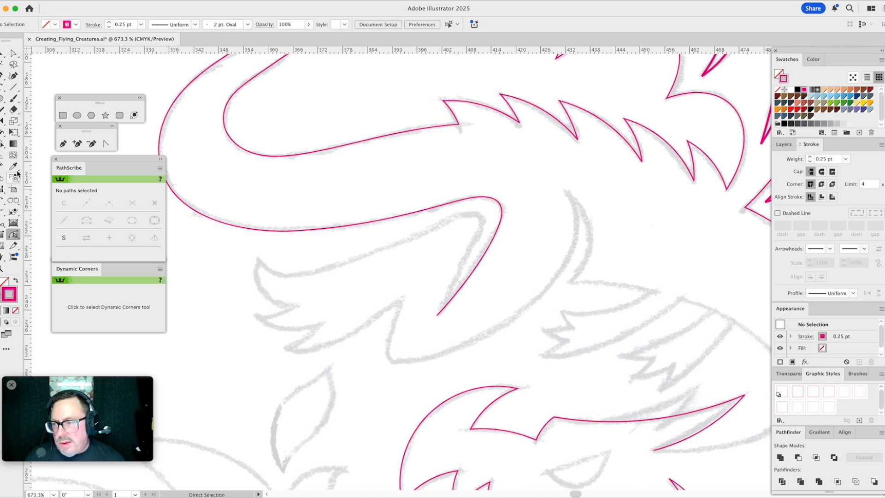
left_click(64, 143)
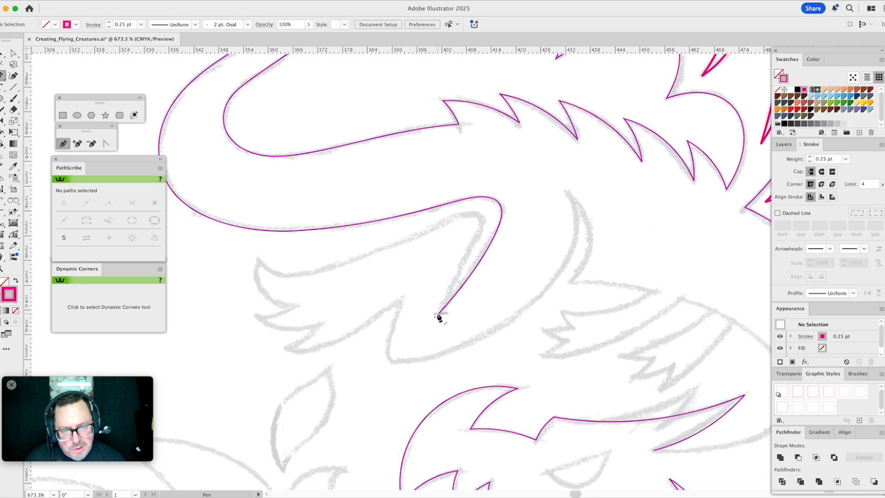
left_click(437, 317)
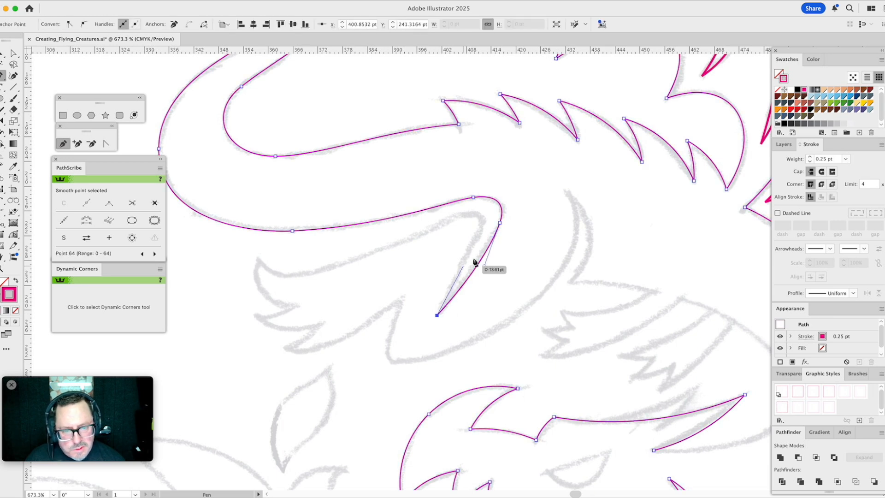
left_click_drag(482, 227, 439, 225)
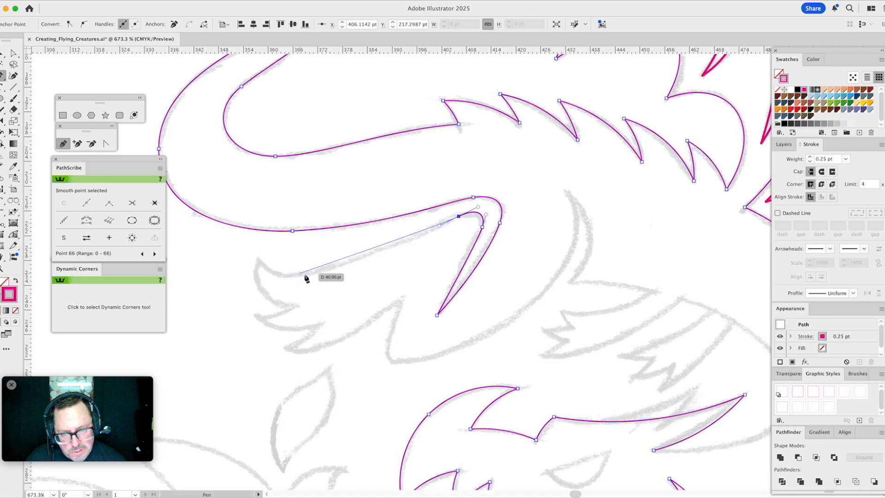
key("Escape")
left_click_drag(302, 275, 267, 280)
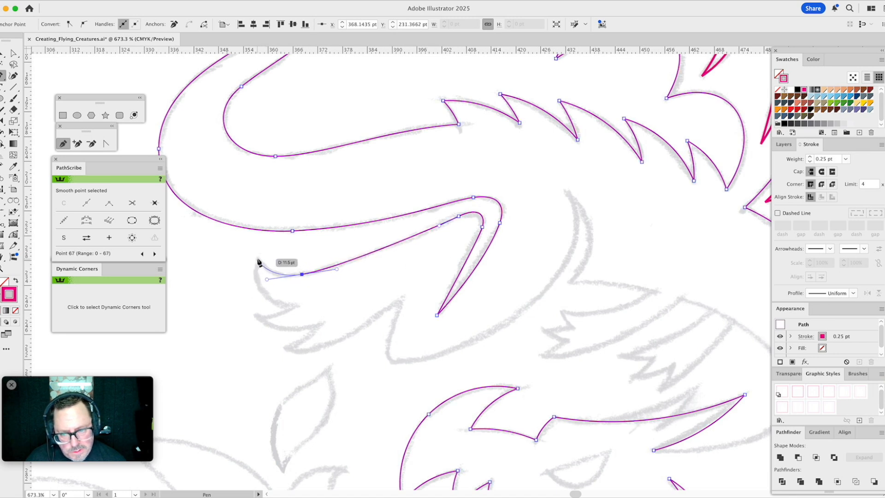
left_click(257, 257)
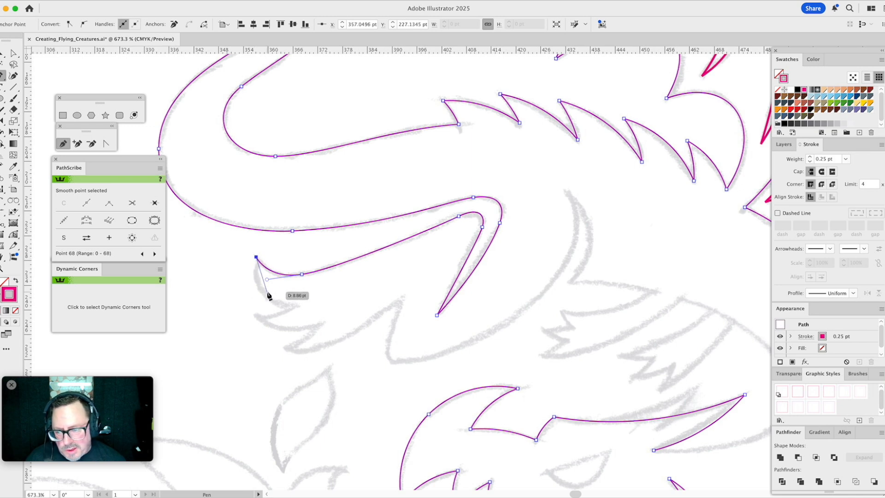
- Trace the uppermost claw's lower edge with Arc by Points to the first notch, and begin an arc from there to the next claw's tip
left_click(3, 201)
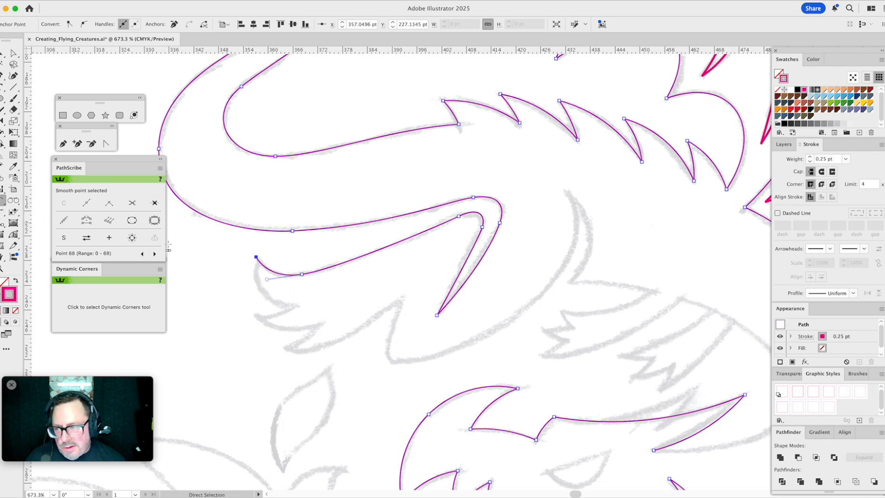
left_click(293, 308)
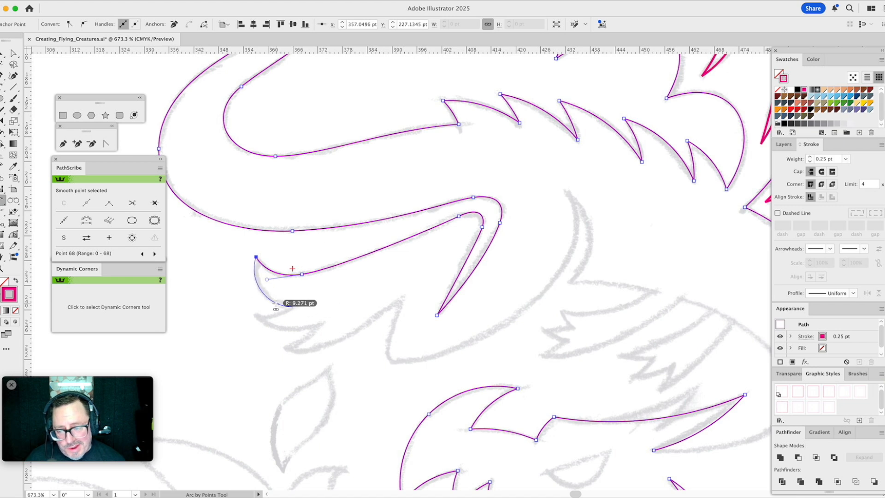
left_click(276, 306)
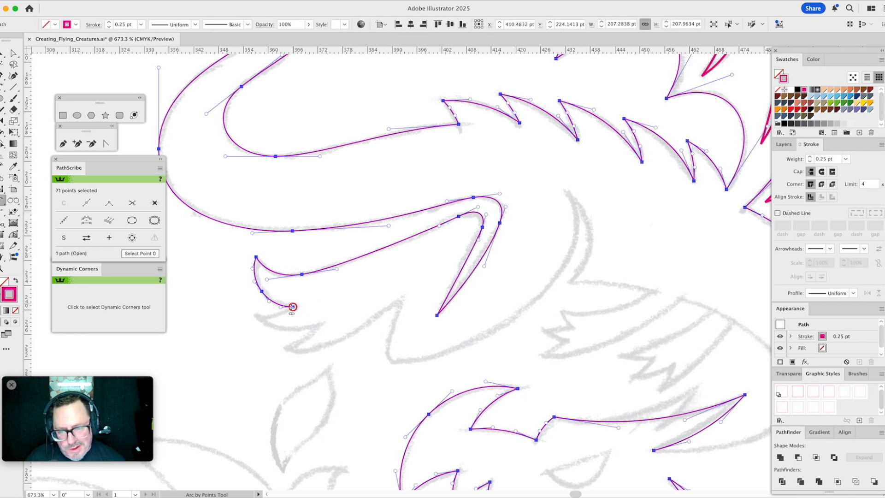
left_click(293, 308)
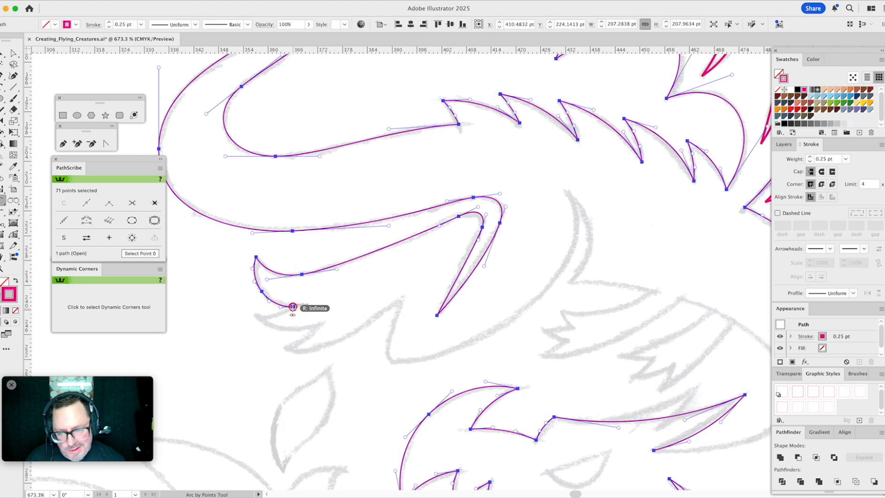
left_click(253, 317)
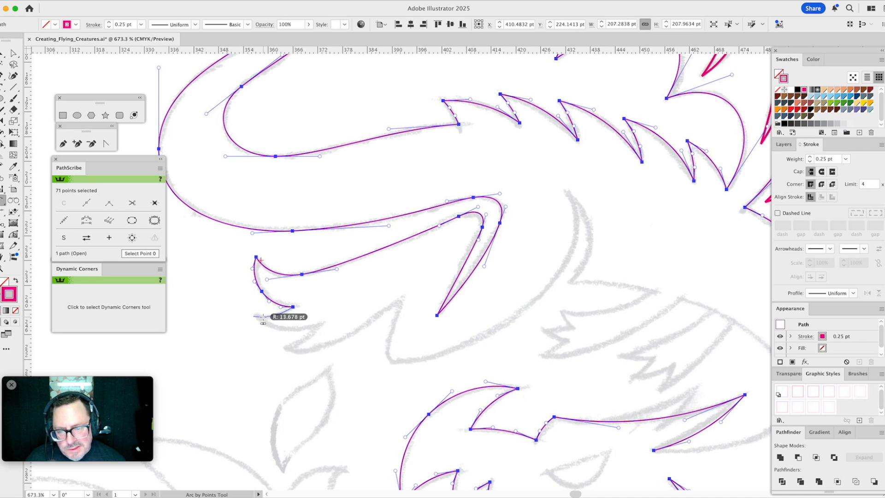
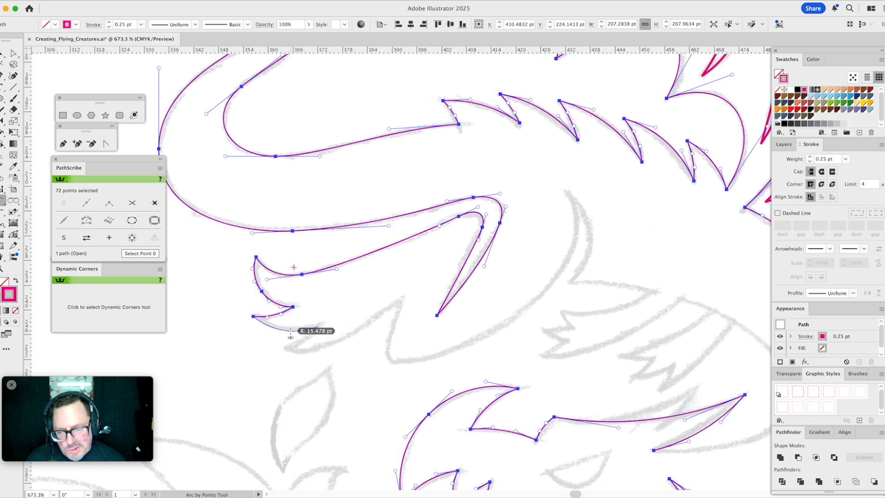
- Trace the remaining claw edges with Arc by Points to the lowest claw's tip, and add an arc to the pointed peak behind the foot
left_click(318, 326)
left_click_drag(346, 311, 413, 221)
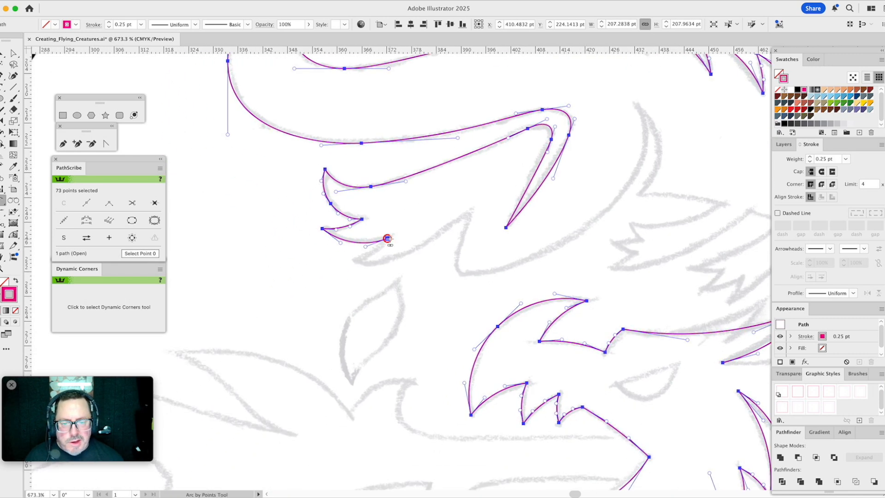
left_click(351, 262)
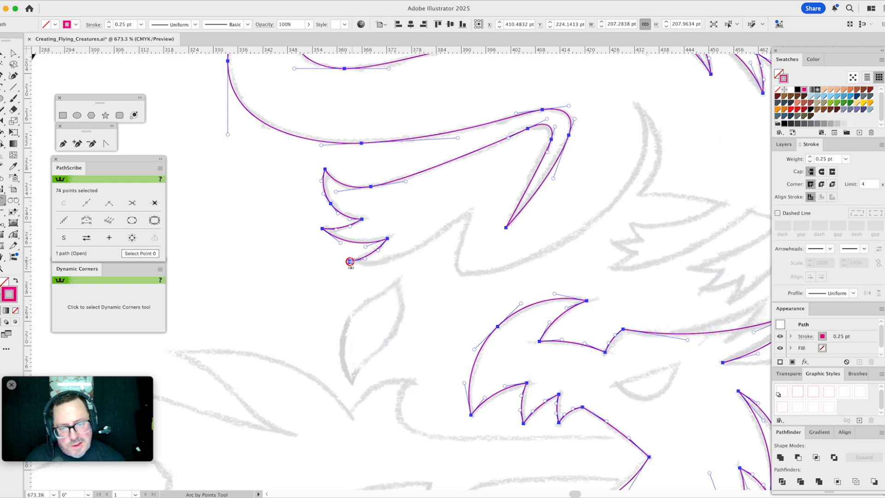
left_click(469, 214)
left_click(452, 230)
- Reshape the foot's lower edge between the lowest claw tip and the pointed peak by adjusting both end handles to follow the sketch's S-curve
key("a")
left_click_drag(394, 261, 378, 278)
left_click_drag(437, 244, 437, 234)
left_click_drag(379, 277, 394, 278)
left_click(436, 264)
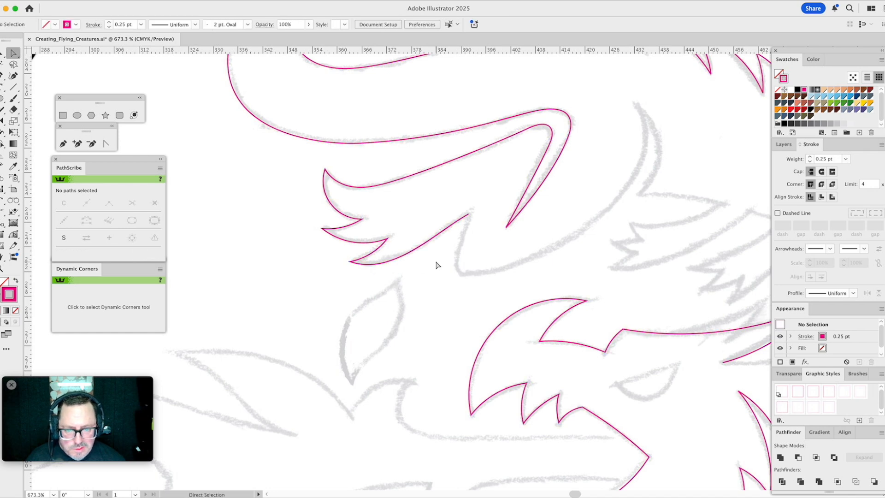
left_click(461, 222)
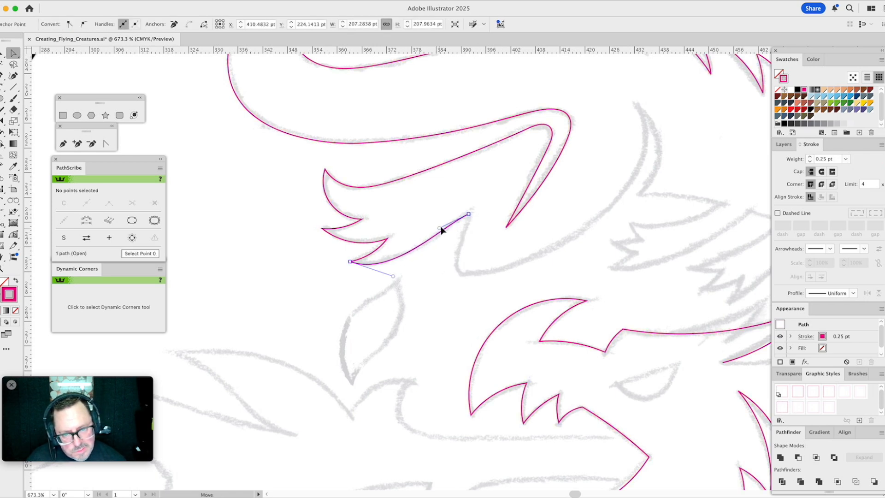
left_click(431, 262)
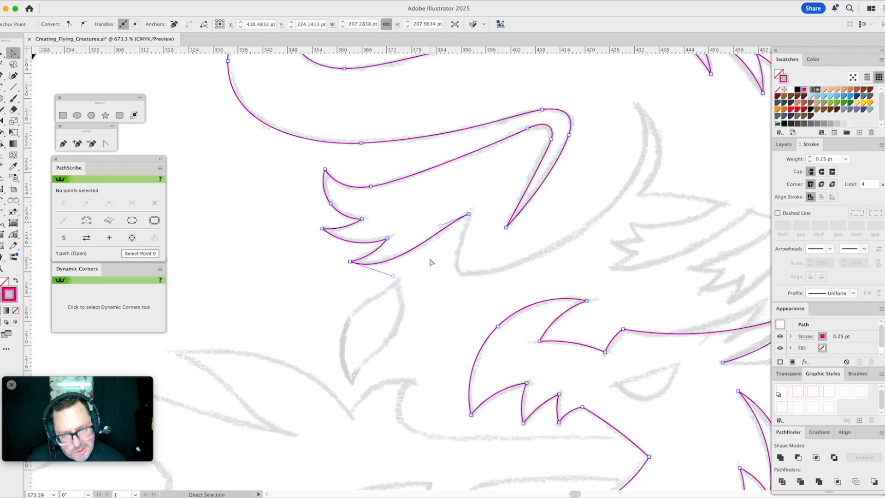
left_click(409, 243)
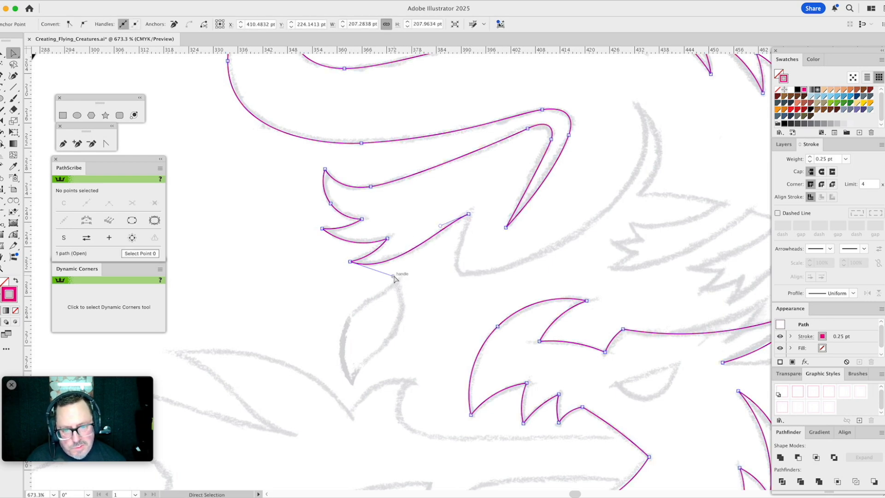
left_click_drag(393, 276, 400, 275)
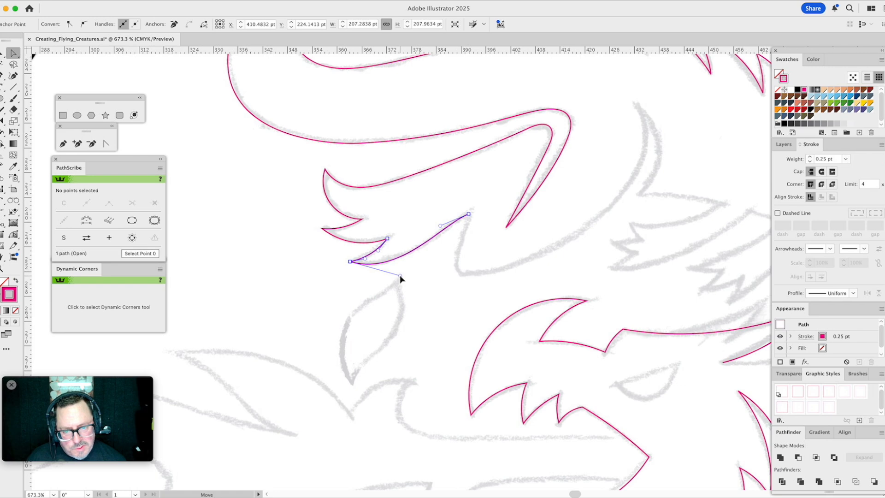
left_click(442, 266)
- Continue the outline with the Pen tool from the peak around the rounded bend, along the long rising curve to the curved spike's tip
left_click_drag(494, 253, 350, 272)
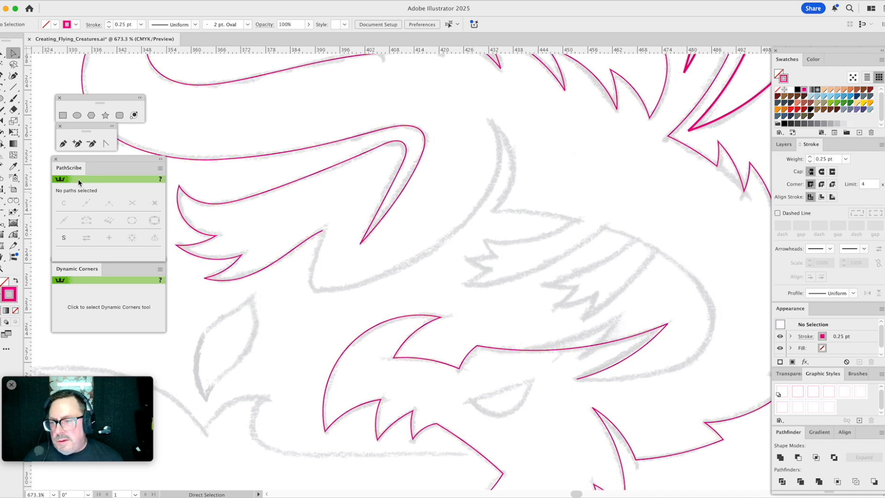
left_click(63, 143)
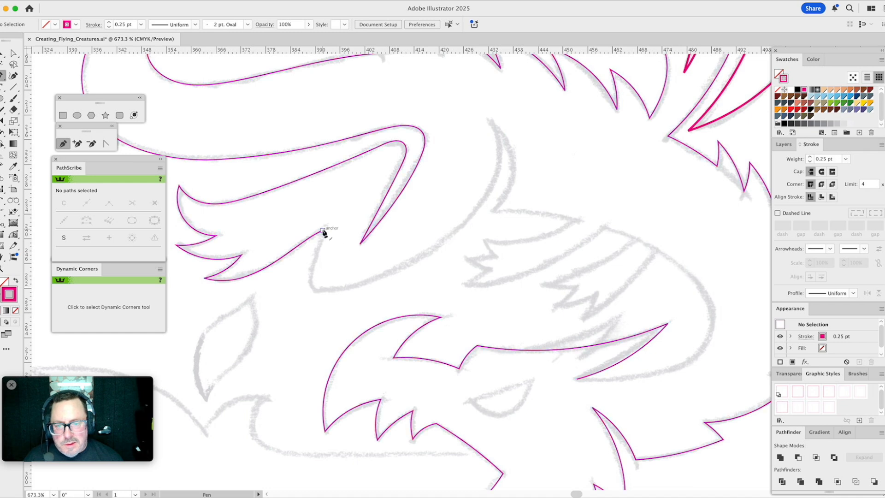
left_click_drag(322, 231, 322, 302)
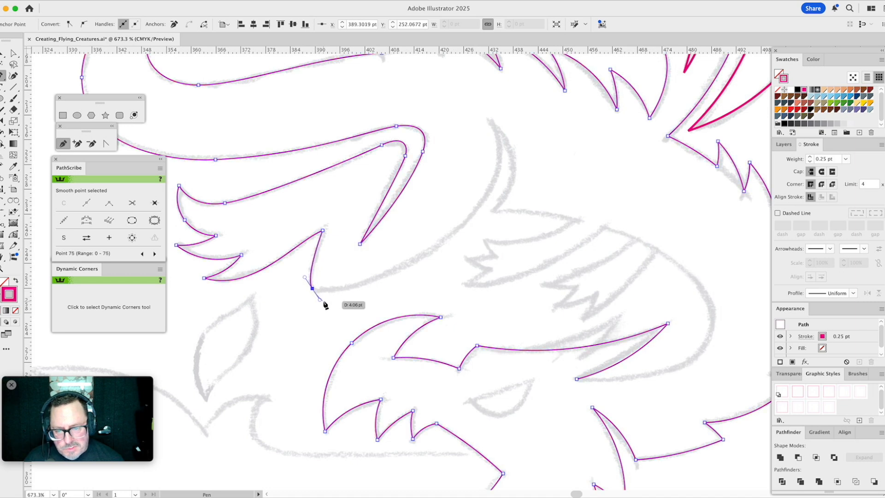
left_click_drag(485, 201, 514, 160)
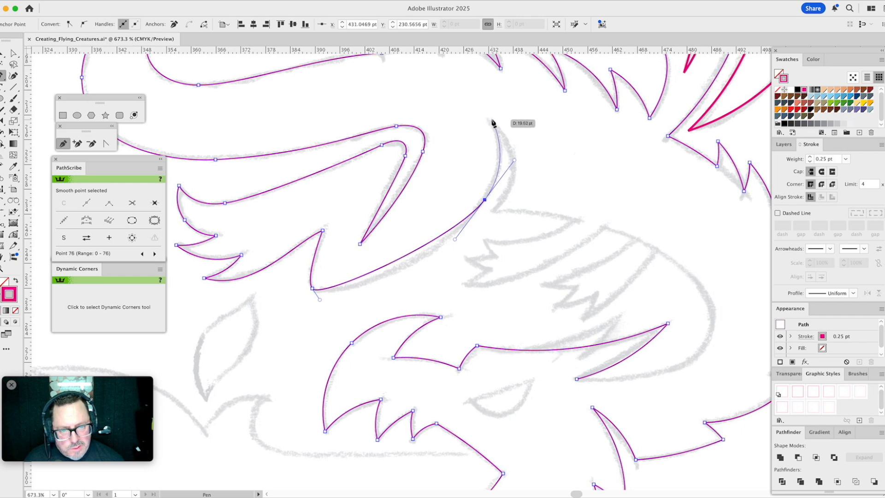
left_click_drag(489, 119, 516, 164)
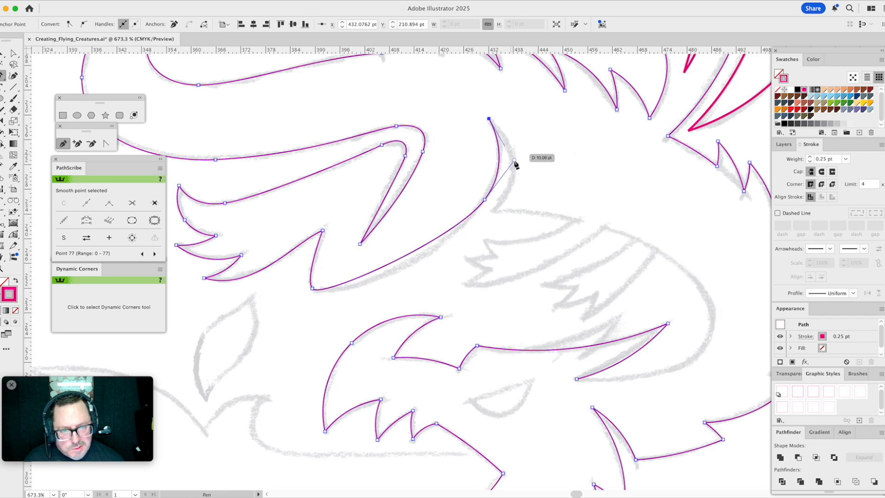
- Extend the outline down to the spike's base and around the wide body curve, closing it at the starting point near the head
left_click(491, 211)
scroll(495, 215, "right", 5)
scroll(495, 215, "down", 1)
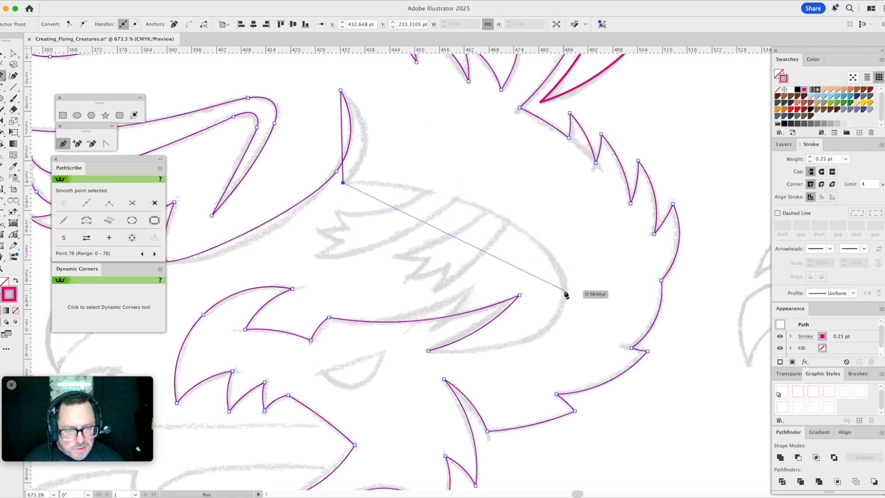
left_click_drag(564, 291, 577, 345)
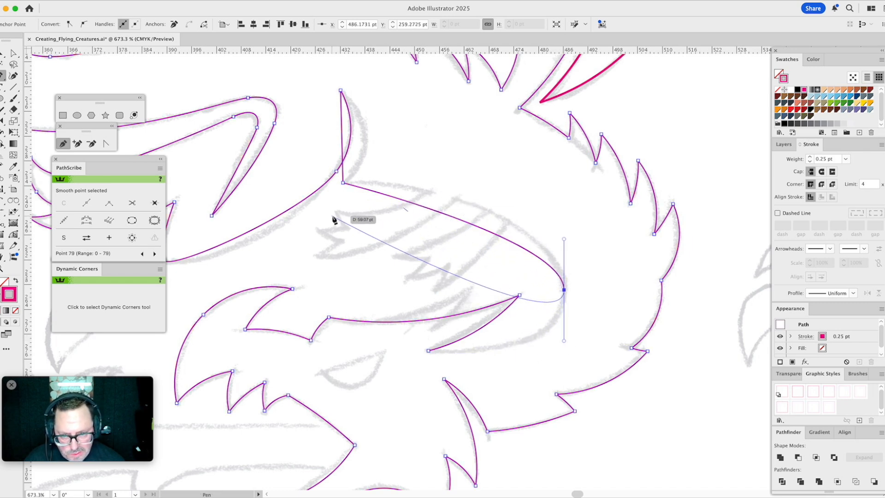
left_click(429, 351)
- Bow the curved spike's straight outer edge outward with PathScribe and fine-tune its lower handle to match the sketch
left_click_drag(434, 292, 635, 350)
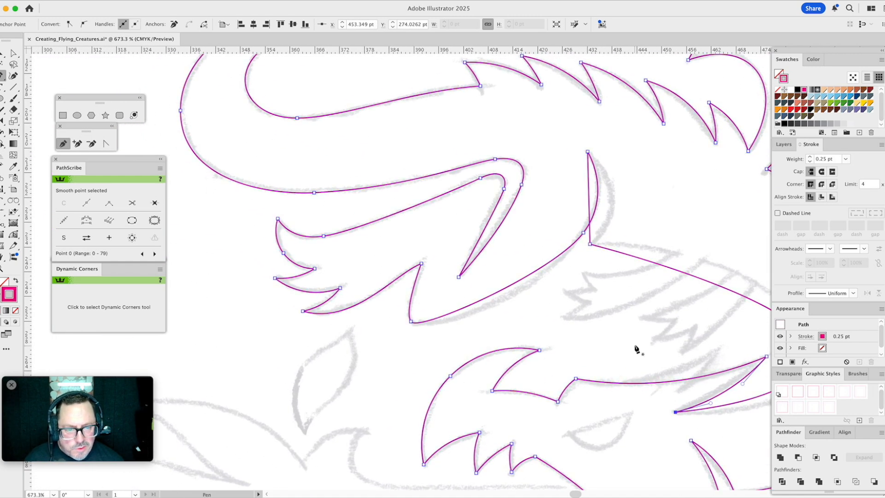
left_click(15, 235)
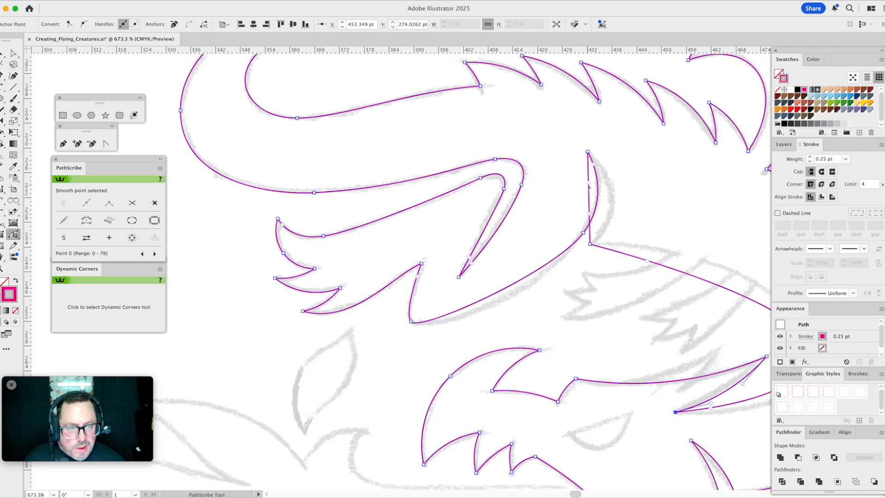
left_click_drag(590, 189, 622, 218)
left_click_drag(594, 165, 598, 168)
left_click(658, 187, "super")
key("a")
left_click_drag(653, 185, 571, 195)
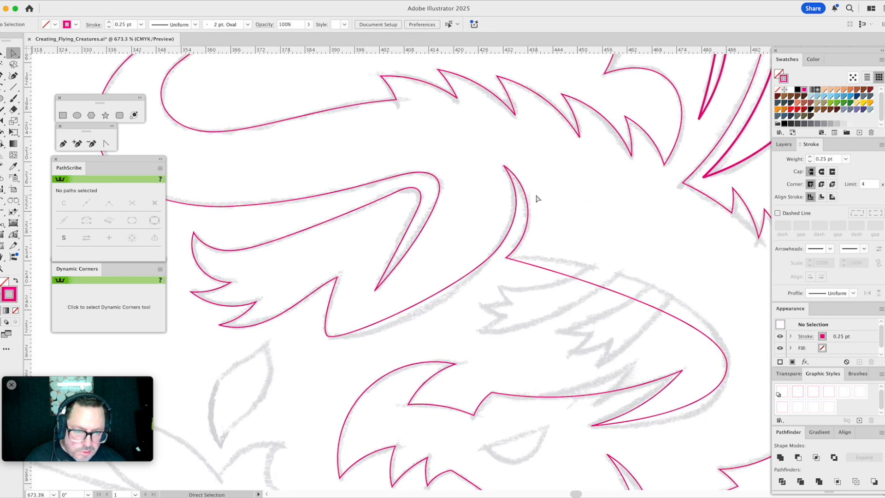
left_click(527, 211)
left_click_drag(538, 233, 533, 234)
left_click(563, 223)
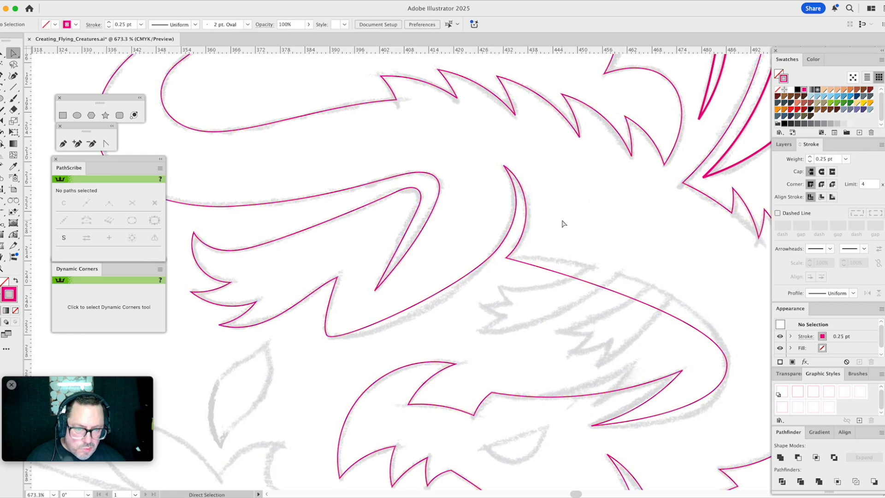
- Lengthen the handles at both ends of the long curve between the spike and the rounded bend so it bows out to the sketch
left_click_drag(569, 213, 494, 188)
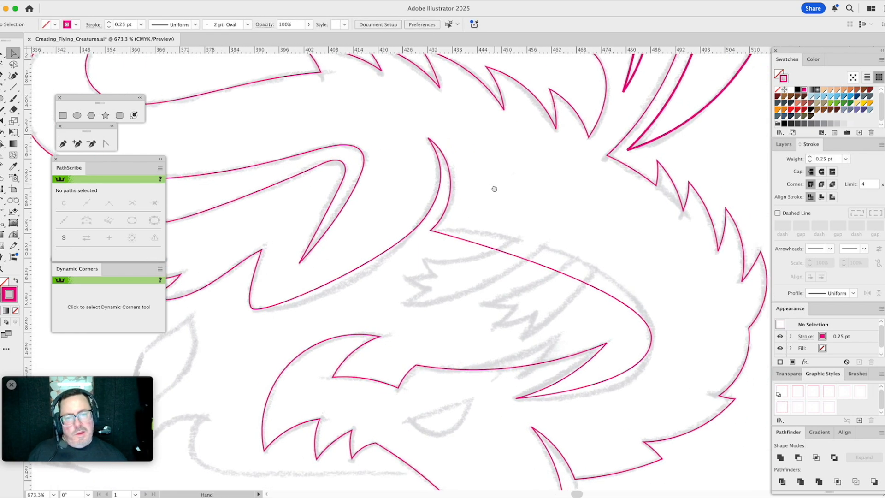
left_click(399, 247)
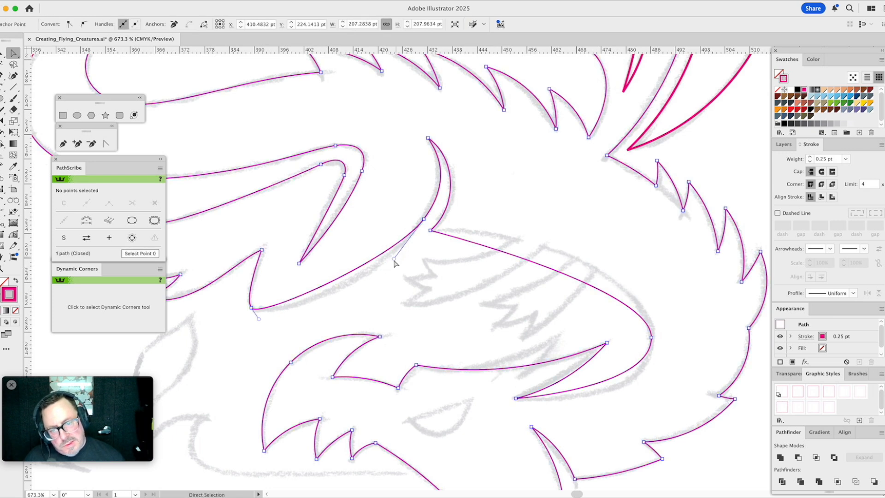
left_click_drag(394, 259, 363, 296)
left_click_drag(259, 318, 261, 321)
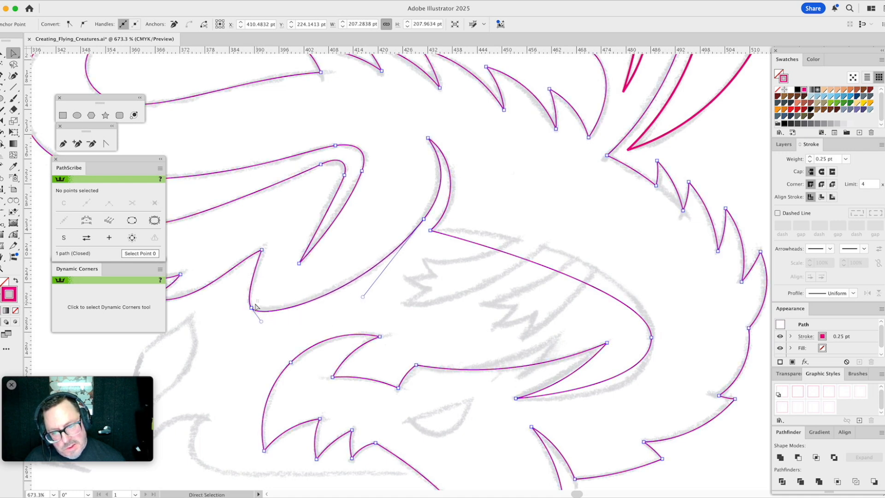
- Tilt the rounded bend anchor's handle on the side facing the peak to make the turn rounder
left_click(251, 308)
left_click_drag(243, 298, 242, 298)
left_click(280, 293)
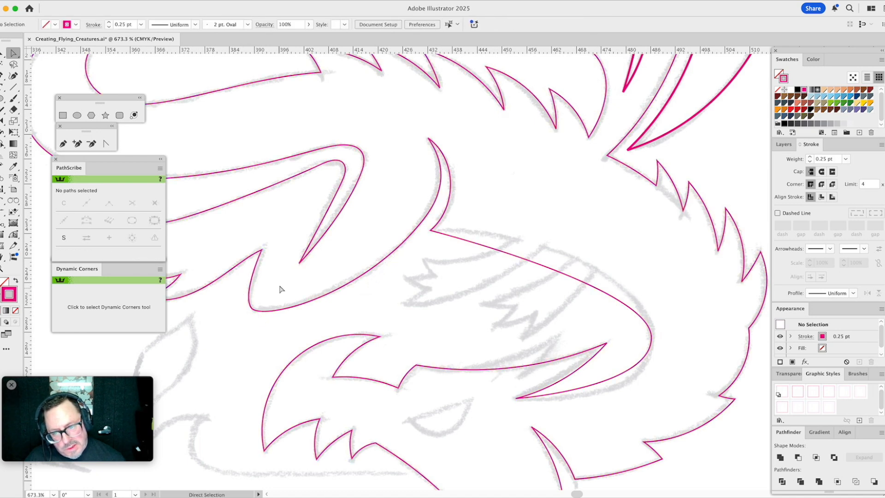
left_click(251, 307)
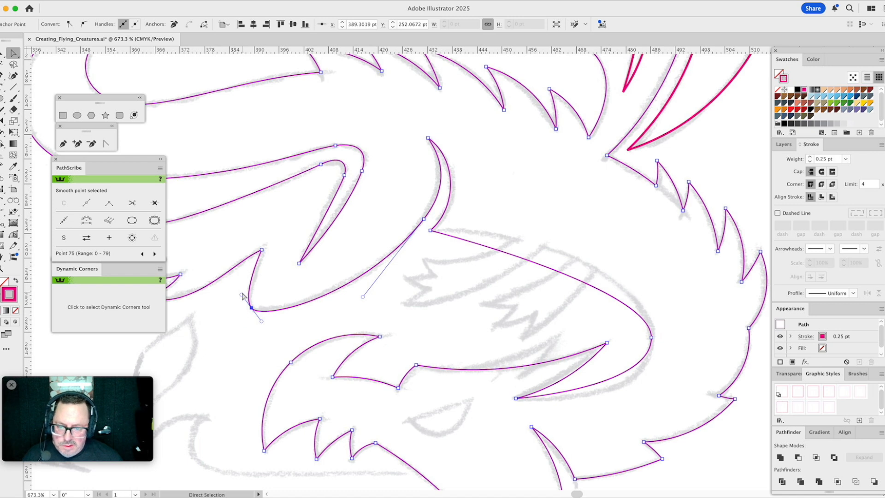
left_click_drag(241, 295, 239, 298)
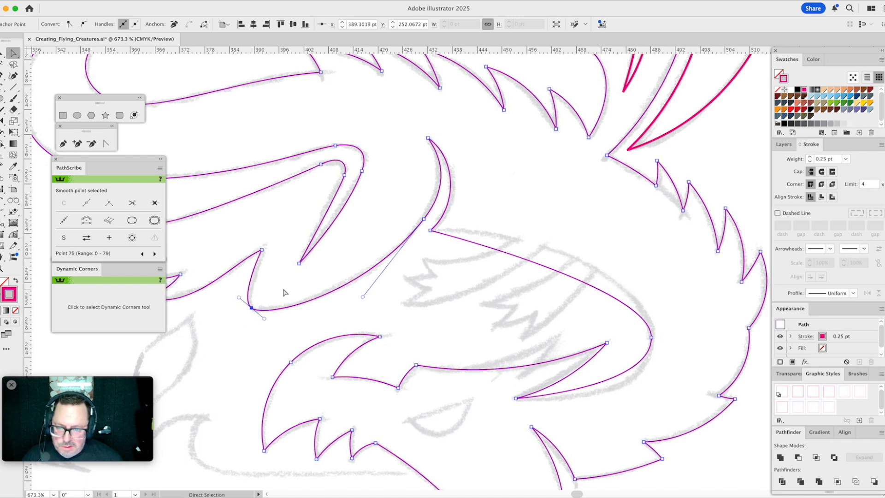
left_click(282, 295)
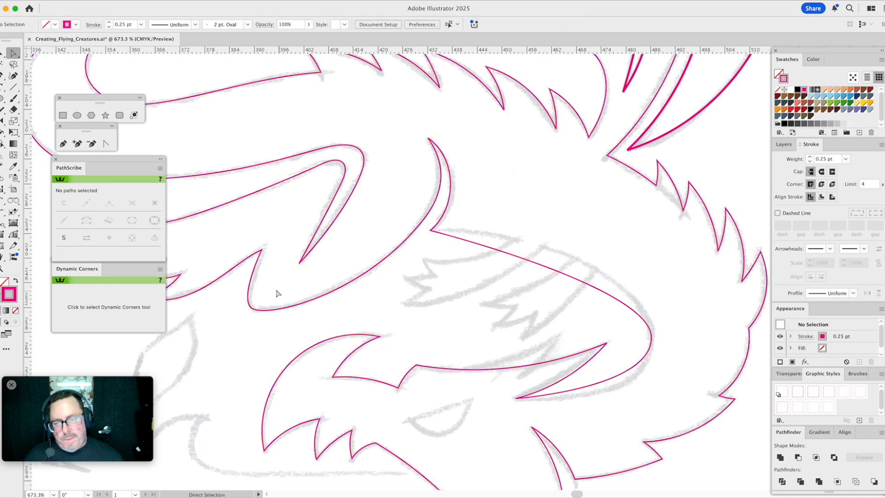
- Refine the rounded bend up close, shortening its handle toward the peak and slightly lengthening the one toward the long curve
left_click_drag(281, 270, 389, 251)
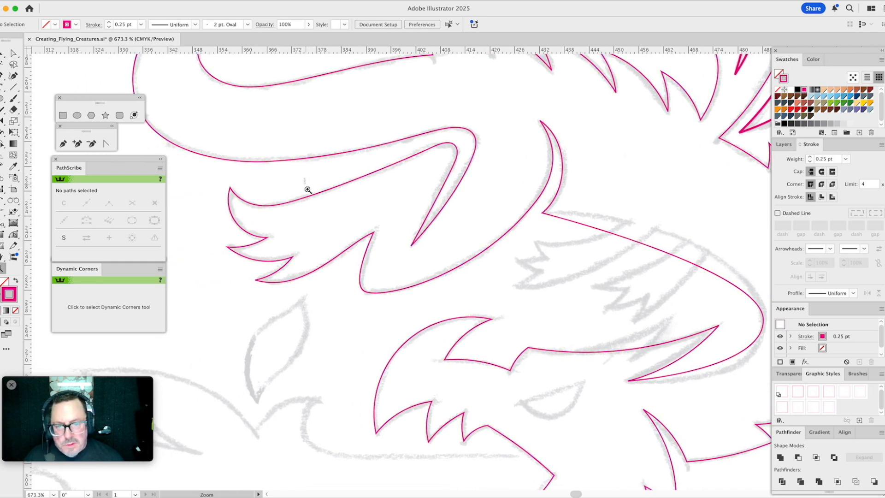
left_click_drag(307, 188, 427, 323)
left_click_drag(467, 203, 480, 193)
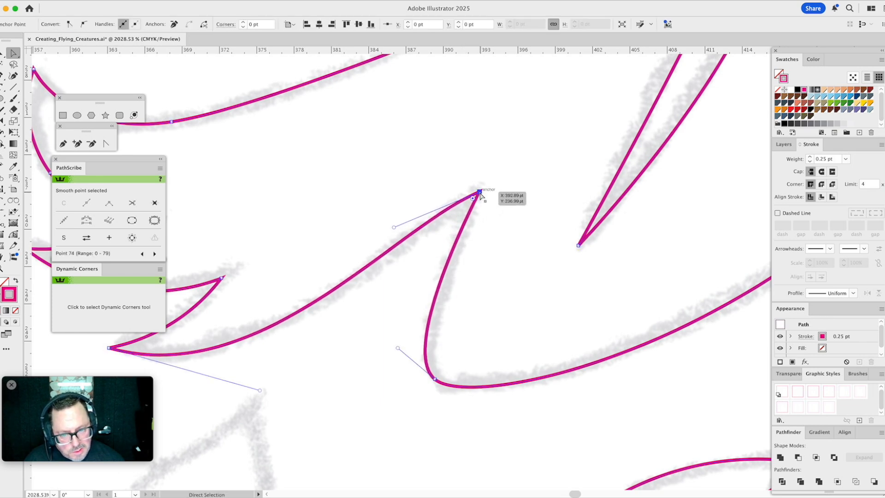
left_click_drag(399, 348, 402, 353)
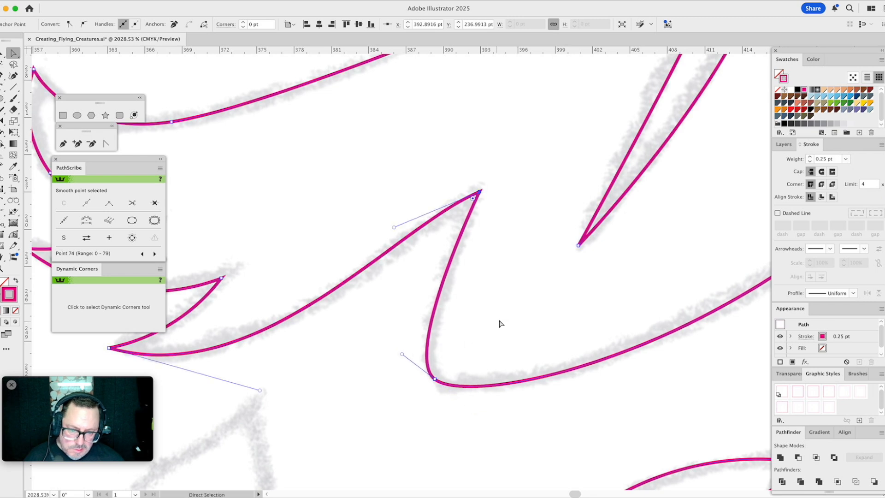
left_click(500, 323)
left_click_drag(494, 322, 441, 257)
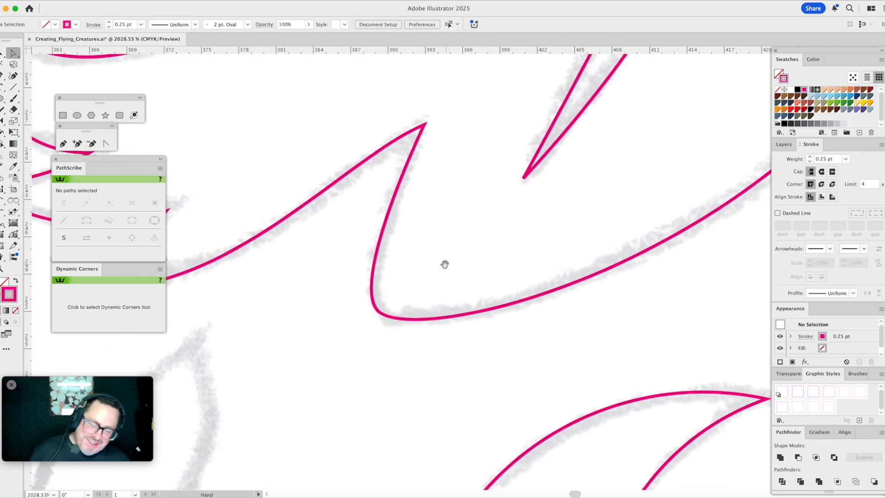
left_click_drag(393, 304, 374, 342)
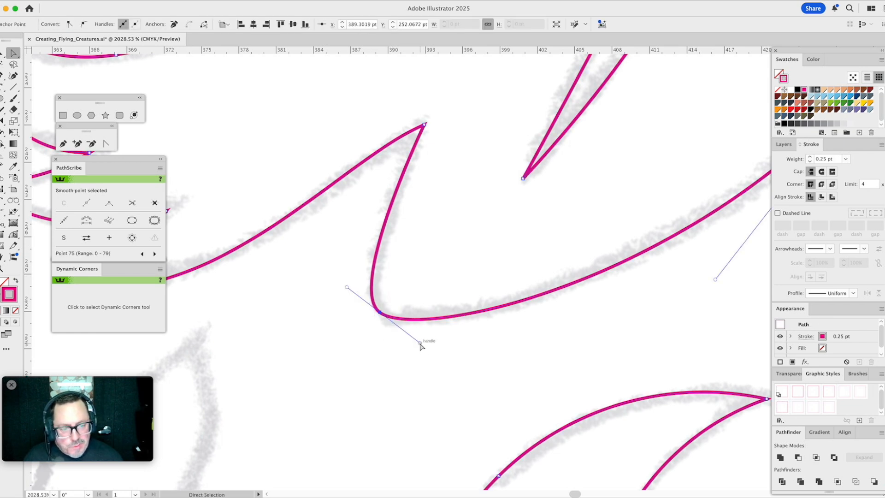
left_click_drag(422, 344, 424, 347)
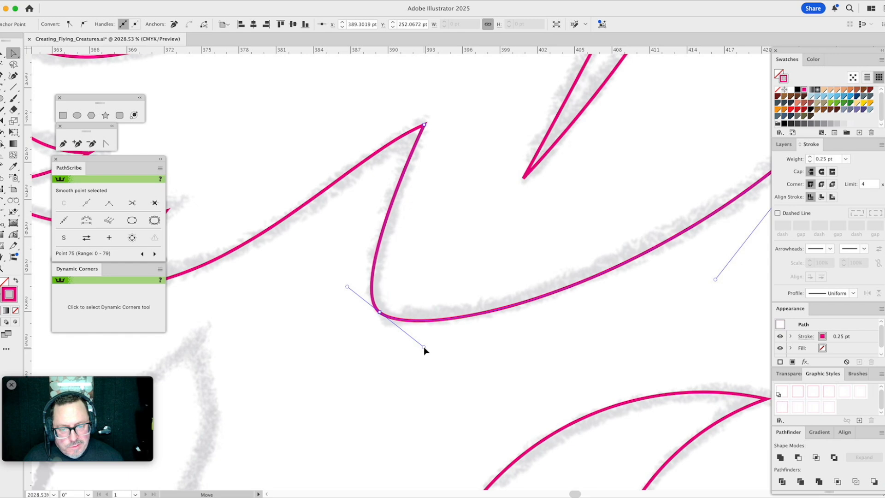
left_click(353, 349)
- Adjust the handle at the base of the curved spike's outer edge to refine its curve
left_click(1, 266)
left_click(511, 247, "alt")
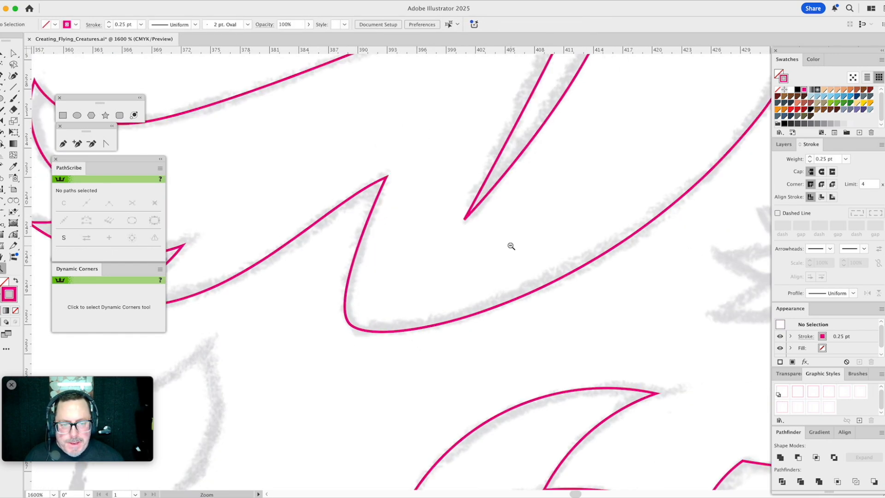
left_click(497, 243, "alt")
left_click(484, 246, "alt")
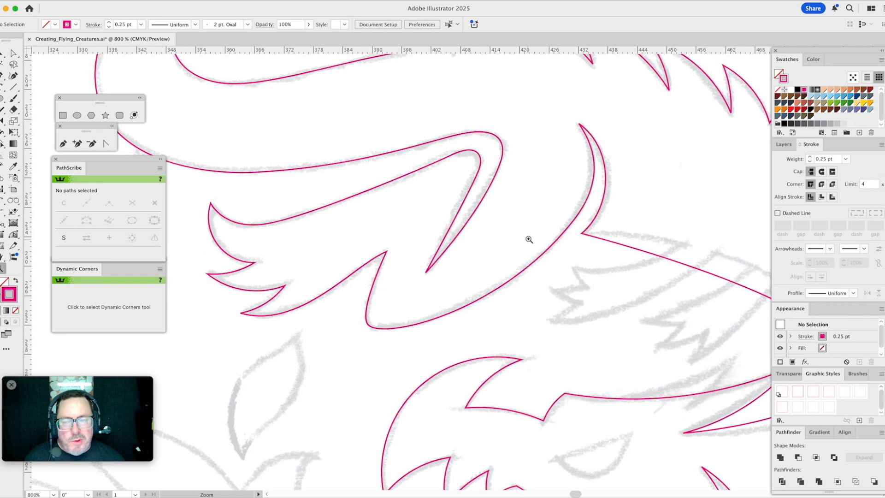
key("a")
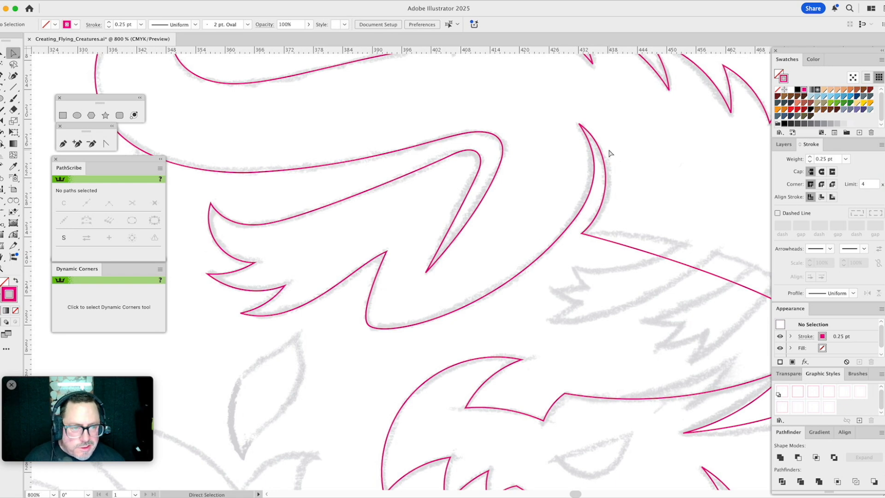
left_click(608, 183)
left_click_drag(613, 208, 407, 175)
left_click(644, 199)
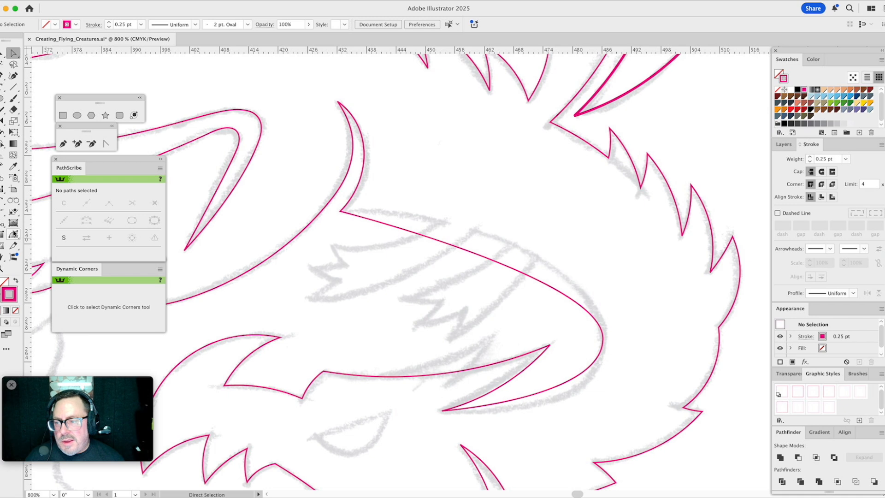
- Use the PathScribe tool to bow the long curve between the spike's base and the rounded bend outward to the sketch, refining the spike-side handle
left_click(14, 235)
left_click(407, 227)
left_click_drag(408, 234, 461, 228)
left_click_drag(660, 272, 608, 264)
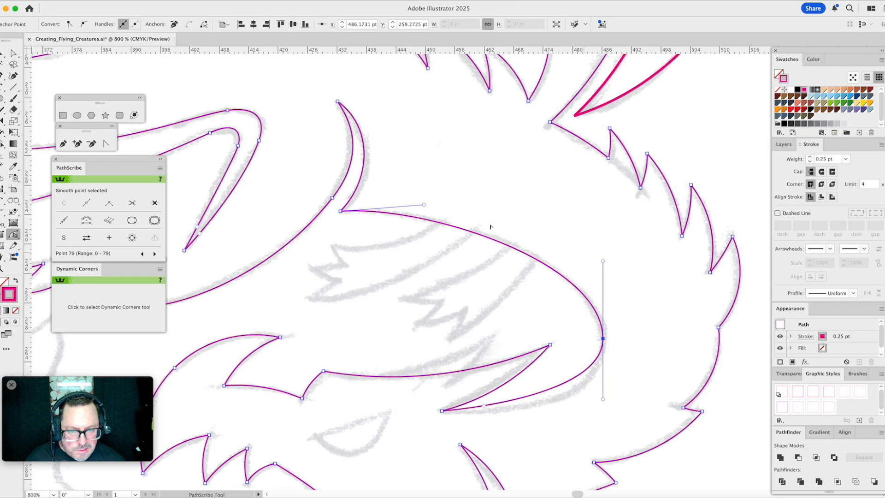
left_click_drag(424, 205, 437, 204)
left_click_drag(515, 235, 501, 147)
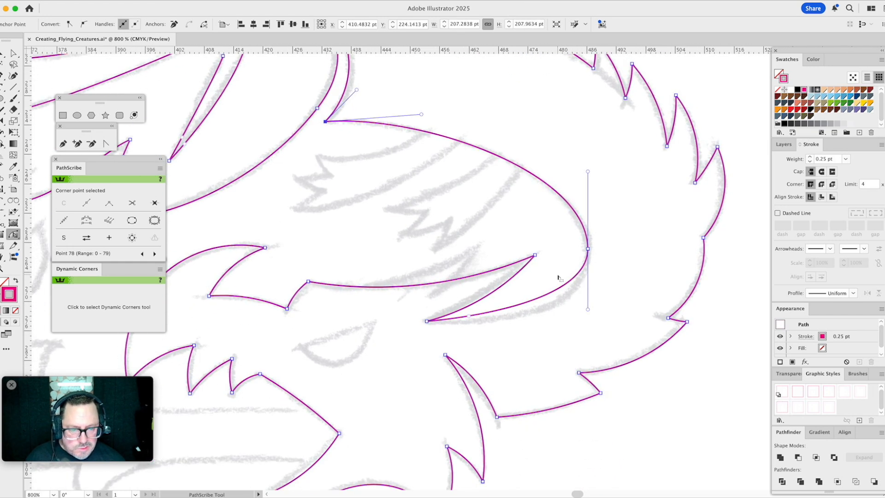
- Bow the curve between the rounded bend and the pointed tip outward to the sketch, lengthening the handle at the tip
left_click(481, 321)
left_click_drag(470, 317, 497, 331)
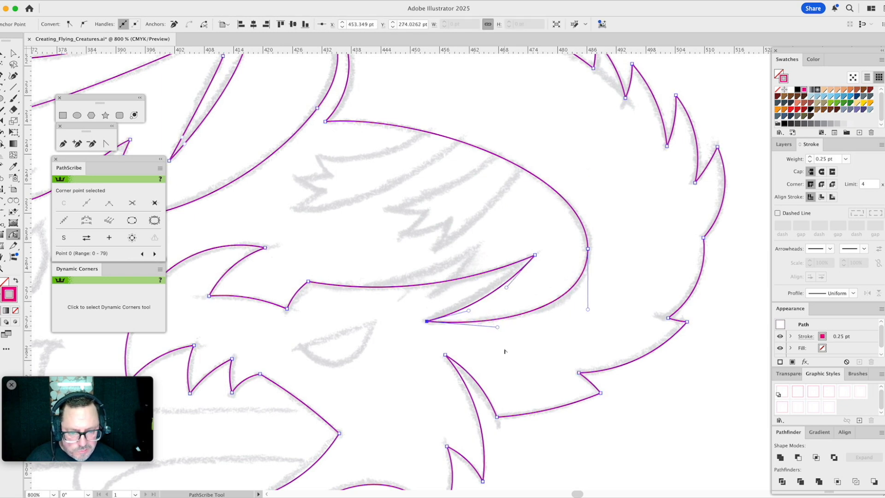
left_click(504, 353)
- Draw a closed three-arc spike about 28 pt wide with Arc by Points, starting on the brow line and covering the sketched spike above it
key("z")
left_click(439, 268, "alt")
left_click(439, 268, "alt")
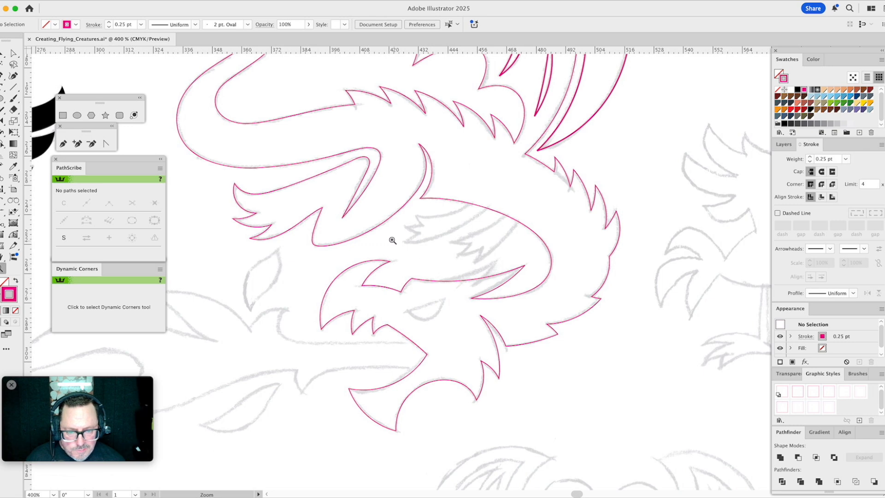
left_click_drag(372, 230, 490, 372)
key("a")
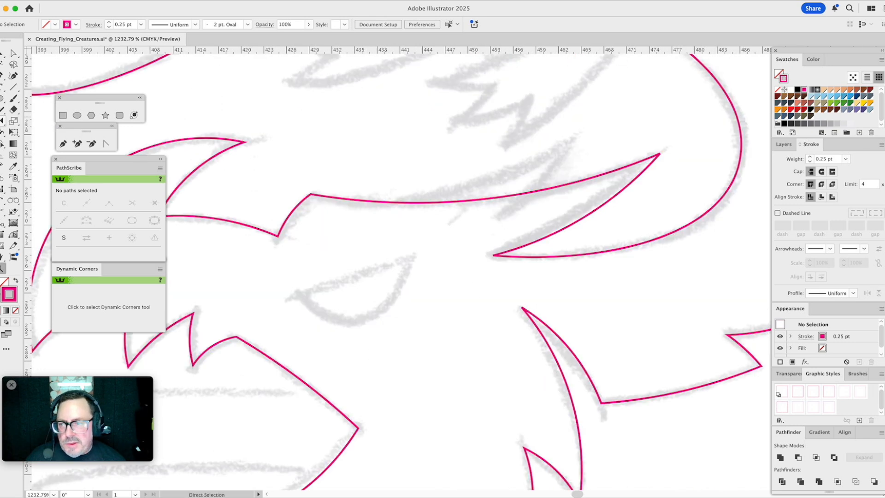
left_click(2, 200)
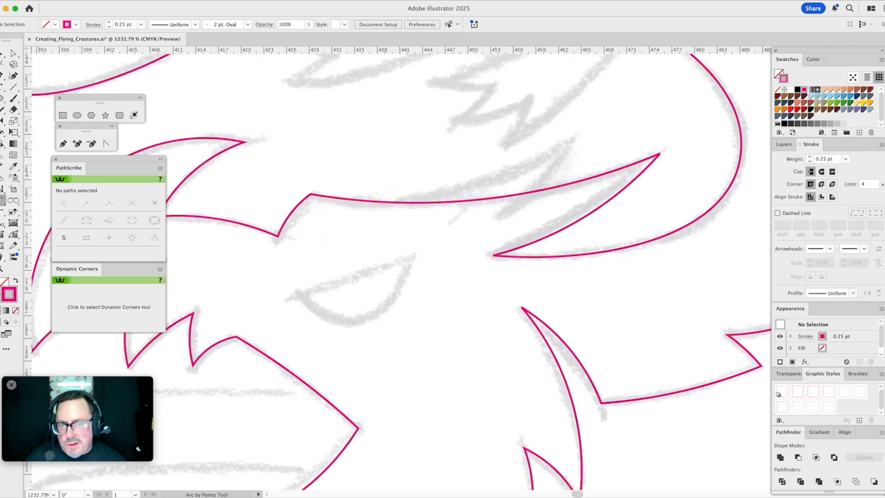
left_click(358, 201)
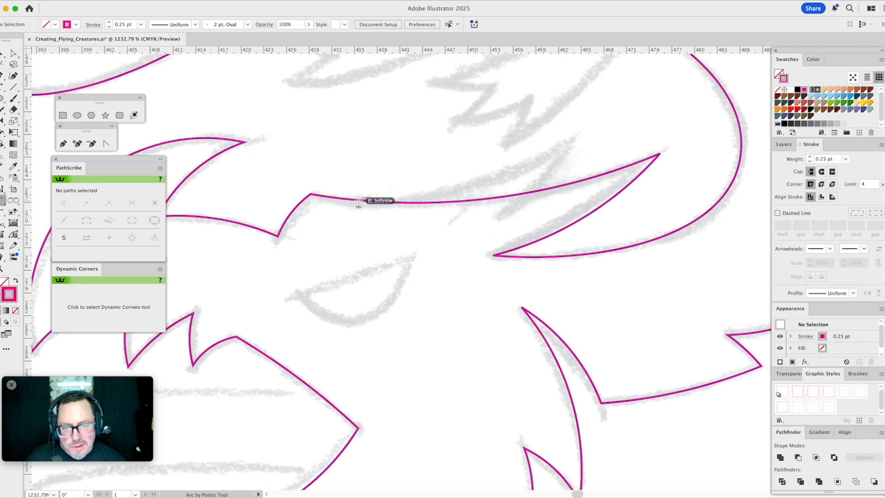
left_click(524, 164)
key("super+z")
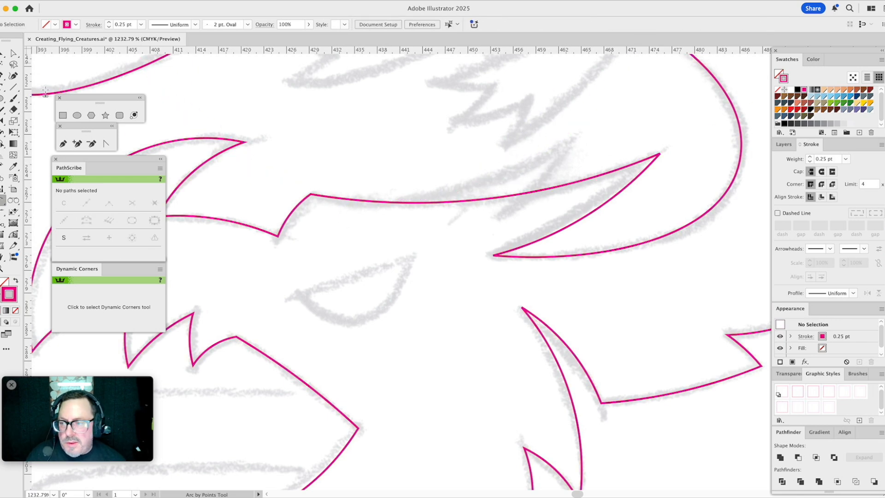
left_click(363, 202)
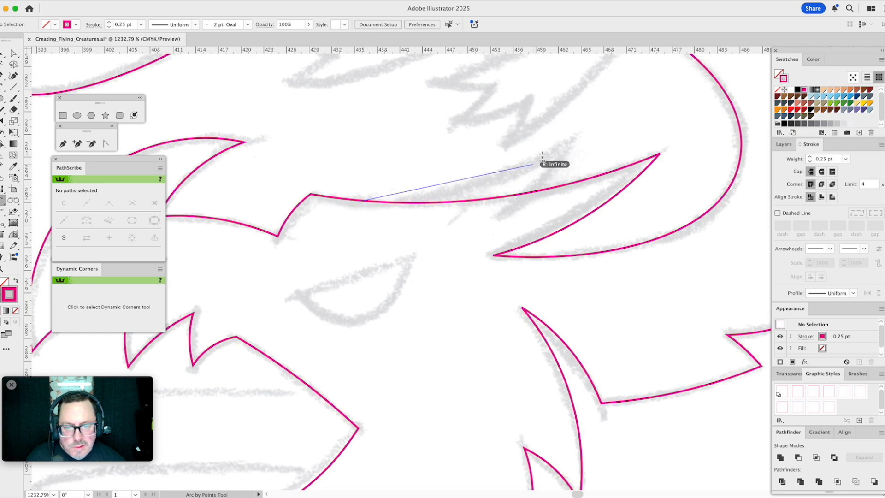
left_click(576, 135)
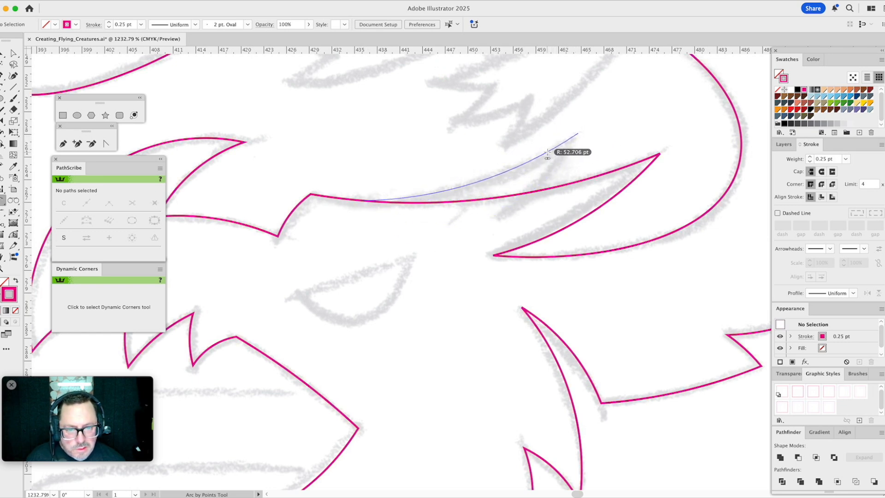
left_click(551, 149)
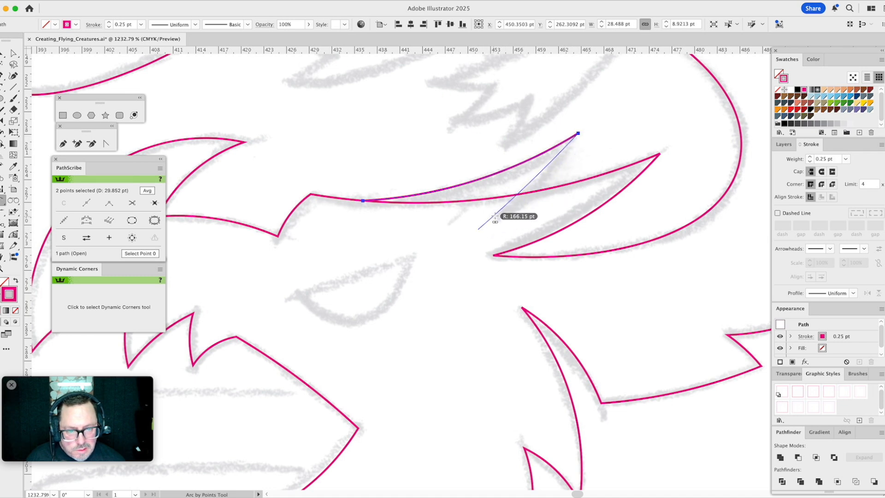
left_click(510, 210)
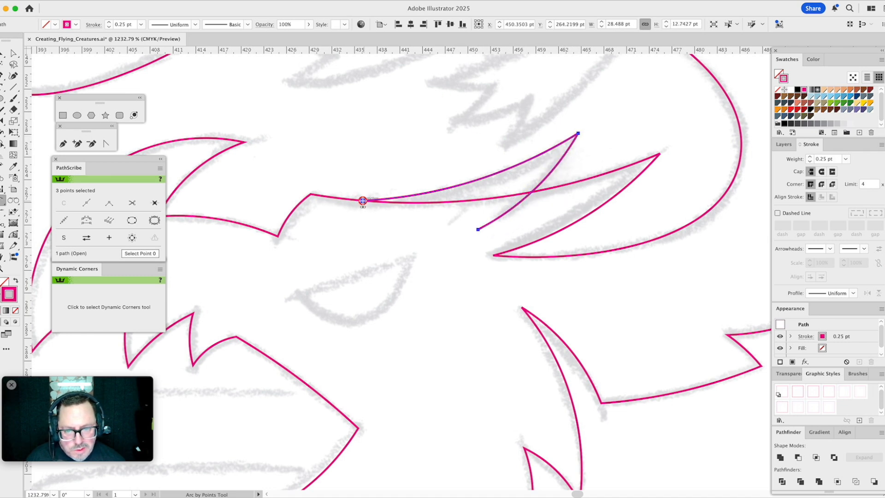
left_click(363, 201)
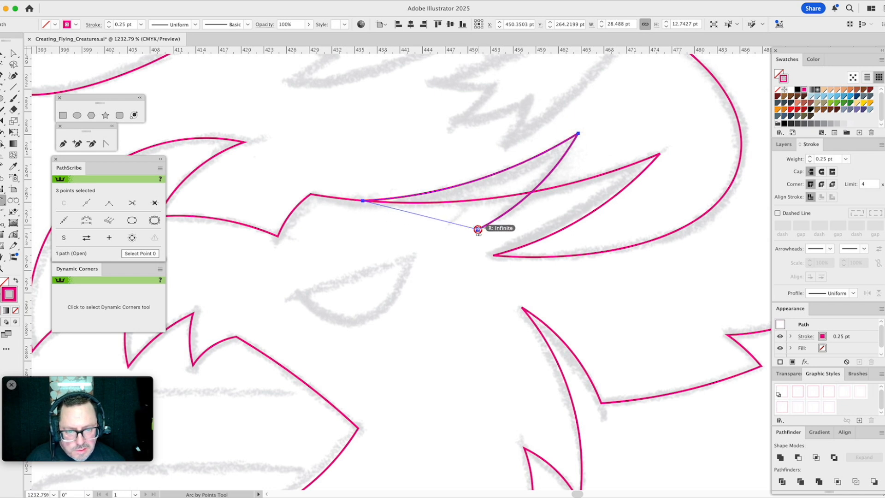
left_click(436, 228)
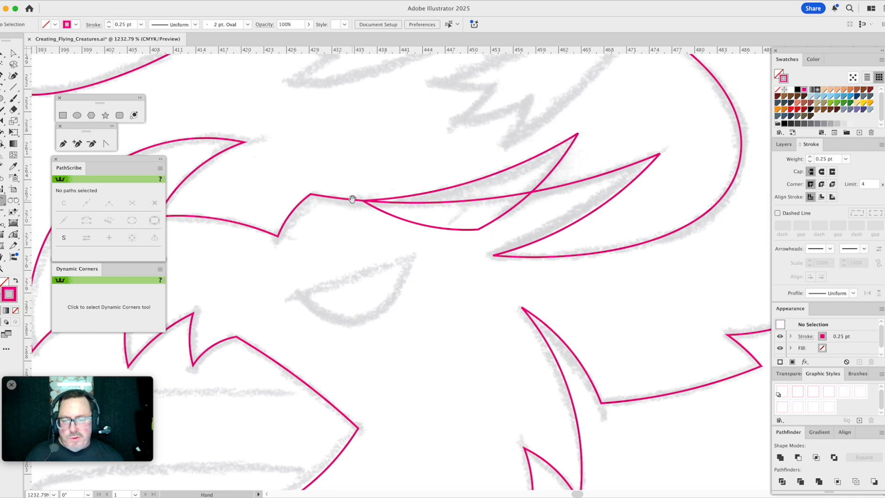
- Draw an ellipse about 14.6 by 14.1 pt for the dragon's eye and align its lower edge with the eye sketch
key("a")
left_click(77, 115)
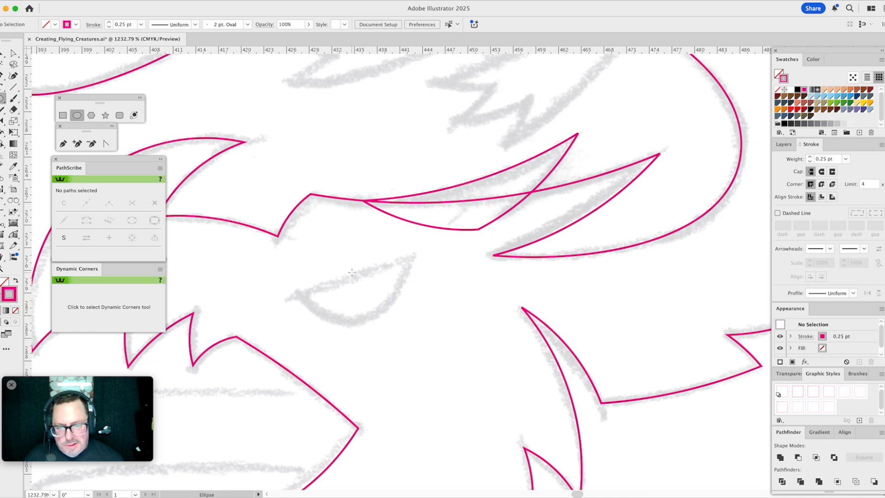
left_click_drag(354, 273, 410, 327)
key("v")
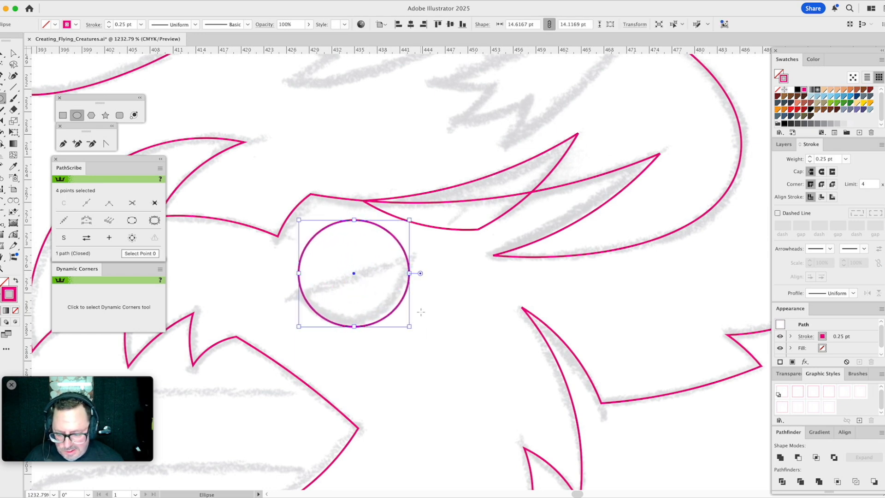
mouse_move(416, 273)
left_mouse_down()
mouse_move(415, 260)
mouse_move(406, 276)
left_mouse_up()
left_click(440, 293)
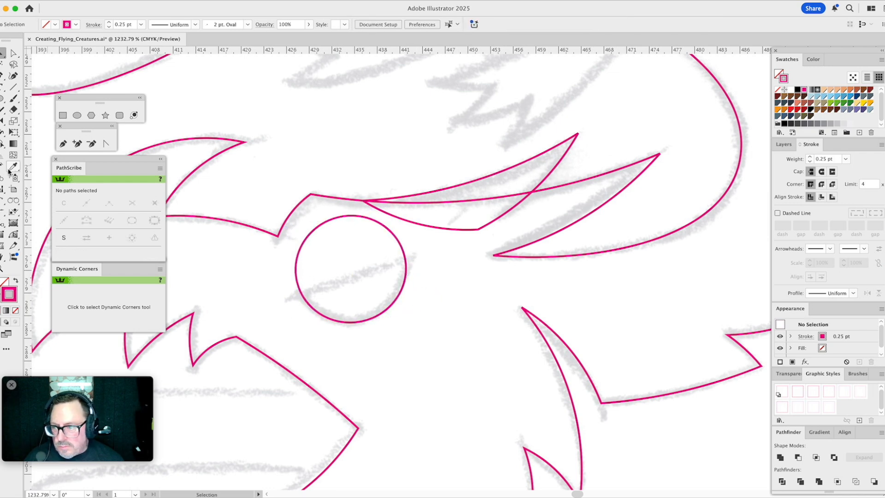
- Draw a closed two-arc shape over the upper part of the eye circle, its lower edge following the sketched eyelid line
left_click(2, 200)
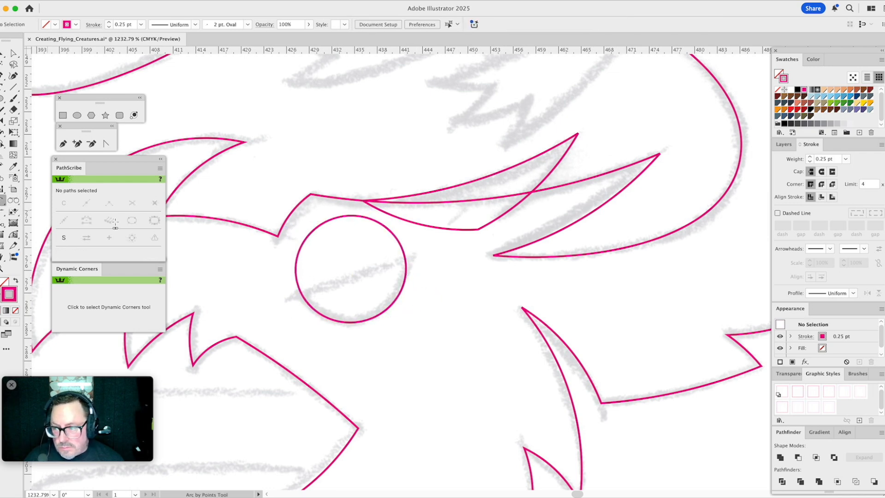
left_click(288, 297)
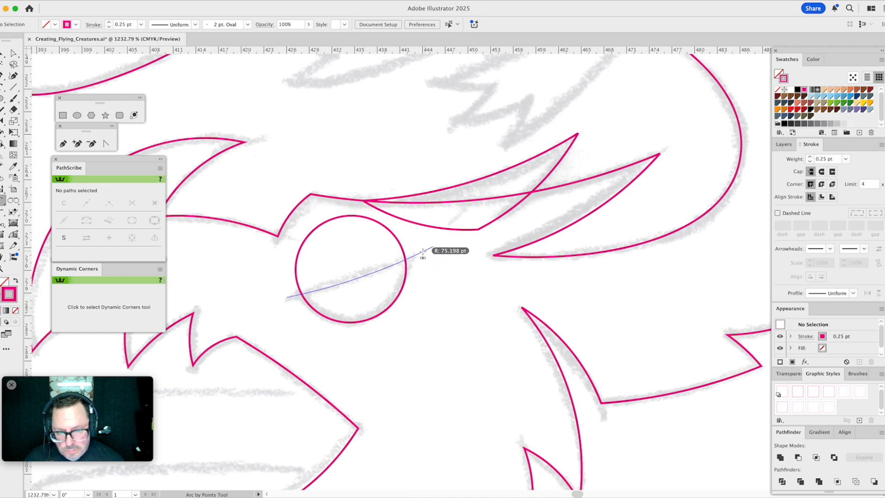
left_click(434, 247)
left_click(353, 235)
key("v")
left_click(406, 237)
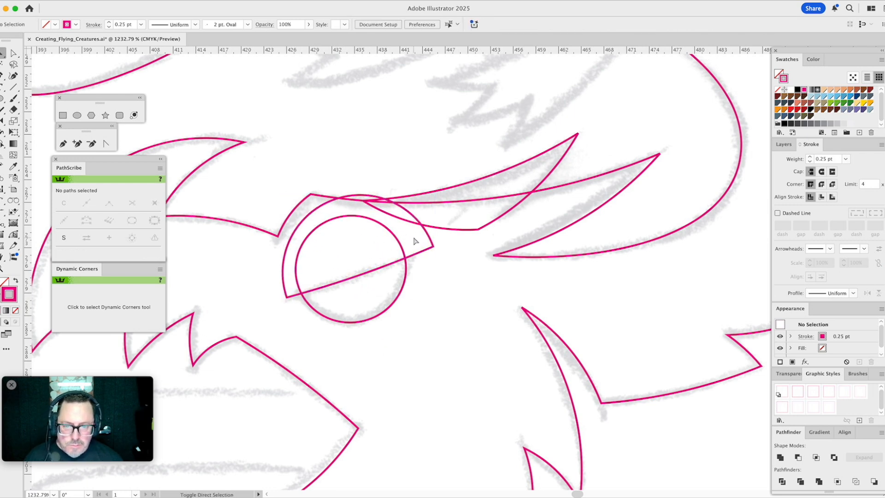
- Select the eye circle and the eyelid shape and subtract the front shape, leaving the half-moon eye
key("super+0")
left_click(9, 264)
left_click_drag(452, 203, 570, 318)
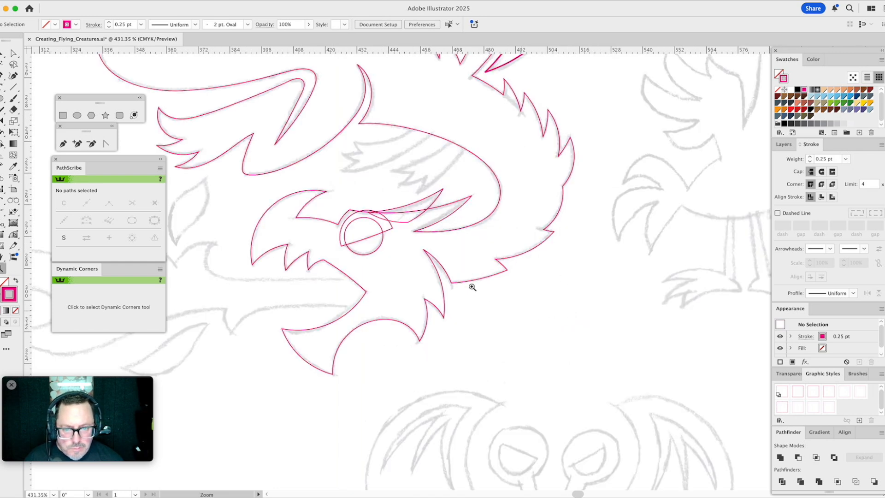
key("v")
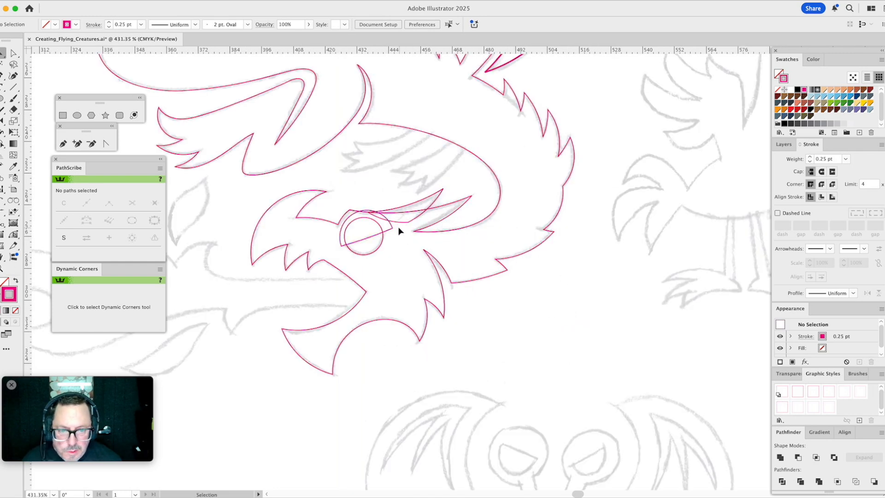
left_click_drag(370, 240, 369, 242)
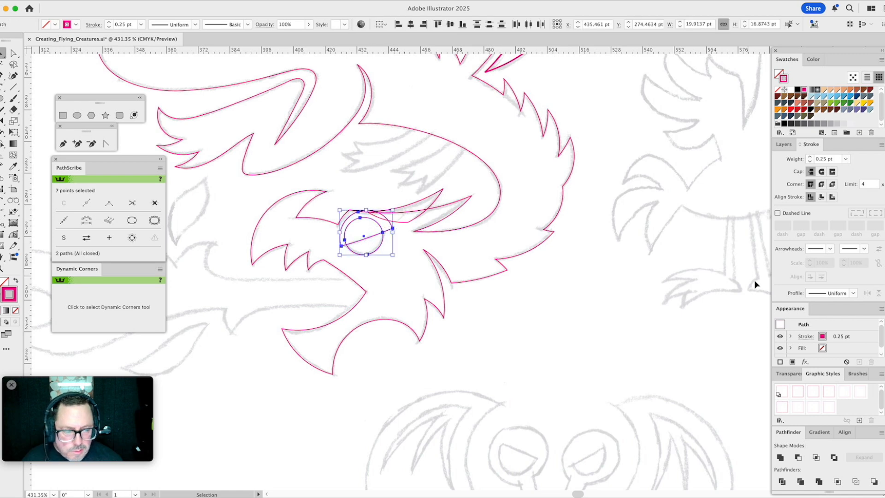
left_click(798, 457)
left_click(394, 277)
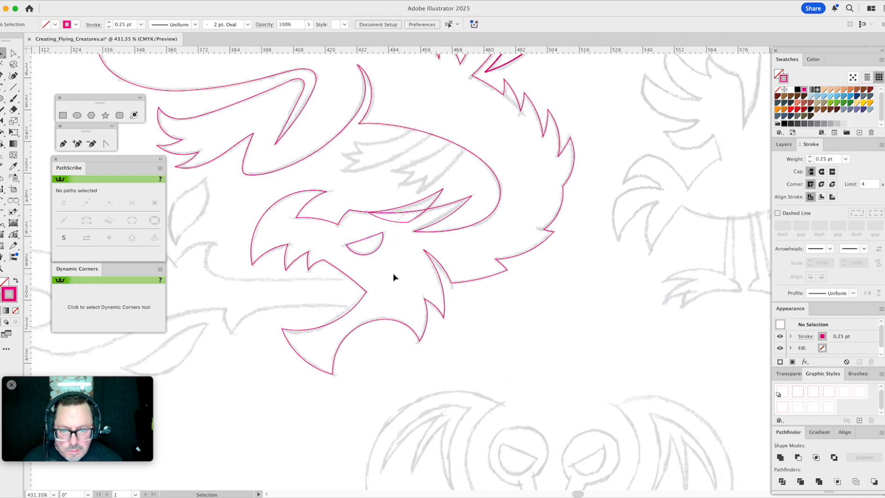
- Draw an arc about 25 pt wide along the upper edge of the first sketched tuft, ending just past the long head curve
key("z")
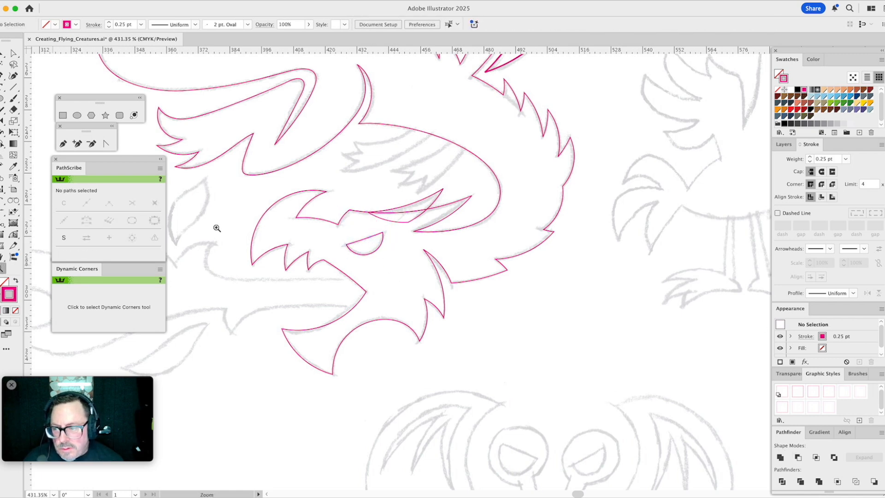
left_click_drag(306, 96, 495, 229)
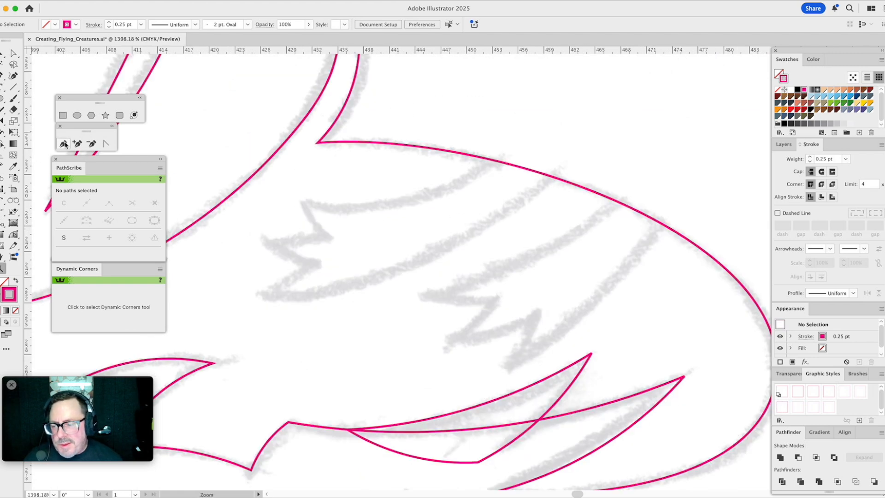
left_click(2, 201)
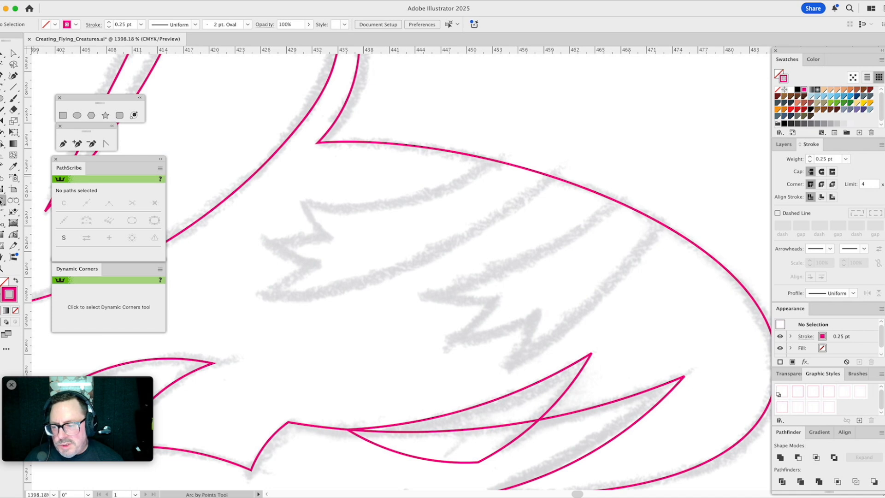
left_click(300, 203)
left_click(511, 149)
left_click(446, 189)
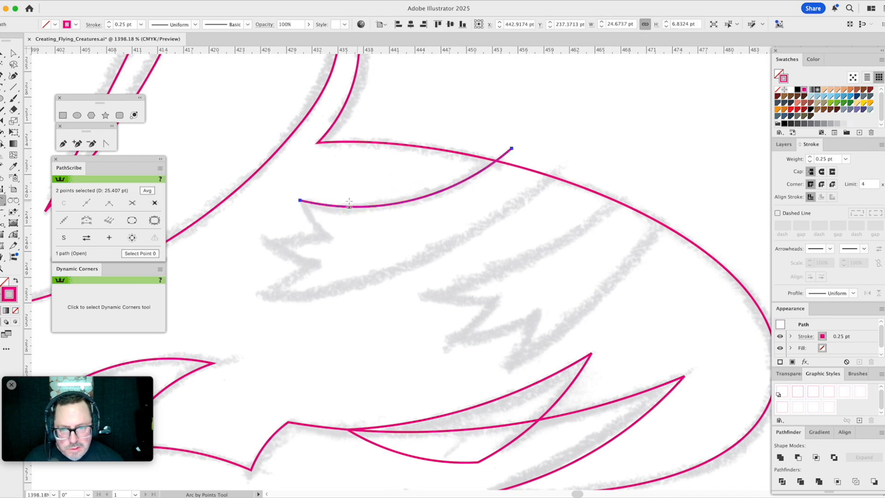
- Continue the path with four short arcs tracing the tuft's jagged end down to its lowest point
left_click(327, 237)
left_click(313, 226)
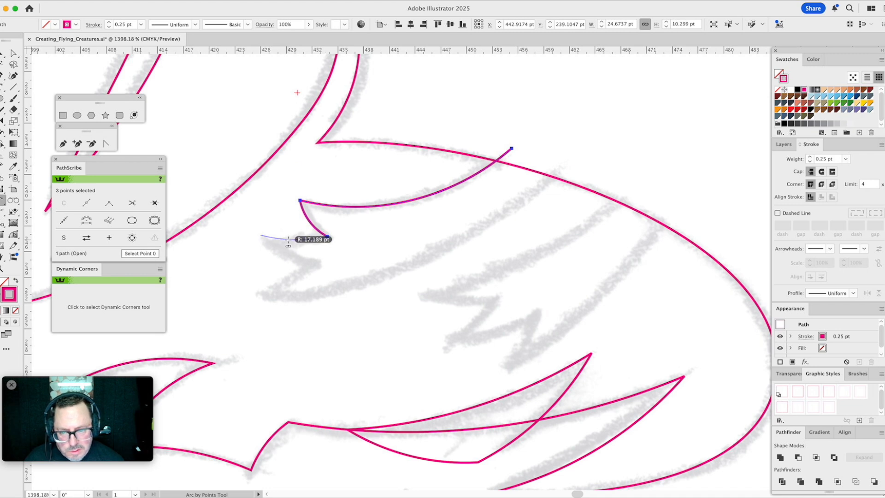
left_click(270, 240)
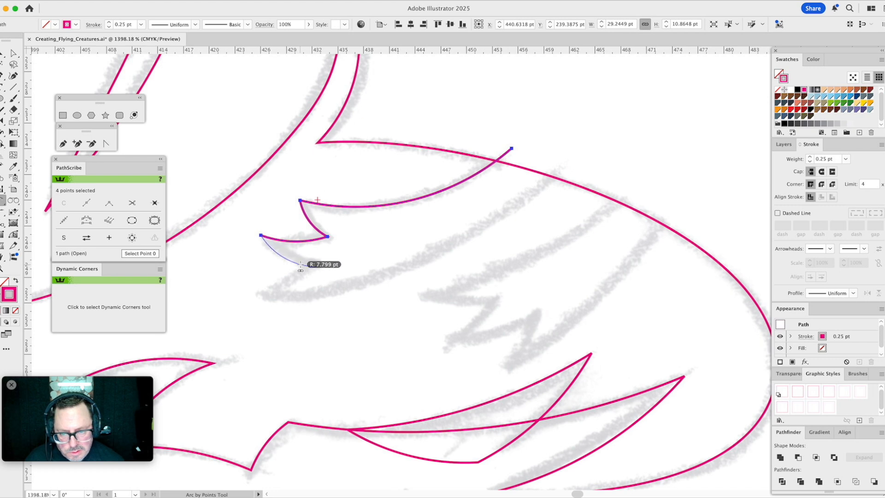
left_click(316, 267)
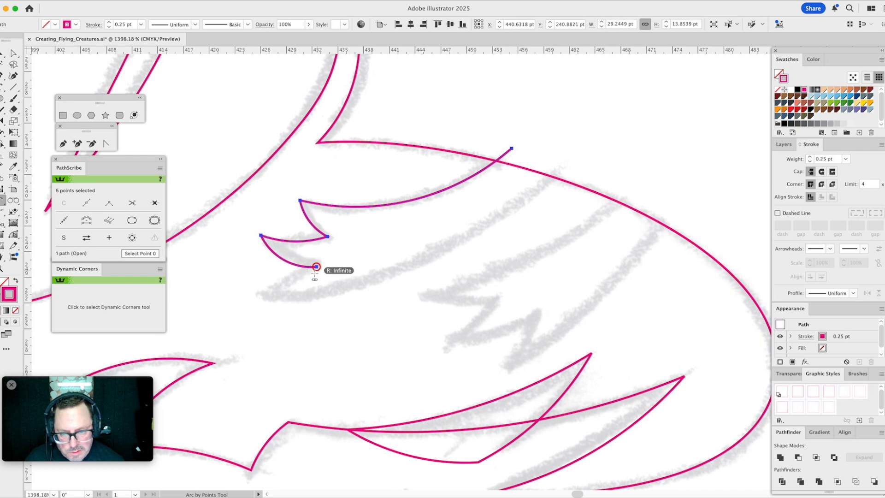
left_click(287, 286)
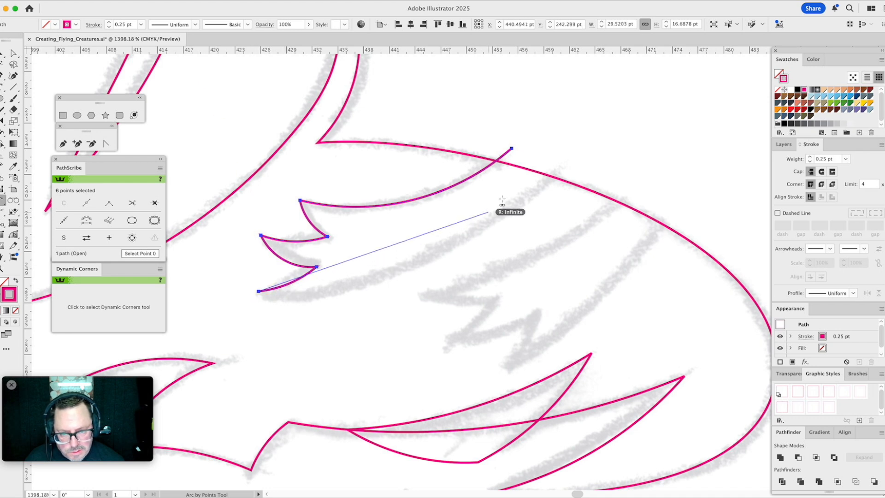
- Add the tuft's lower-edge arc past the long head curve and angle its handle at the jagged end downward to fit the sketch
left_click(559, 168)
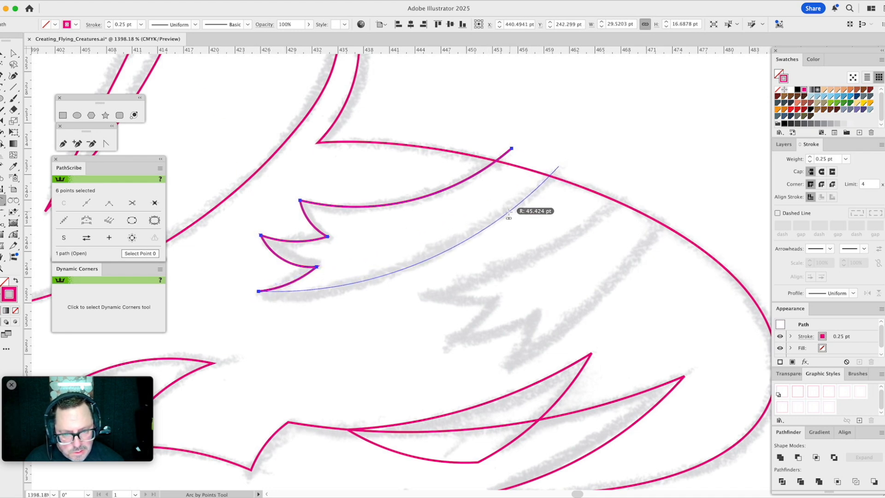
left_click(509, 212)
key("a")
left_click(374, 277)
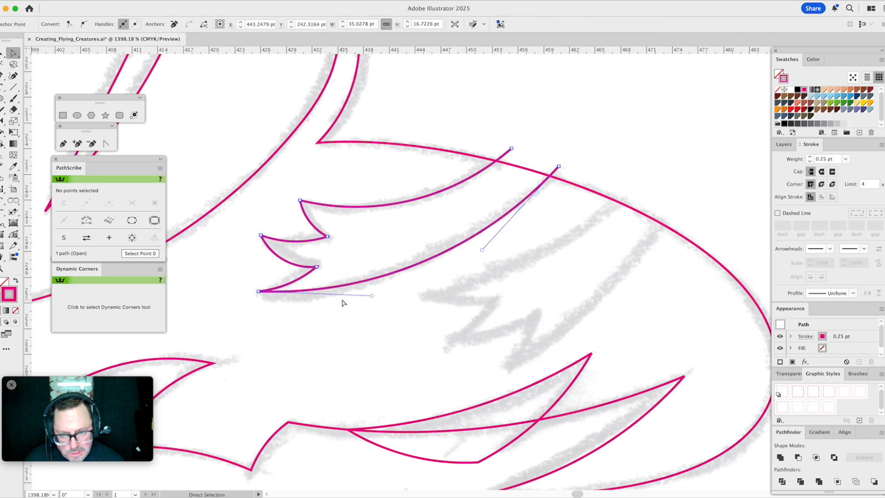
left_click_drag(371, 299, 304, 329)
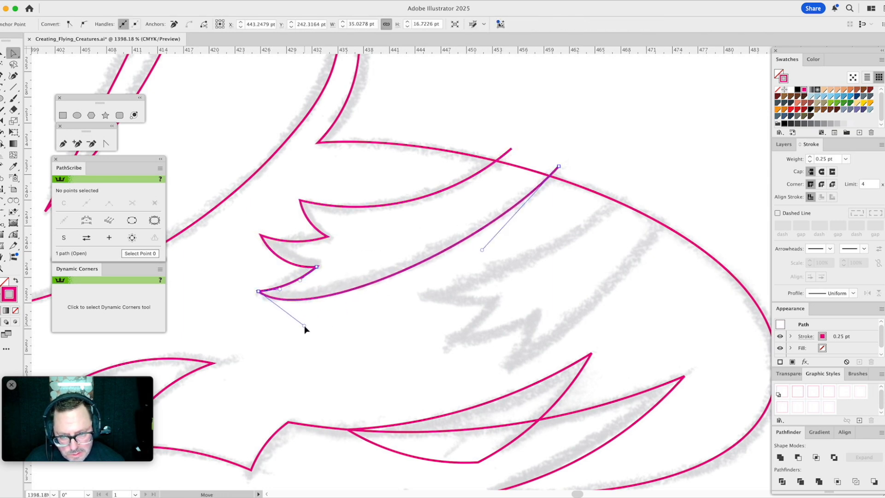
- Reshape the first tuft's upper-edge curve by shortening and lowering its tip handle and slightly adjusting the opposite handle to fit the sketch
left_click(544, 140)
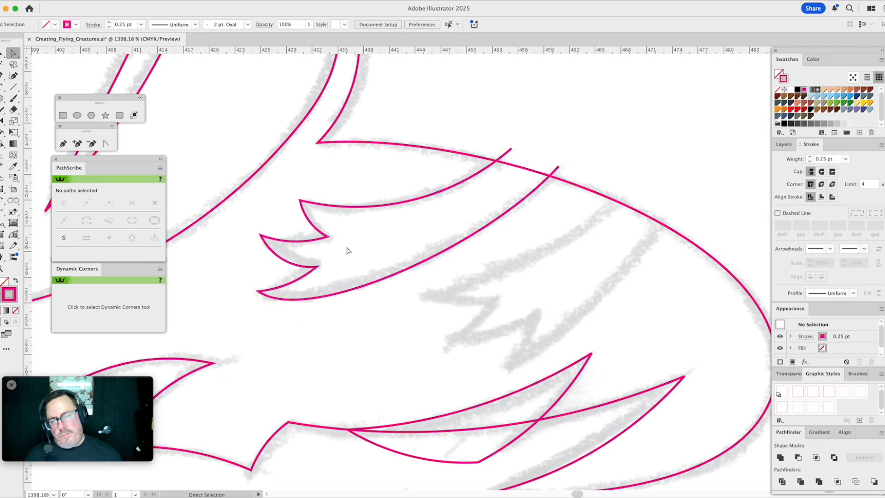
left_click(343, 206)
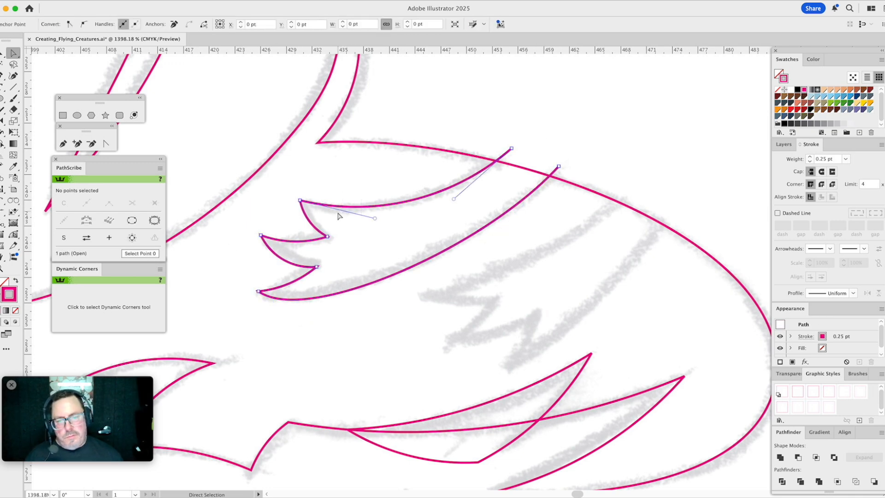
left_click_drag(376, 222, 335, 227)
left_click_drag(455, 201, 459, 200)
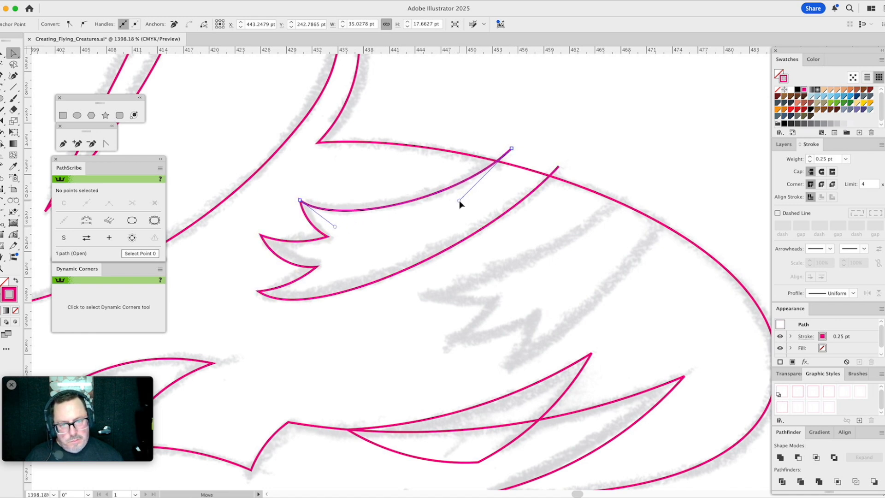
- Close the first tuft's path with a straight segment joining its two open ends beyond the long head curve
left_click(64, 143)
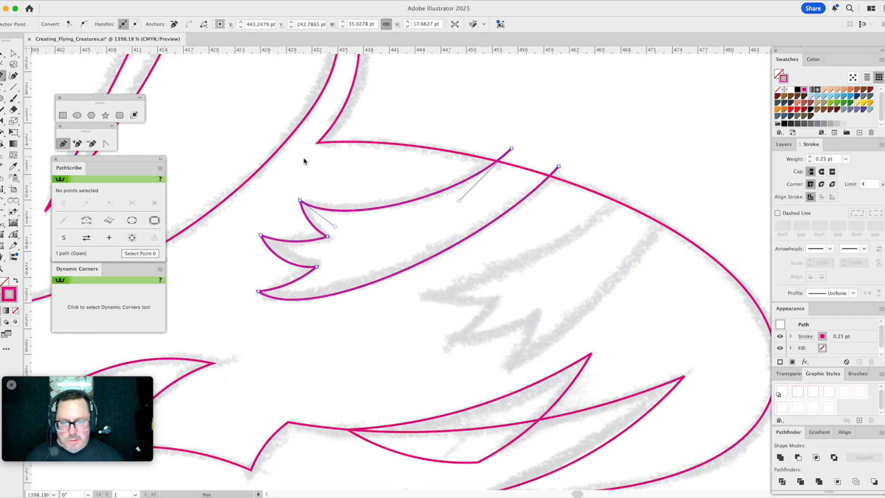
left_click(512, 148)
left_click(559, 167)
left_click(518, 176, "super")
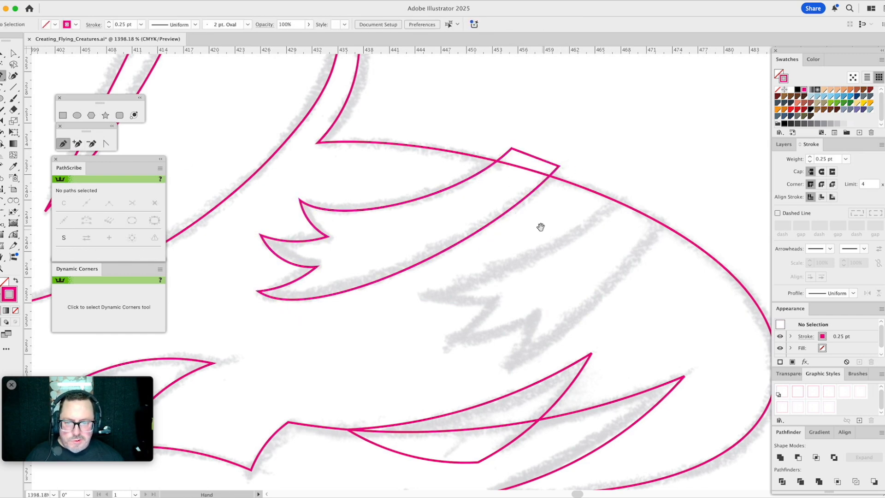
- Draw an arc about 23 pt wide along the upper edge of the second sketched tuft, starting just past the long head curve
left_click_drag(541, 229, 452, 182)
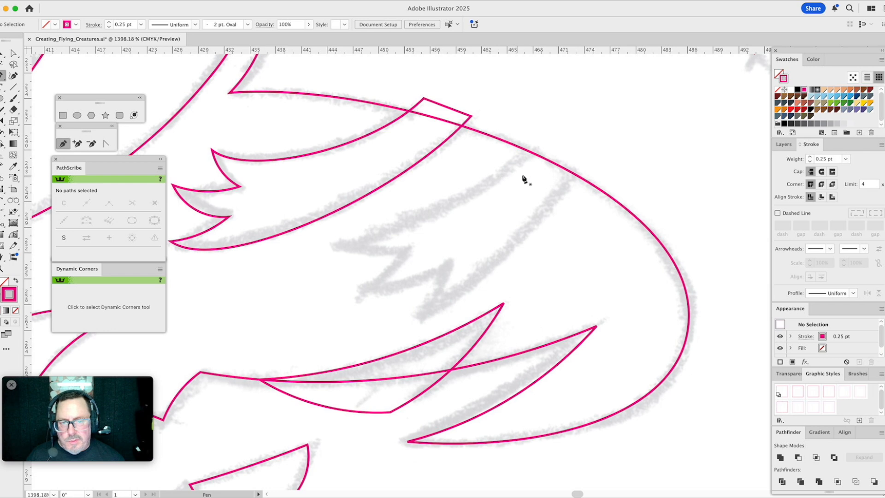
left_click(2, 200)
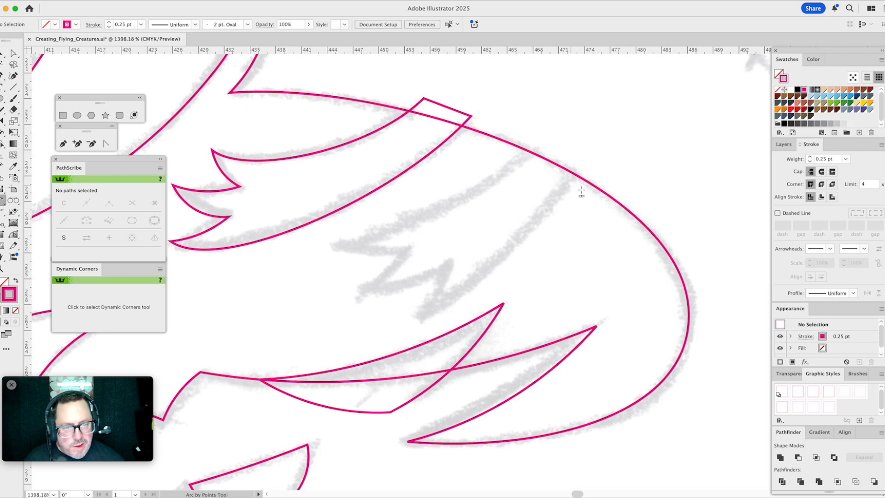
left_click(538, 148)
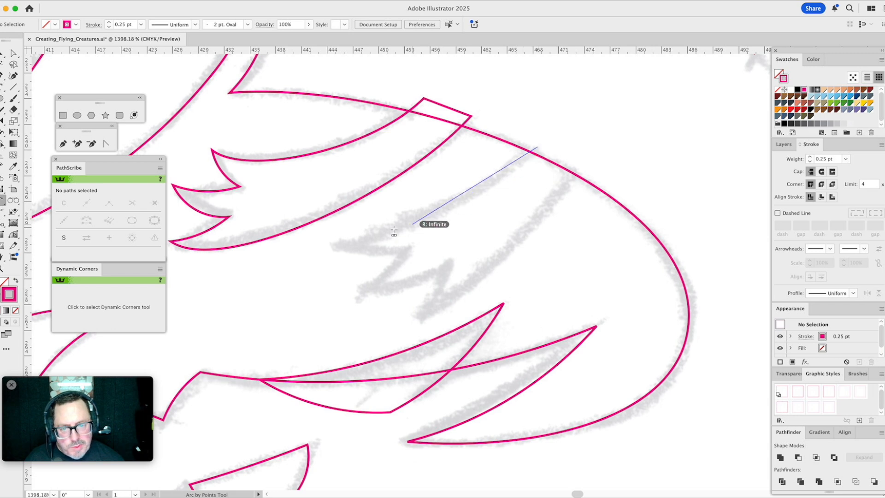
left_click(344, 249)
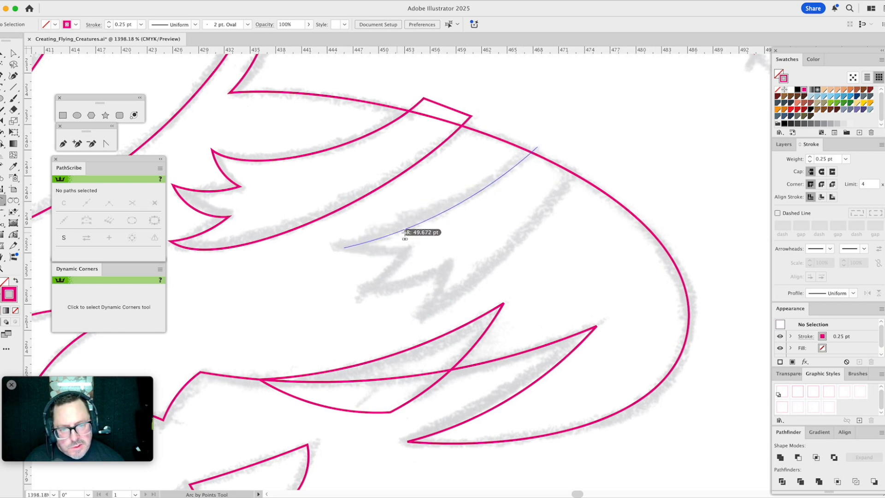
left_click(412, 228)
left_click(412, 228)
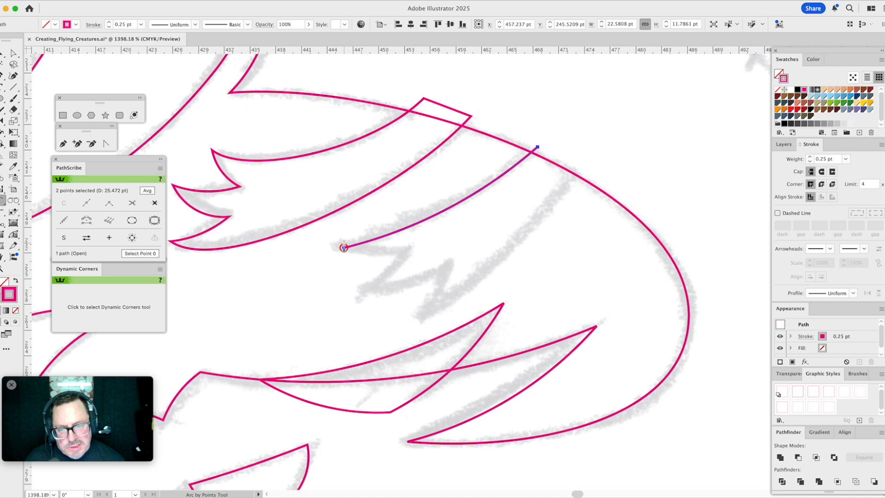
- Continue the second tuft's path with four short arcs tracing its jagged end down to the lowest point
left_click(344, 248)
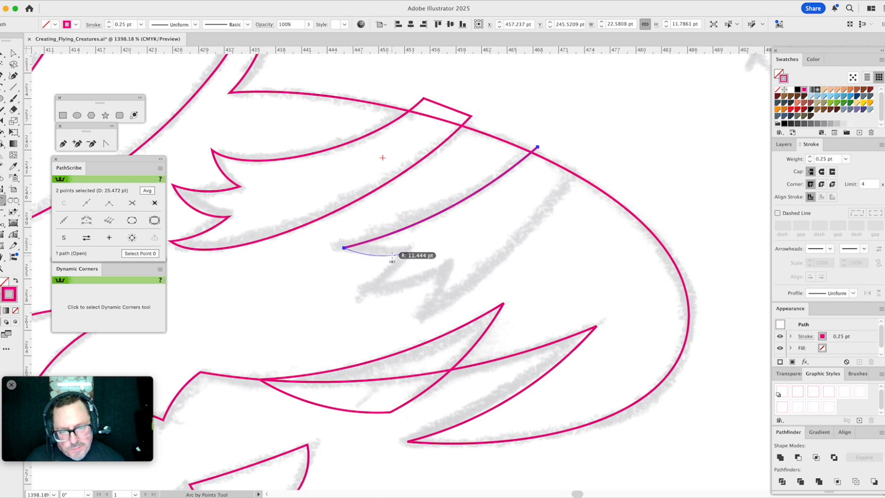
left_click(408, 253)
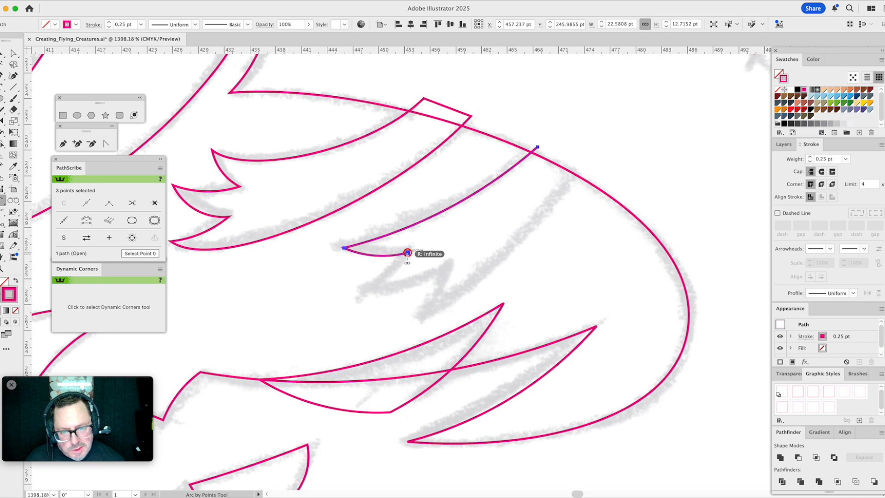
left_click(358, 293)
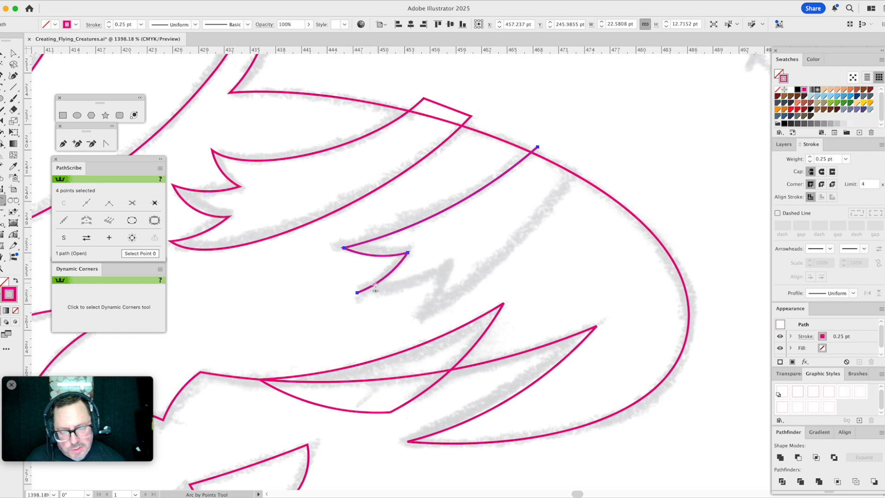
left_click(449, 266)
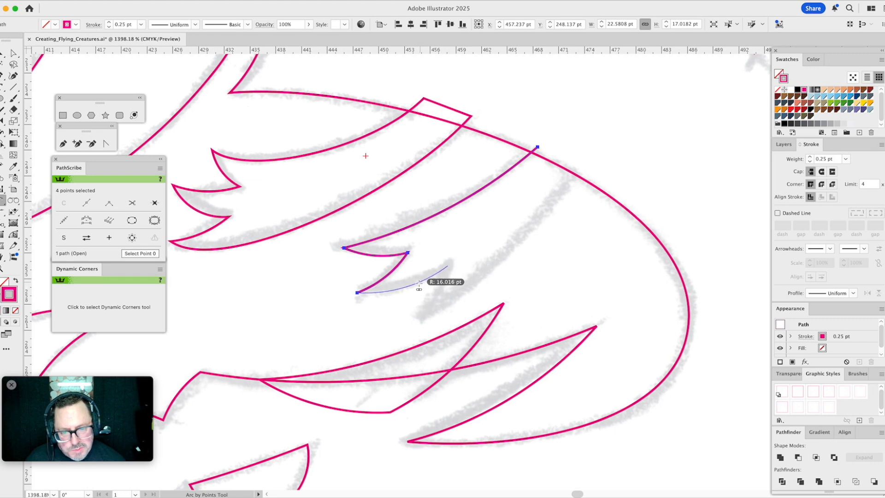
left_click(418, 284)
scroll(462, 252, "down", 5)
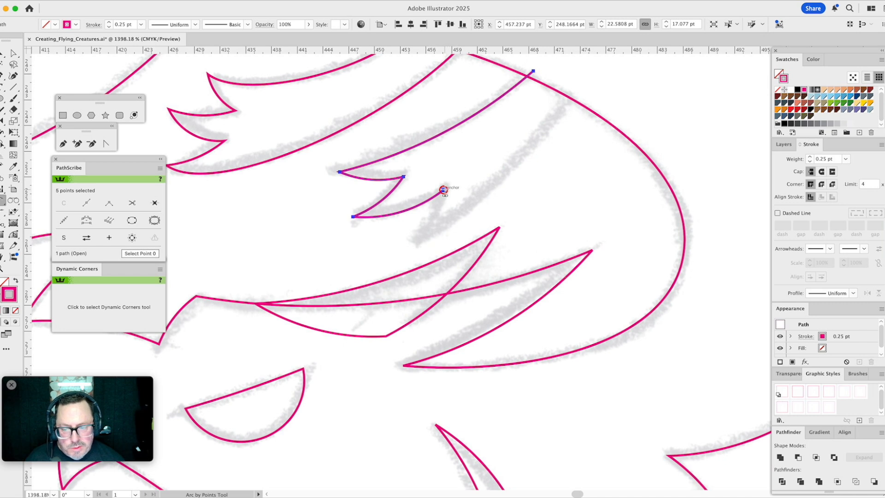
left_click(444, 190)
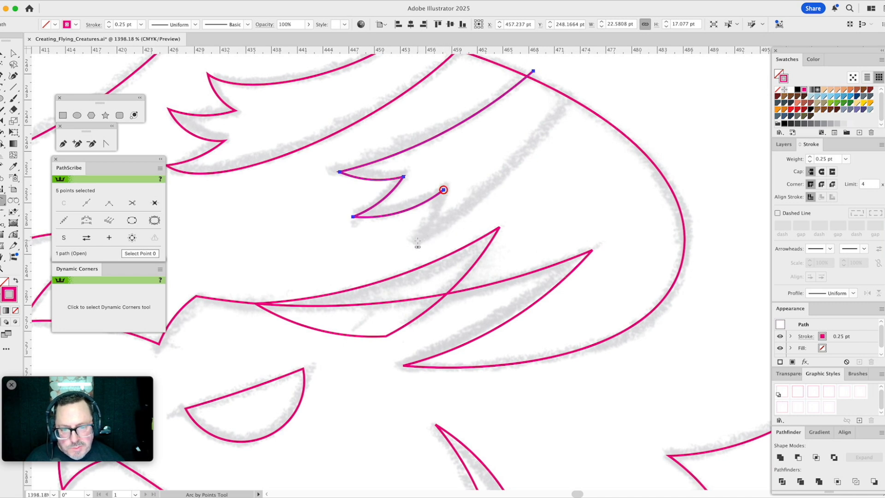
left_click(418, 240)
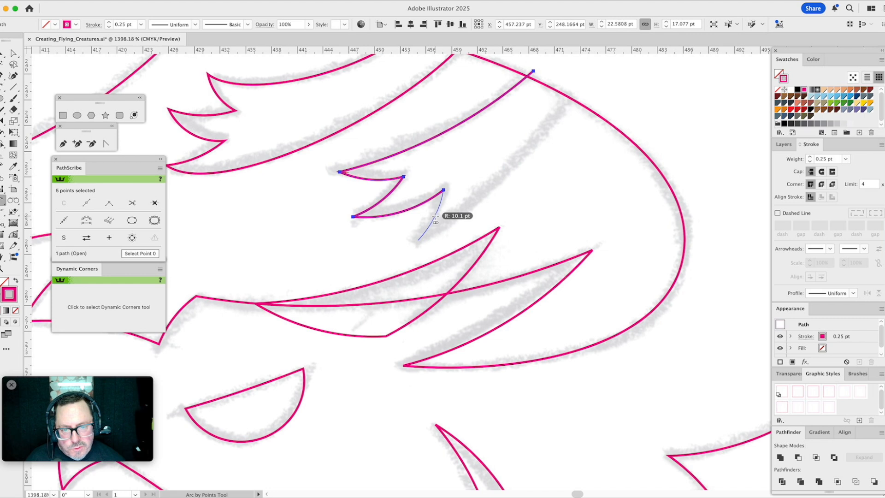
left_click(421, 238)
- Add the second tuft's lower-edge arc past the long head curve and adjust its end point and both handles to fit the sketch
left_click(418, 240)
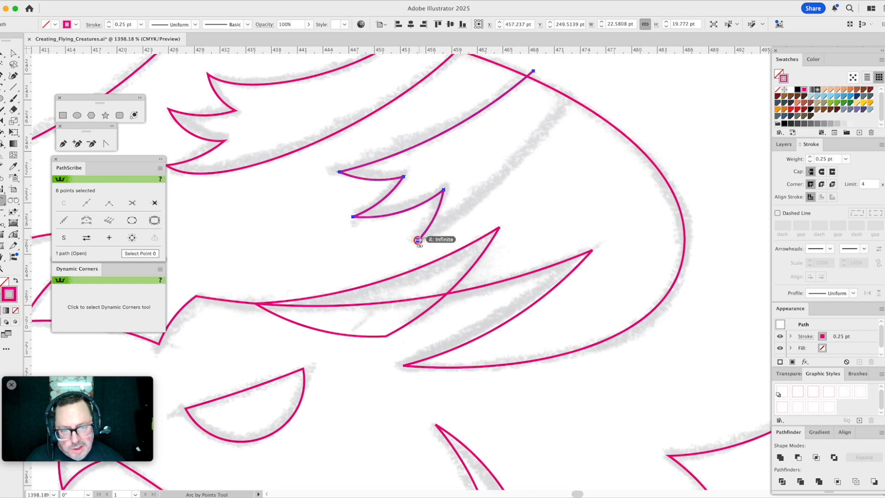
left_click(574, 85)
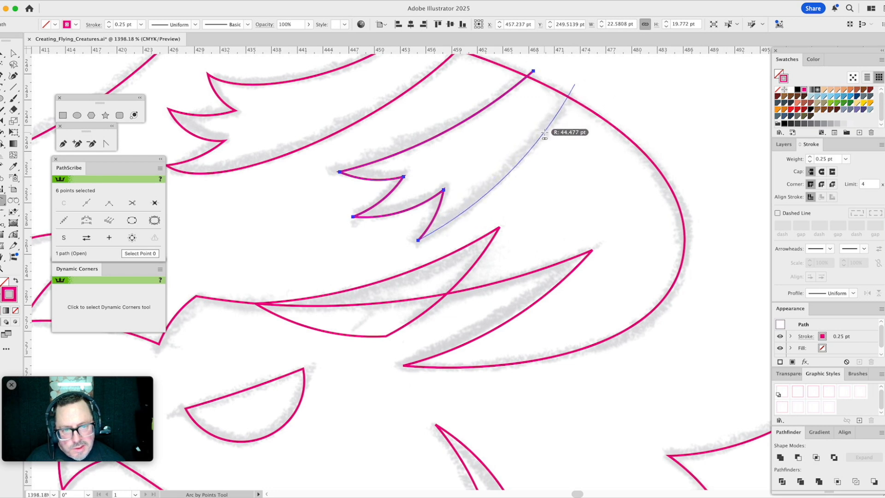
left_click(544, 134)
key("a")
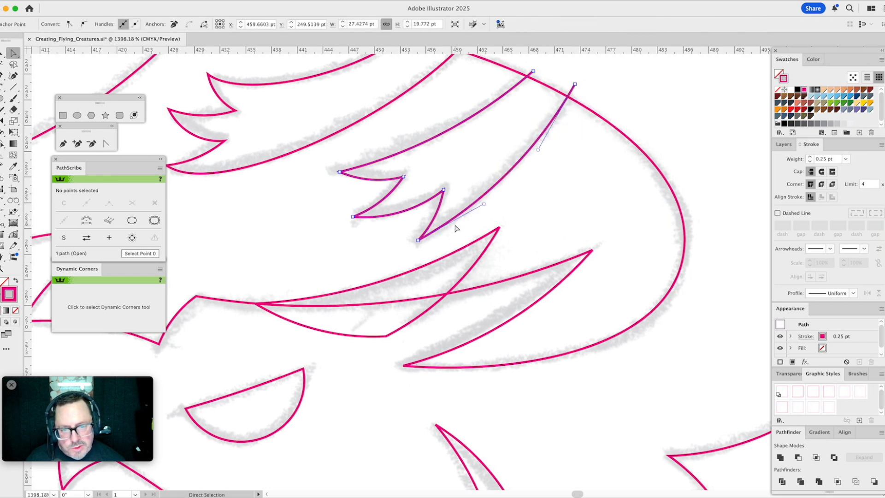
left_click_drag(484, 205, 467, 226)
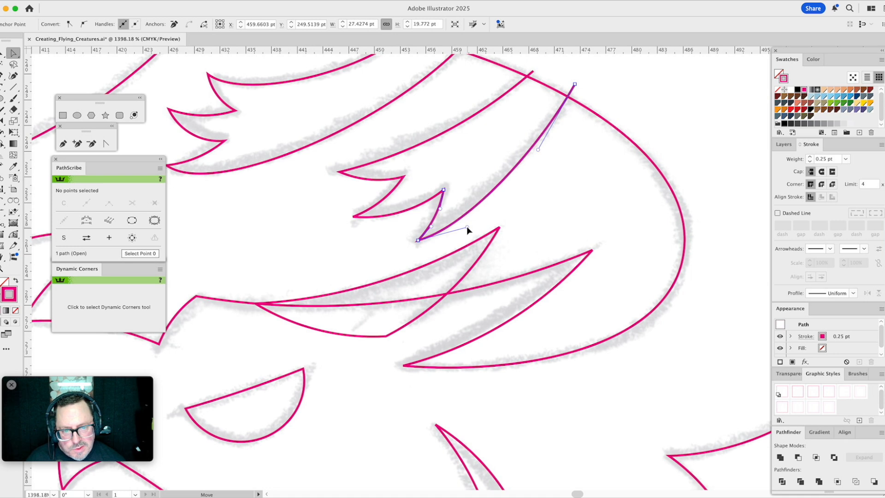
left_click_drag(575, 85, 570, 85)
left_click_drag(534, 149, 544, 142)
left_click(563, 171)
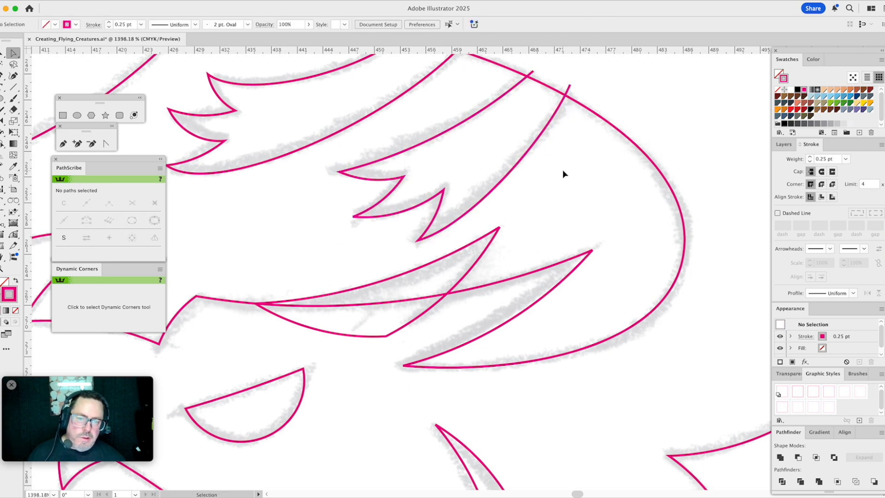
- Close the second tuft's path with a straight segment joining its two open ends beyond the long head curve
left_click_drag(575, 172, 549, 242)
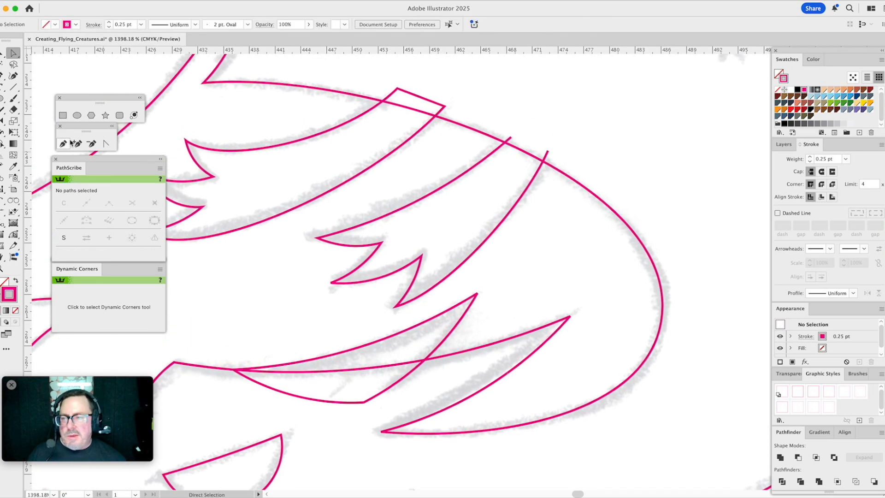
left_click(63, 143)
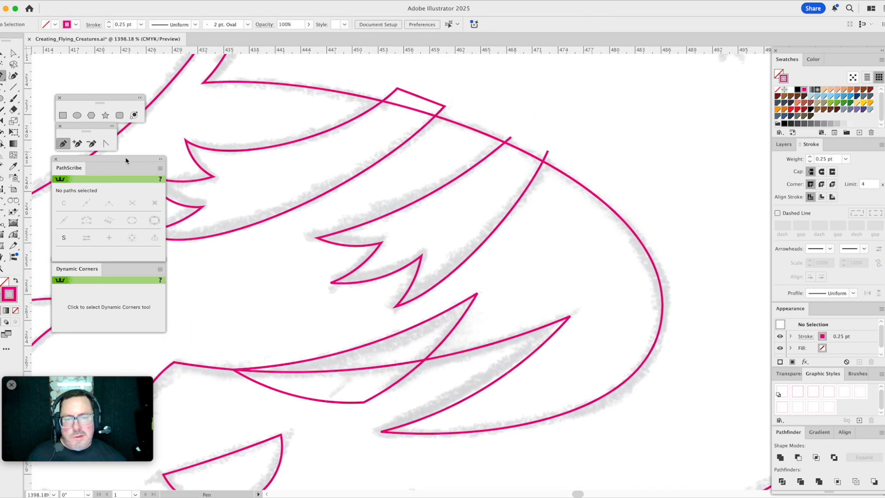
left_click(511, 138)
left_click(548, 151)
- Move the second tuft's upper outer corner farther beyond the head curve and reshape the upper edge with both of its handles
key("a")
left_click_drag(513, 138, 514, 127)
left_click_drag(459, 178, 492, 171)
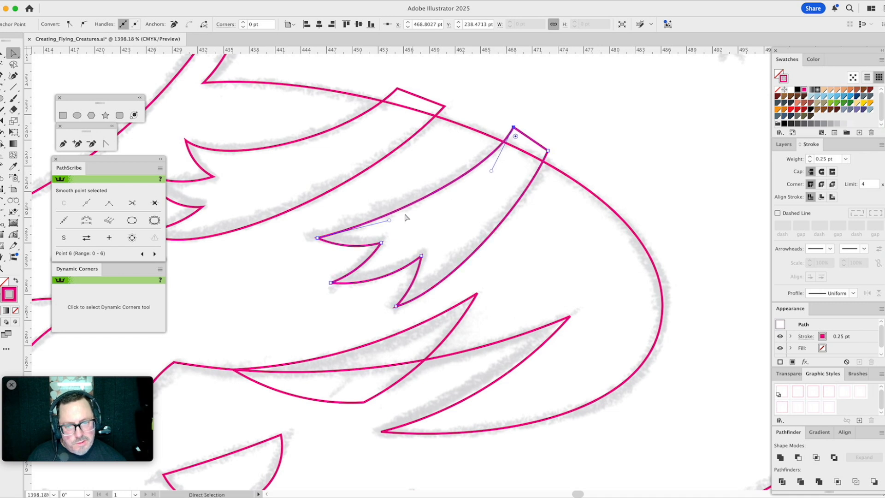
left_click_drag(390, 223, 374, 227)
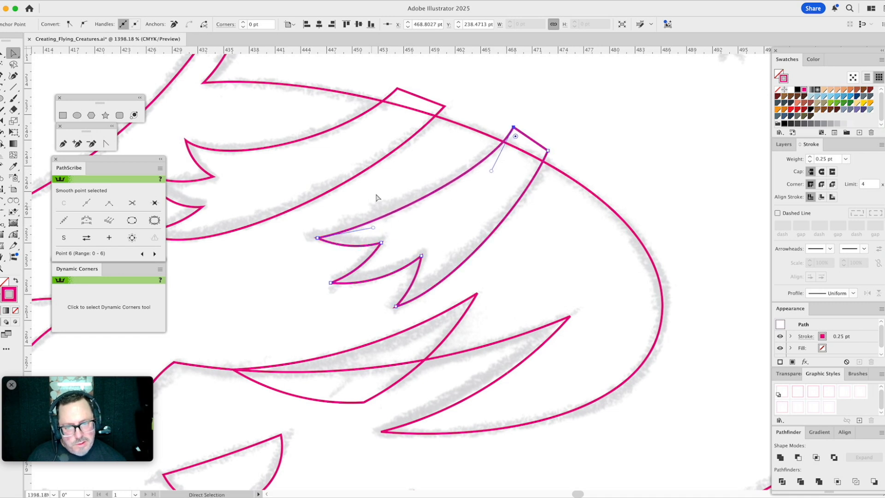
left_click_drag(492, 171, 474, 193)
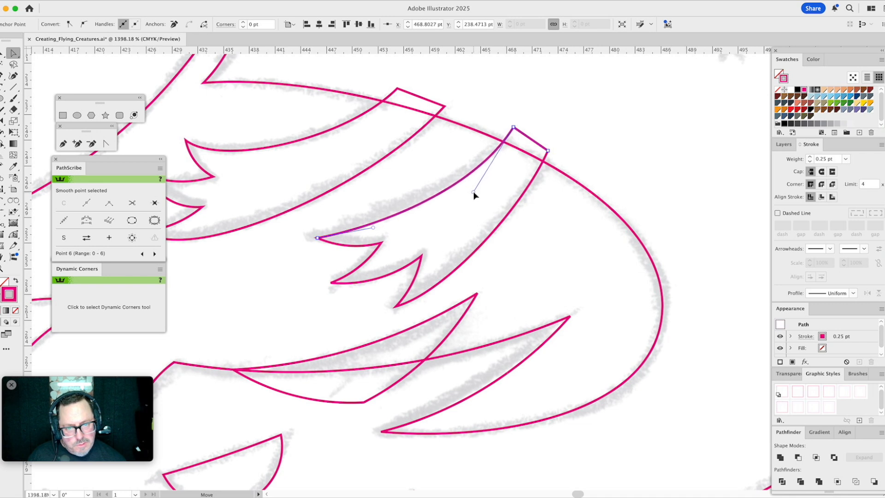
left_click(440, 166, "super")
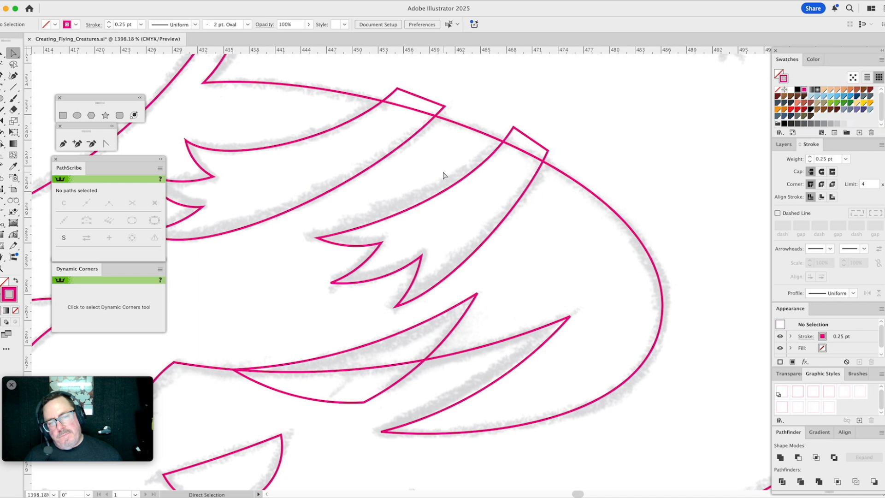
- Move the first inner notch point of the second tuft's jagged end deeper into the tuft and refine the adjoining curve
left_click_drag(381, 245, 391, 243)
left_click_drag(353, 278, 351, 282)
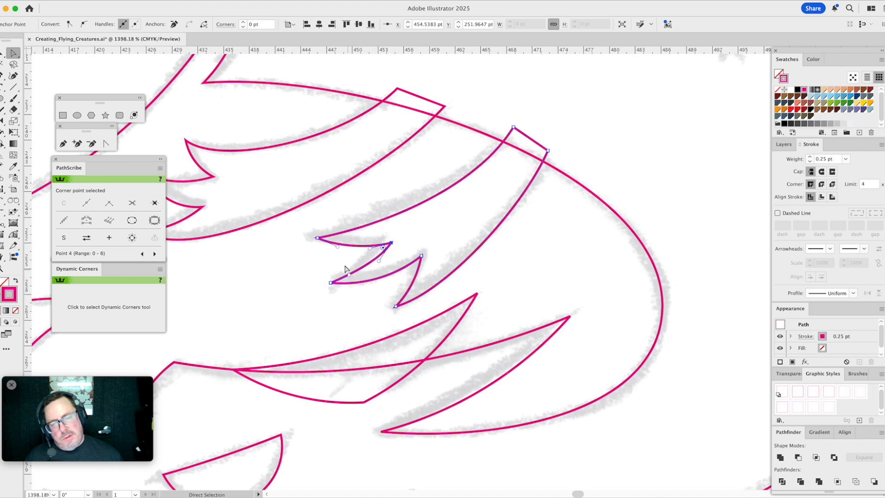
left_click(342, 267)
left_click(367, 276)
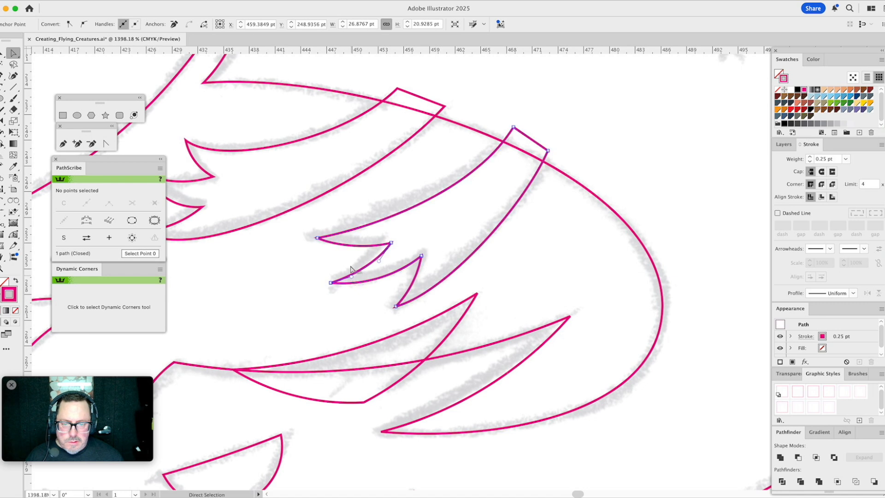
left_click(349, 262)
- Draw two arcs fanning into the second tuft from its uppermost jagged tip, together about 13 pt wide
left_click(2, 200)
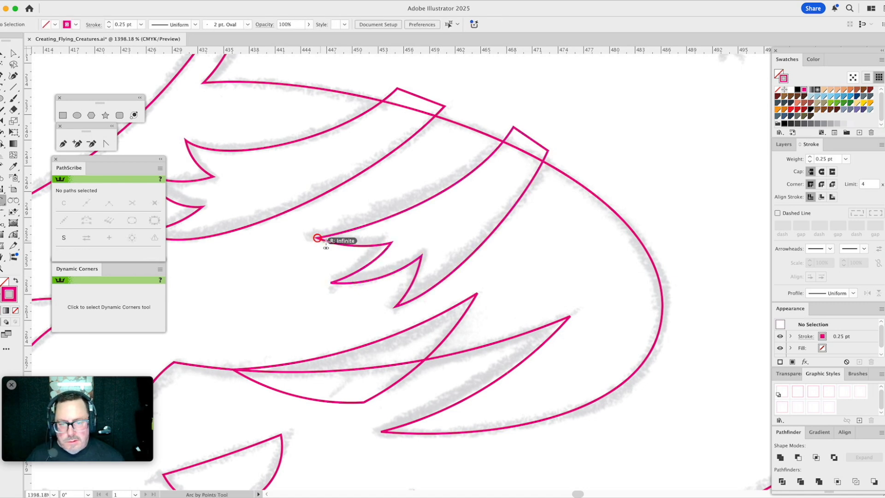
left_click(399, 249)
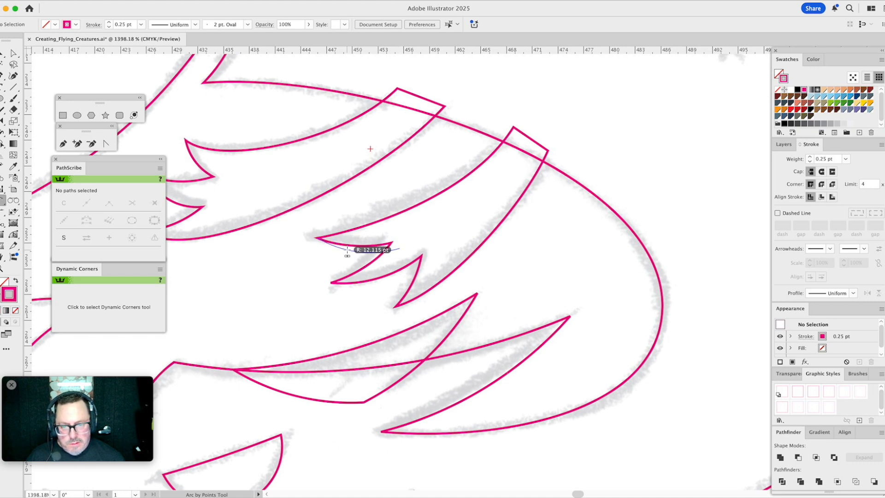
left_click(347, 250)
left_click(318, 238)
left_click(431, 226)
left_click(398, 233)
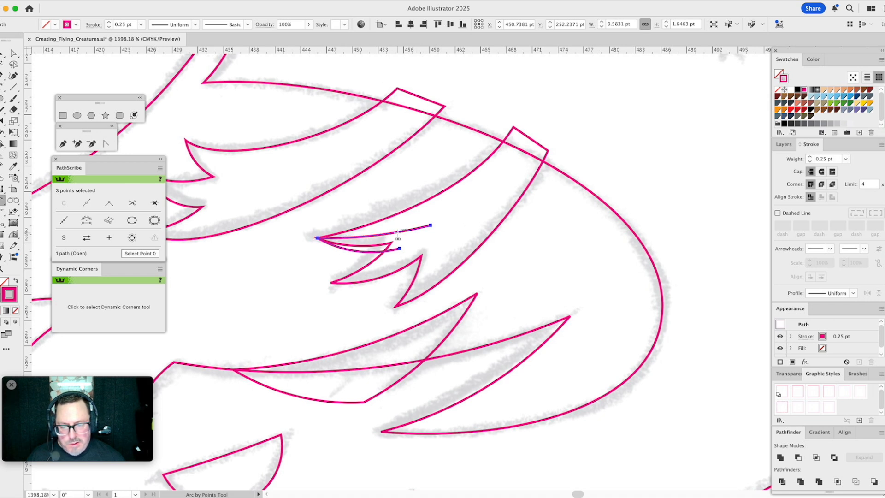
- Join the open ends of the two fanning arcs with a straight segment to close the thin wedge shape
left_click(63, 143)
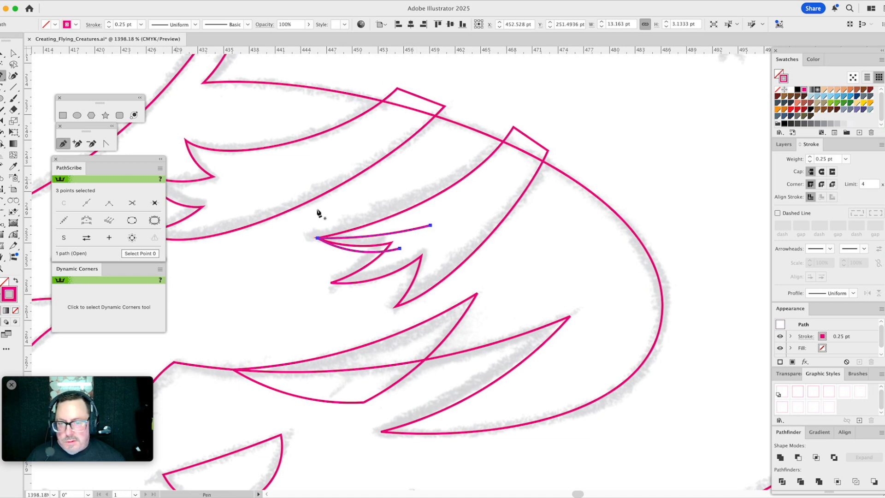
left_click(430, 226)
left_click(400, 248)
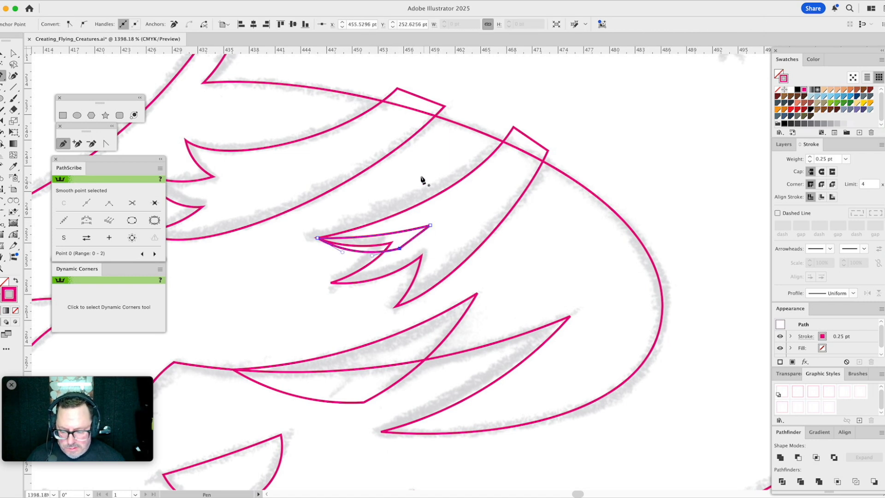
- Select the thin wedge together with the second tuft and unite them into one shape
key("v")
left_click(422, 253, "shift")
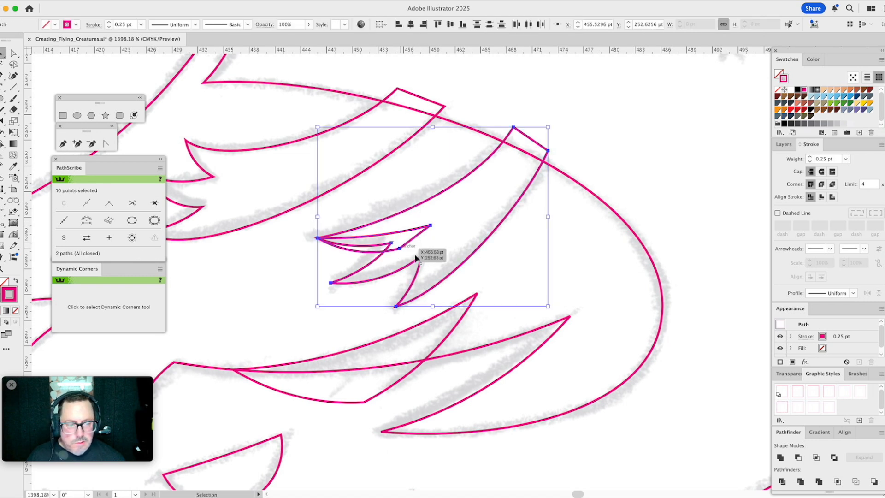
left_click(780, 456)
left_click(689, 194)
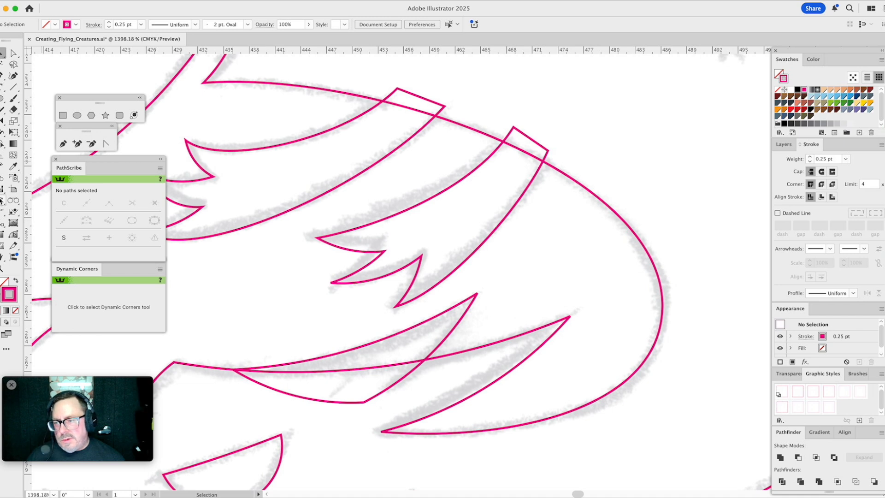
- Draw two arcs fanning from the second tuft's middle jagged tip, the first about 11 pt long, and close them into a wedge
left_click(3, 200)
left_click(331, 283)
left_click(423, 264)
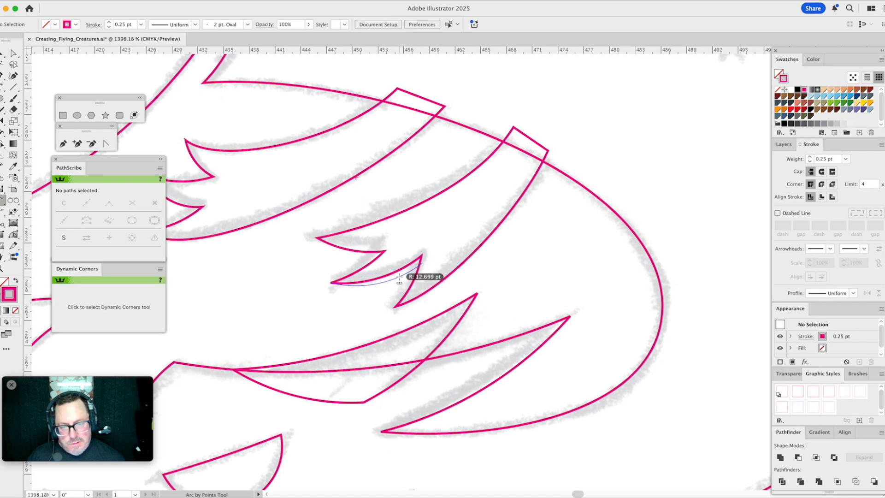
left_click(413, 266)
left_click(330, 283)
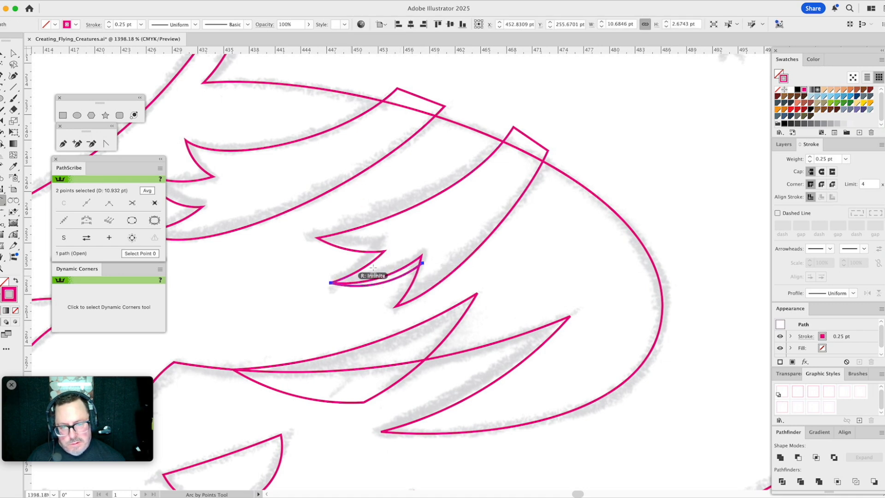
left_click(431, 237)
left_click(417, 251)
left_click(431, 237)
left_click(423, 263)
left_click(434, 254)
- Unite the wedge at the middle jagged tip with the second tuft's outline
key("v")
left_click_drag(328, 235, 424, 275)
left_click(780, 457)
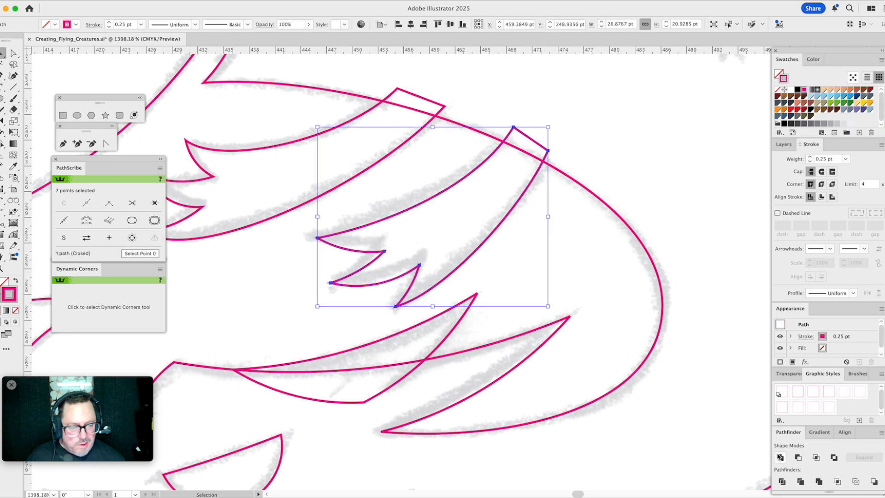
left_click(673, 182)
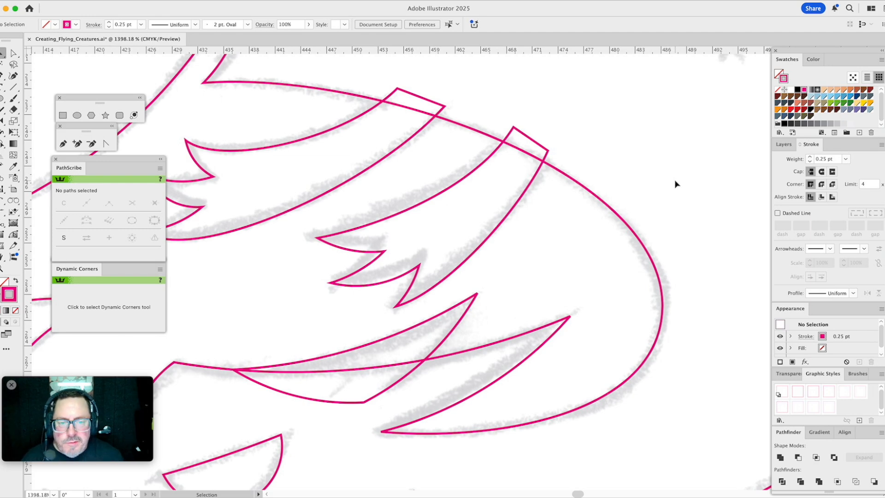
- Start the dragon's flame with a horizontal upper edge about 49 pt long from inside the mouth, curving up to the upper curl's tip
left_click(2, 269)
left_click(394, 247, "alt")
left_click(412, 254, "alt")
left_click(414, 254, "alt")
left_click(425, 263, "alt")
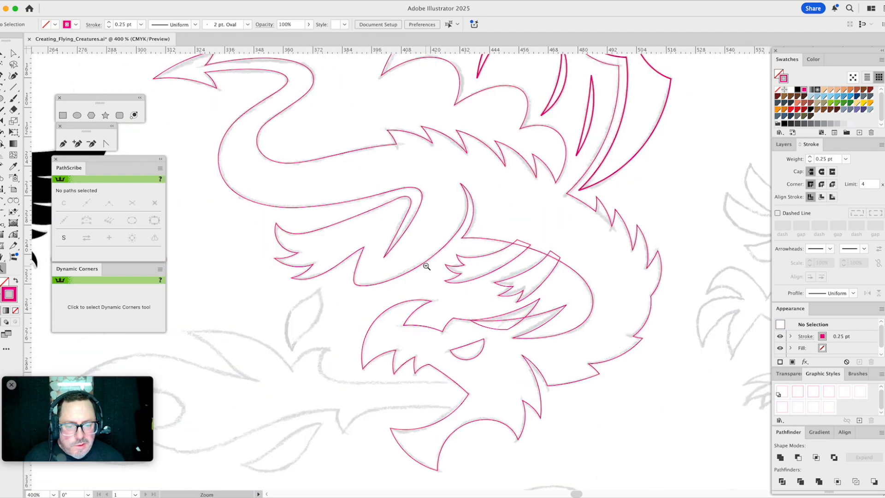
left_click(428, 268, "alt")
left_click(438, 279, "alt")
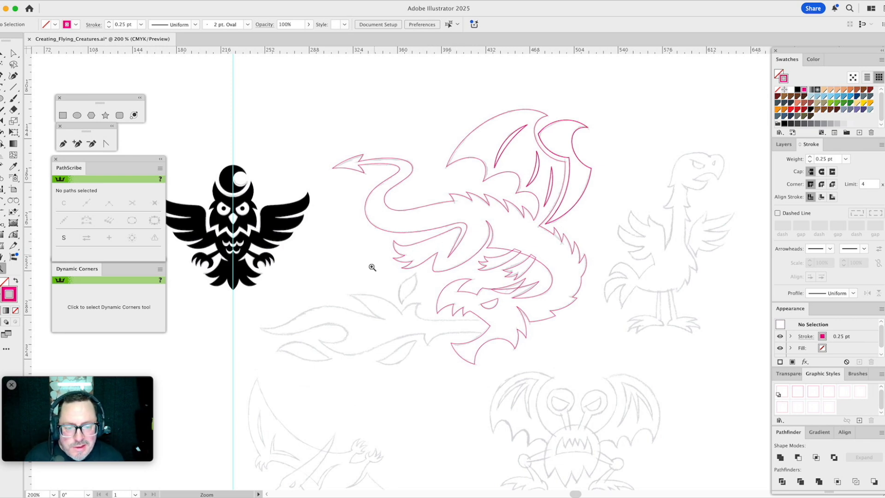
left_click_drag(280, 255, 546, 402)
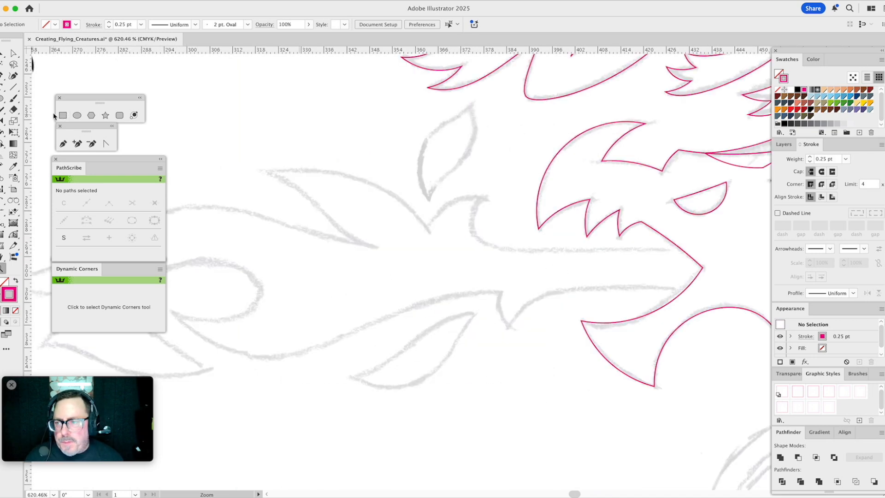
left_click(63, 145)
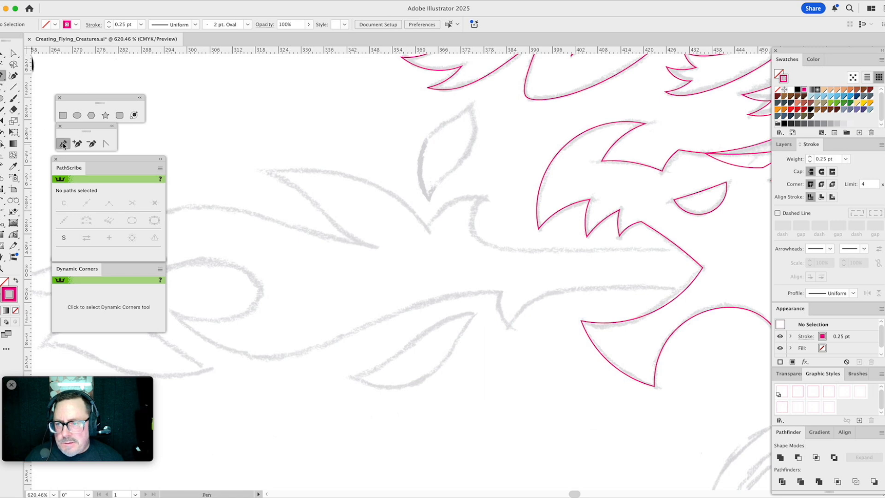
left_click(693, 248)
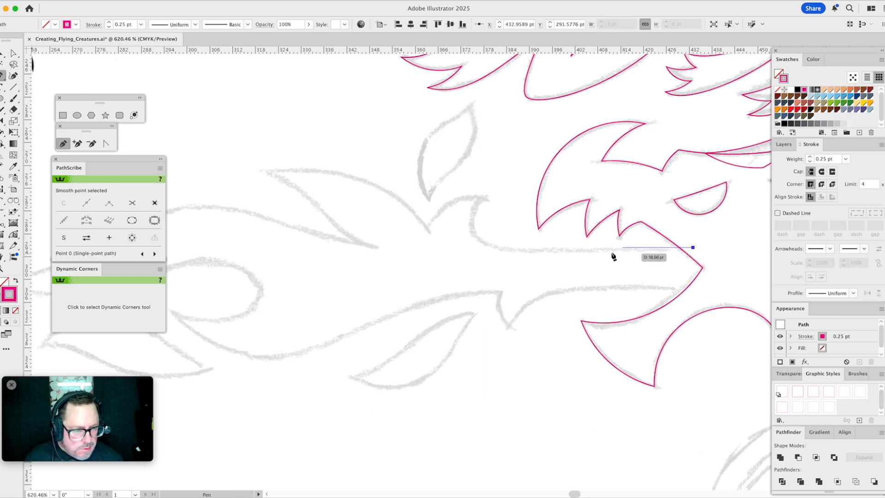
left_click_drag(506, 248, 480, 249)
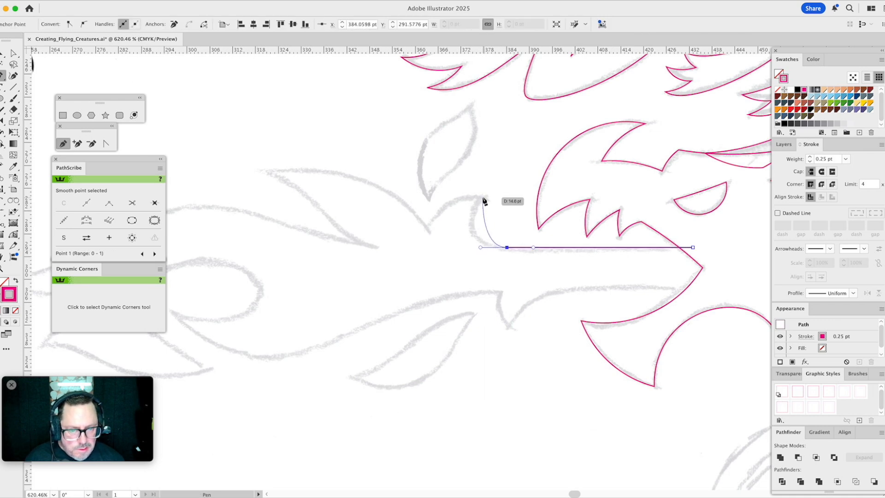
left_click(485, 199)
- Bulge the flame's upper curl outward to follow the sketch by adjusting the curve handles at both of its ends
key("a")
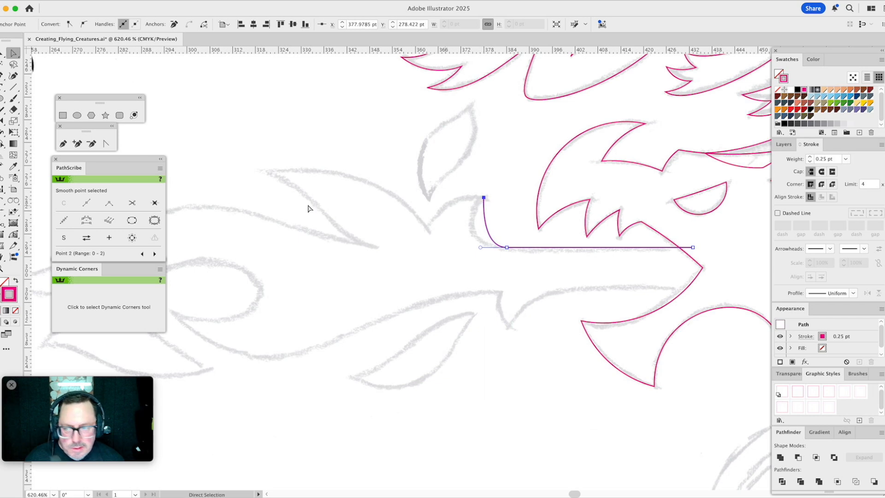
key("d")
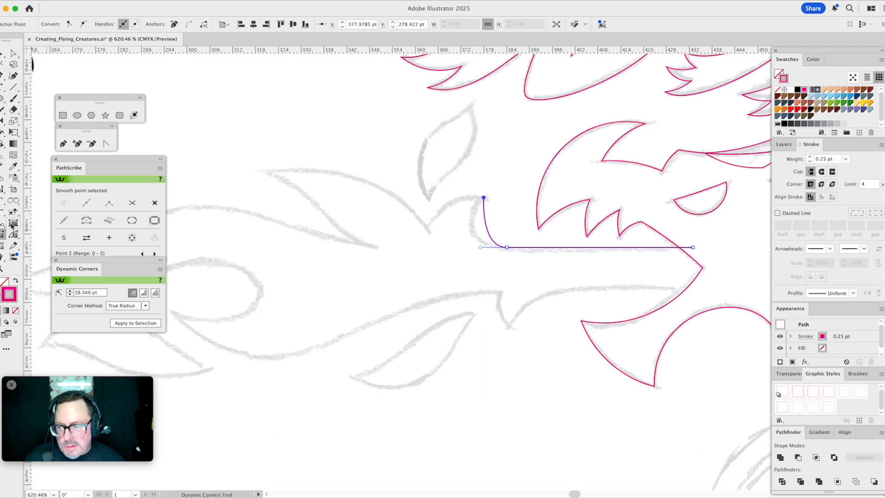
left_click(12, 234)
left_click_drag(485, 212, 460, 218)
left_click_drag(481, 249, 469, 248)
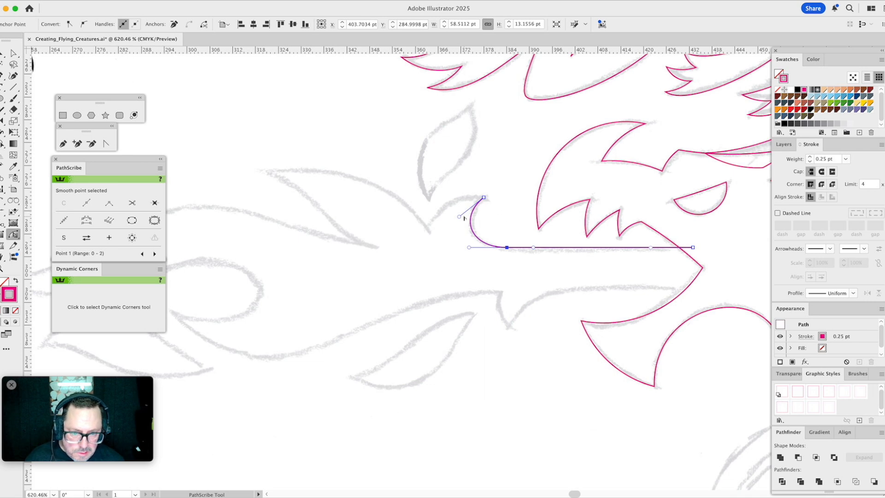
left_click_drag(459, 216, 464, 212)
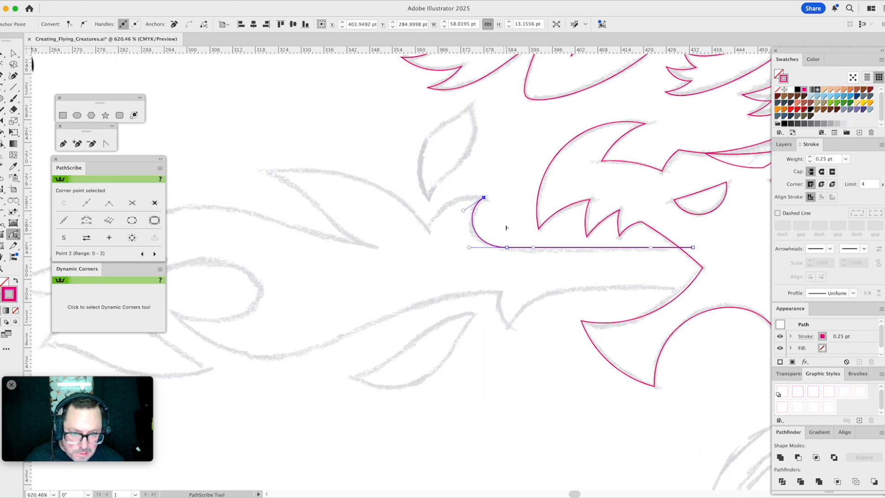
- Extend the flame's straight upper edge about 7 pt horizontally, deeper into the dragon's head
key("a")
left_click(515, 234)
left_click(540, 248)
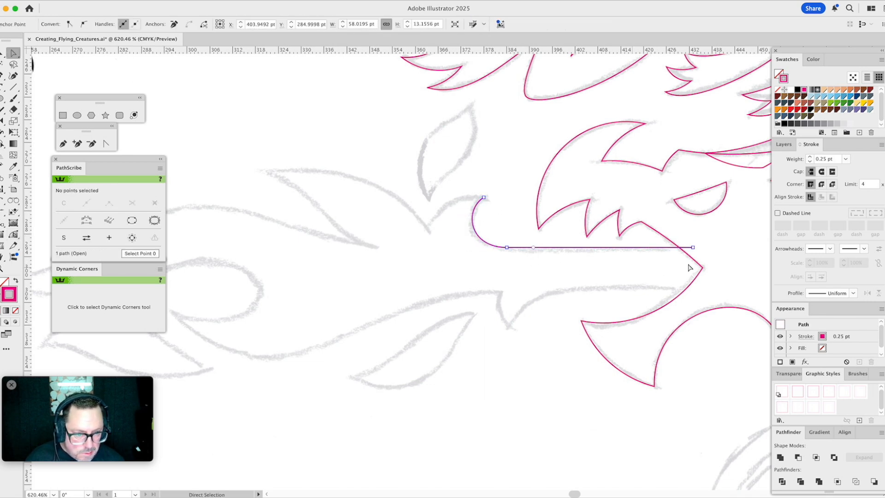
left_click_drag(693, 248, 720, 247)
- Trace the flame's lower edge from the barb tip into the mouth and join it to the upper edge's end inside the head
key("space")
left_click_drag(577, 258, 549, 188)
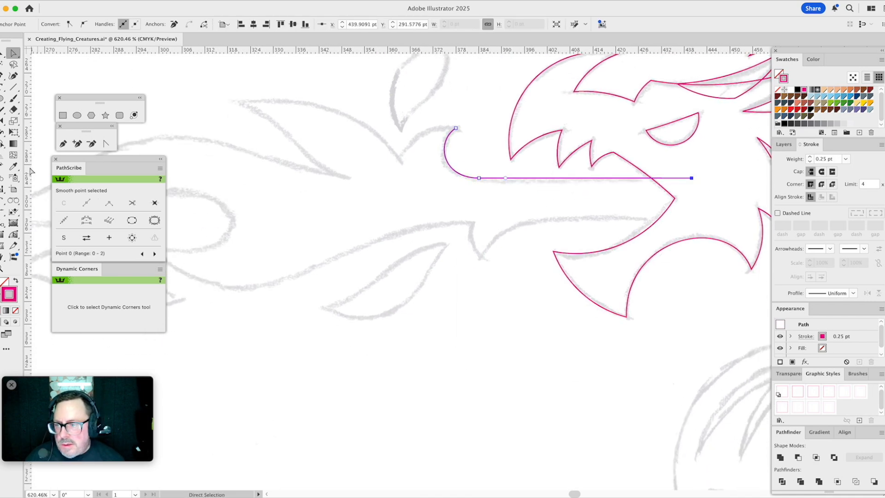
left_click(64, 143)
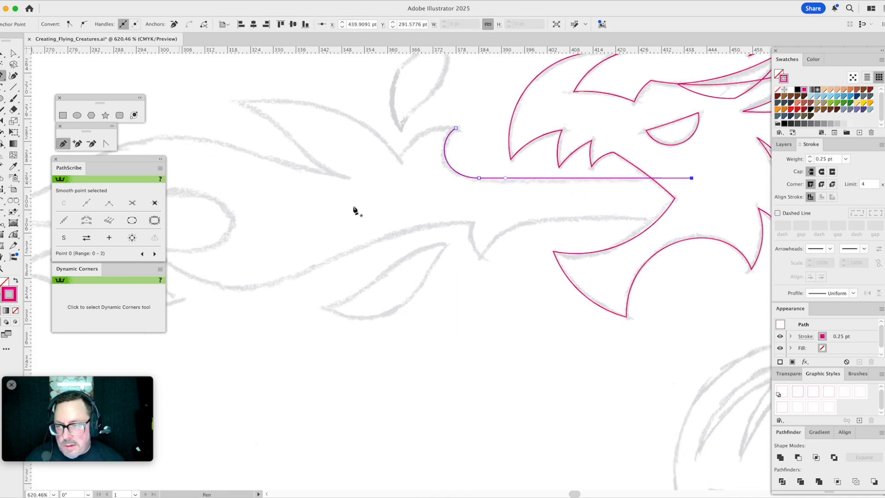
left_click(480, 258)
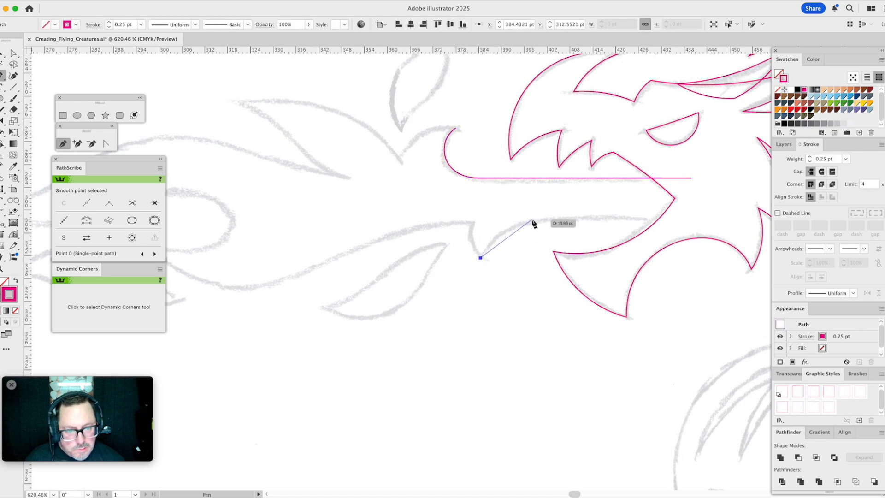
left_click_drag(533, 220, 561, 219)
left_click(693, 220)
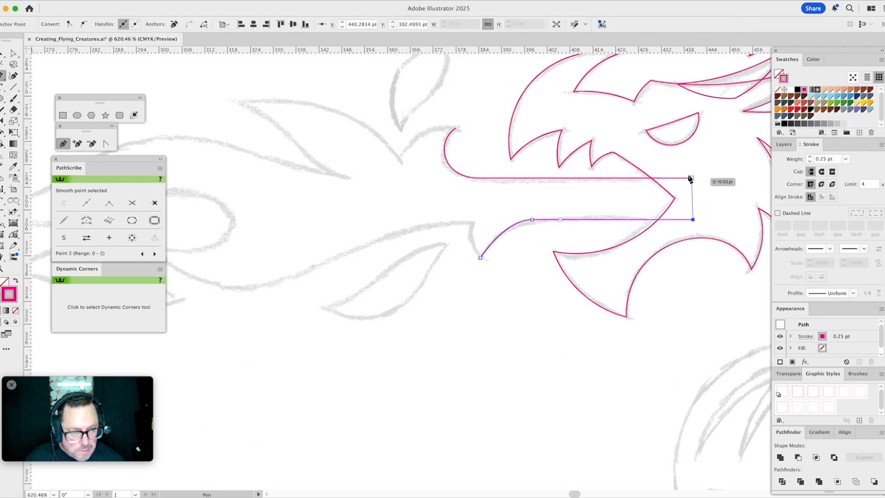
left_click(691, 178)
key("a")
mouse_move(534, 220)
left_mouse_down()
mouse_move(557, 220)
mouse_move(487, 222)
mouse_move(611, 201)
mouse_move(707, 228)
left_mouse_up()
left_click(519, 198)
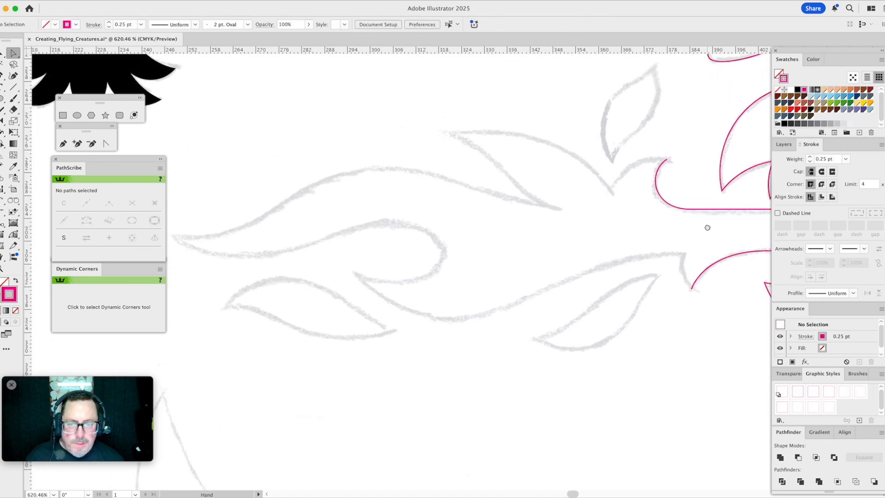
- Continue the flame's upper outline with an arc from the curl tip to the notch and a longer arc to the upper tongue's tip
left_click(4, 201)
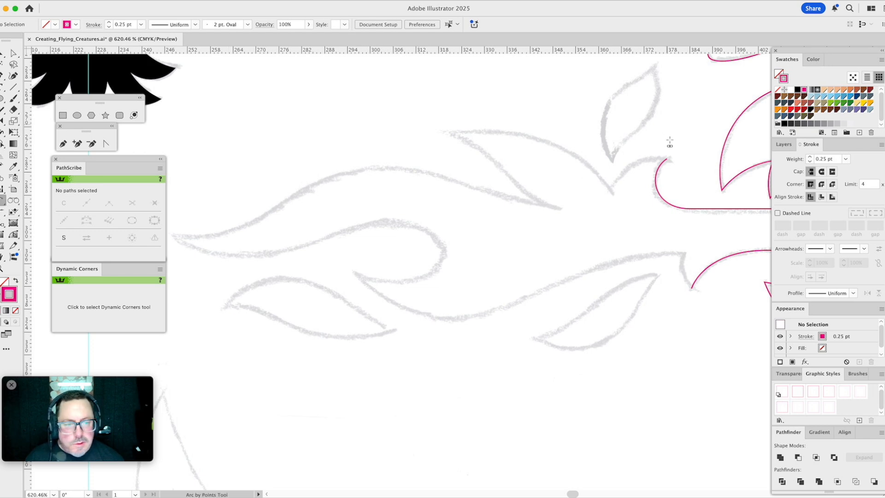
left_click(667, 158)
left_click(612, 188)
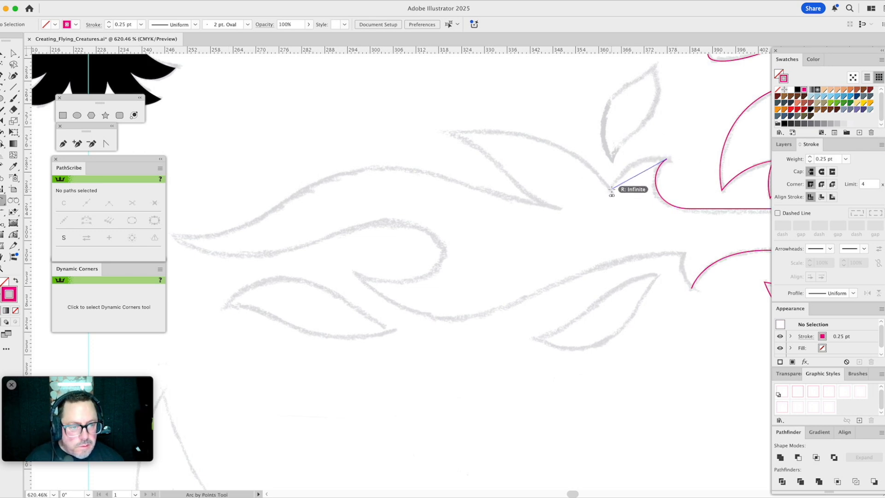
left_click(627, 169)
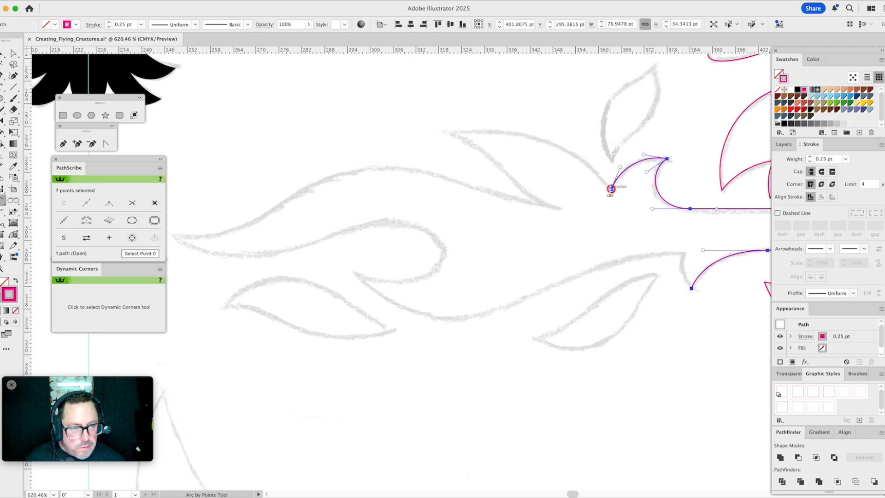
left_click(446, 133)
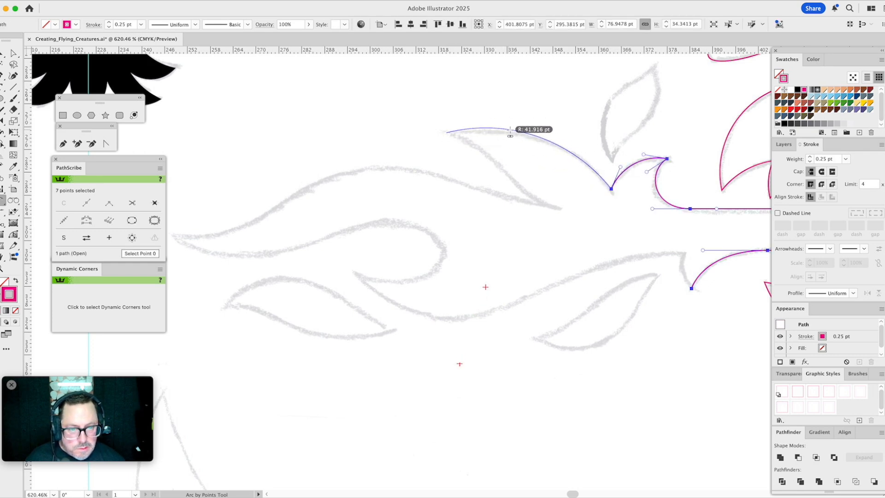
left_click(503, 130)
left_click(569, 209, "super")
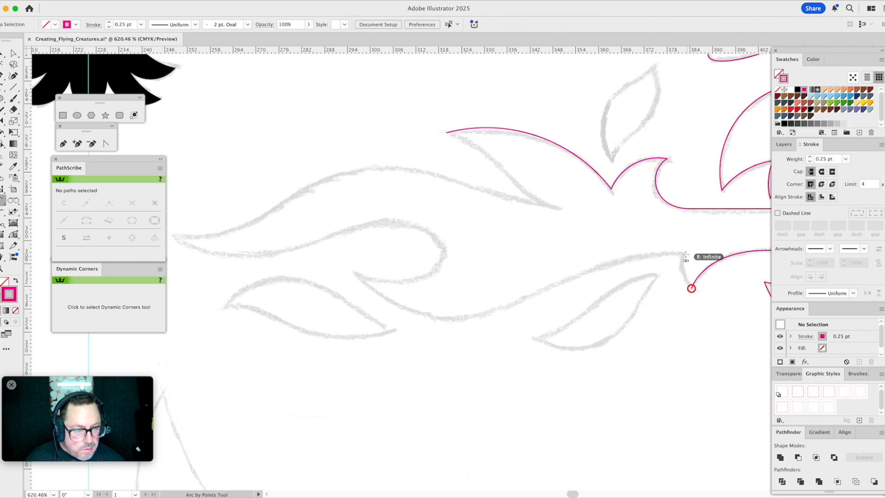
- Continue the flame's lower outline with a short arc up the barb and a long curve through the trough to the inner tongue tip
left_click(684, 255)
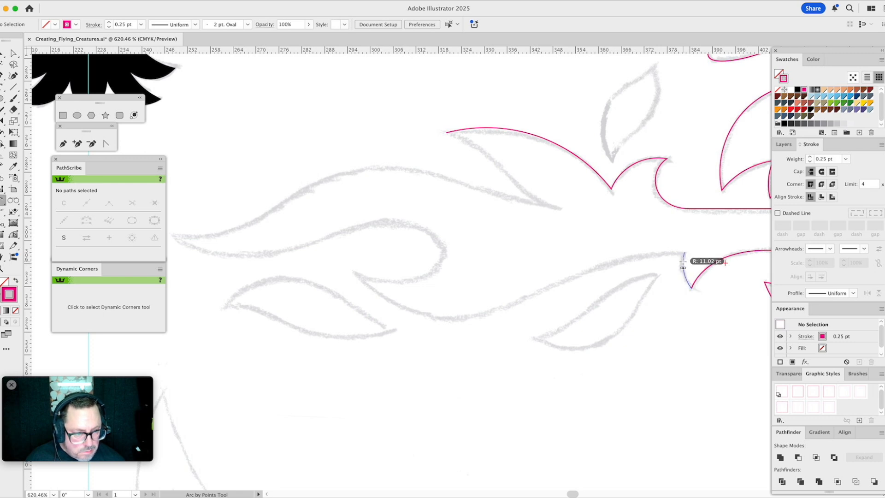
left_click(683, 265)
left_click(63, 144)
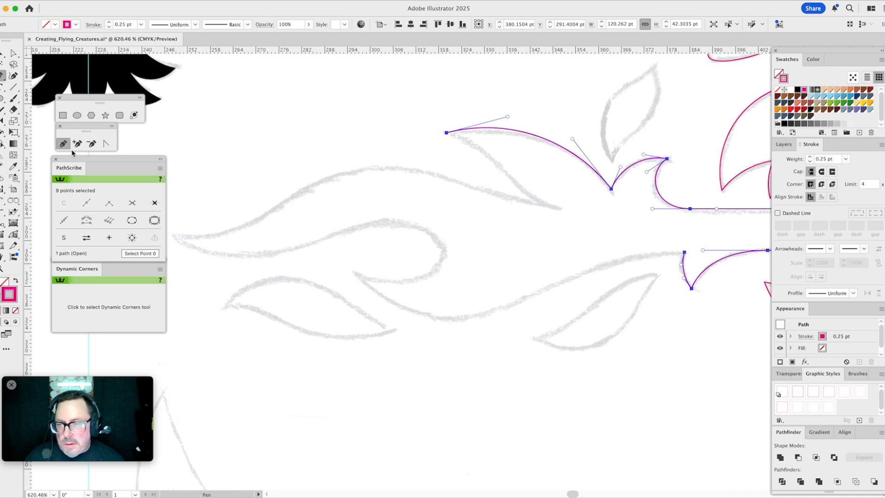
left_click_drag(685, 253, 404, 322)
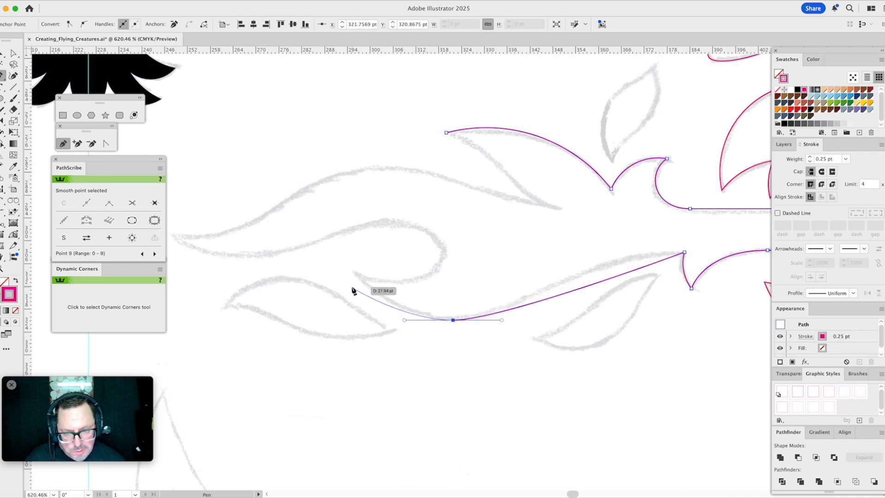
left_click(354, 273)
key("a")
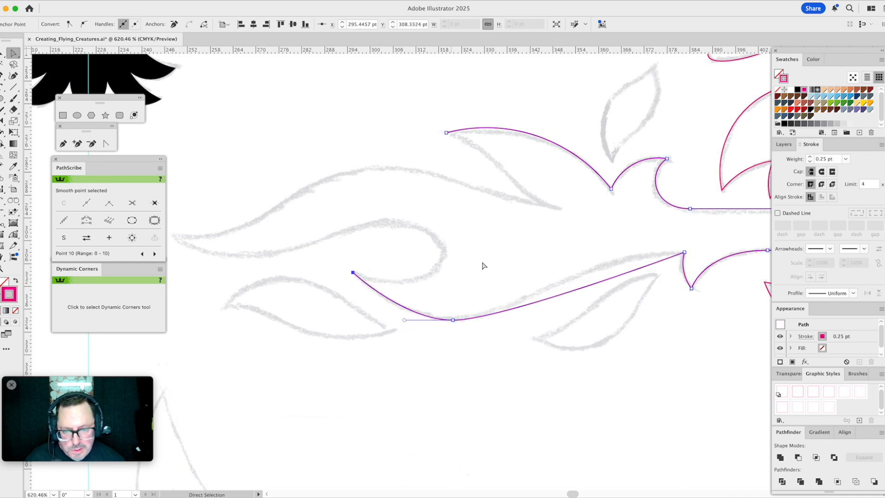
- Bend the flame's long lower edge into a smooth S-curve along the sketch and fill out the curve near the inner tongue tip
left_click(14, 234)
left_click_drag(637, 272, 585, 251)
left_click_drag(502, 320, 523, 320)
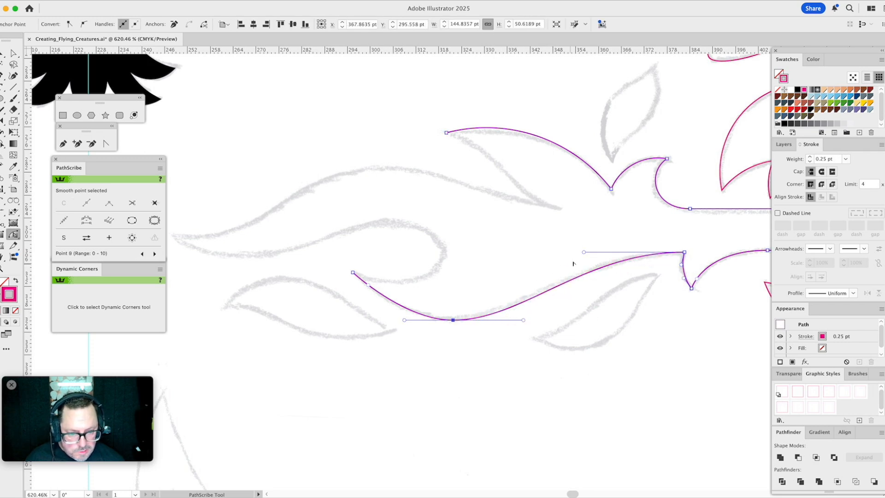
left_click_drag(368, 287, 372, 295)
left_click(491, 263, "super")
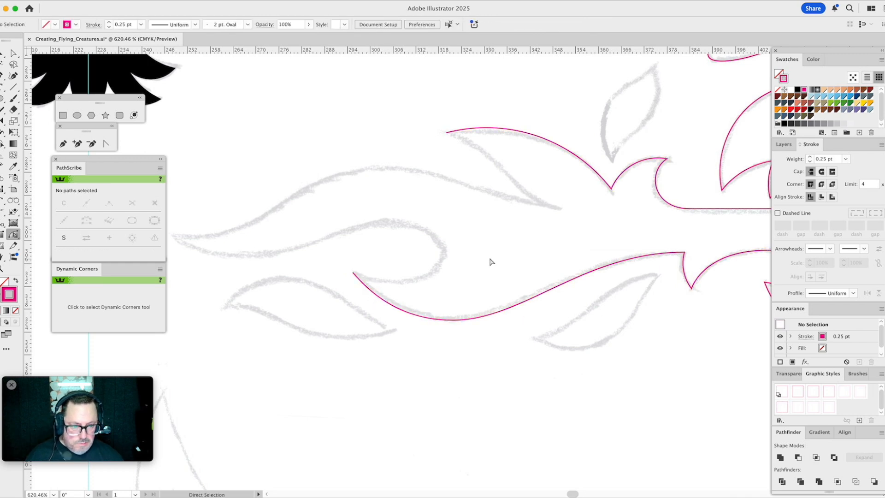
- Lengthen the curve handle at the top of the barb slightly to refine the flame's long lower edge
key("a")
left_click(551, 284)
left_click_drag(584, 252, 571, 253)
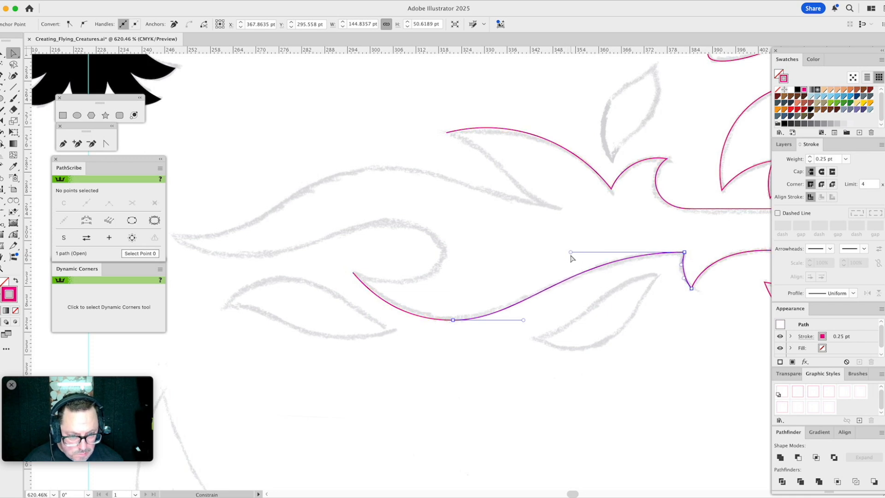
left_click(527, 271)
left_click_drag(419, 246, 514, 242)
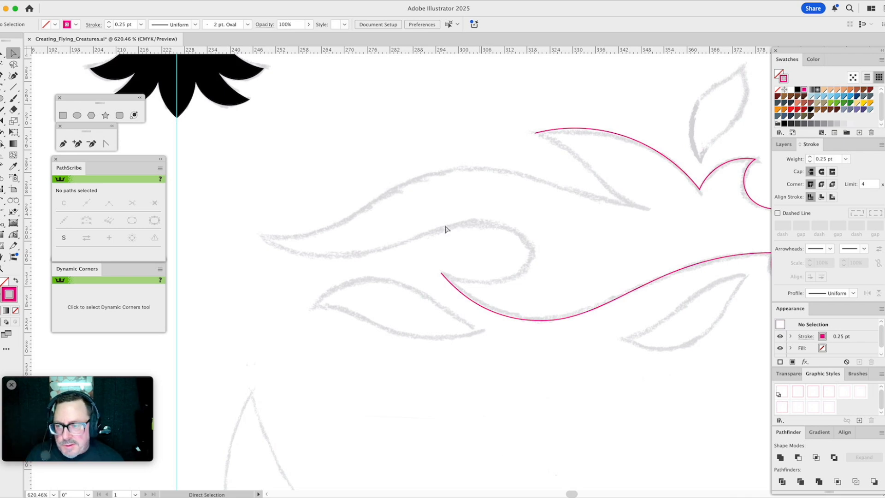
- Continue the flame's outline with the Pen tool from the inner tongue tip around the curl and through the trough to the long tongue's tip
left_click(63, 144)
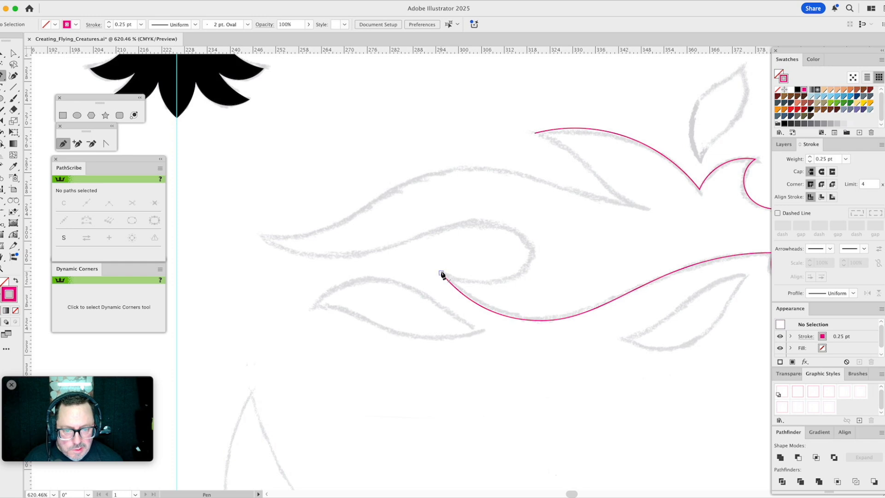
left_click_drag(441, 274, 532, 242)
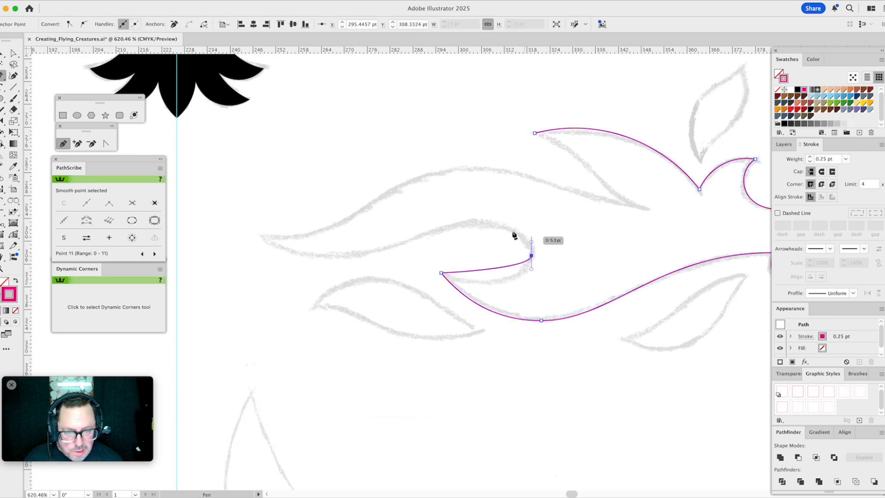
left_click_drag(480, 222, 456, 221)
left_click_drag(339, 257, 310, 261)
left_click(261, 234)
key("a")
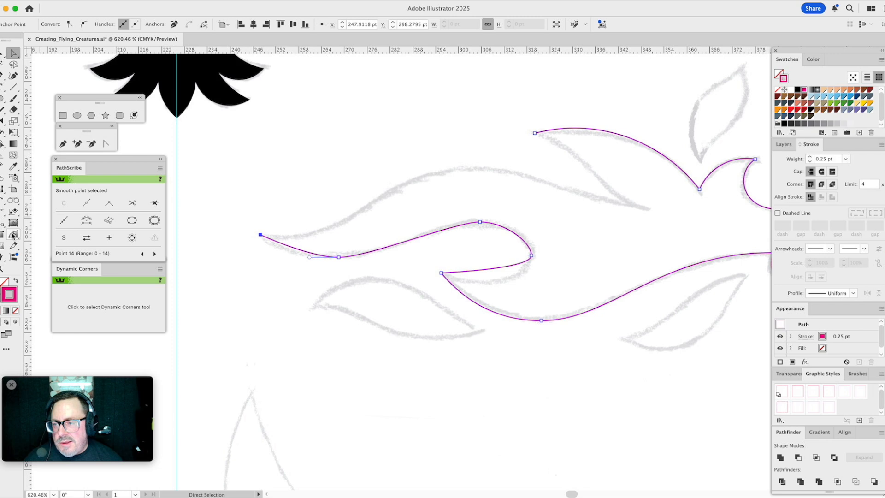
- Bend the curl's lower and outer curve segments with the PathScribe tool to follow the sketch
left_click(14, 235)
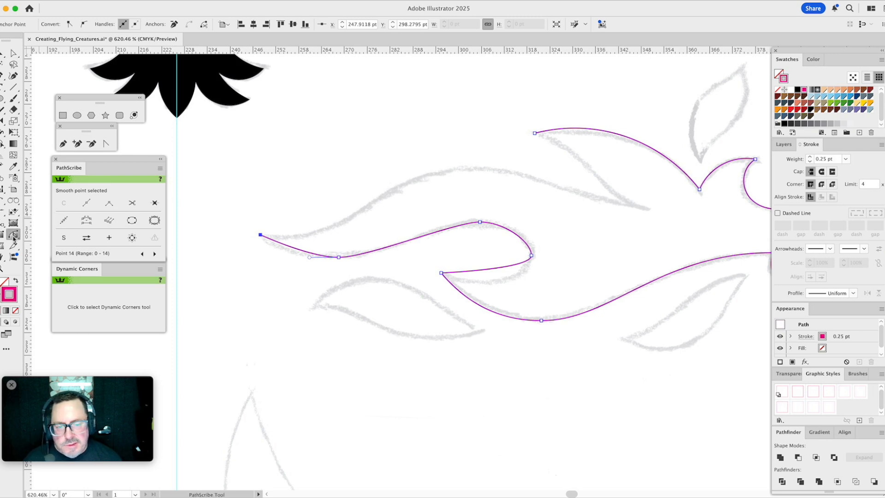
left_click_drag(467, 274, 484, 284)
left_click_drag(550, 280, 532, 281)
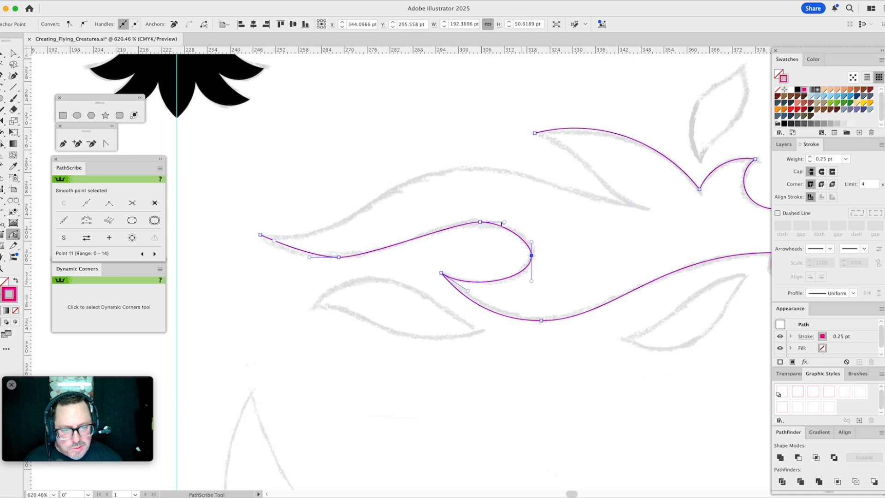
left_click_drag(505, 223, 485, 224)
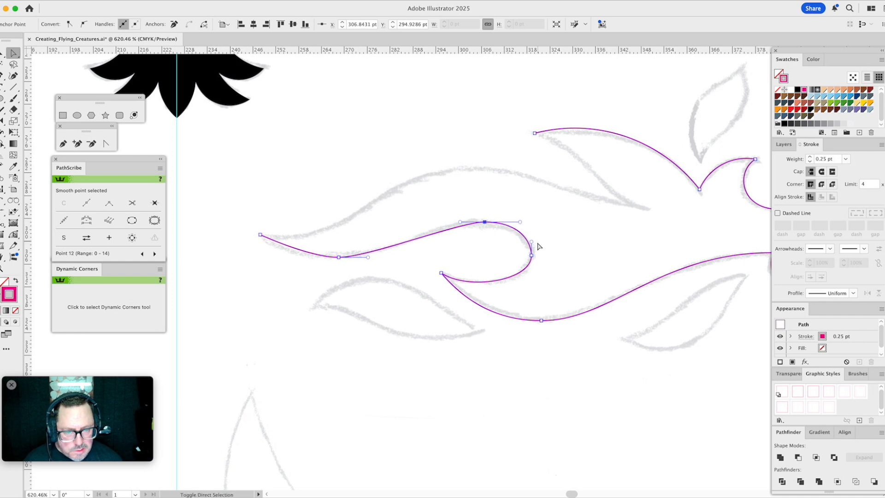
- Reposition the anchors at the curl's outermost point and crest, and fine-tune the handle between them to round the curl
left_click_drag(532, 255, 532, 257)
left_click_drag(485, 223, 532, 230)
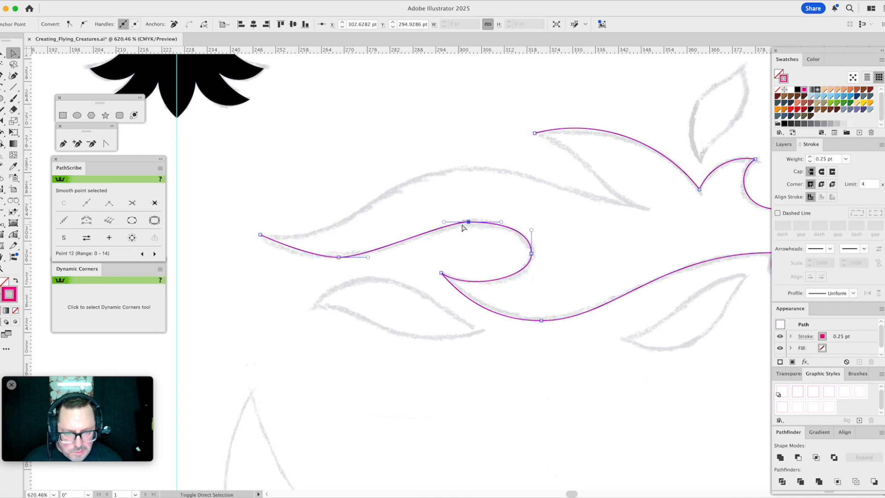
left_click_drag(469, 223, 476, 223)
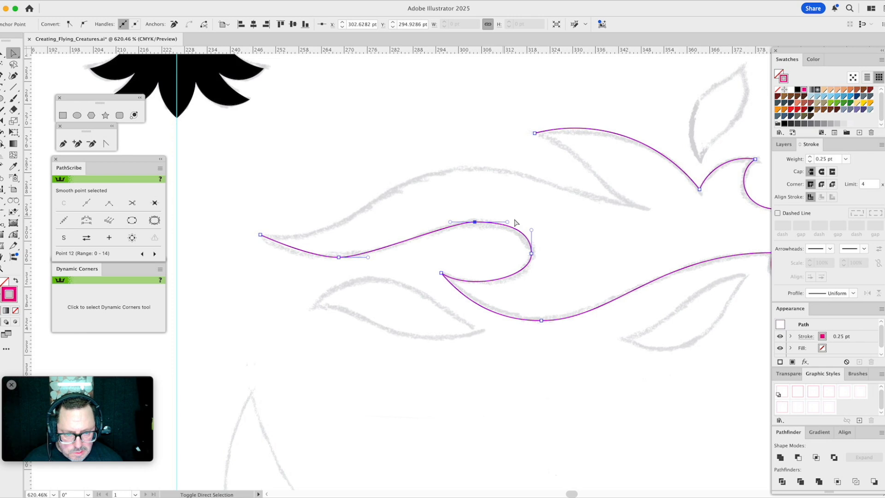
left_click_drag(531, 231, 532, 231)
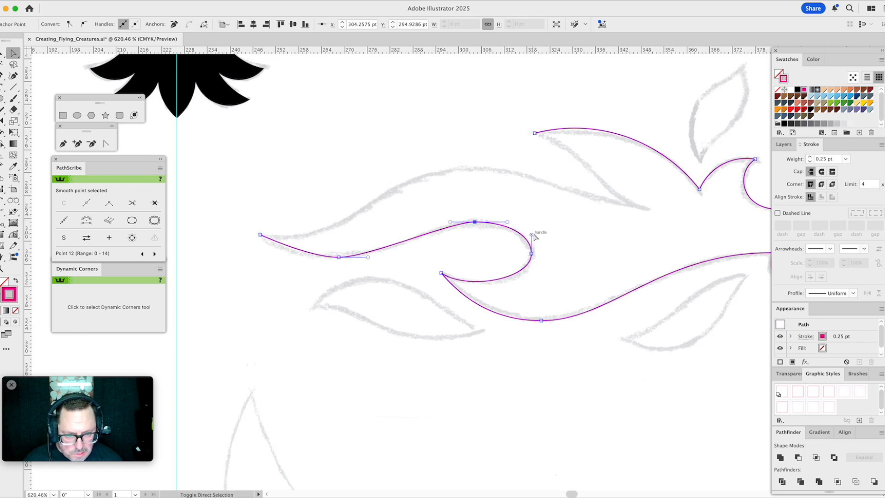
left_click(560, 239)
- Lengthen the handles between the curl's crest and the trough, and shift the trough anchor slightly toward the long tongue's tip
left_click(475, 223)
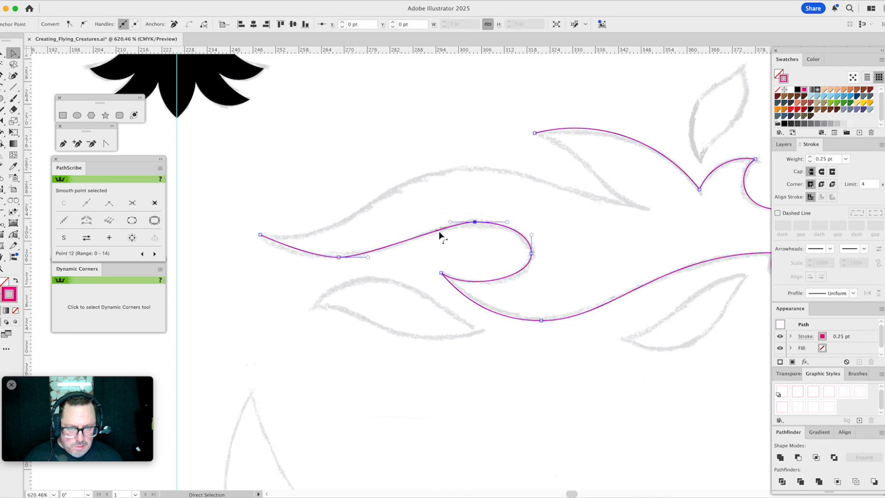
left_click_drag(451, 223, 425, 222)
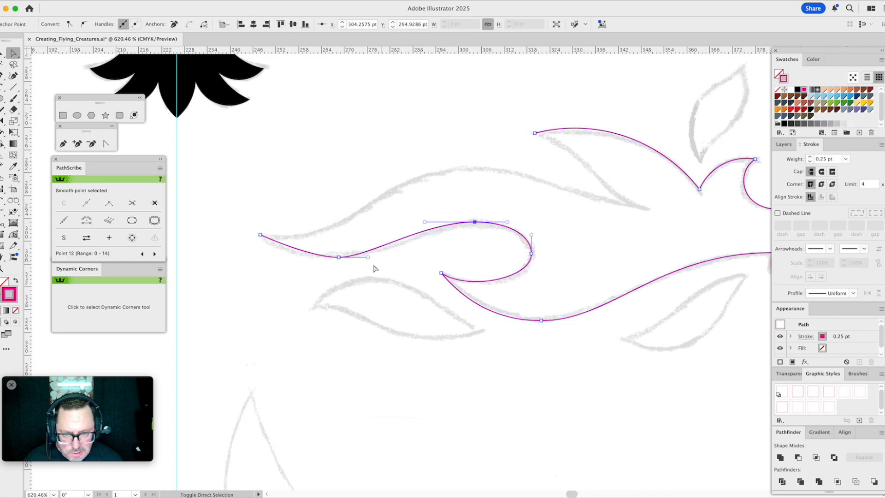
left_click_drag(368, 257, 404, 257)
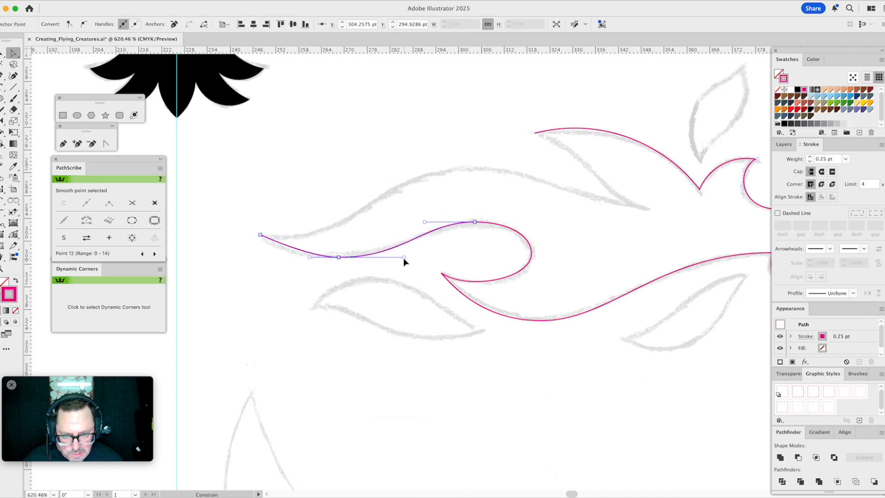
left_click(339, 257)
left_click_drag(310, 257, 292, 261)
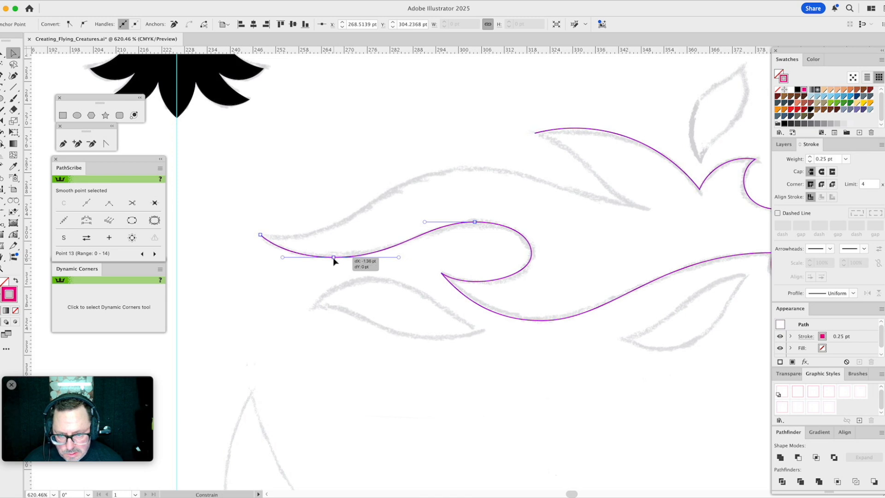
left_click(382, 237)
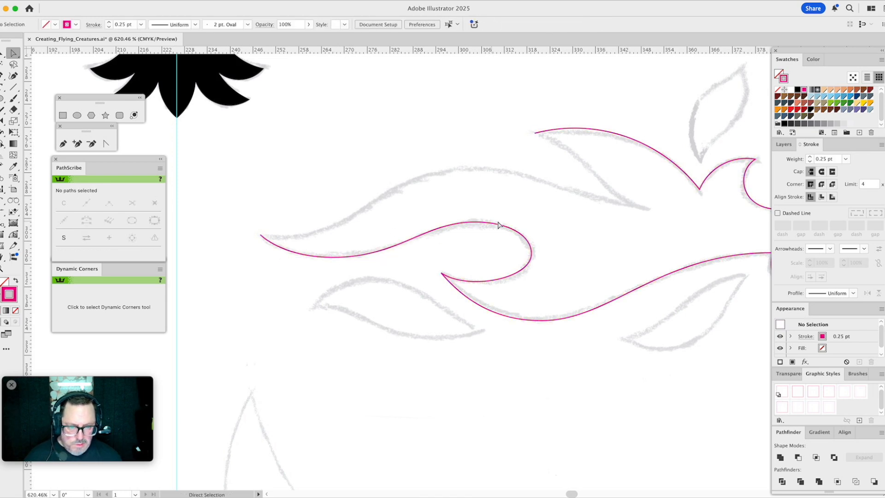
- Move the curl's outermost anchor slightly inward and lengthen the curve handle at the inner tongue tip
left_click(532, 254)
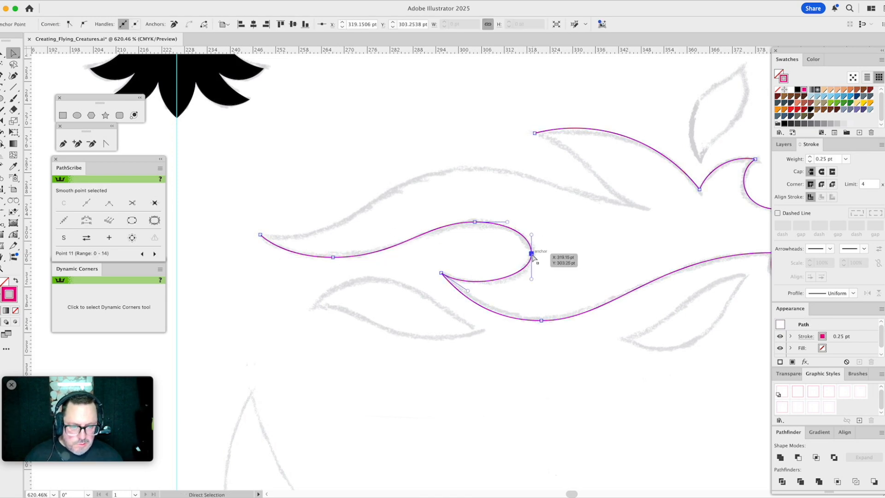
key("Up")
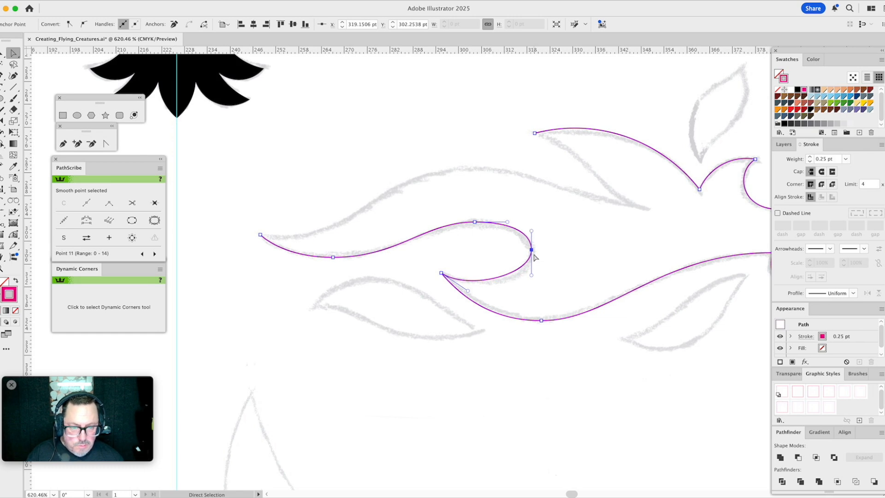
mouse_move(535, 250)
left_mouse_down()
mouse_move(588, 251)
mouse_move(530, 255)
left_mouse_up()
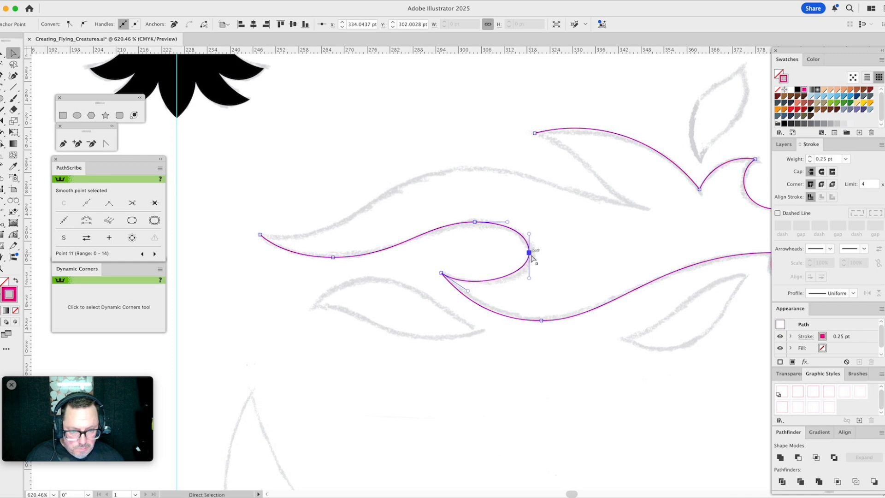
left_click(553, 240)
left_click(530, 253)
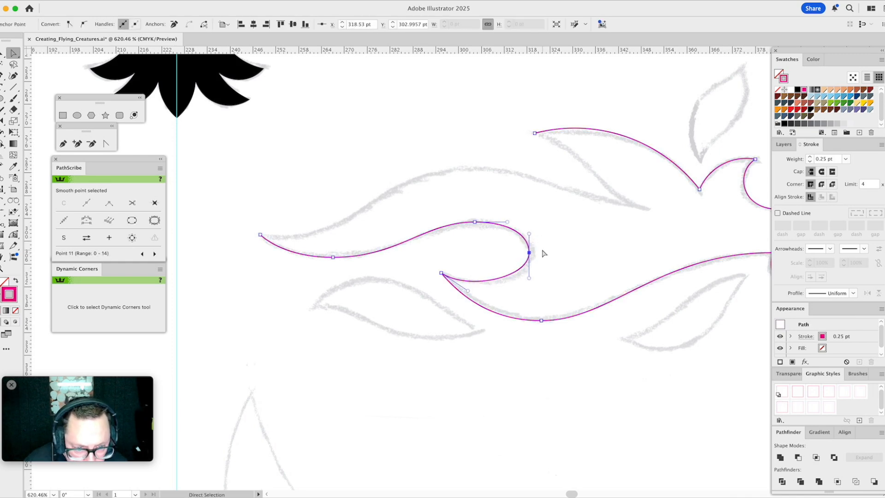
left_click_drag(469, 293, 477, 291)
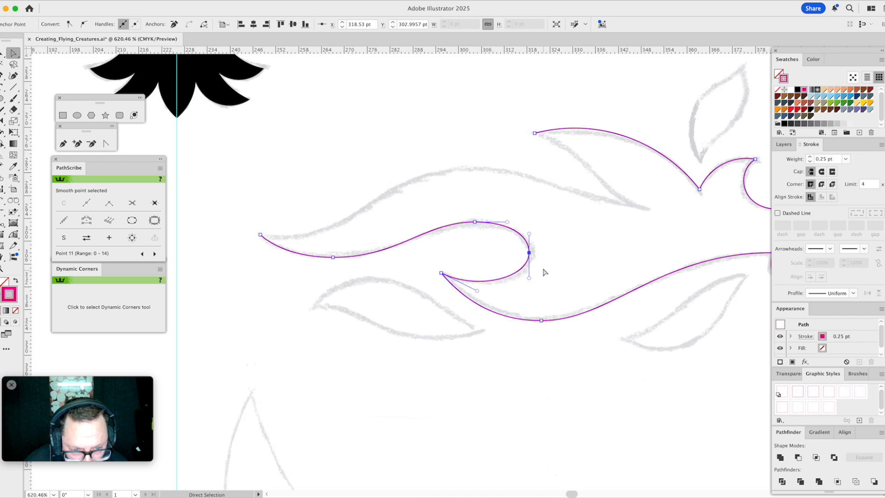
left_click(555, 266)
- Lower the curl's crest anchor slightly and tilt its handles to smooth the flow into the outer bend
left_click(475, 222)
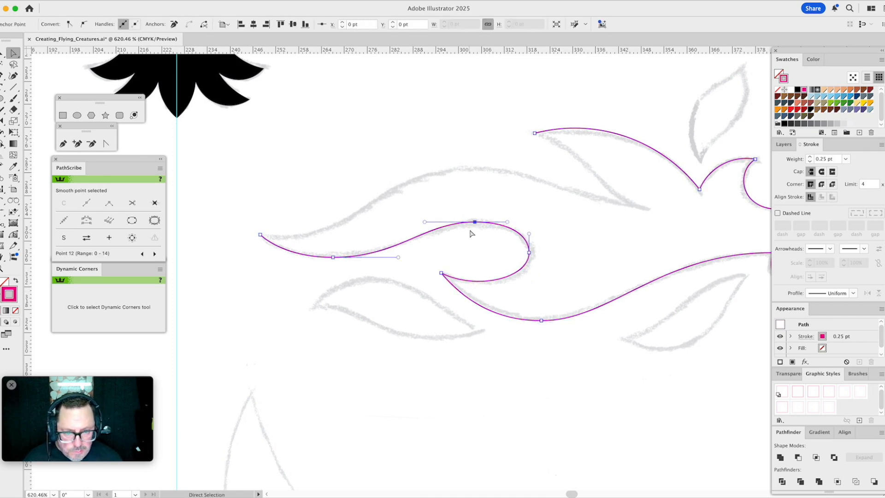
mouse_move(475, 222)
left_mouse_down()
mouse_move(475, 207)
mouse_move(476, 224)
left_mouse_up()
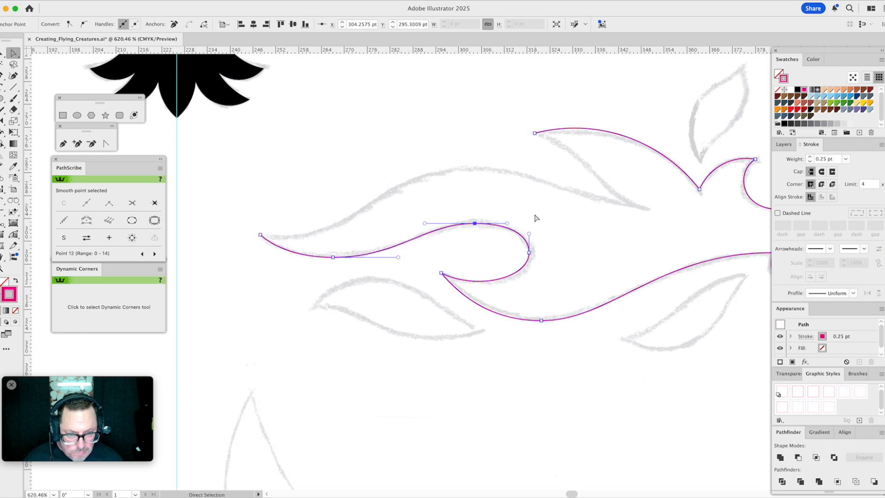
left_click(528, 217)
left_click_drag(511, 216, 452, 240)
left_click_drag(507, 223, 510, 222)
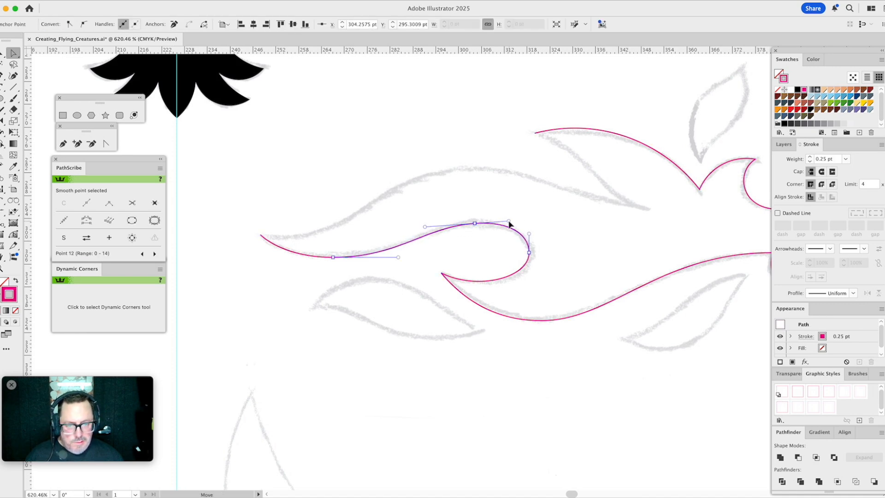
left_click(543, 218)
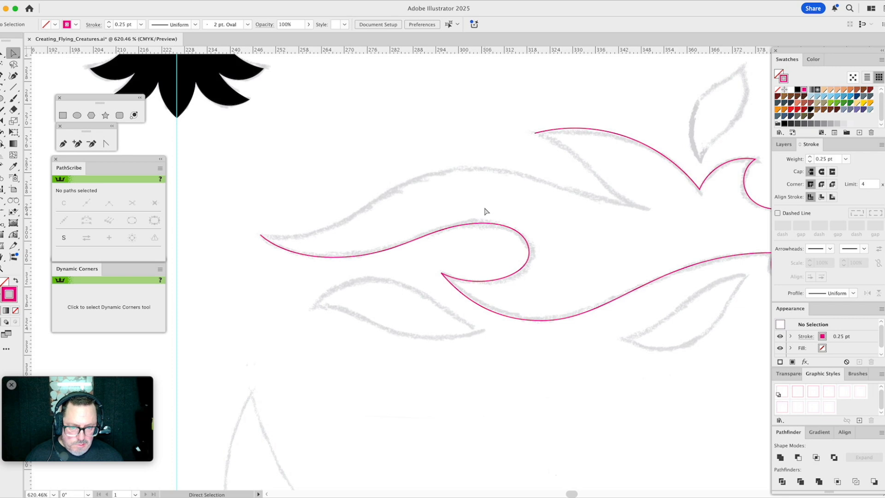
- Select the curl's crest anchor, undo the last move and redo it to compare the two curve shapes
scroll(493, 210, "down", 5)
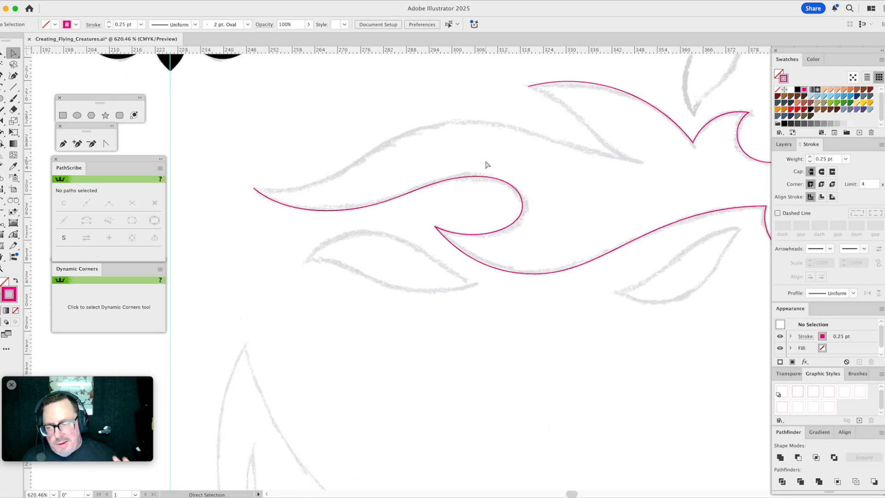
left_click_drag(493, 164, 465, 189)
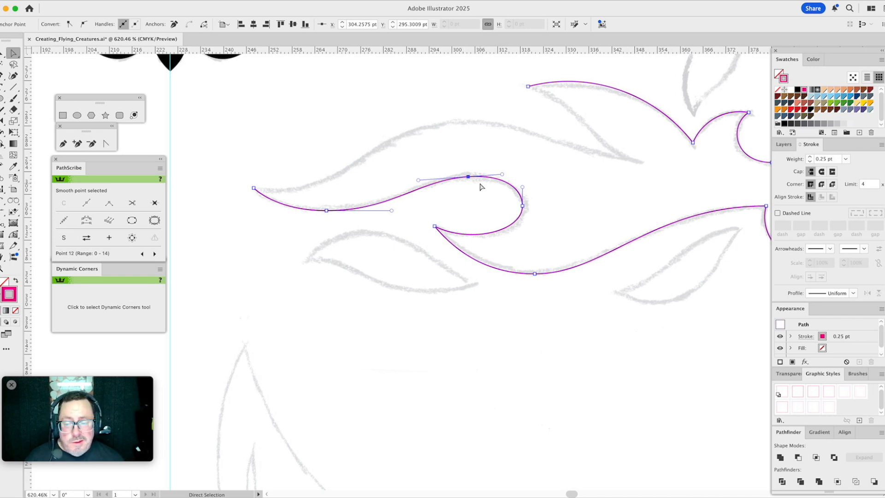
left_click(484, 159)
left_click_drag(502, 165, 451, 191)
key("v")
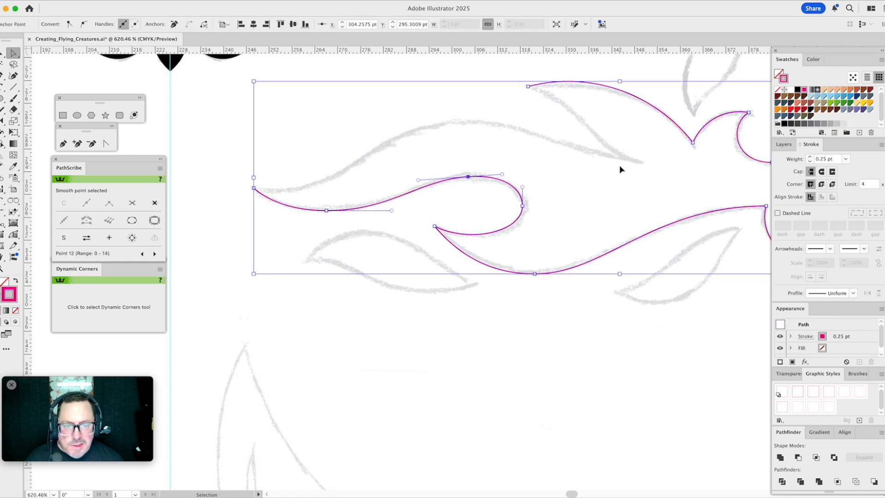
key("super+z")
left_click(554, 161)
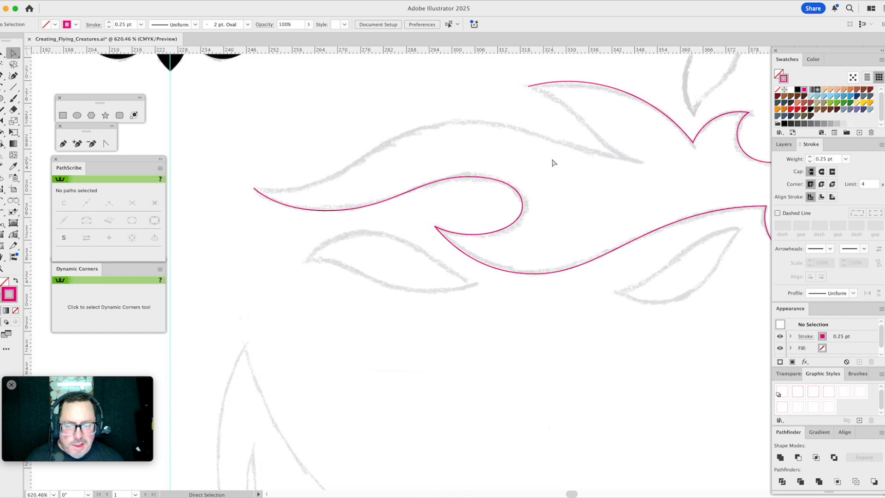
left_click(105, 1)
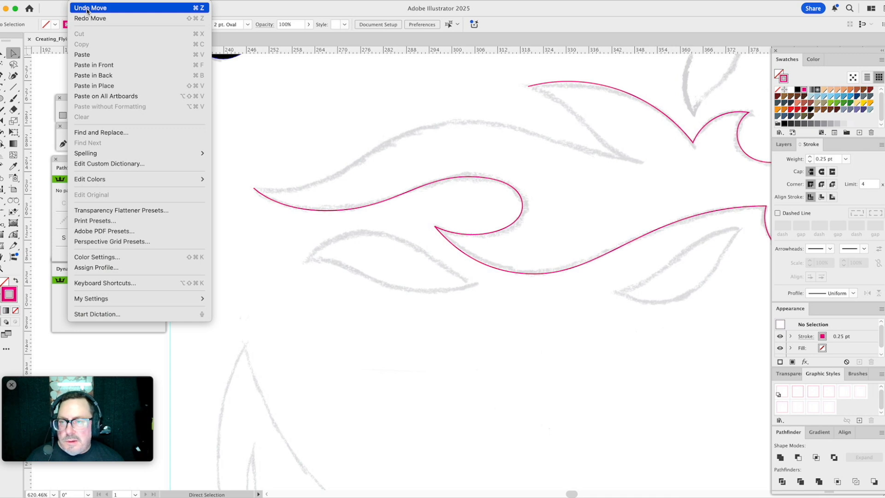
left_click(86, 19)
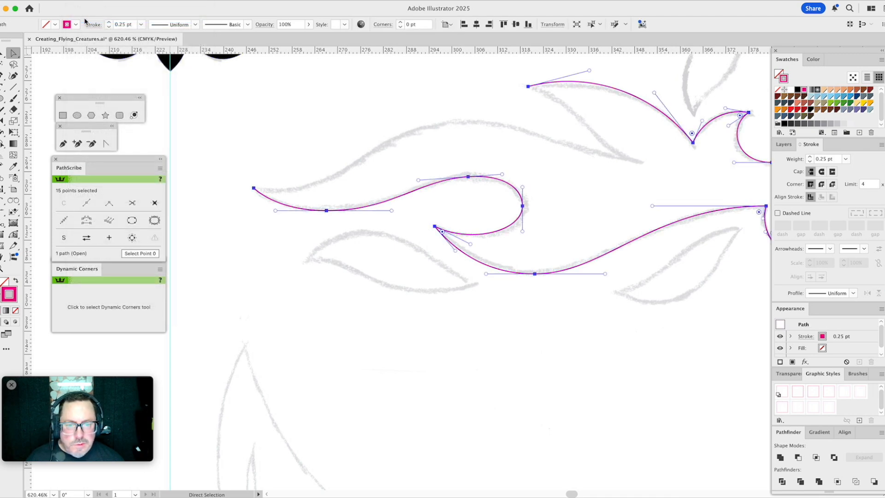
- Shorten the upper handle of the curl's outermost anchor slightly to refine the bend toward the crest
left_click(442, 142)
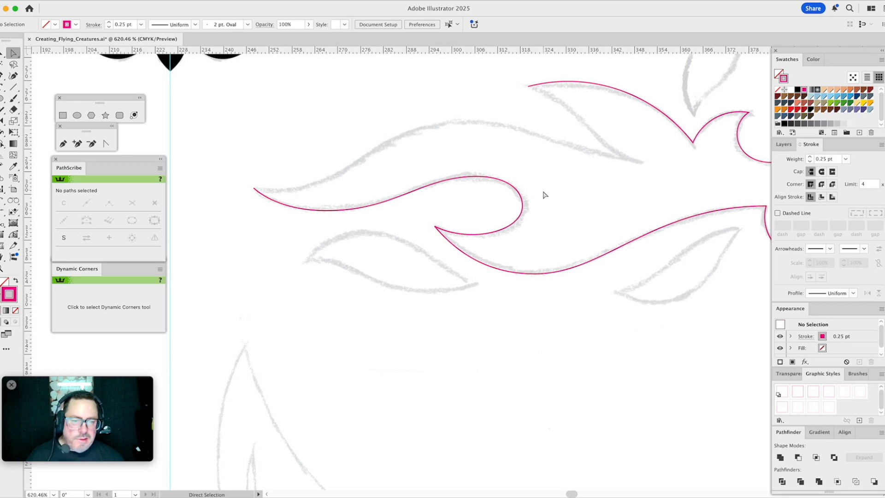
left_click(522, 206)
left_click(535, 199)
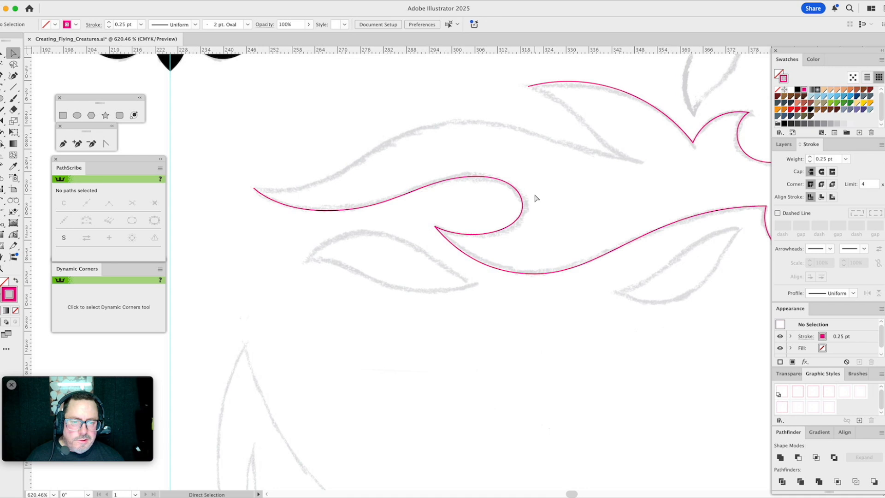
left_click(524, 193)
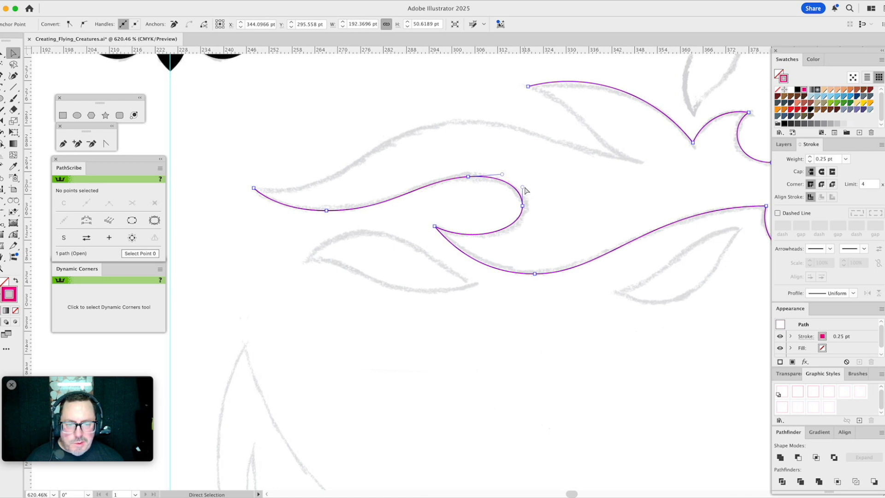
left_click(524, 192)
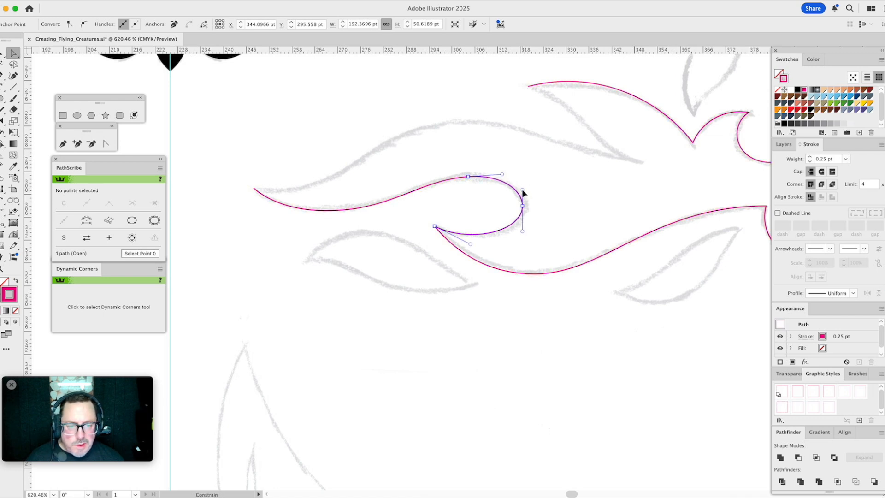
left_click(549, 185)
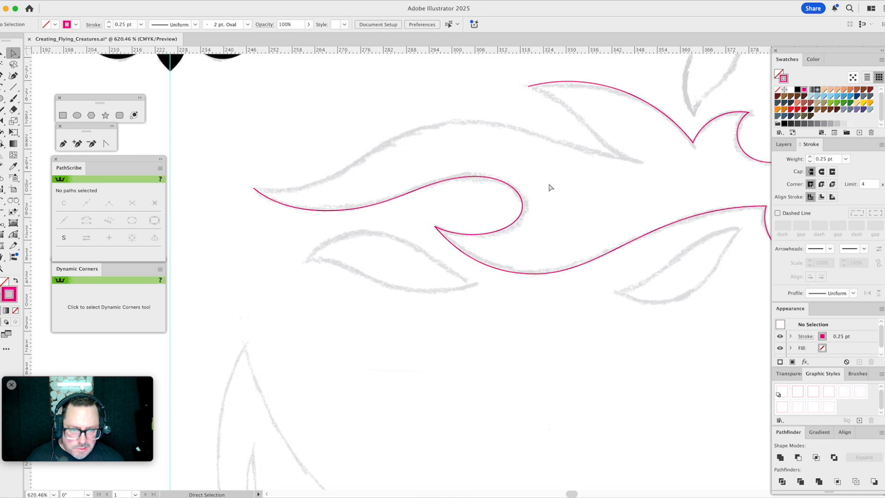
- Extend the flame outline with the Pen tool from its far tip over the upper crest to the notch below the upper tongue
left_click_drag(538, 144, 501, 218)
left_click(64, 143)
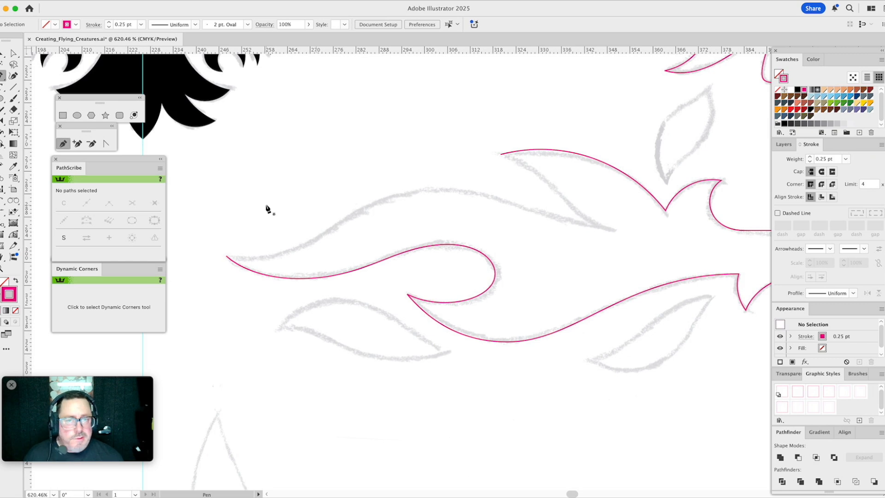
left_click(227, 258)
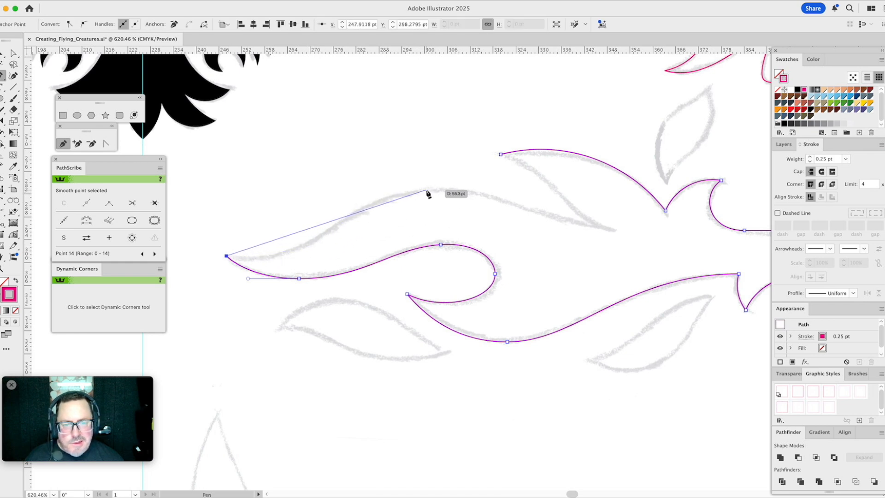
left_click_drag(428, 190, 498, 182)
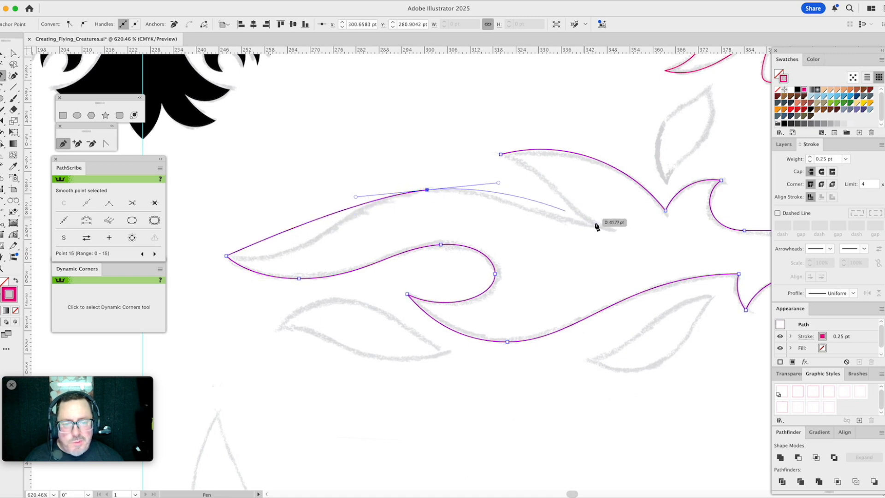
left_click(598, 228)
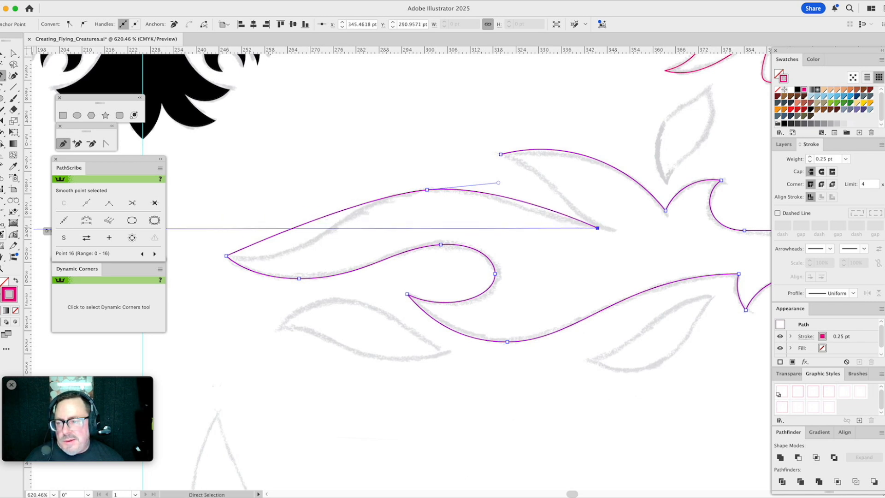
- Bend the new upper flame segments with the PathScribe tool into an S-curve that follows the sketch from tip to notch
left_click(14, 236)
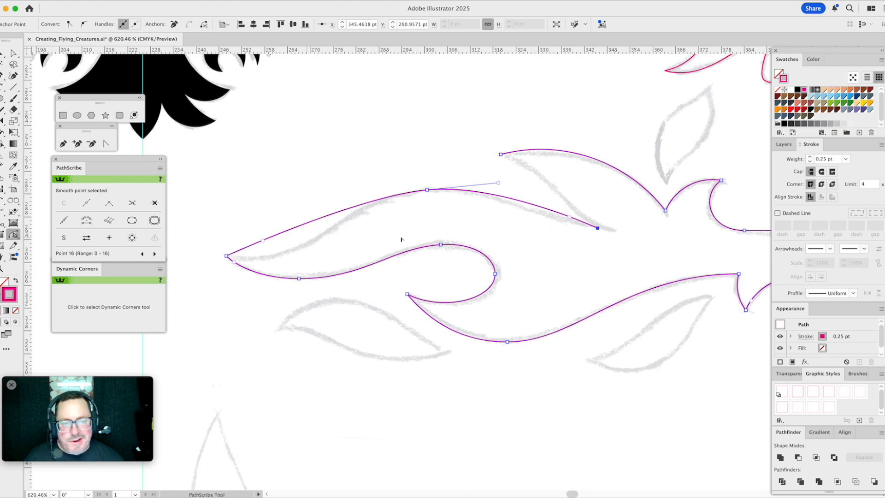
left_click_drag(570, 220, 546, 227)
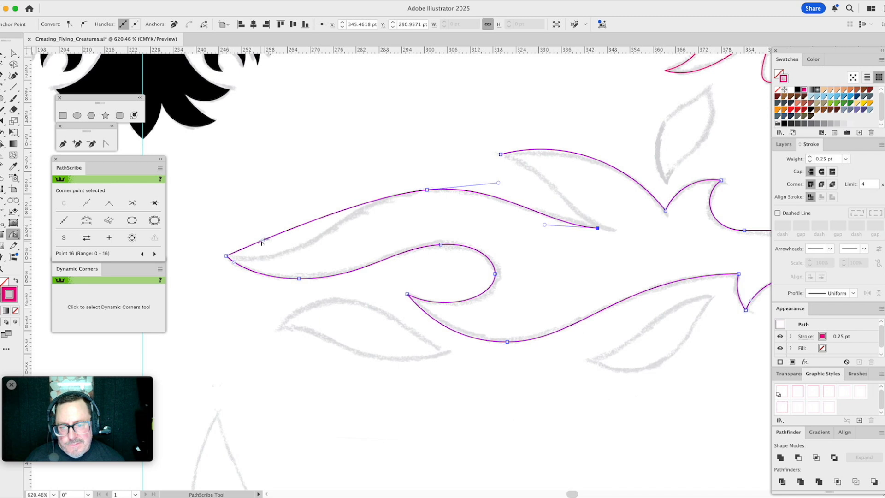
left_click_drag(263, 241, 298, 276)
left_click_drag(357, 199, 340, 199)
left_click(419, 152)
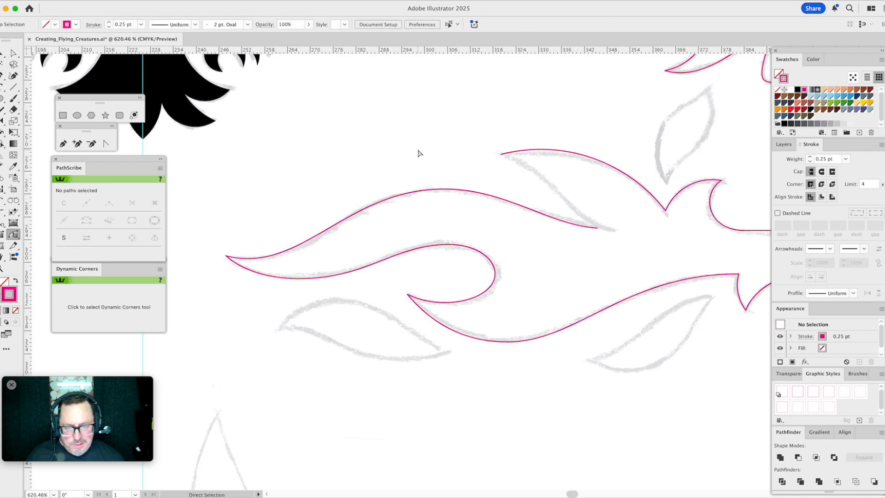
- Close the flame outline between the upper tongue's tip and the notch, and curve the closing segment to match the sketch
left_click_drag(472, 152, 348, 221)
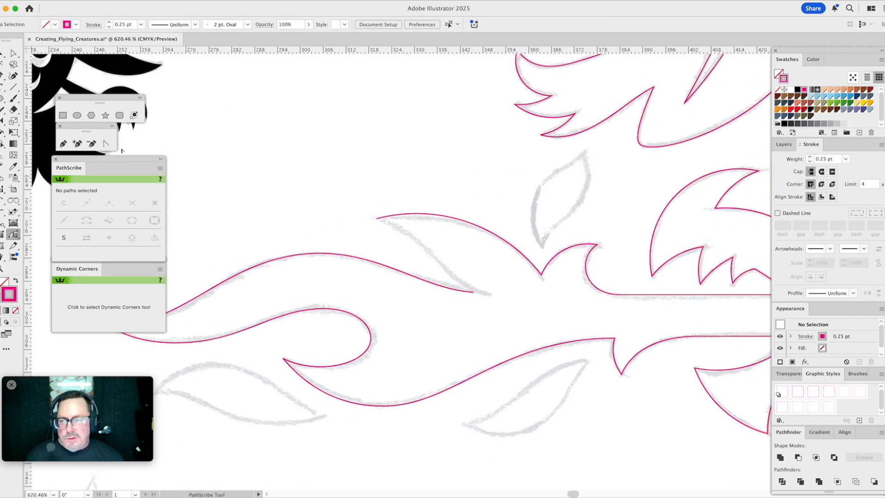
left_click(63, 143)
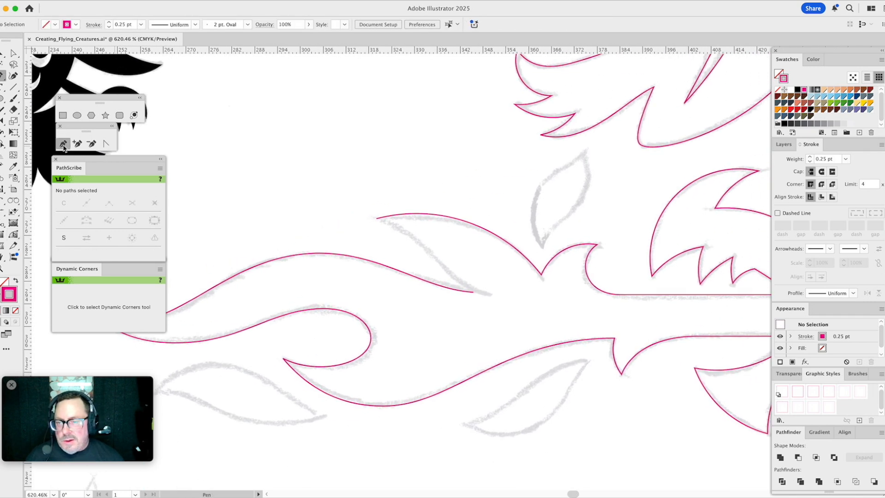
left_click(378, 220)
left_click(473, 292)
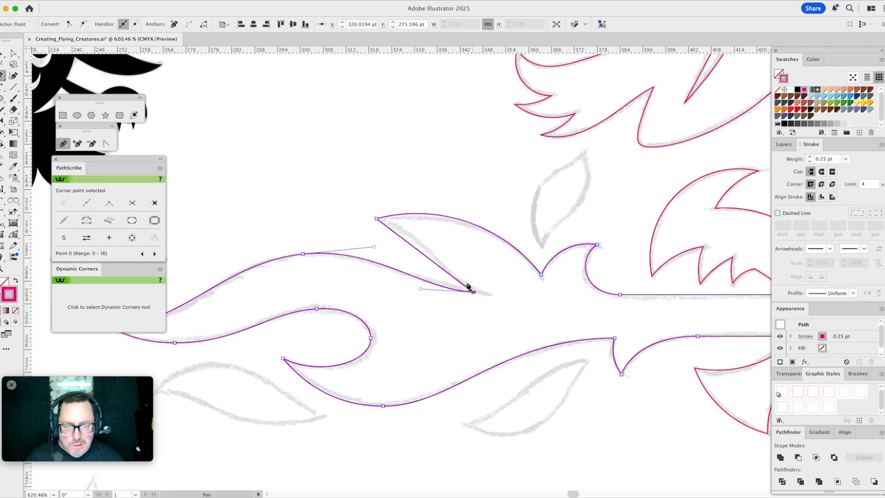
left_click(13, 234)
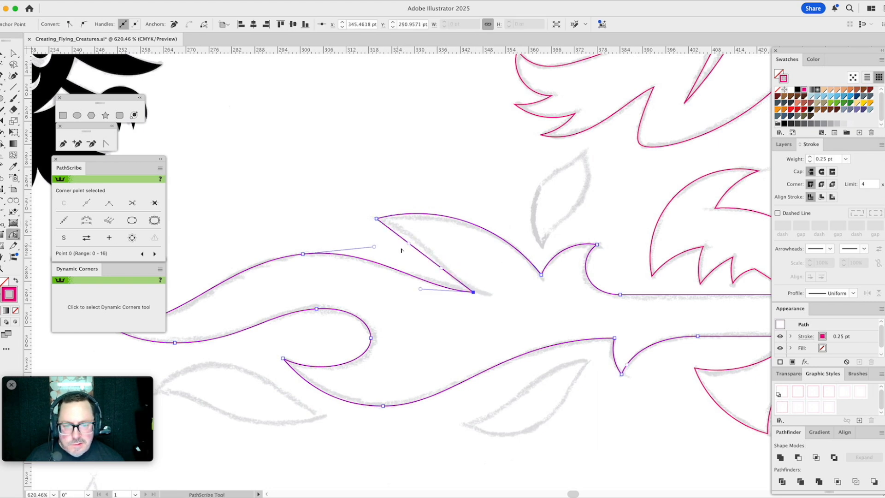
left_click_drag(410, 244, 426, 233)
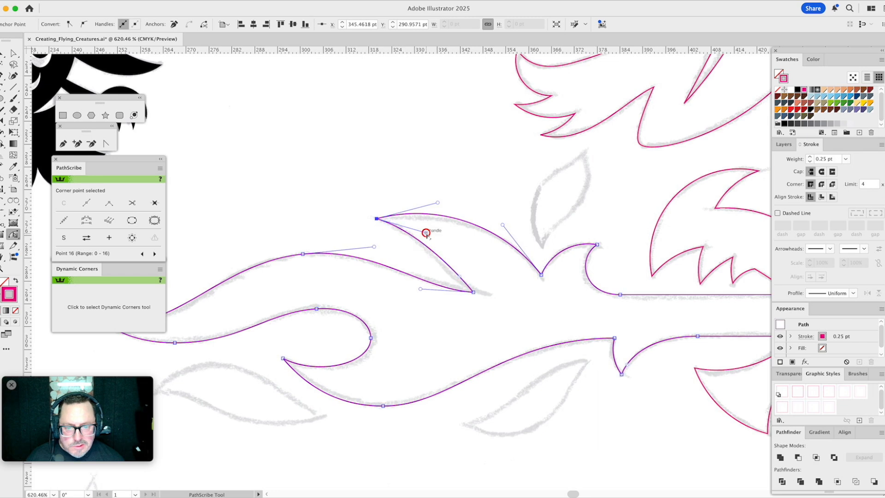
left_click_drag(460, 278, 438, 275)
left_click(474, 262)
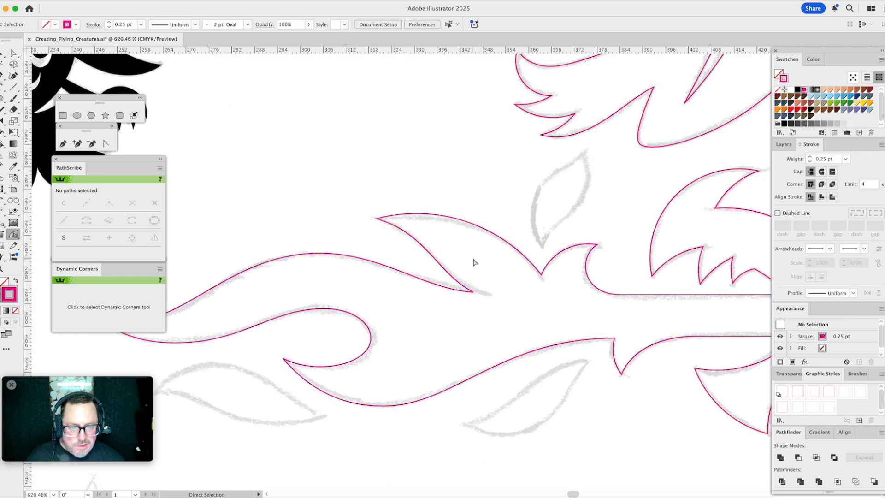
- Draw a closed two-point path between the tips of the leaf-shaped flame sketched beneath the long curled tongue
scroll(465, 261, "up", 3)
scroll(465, 262, "left", 3)
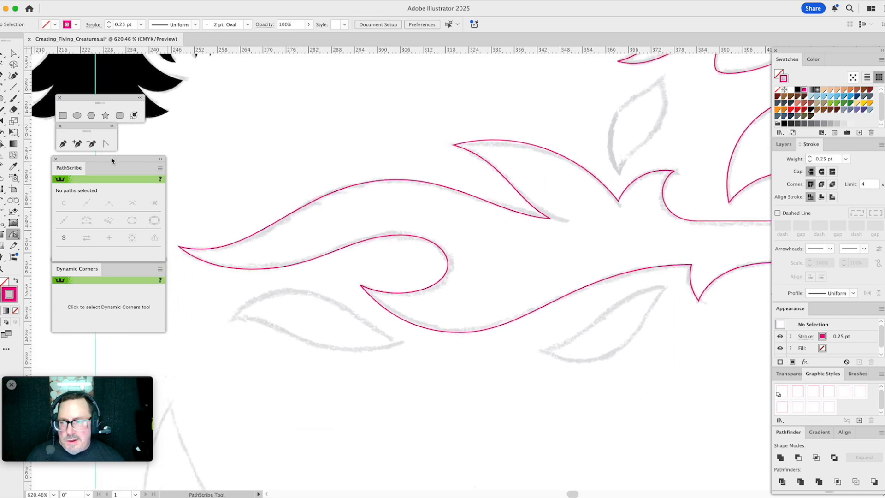
left_click(65, 145)
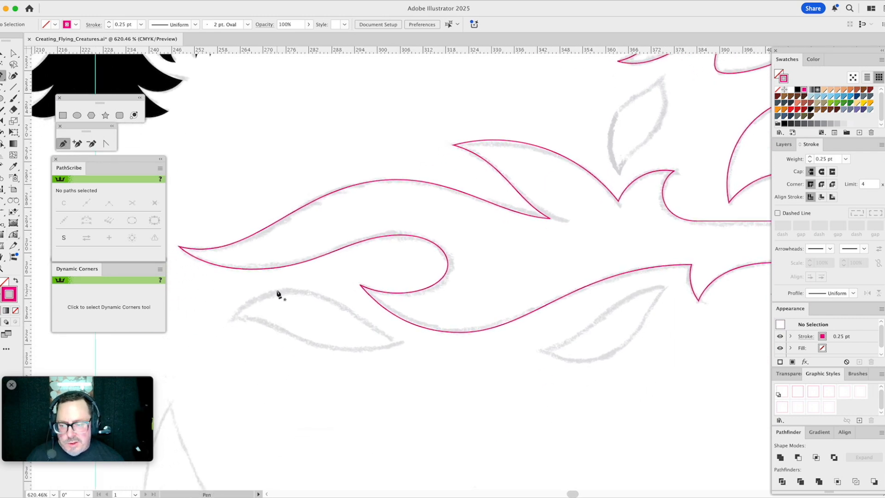
left_click(231, 319)
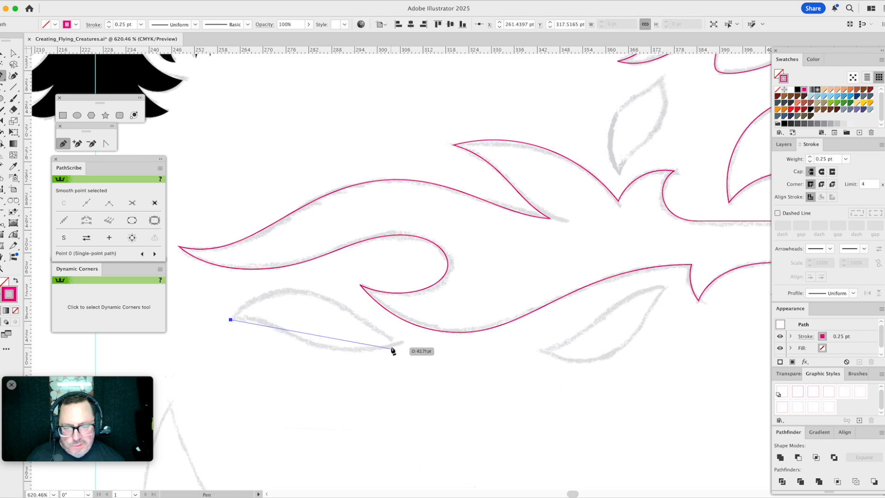
left_click(401, 343)
left_click(231, 319)
- Draw closed two-point paths between the tips of the other two leaf-shaped flames, one below and one above the main fire outline
left_click(541, 352)
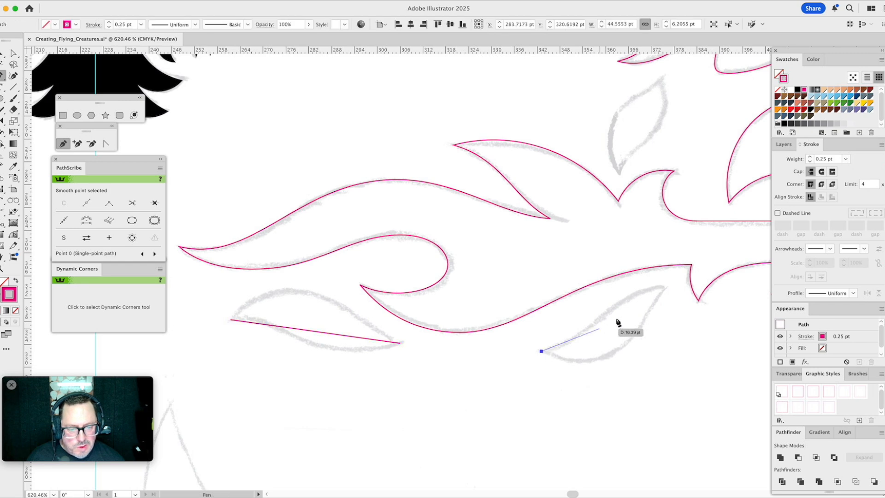
left_click(667, 287)
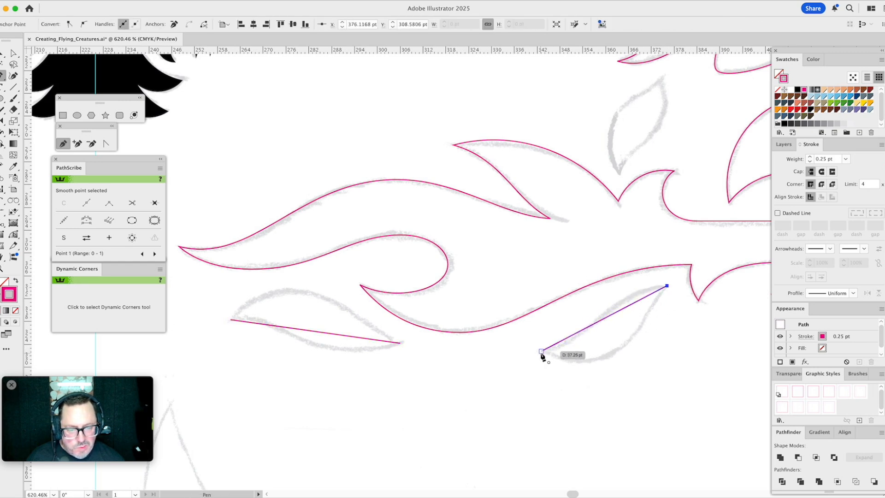
left_click(542, 352)
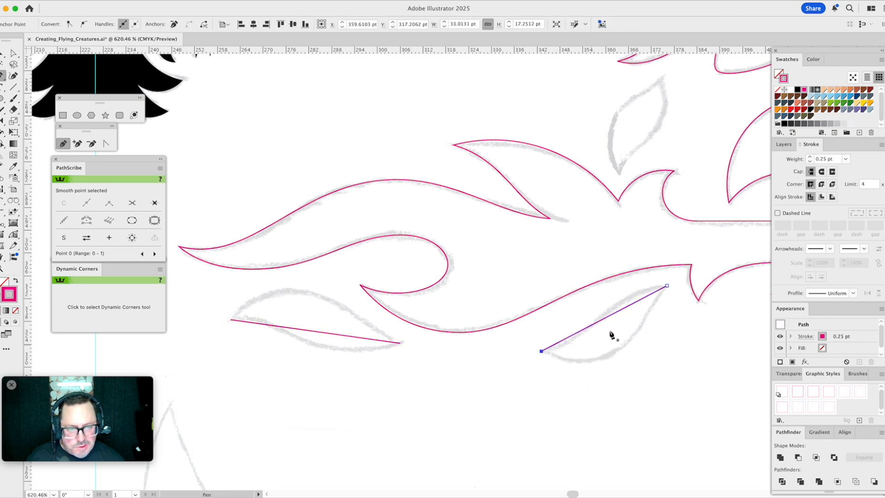
left_click(661, 78)
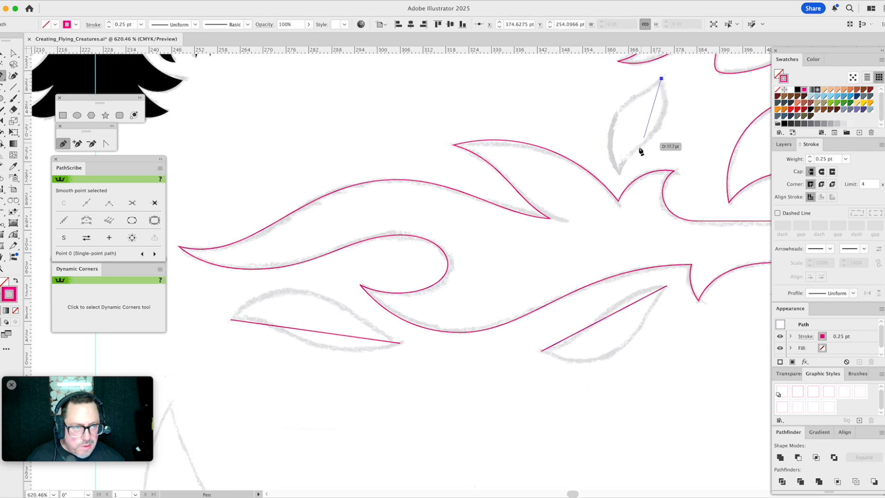
left_click(618, 175)
left_click(662, 79)
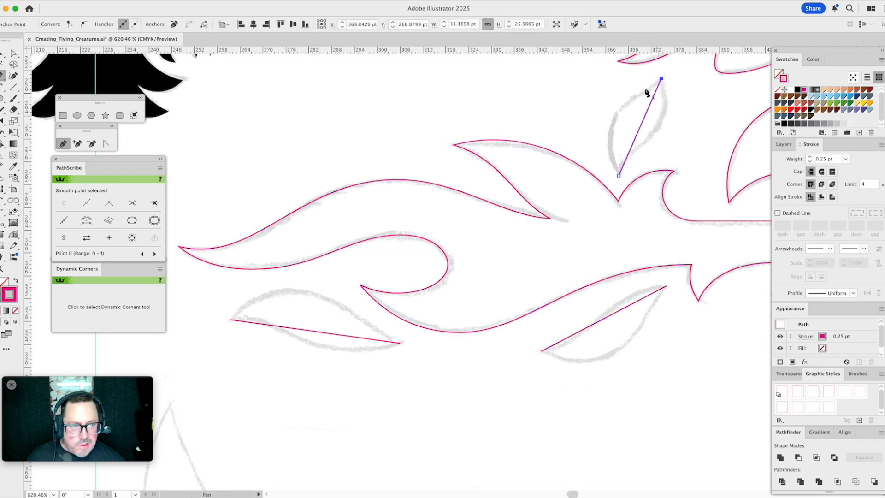
- Bend both sides of the leaf flame above the main fire outline with the PathScribe tool to match its sketch
key("a")
left_click(14, 233)
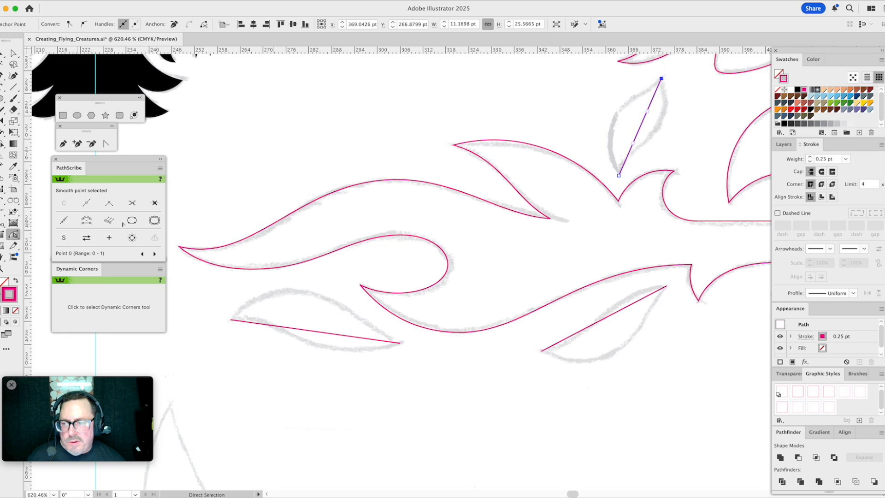
left_click_drag(598, 211, 490, 304)
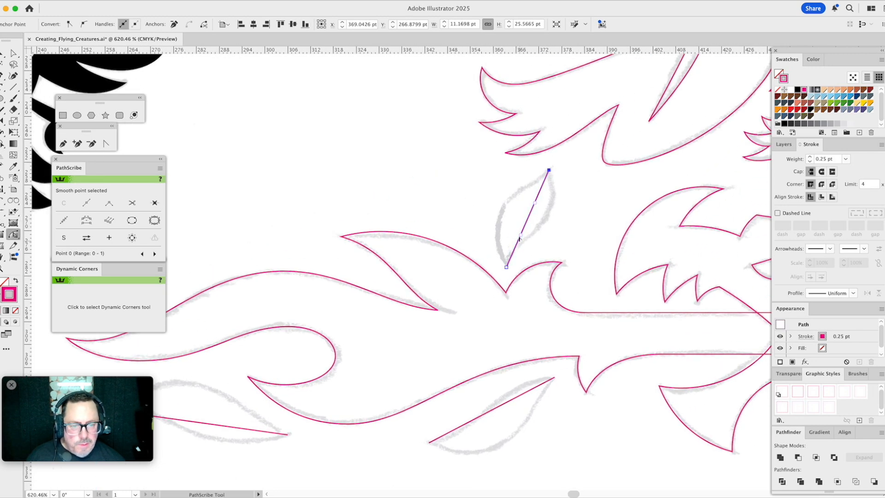
left_click_drag(521, 238, 470, 204)
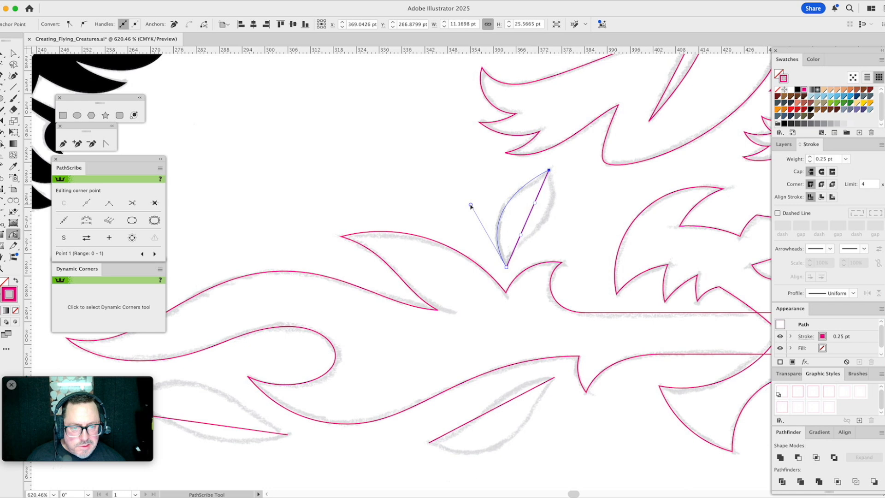
left_click_drag(535, 205, 572, 225)
left_click_drag(524, 257, 513, 237)
left_click_drag(572, 224, 569, 229)
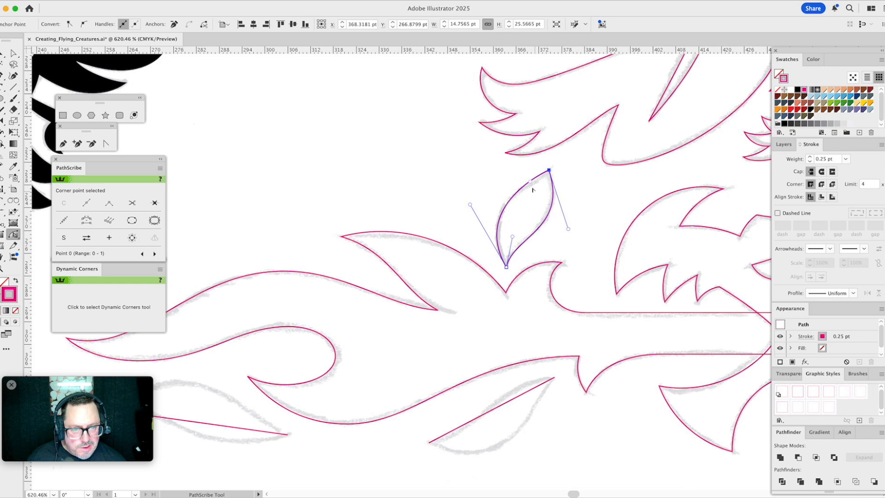
left_click_drag(531, 183, 474, 198)
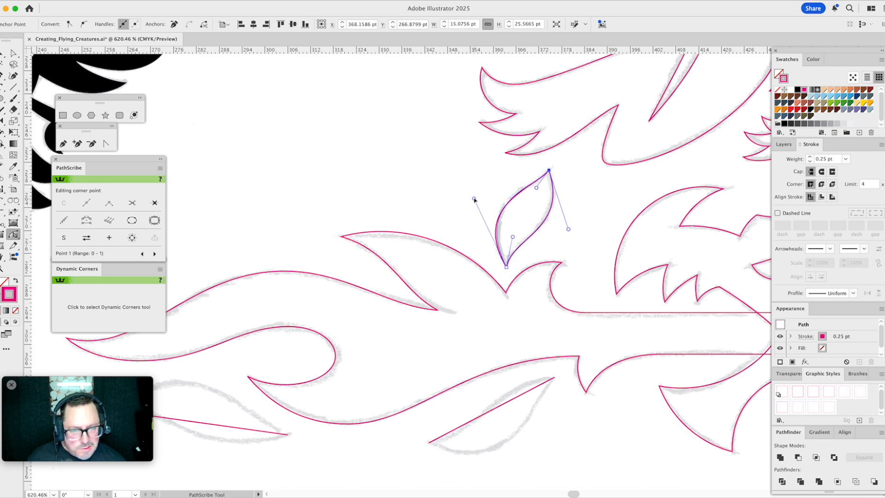
left_click(599, 243)
- Bend both sides of the leaf flame under the lower fire edge and fine-tune its handles to fit the sketch
scroll(577, 253, "down", 5)
scroll(577, 254, "left", 2)
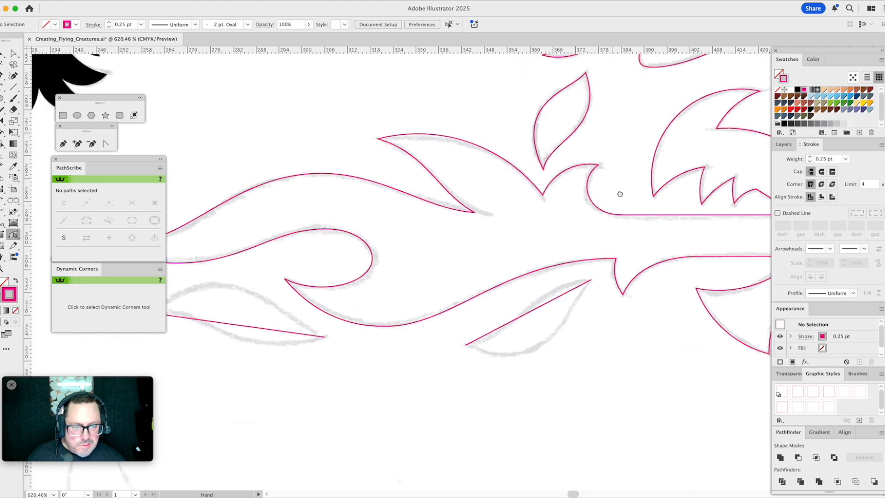
left_click(544, 266)
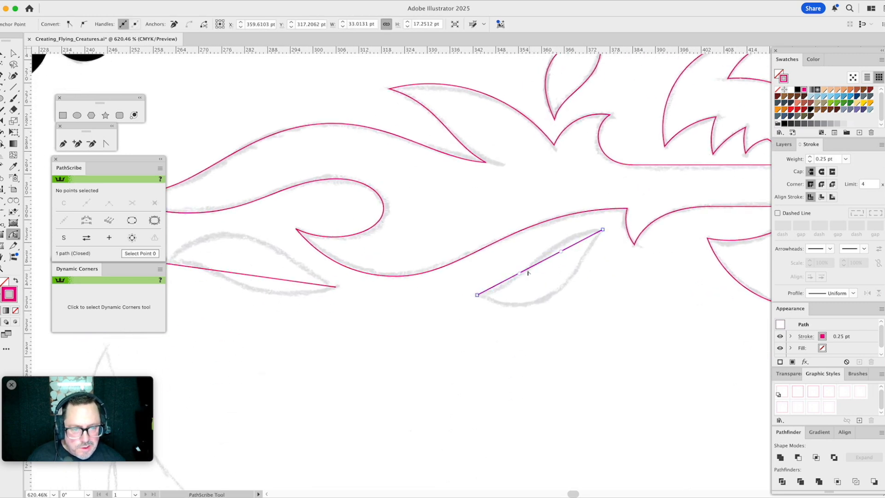
left_click_drag(520, 274, 557, 340)
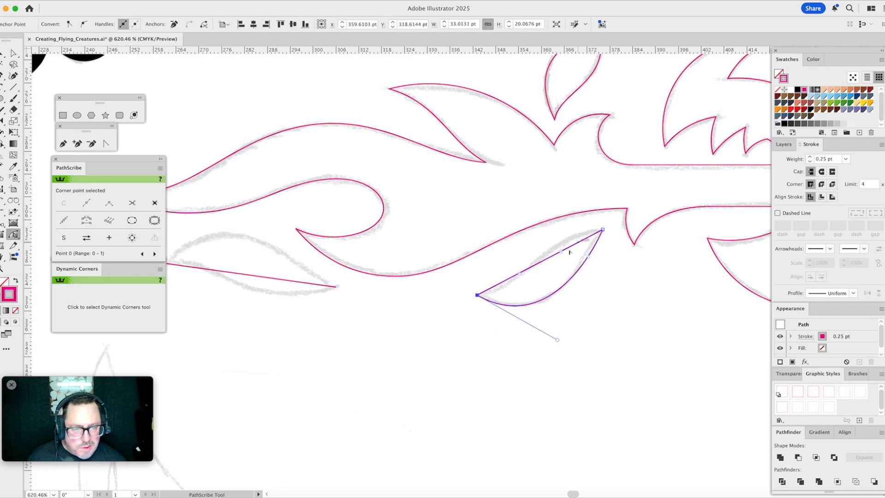
left_click_drag(562, 253, 553, 230)
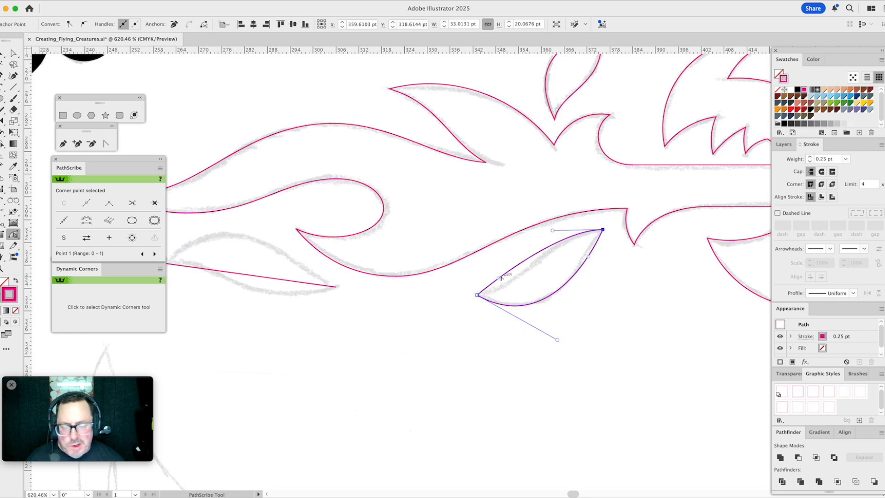
left_click_drag(500, 280, 527, 282)
left_click_drag(553, 230, 549, 232)
left_click_drag(589, 258, 583, 249)
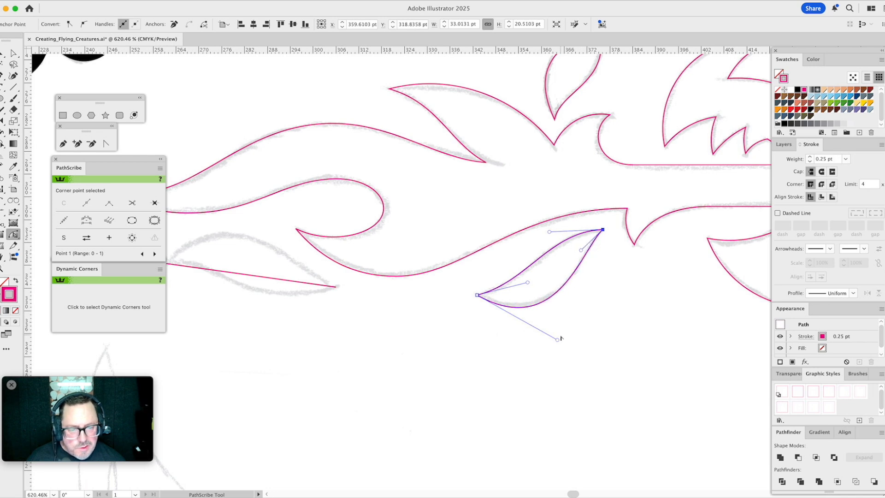
left_click_drag(557, 340, 559, 334)
left_click(581, 251)
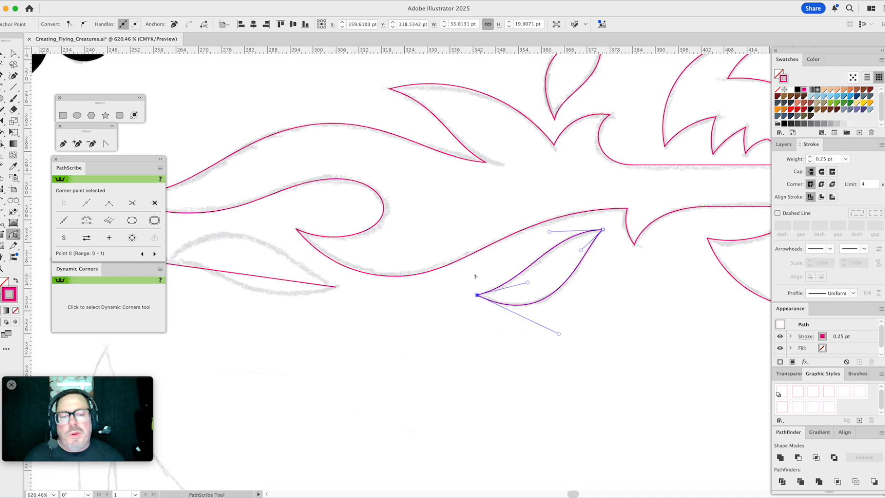
- Bend both sides of the leaf flame beneath the long curled tongue and fine-tune its handles to match the sketch
left_click_drag(355, 257, 520, 283)
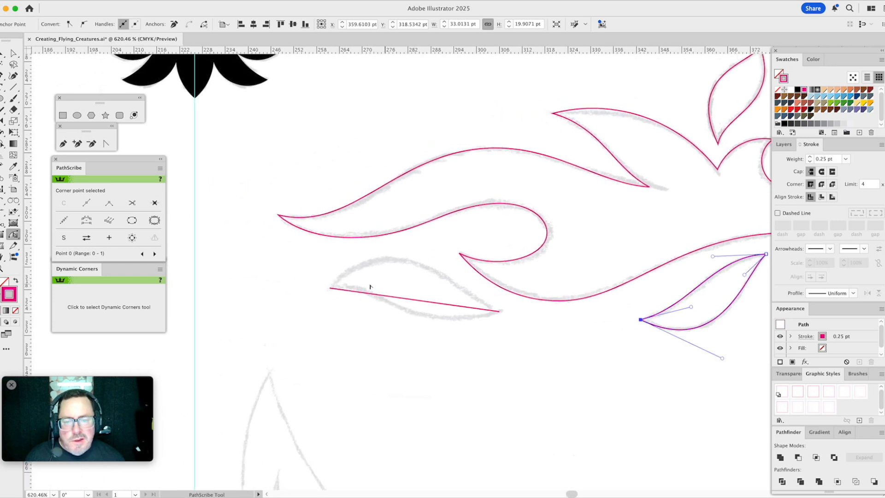
mouse_move(359, 295)
left_mouse_down()
mouse_move(369, 254)
mouse_move(374, 263)
left_mouse_up()
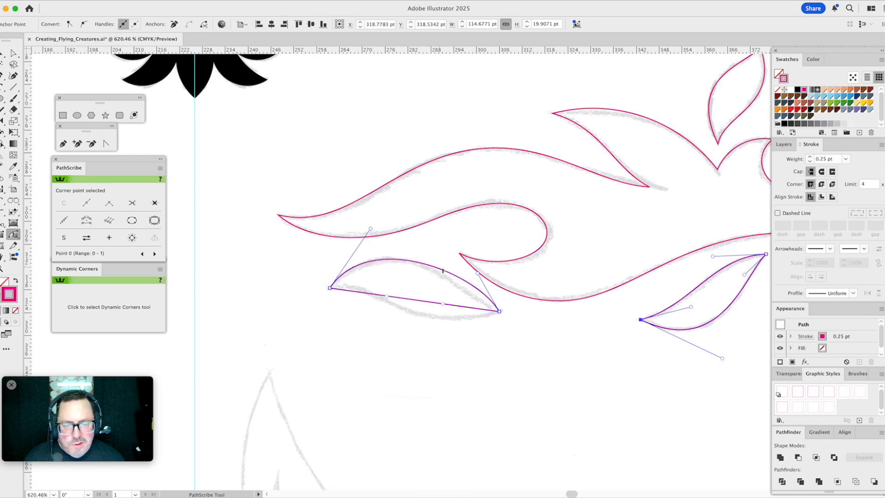
left_click_drag(387, 298, 381, 282)
left_click_drag(468, 307, 409, 338)
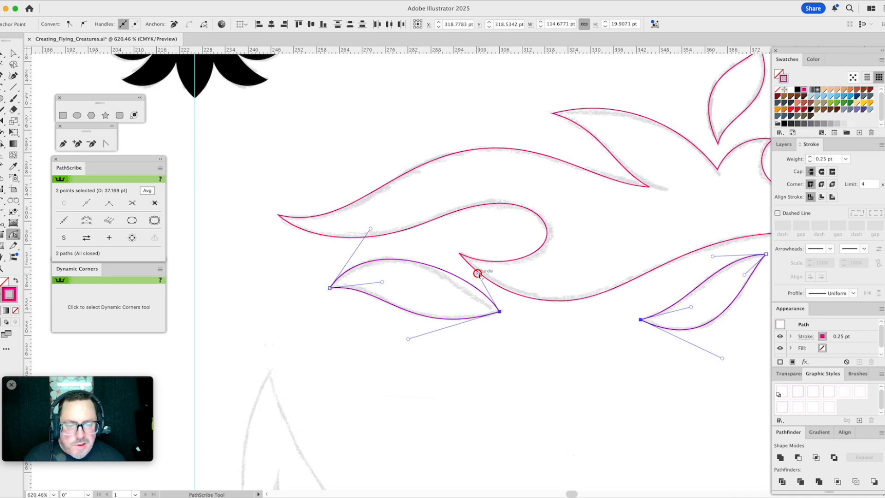
left_click_drag(478, 274, 463, 297)
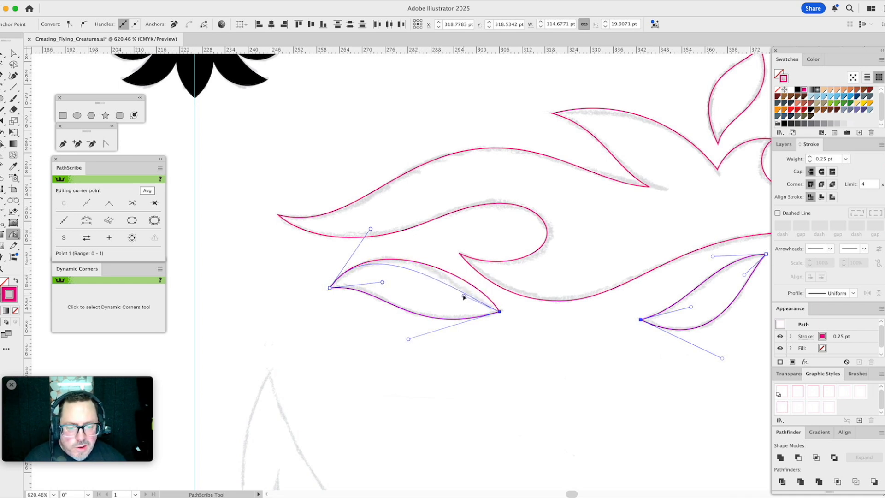
left_click_drag(371, 229, 392, 218)
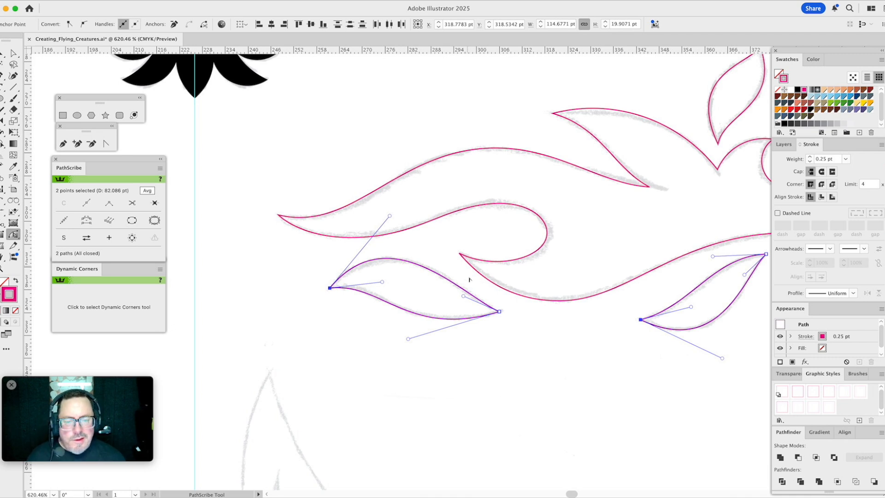
left_click_drag(463, 295, 457, 297)
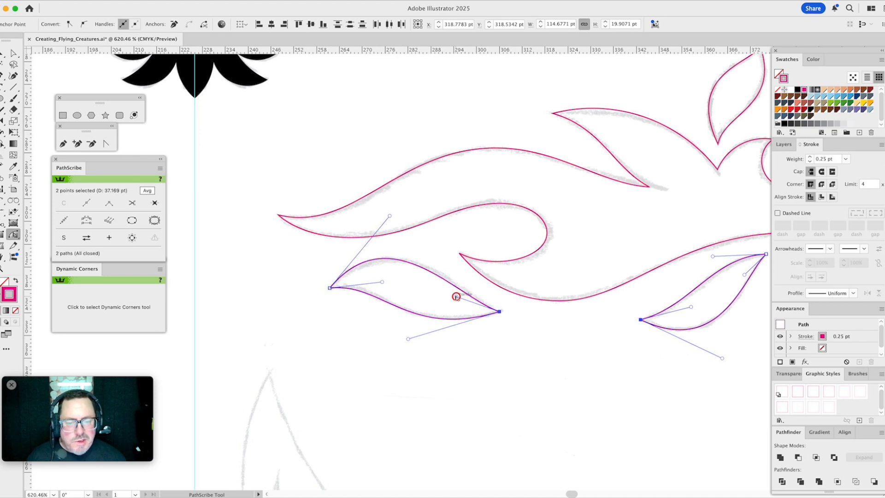
left_click_drag(389, 216, 399, 216)
left_click(434, 255, "super")
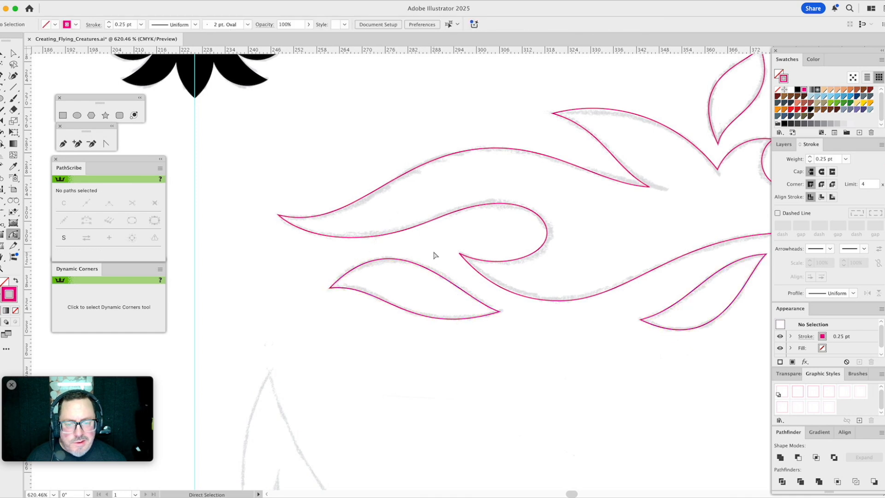
- Adjust the two handles on the lower edge of the upper flame tongue to deepen its curve into the notch
scroll(427, 233, "right", 5)
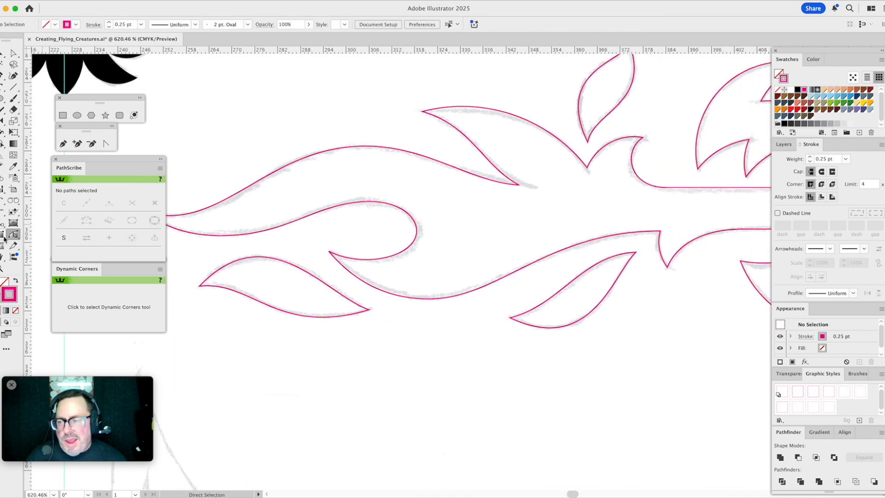
left_click(7, 268)
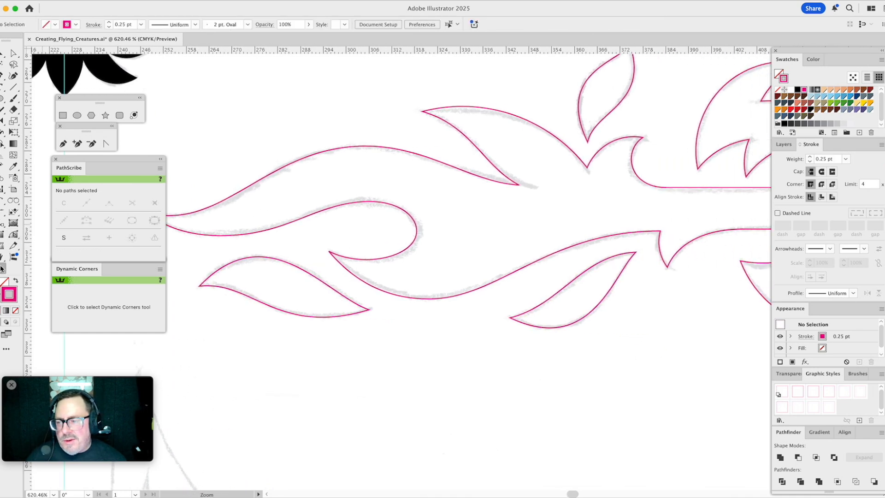
left_click(502, 224, "alt")
left_click(504, 224, "alt")
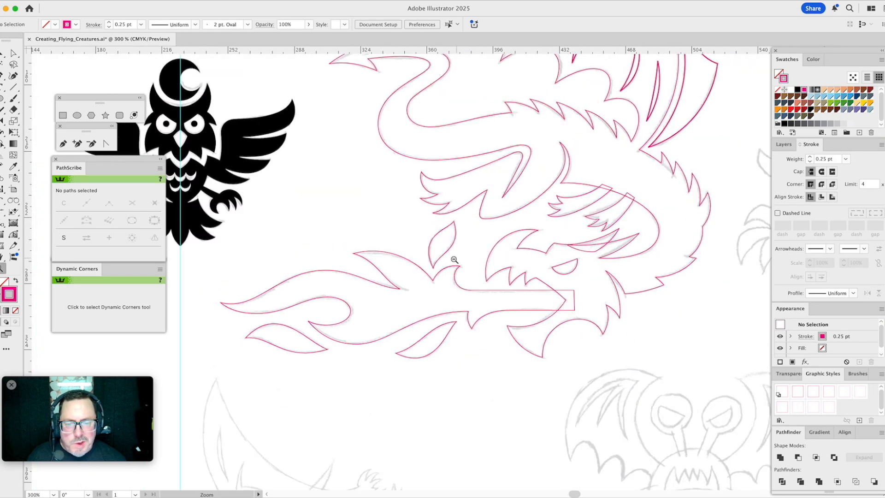
left_click_drag(337, 230, 438, 324)
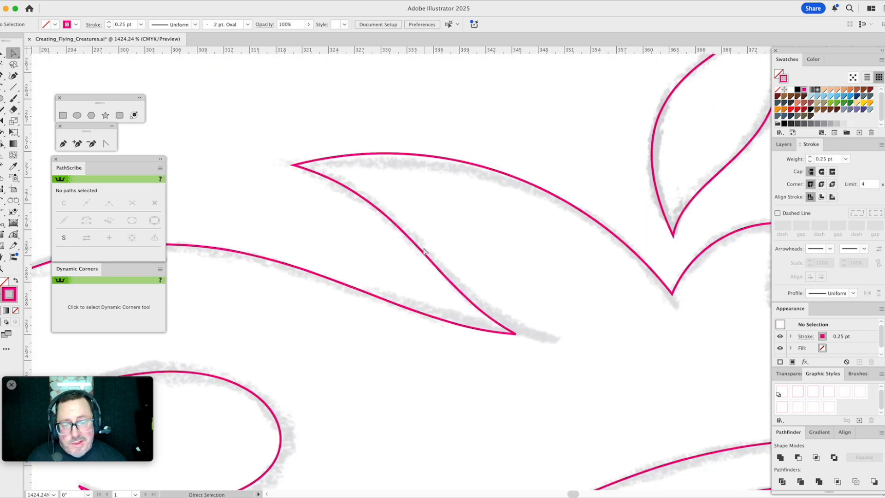
key("a")
left_click(418, 271)
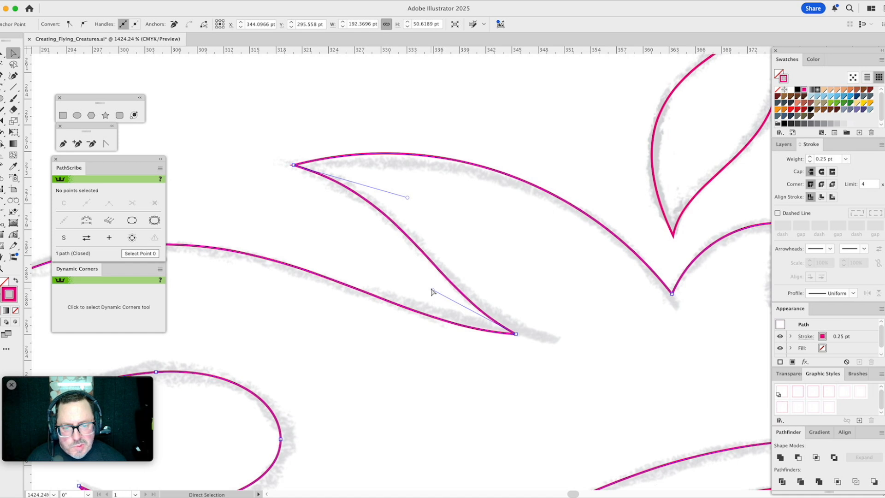
left_click_drag(432, 290, 424, 289)
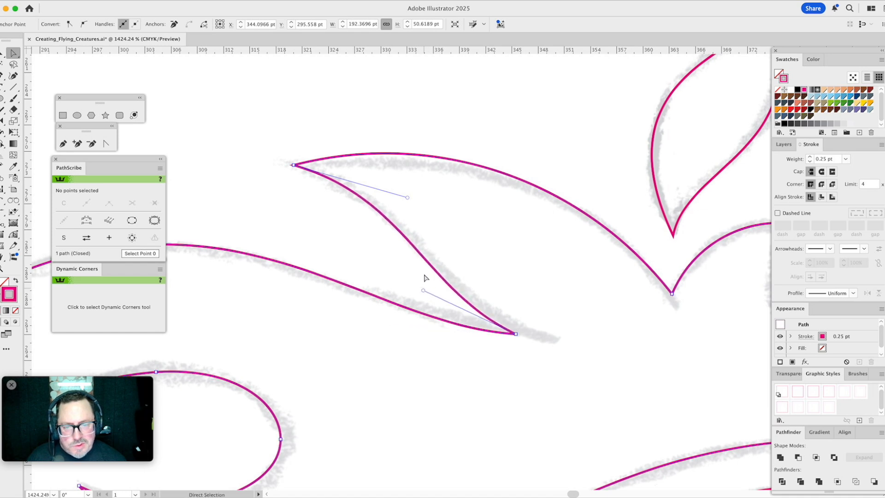
left_click_drag(407, 197, 407, 189)
left_click(444, 198)
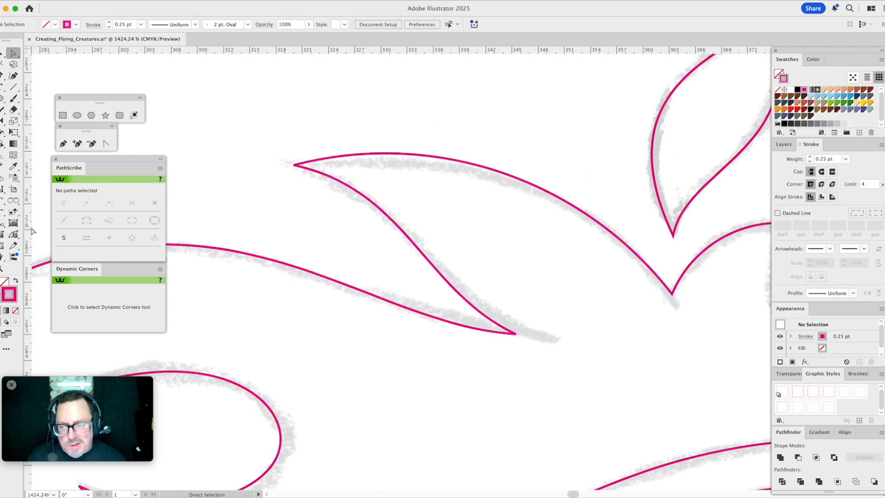
- Select all the dragon and fire paths and sample the wing detail's 0.5 pt magenta stroke onto them with the Eyedropper
left_click(3, 269)
left_click(431, 272, "alt")
left_click(438, 275, "alt")
left_click(444, 275, "alt")
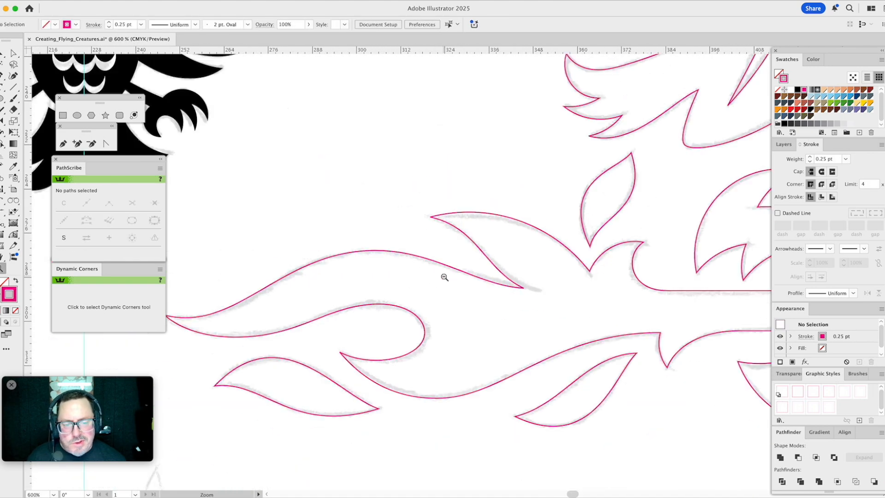
left_click(447, 278, "alt")
left_click(451, 278, "alt")
left_click_drag(596, 219, 469, 330)
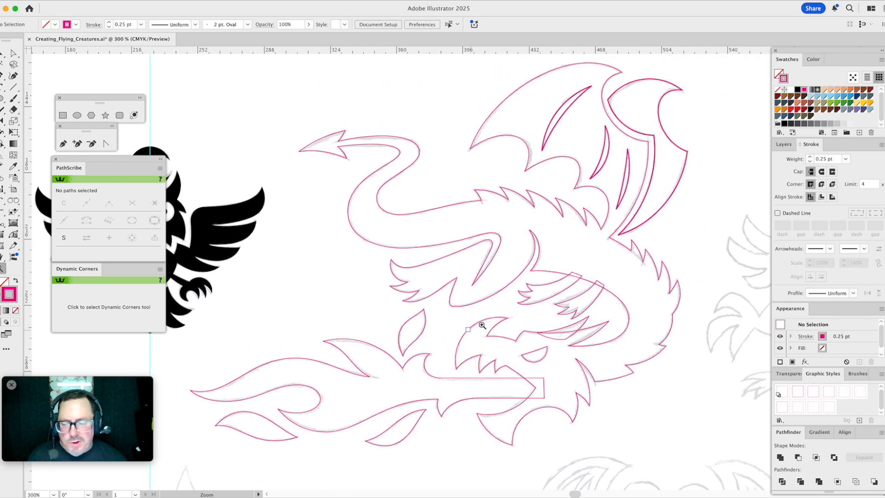
key("v")
left_click_drag(281, 79, 696, 445)
key("i")
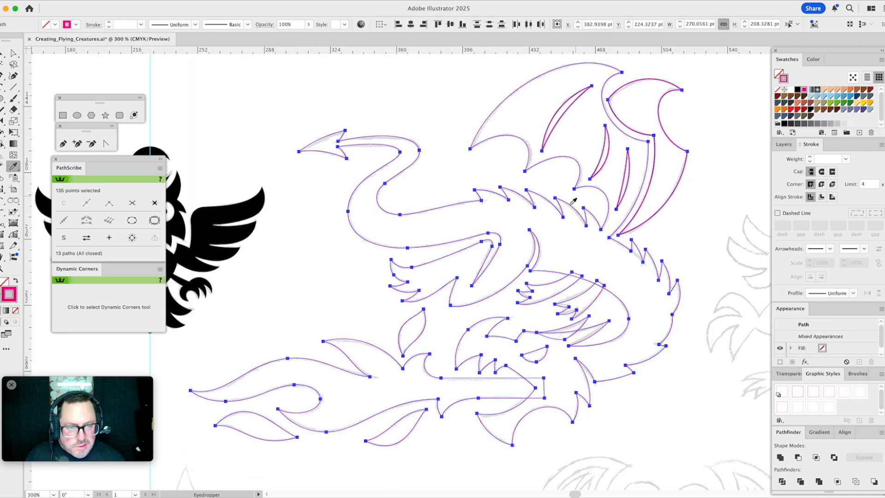
left_click(600, 171)
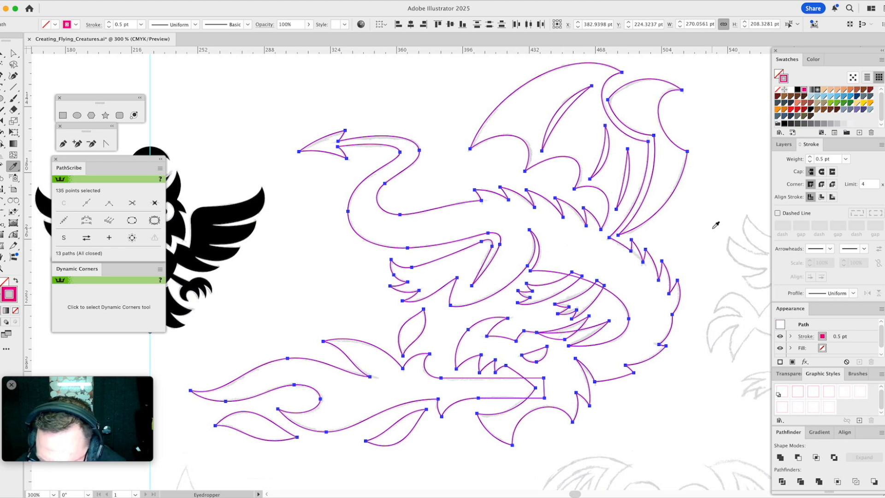
- Group the selected dragon and fire paths and place a backup copy of them on the X layer
key("super+g")
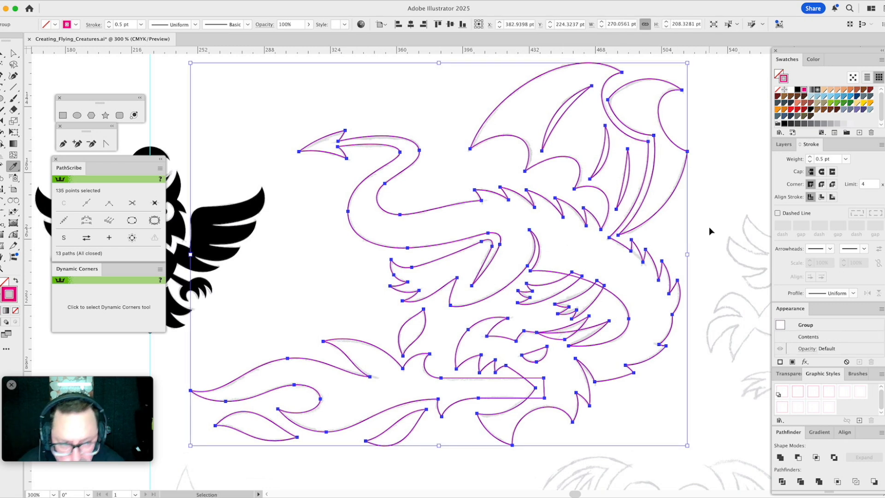
left_click(784, 144)
left_click_drag(874, 225, 873, 181)
key("v")
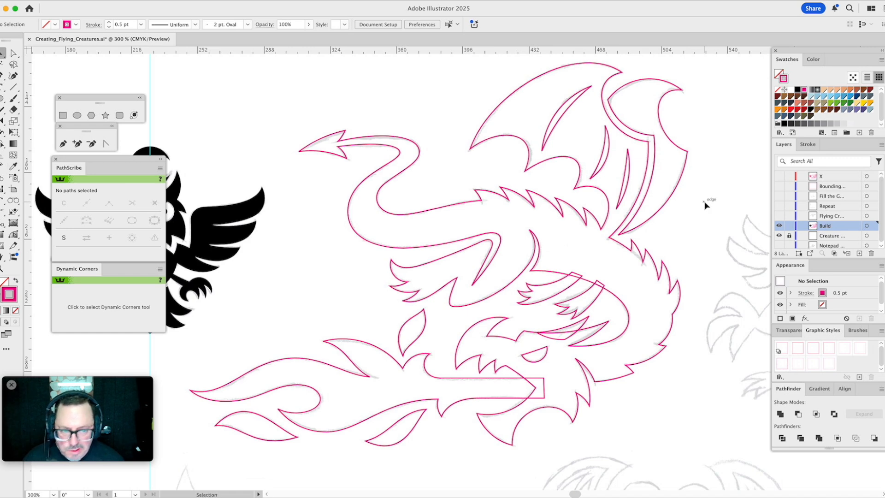
- Offset the dragon's main body outline by 2 pt with miter joins and a miter limit of 4
left_click_drag(689, 220, 640, 141)
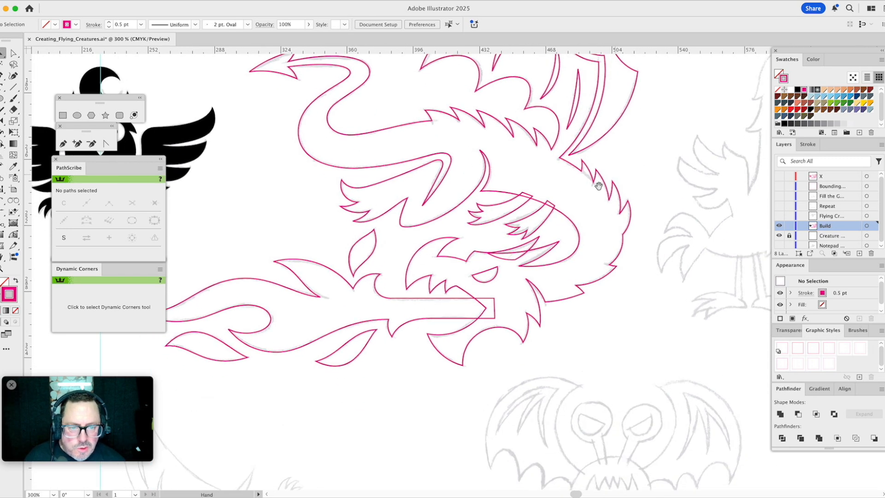
left_click(568, 220)
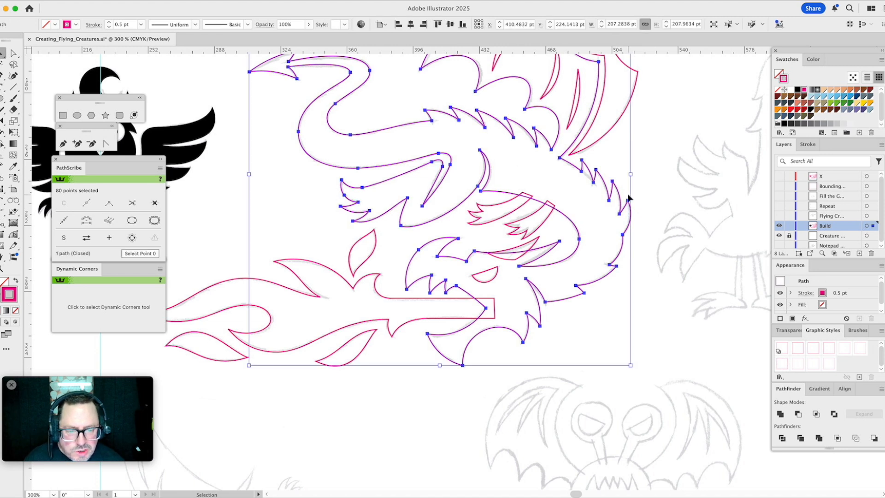
left_click(102, 4)
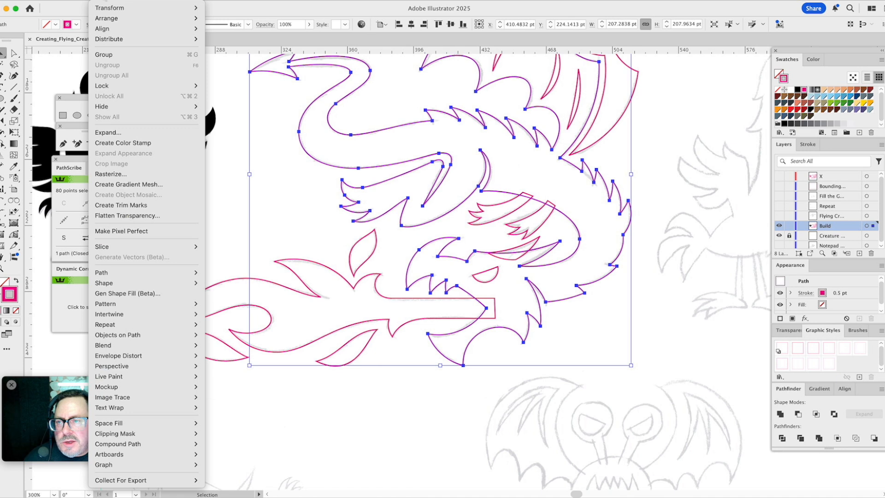
mouse_move(114, 277)
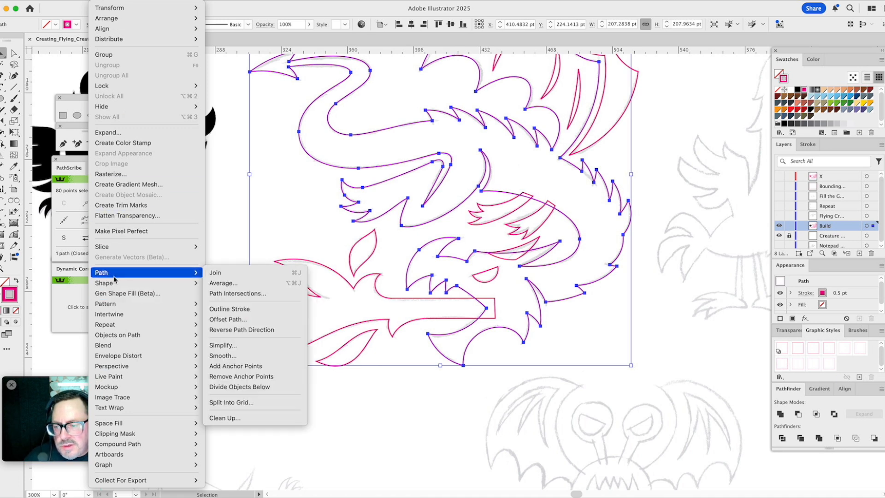
left_click(229, 320)
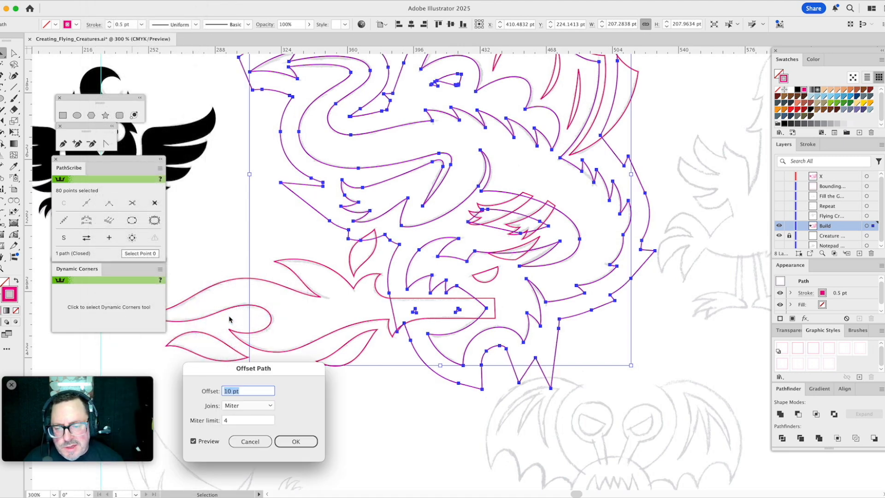
double_click(230, 390)
type("2")
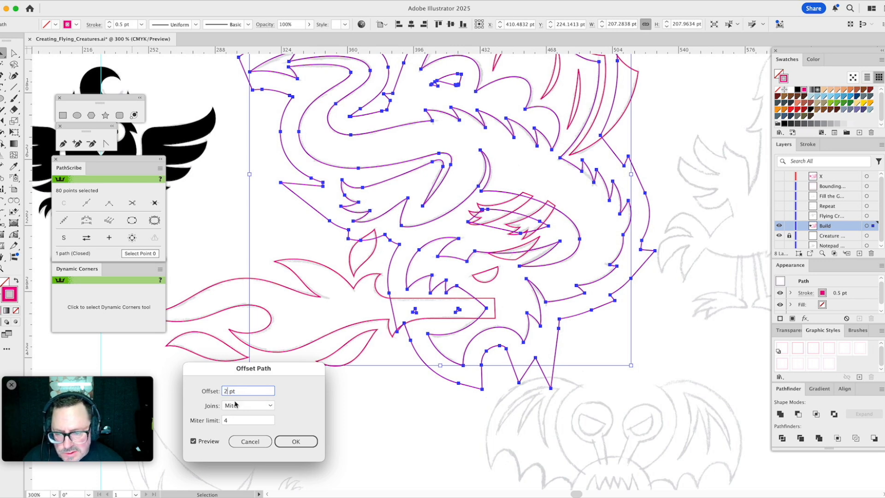
left_click(194, 441)
left_click(193, 441)
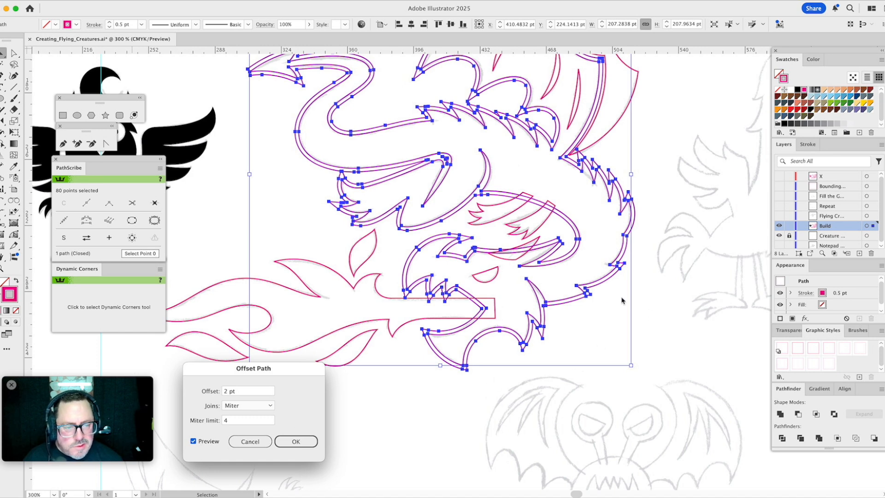
left_click(297, 441)
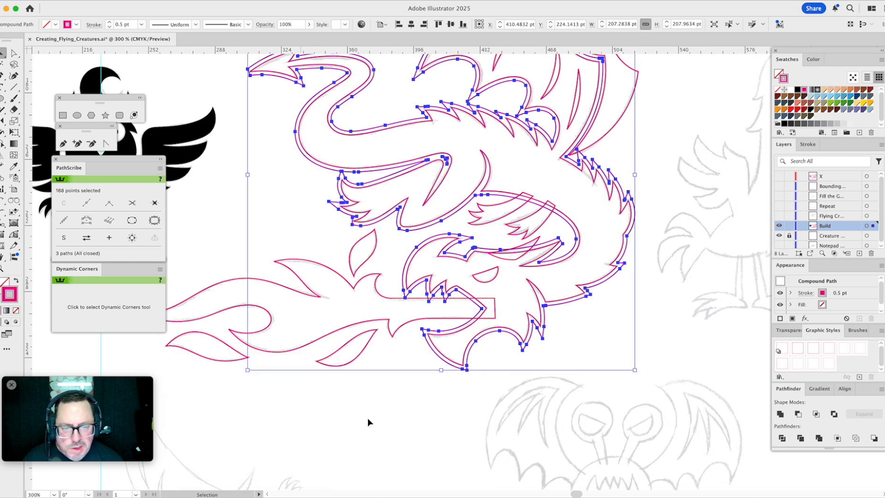
left_click(675, 299)
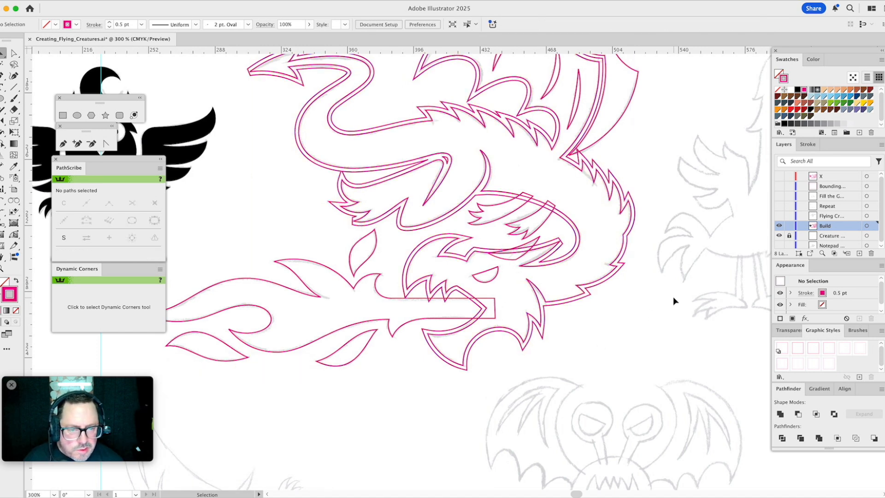
- Fill the offset body outline with orange and subtract it from the second jagged shape inside the neck curve using Minus Front
left_click(561, 220)
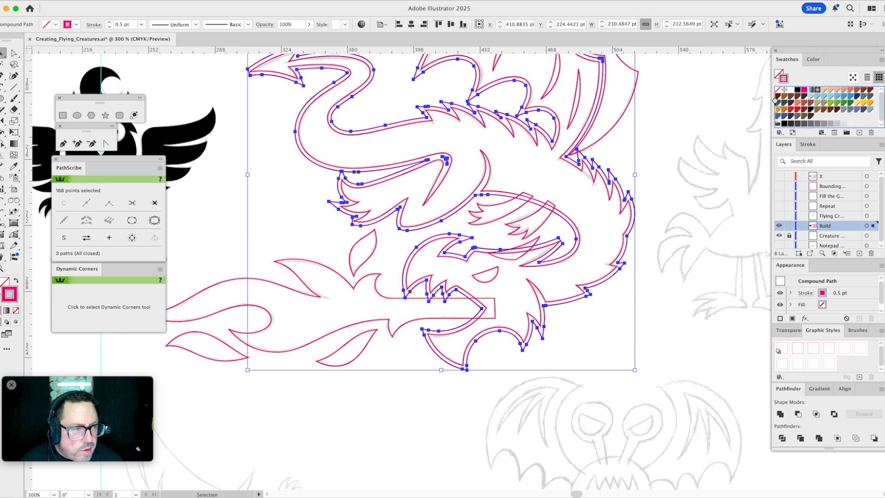
left_click_drag(779, 73, 779, 76)
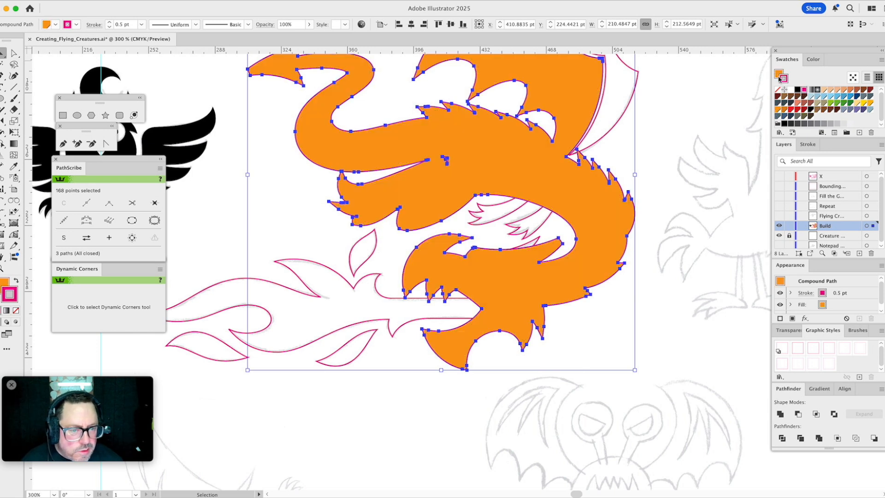
left_click(548, 221, "shift")
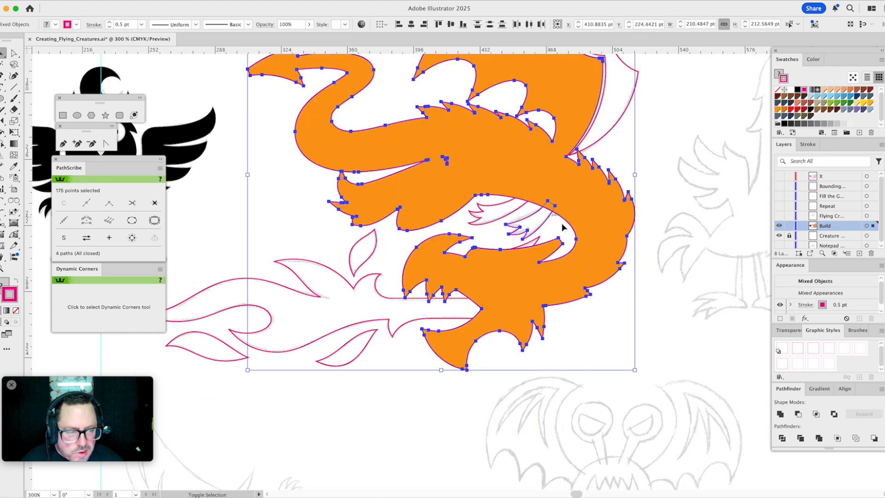
left_click(799, 415)
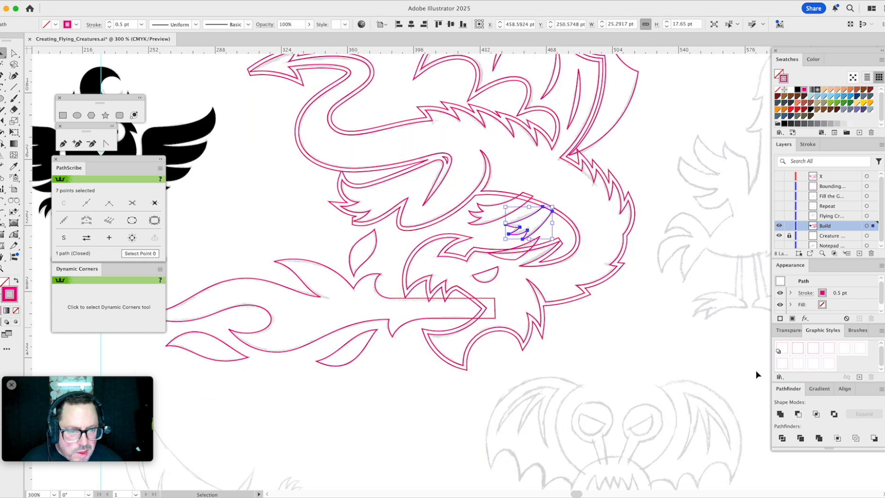
left_click(677, 254)
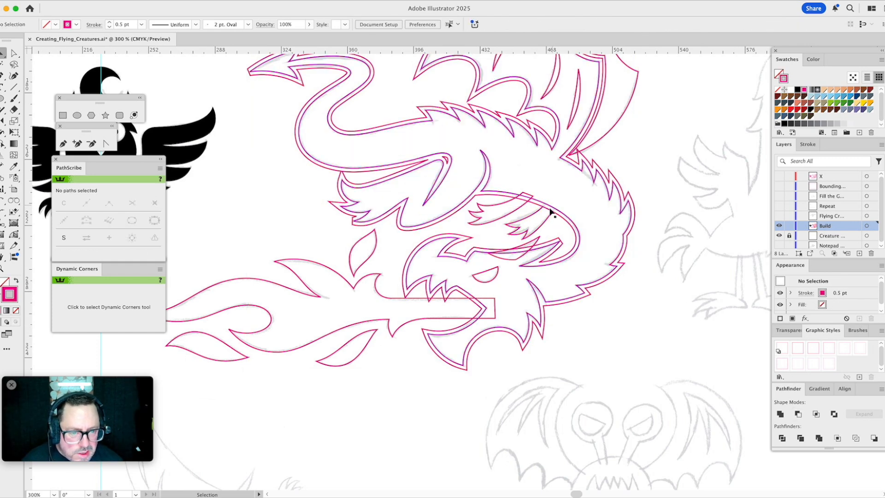
- Fill the dragon's offset body outline with light blue
left_click(537, 249)
left_click(549, 244)
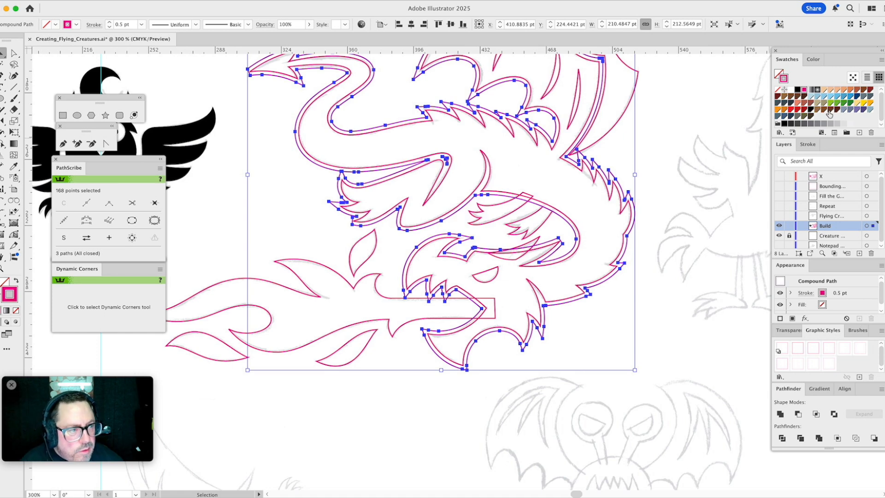
left_click_drag(831, 99, 779, 75)
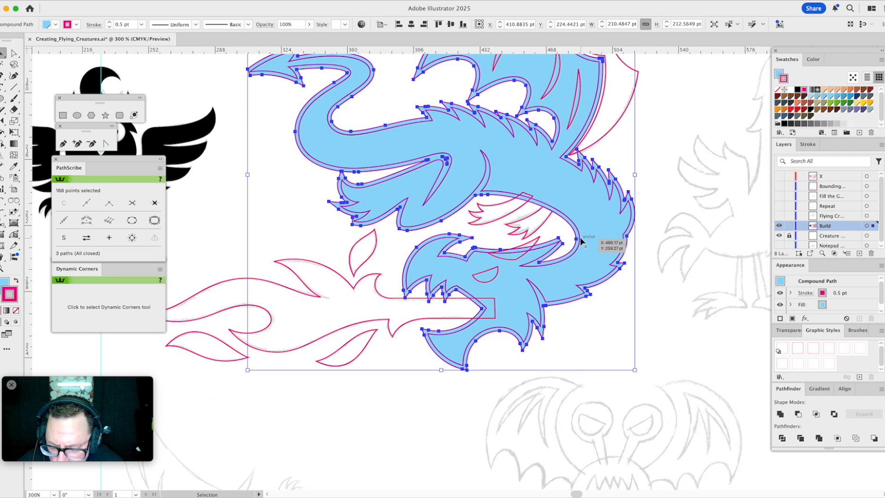
- Try to subtract the light blue outline from the small curved shape behind the dragon's head, then undo the subtraction
left_click(538, 237, "shift")
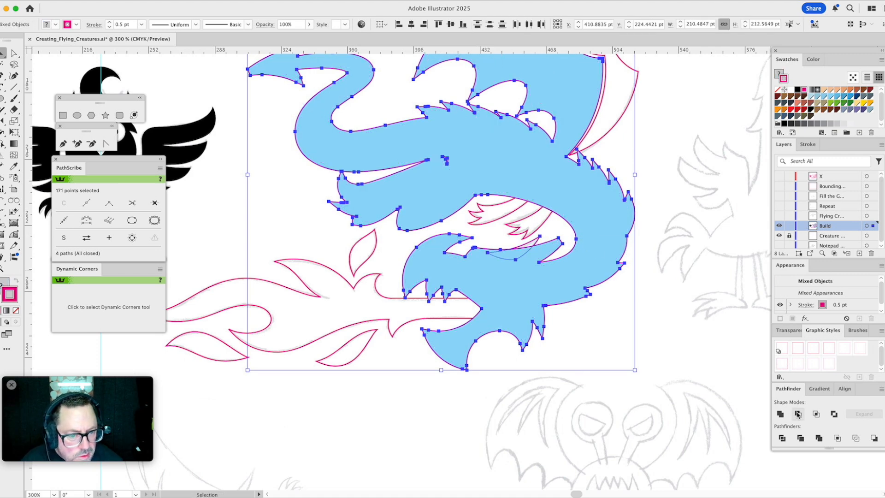
left_click(798, 414)
left_click(647, 368)
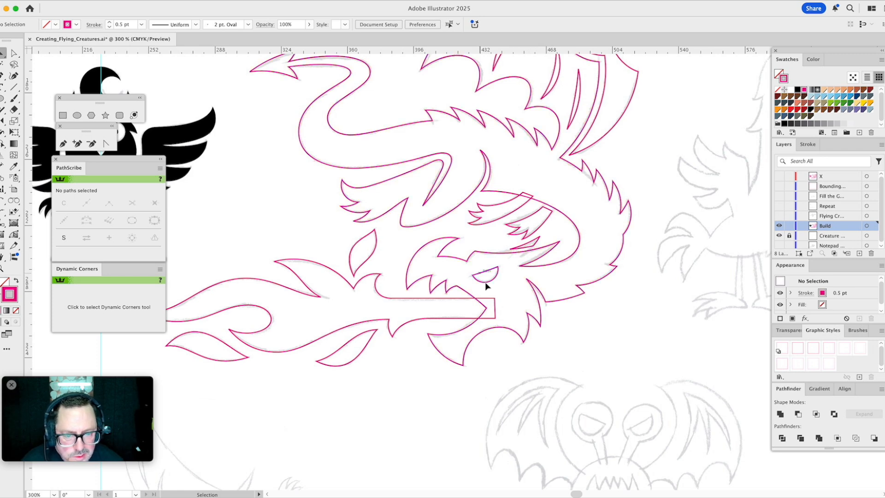
key("a")
key("ctrl+z")
key("ctrl+z")
key("v")
- Subtract the light blue outline from the small curved shape behind the head using Minus Front, keeping a copy of the outline
left_click(399, 253)
left_click(418, 262)
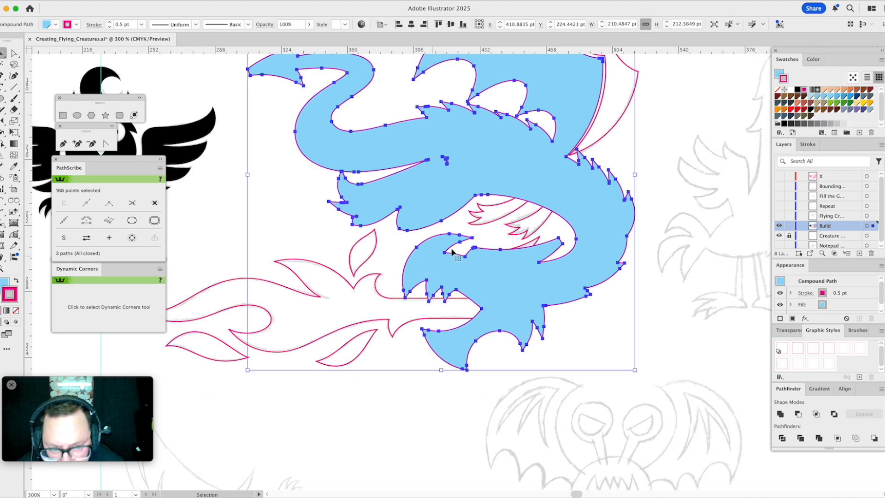
left_click(535, 241, "shift")
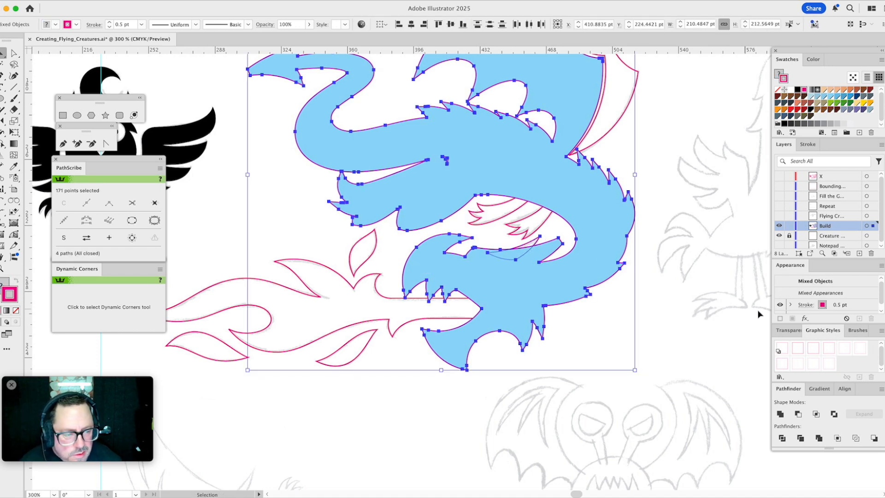
left_click(798, 414)
left_click(657, 372)
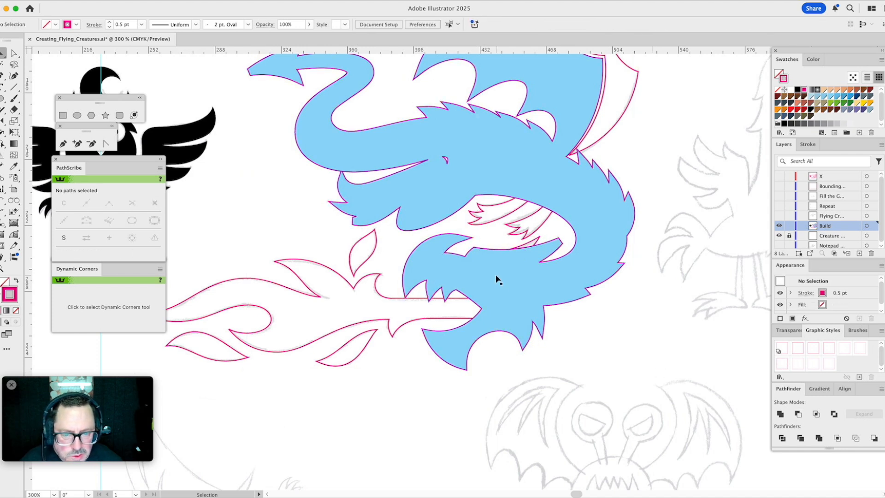
- Move the light blue outline's upper tooth tips up, clear of the flame's upper edge
left_click(496, 280)
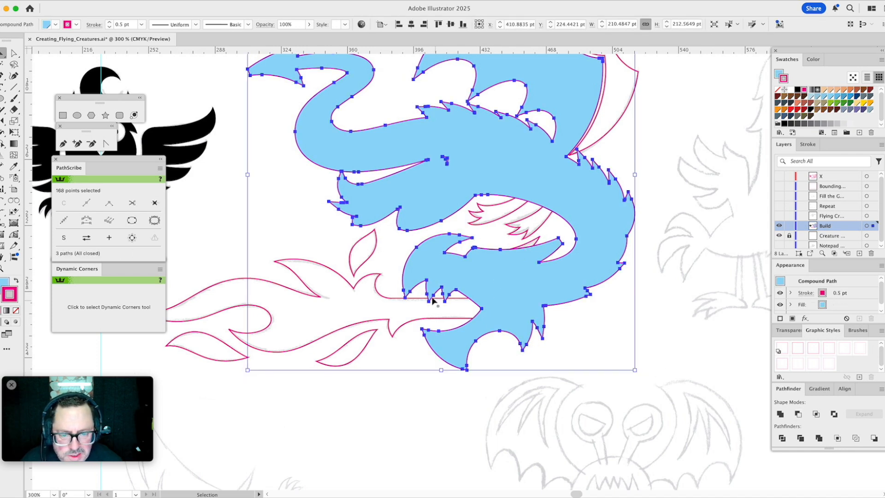
key("a")
left_click(393, 272)
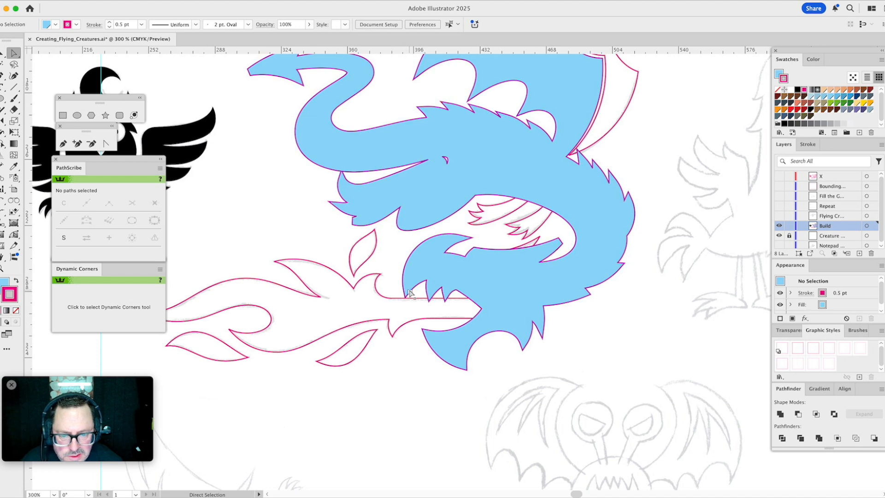
left_click_drag(407, 299, 446, 281)
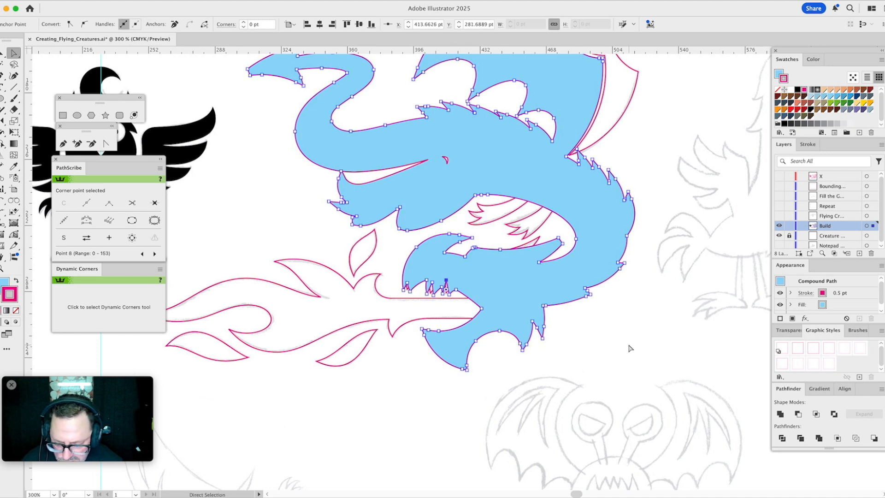
- Subtract the light blue outline from the main flame shape in the dragon's mouth using Minus Front
key("v")
left_click(593, 334)
key("super+a")
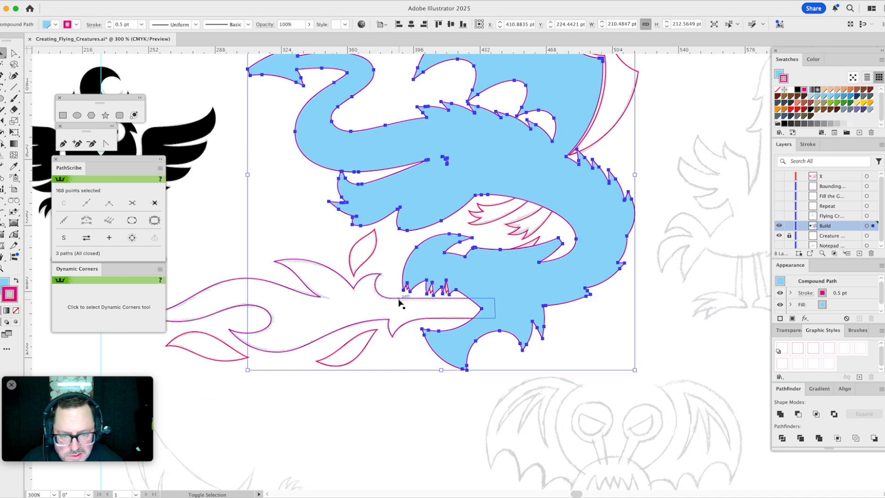
left_click(800, 415)
left_click(645, 356)
- Unite the dragon's body, wing, inner neck and flame shapes without the wing details and eye, and make them a compound path
key("space")
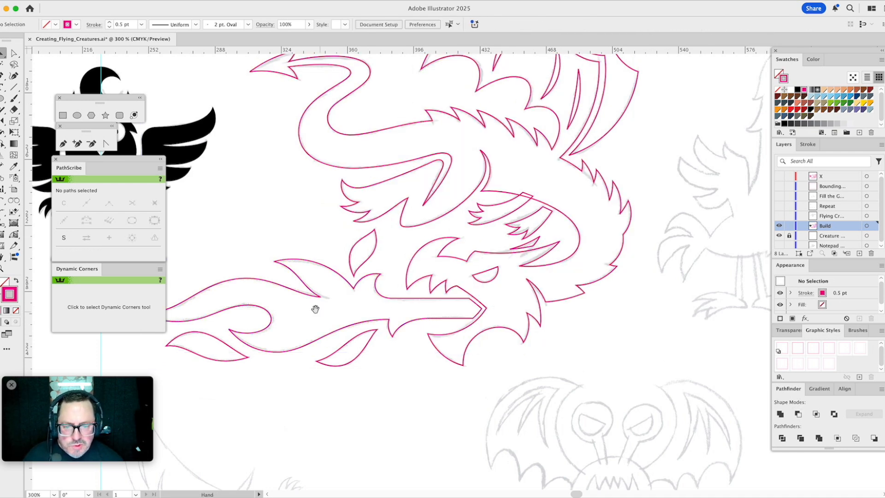
left_click(4, 268)
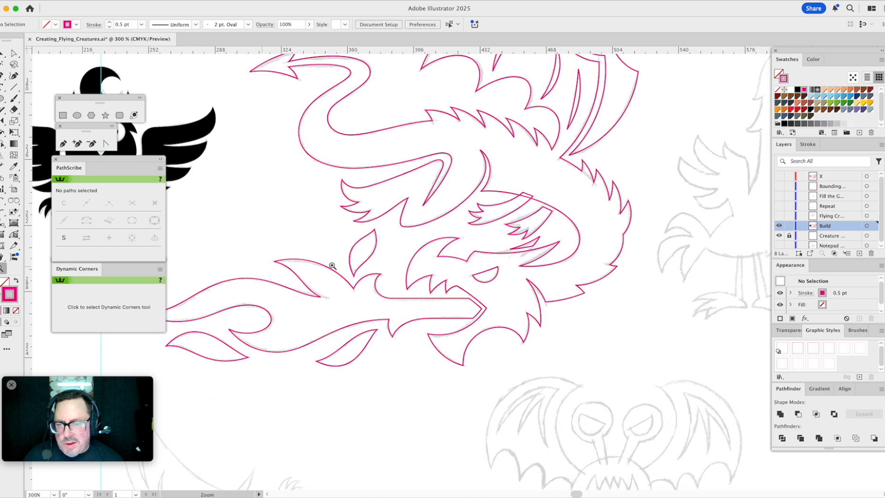
left_click(333, 266, "alt")
left_click(384, 248, "alt")
key("v")
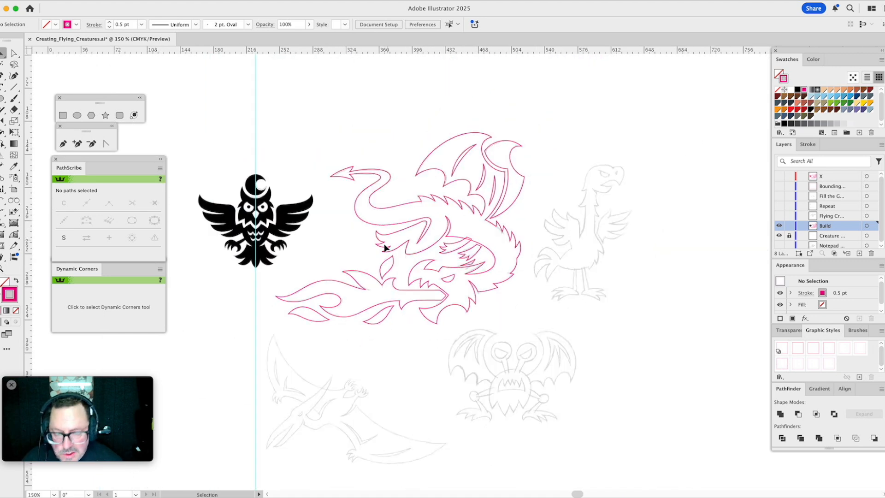
left_click_drag(351, 211, 414, 352)
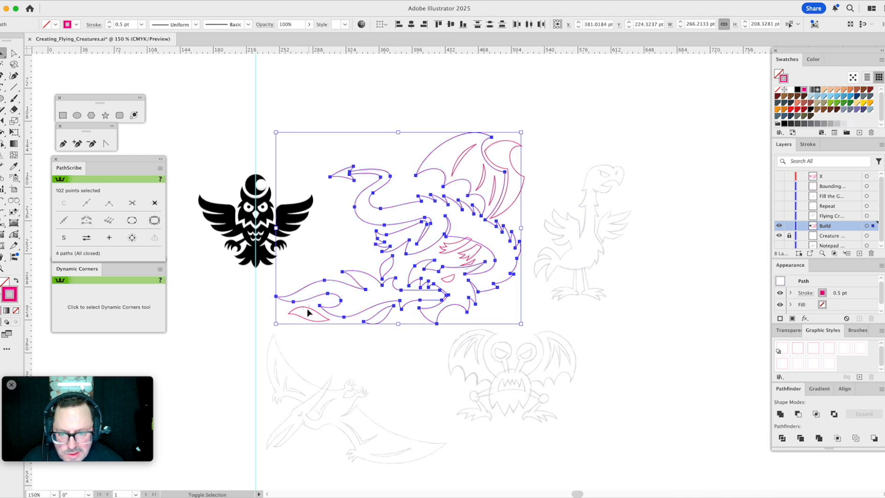
left_click(453, 248, "shift")
left_click(469, 255, "shift")
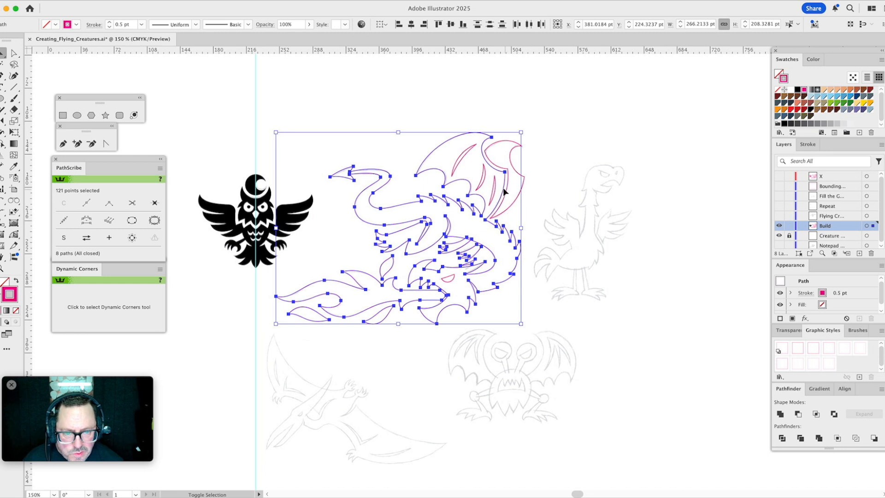
left_click(514, 170, "shift")
left_click(511, 249, "shift")
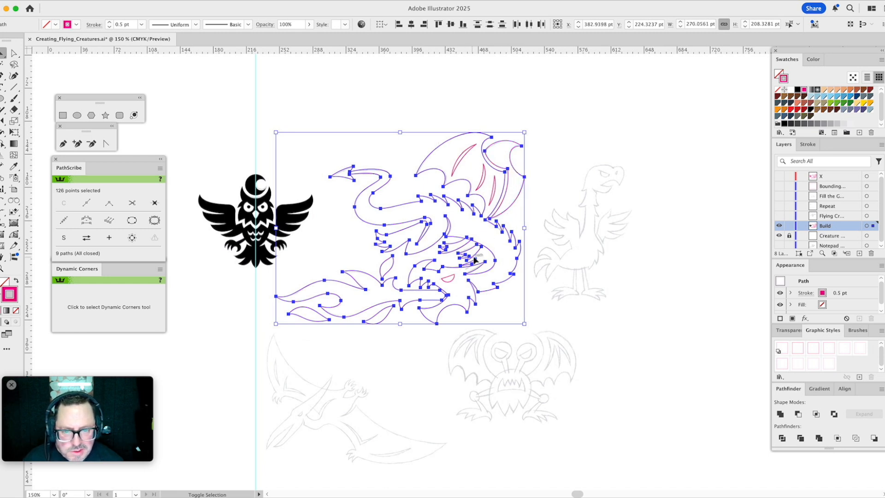
left_click(781, 414)
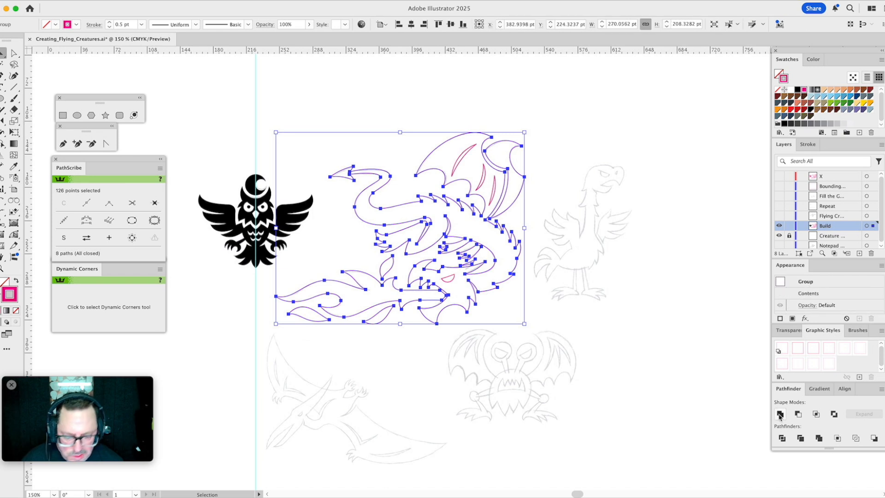
key("super+8")
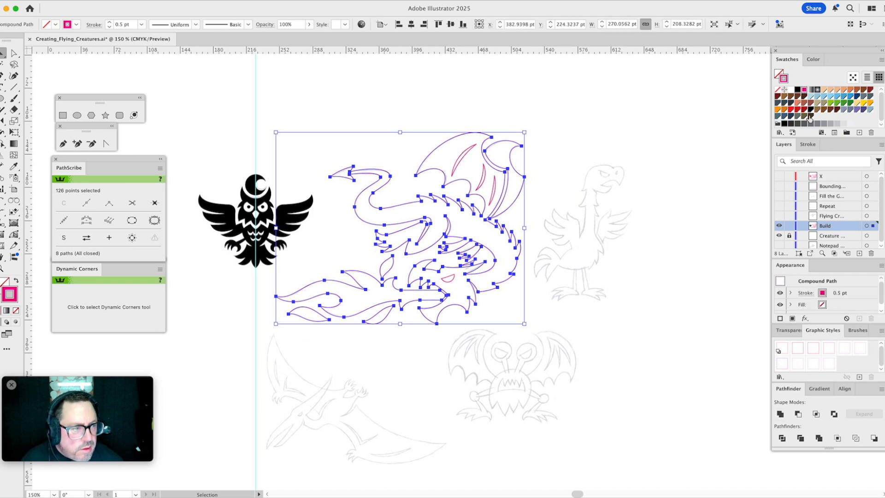
- Give the dragon and fire compound path a black fill with no stroke
left_click_drag(812, 111, 785, 79)
left_click(779, 90)
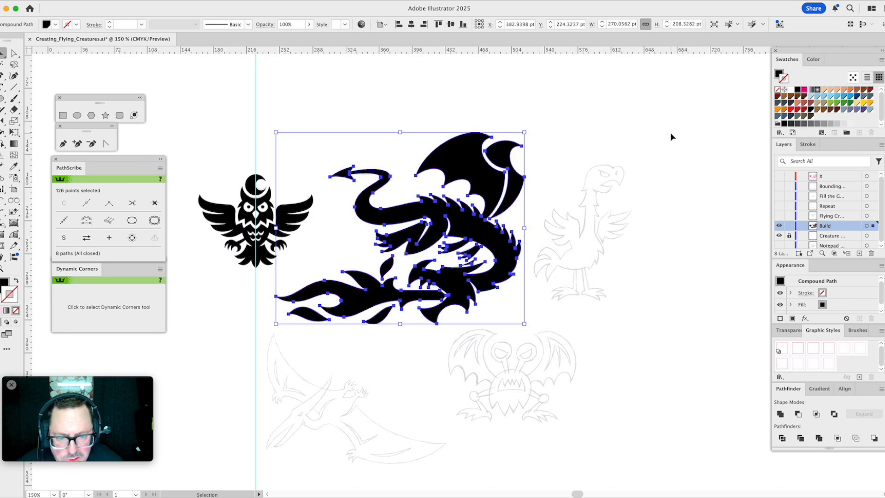
left_click(597, 124)
- Unite the three wing detail shapes and the eye and make them a compound path
left_click_drag(406, 119, 502, 291)
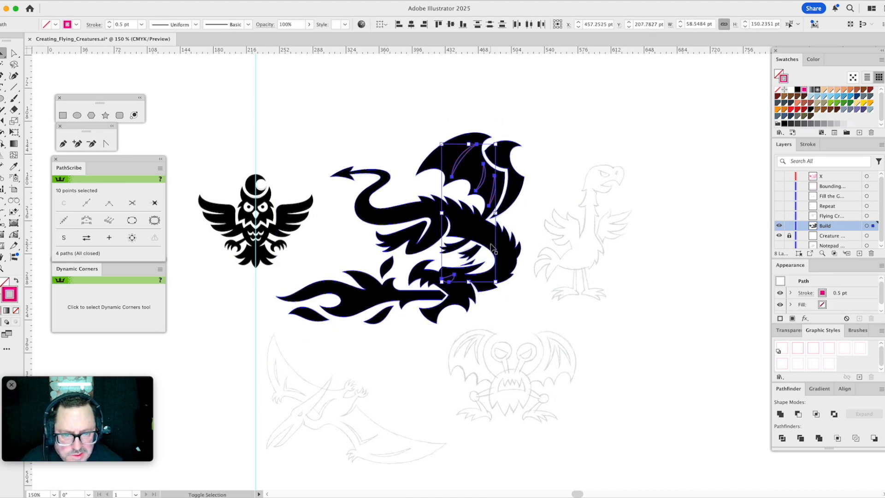
left_click(780, 414)
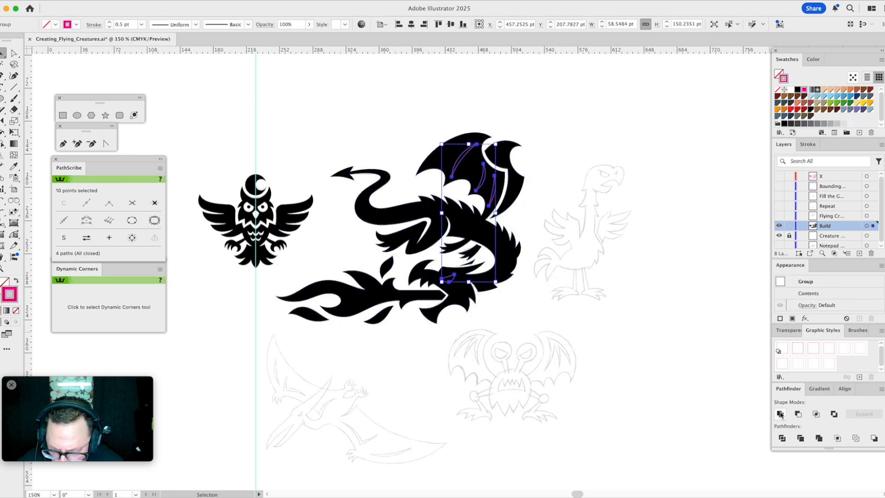
key("super+8")
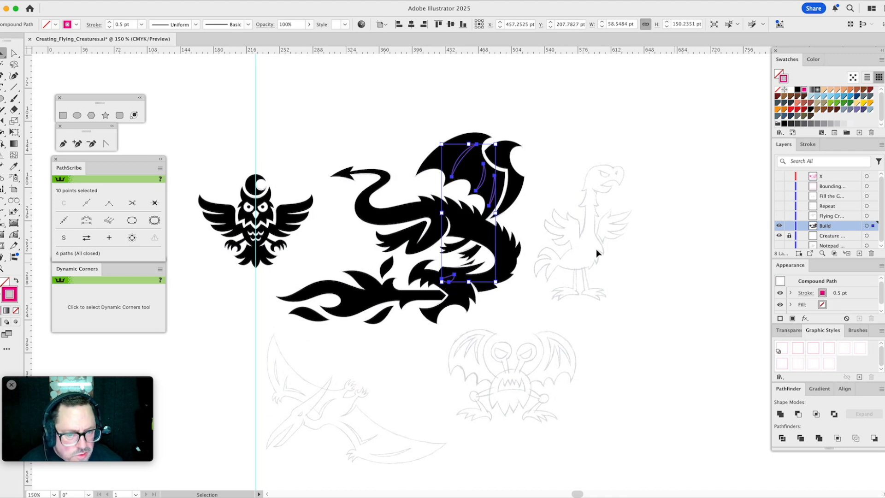
- Subtract the wing details and eye from the black dragon using Minus Front
left_click(473, 233)
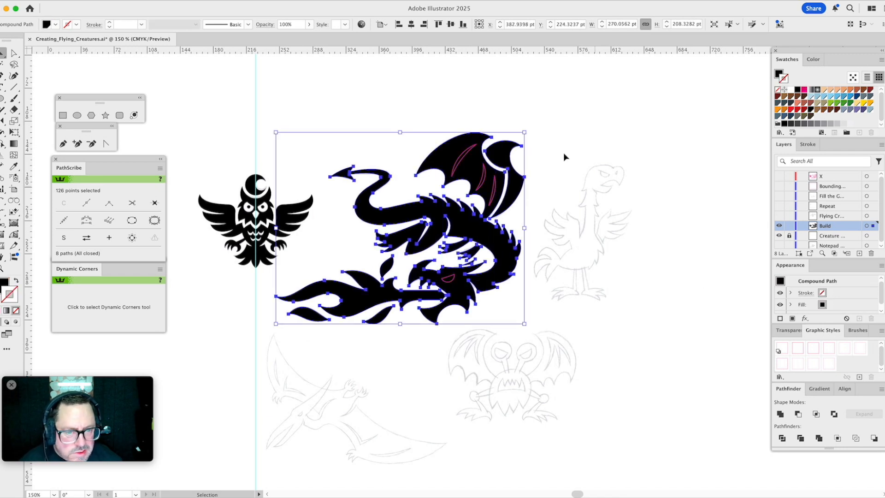
left_click(493, 199, "shift")
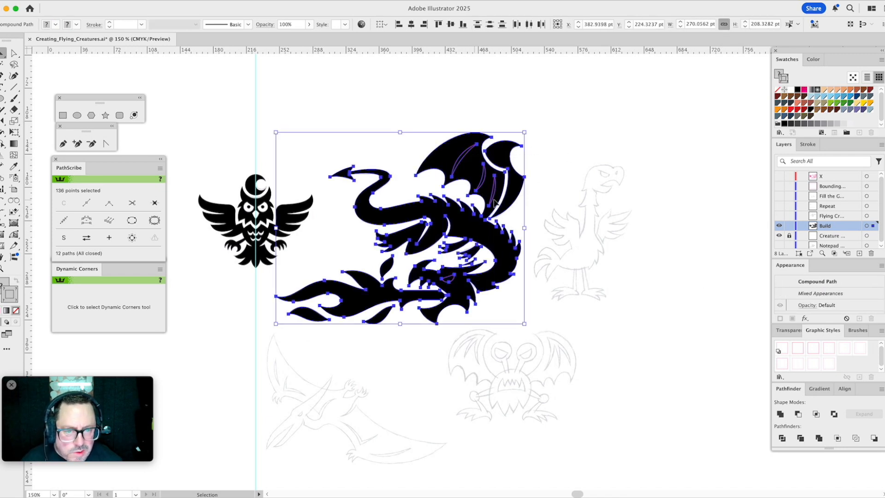
left_click(801, 416)
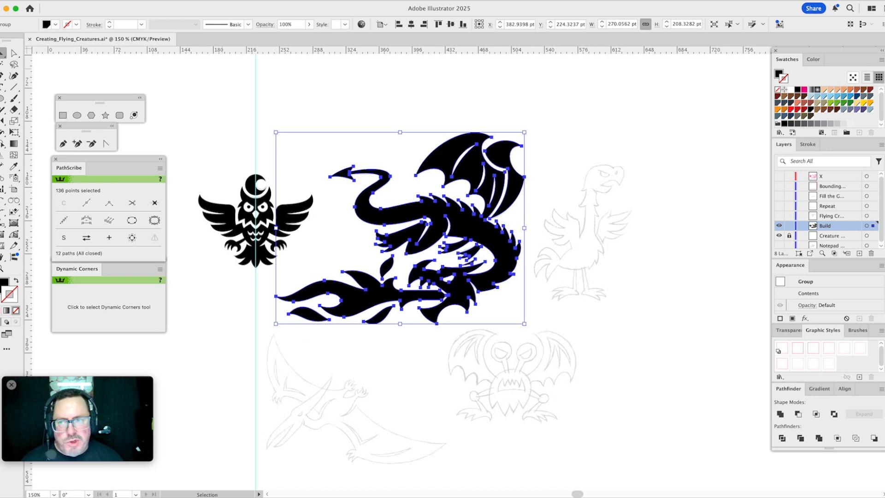
- Convert the dragon and fire group into a compound path and hide the creature sketch layer
left_click(99, 1)
mouse_move(133, 445)
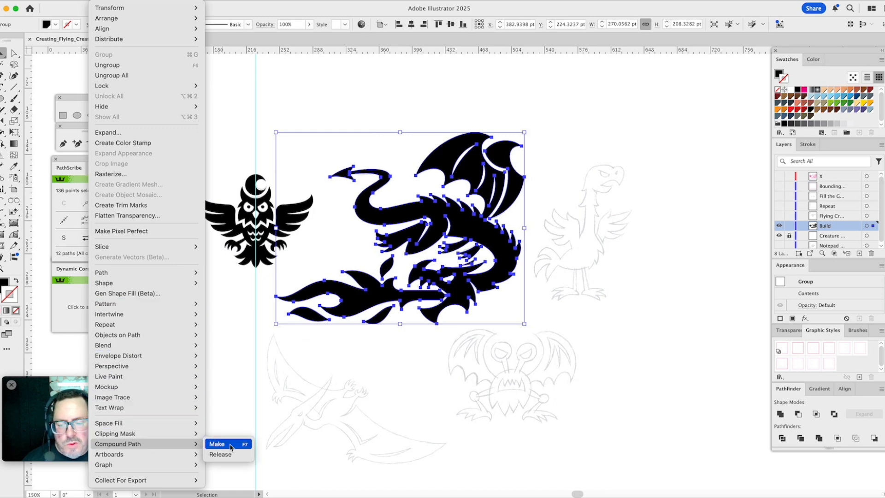
left_click(333, 425)
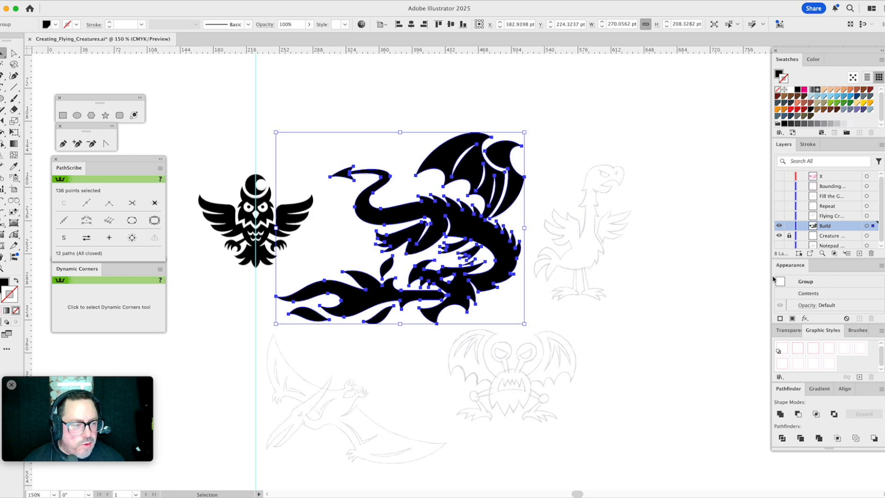
key("super+8")
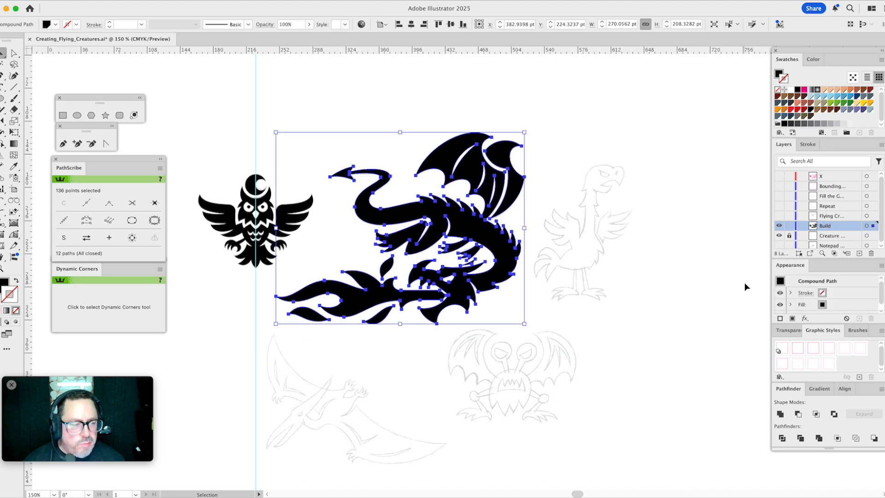
left_click(711, 274)
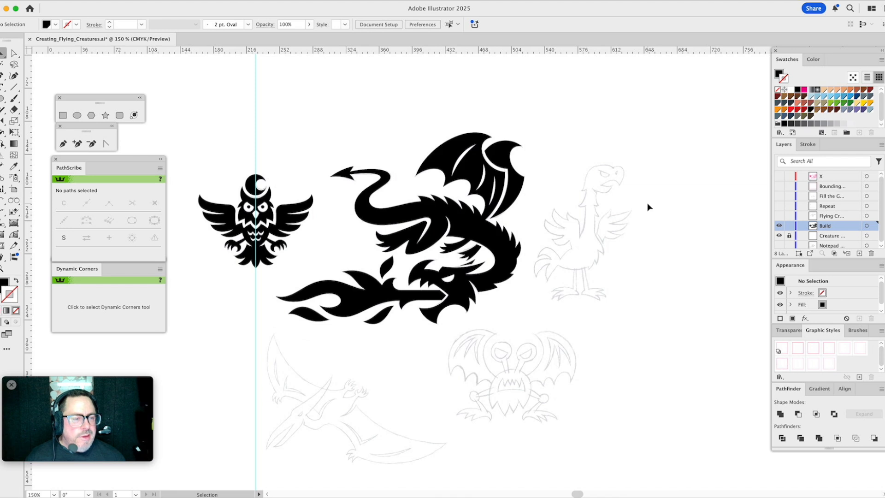
left_click(779, 236)
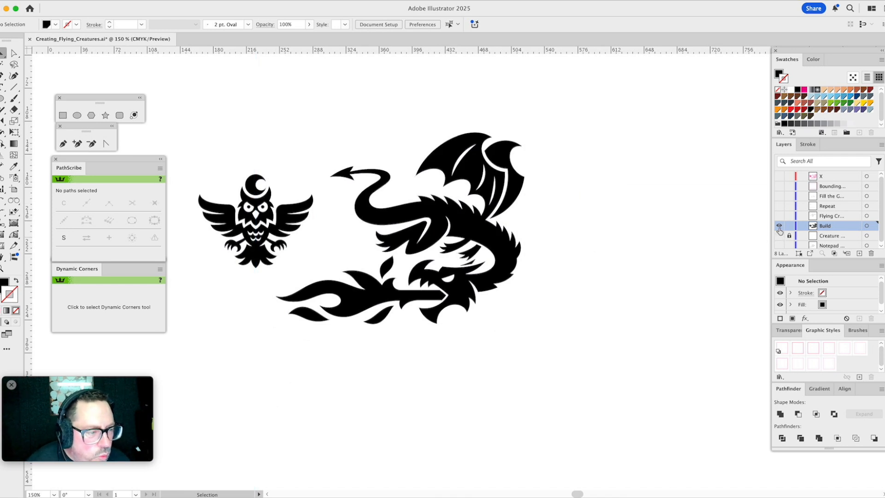
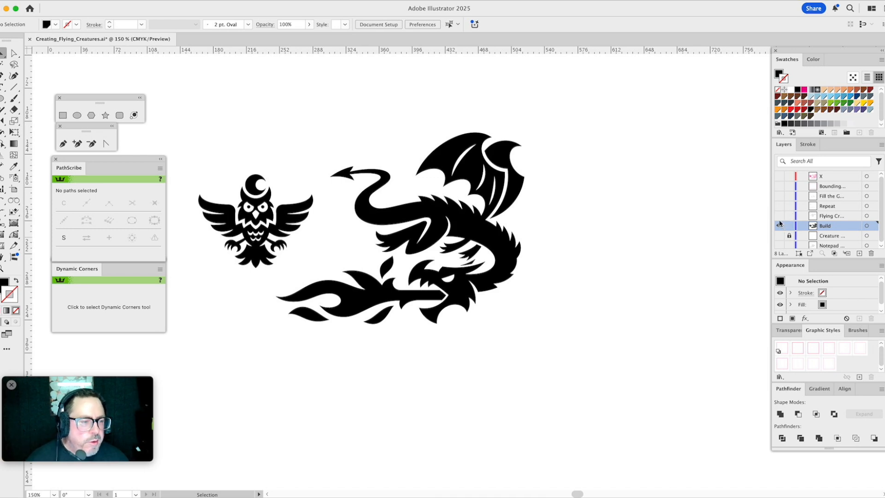
- On the bounding layer, shown in place of the Build layer, draw a circle about 21.6 pt wide outside the frame's upper corner
left_click(779, 226)
left_click(780, 186)
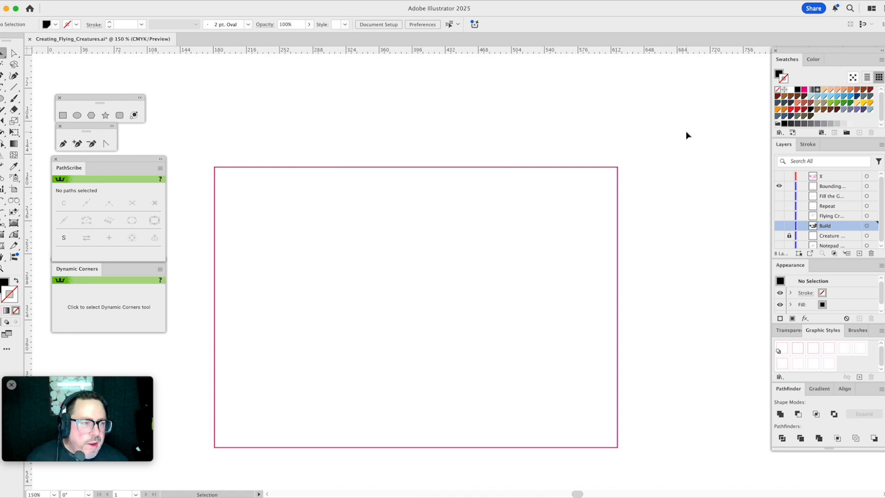
left_click(3, 99)
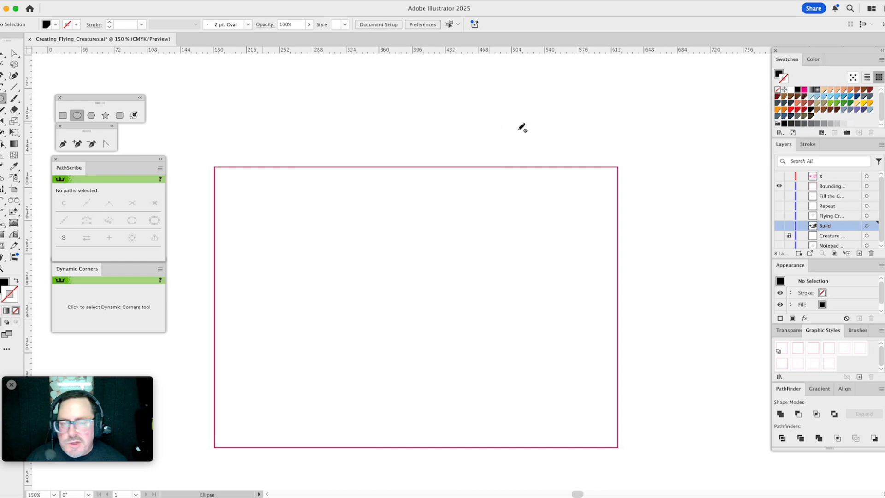
left_click(830, 187)
left_click_drag(671, 163, 682, 174)
key("v")
left_click(712, 131)
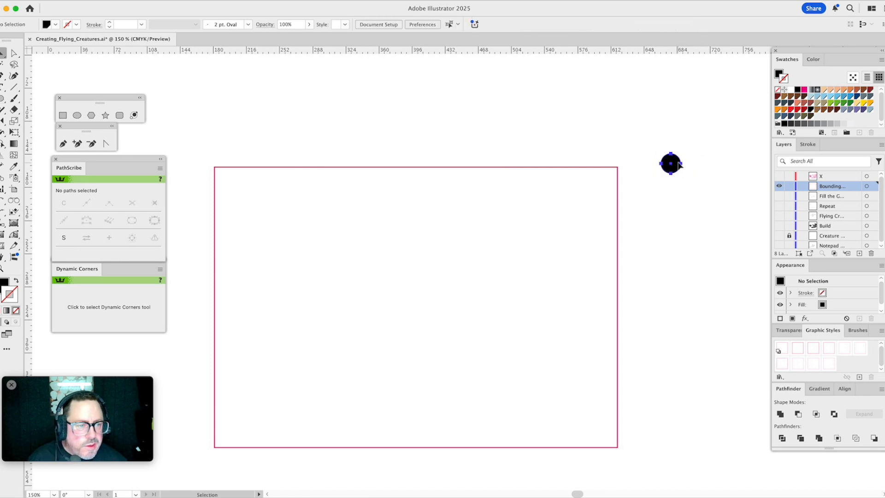
- Fill the small circle outside the frame with the blue swatch
left_click(677, 164)
left_click(851, 96)
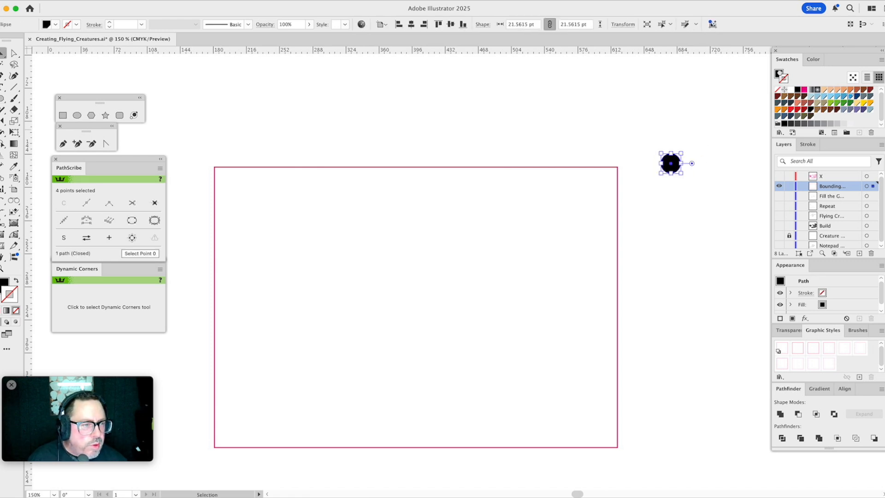
left_click(705, 112)
left_click(672, 163)
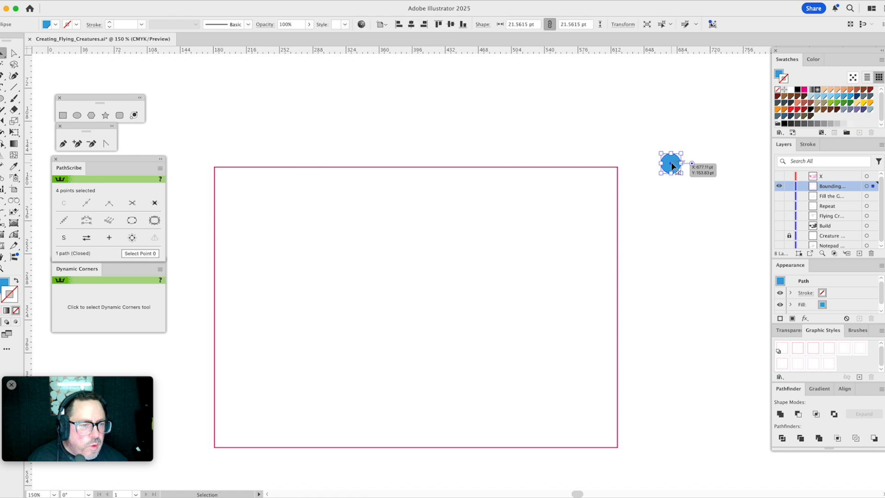
- Store the blue circle as a new pattern swatch, keeping the original circle on the canvas
left_click_drag(673, 167, 857, 120)
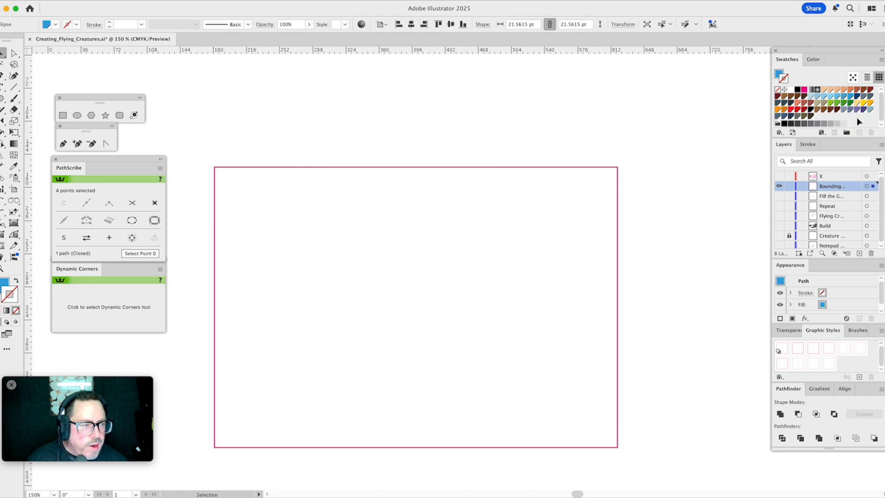
key("super+z")
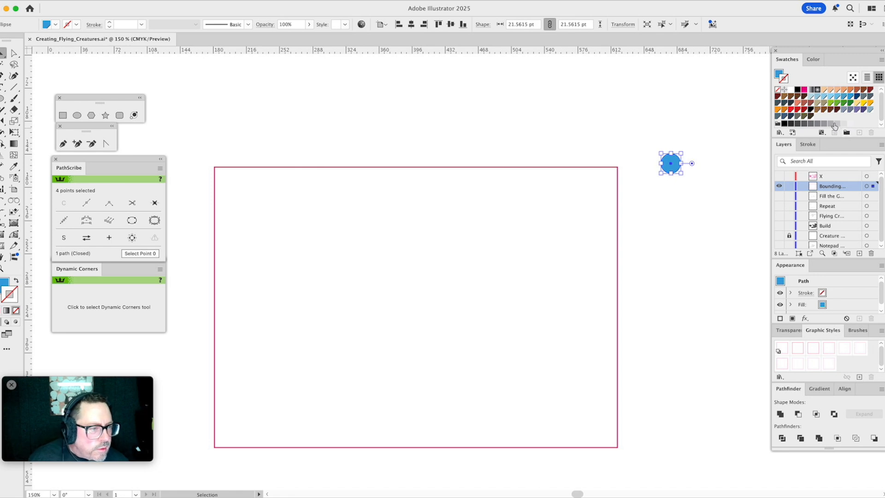
left_click(779, 75)
left_click(721, 129)
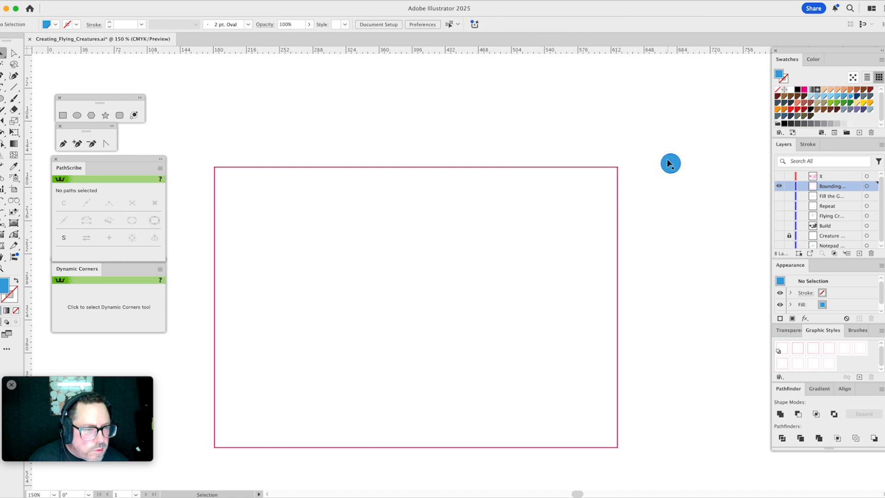
left_click_drag(670, 164, 853, 121)
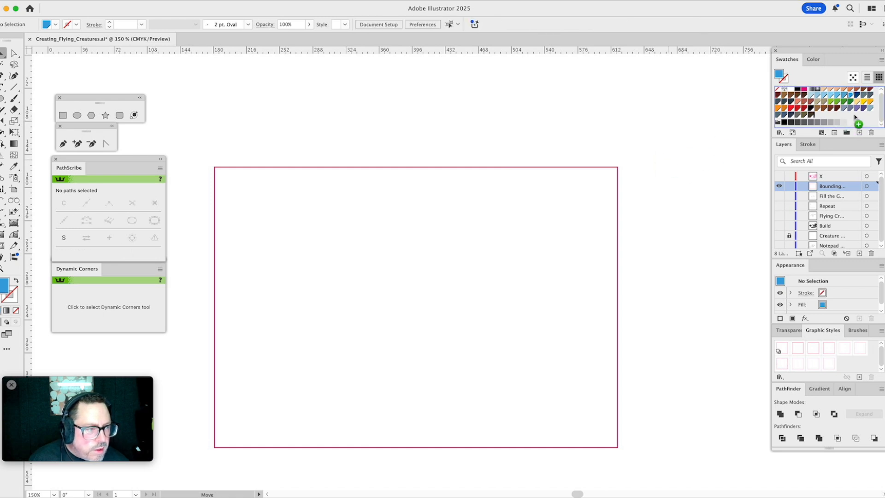
left_click(697, 121)
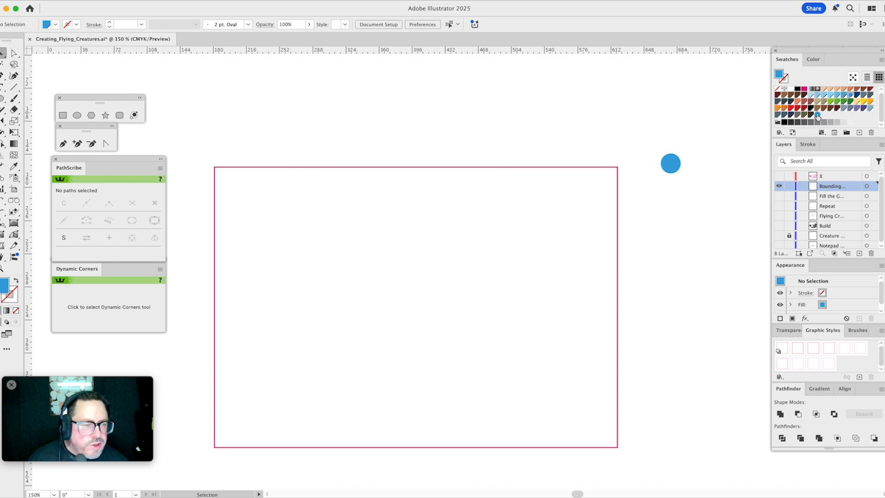
- Edit the blue circle pattern with the Pattern Tile tool, enlarging its grid tile to about 29.2 pt square to space the dots apart
double_click(818, 115)
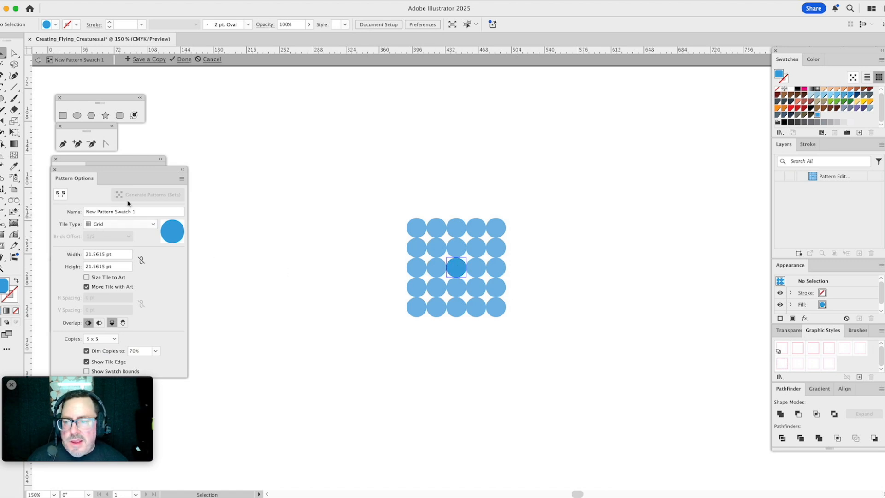
left_click(62, 195)
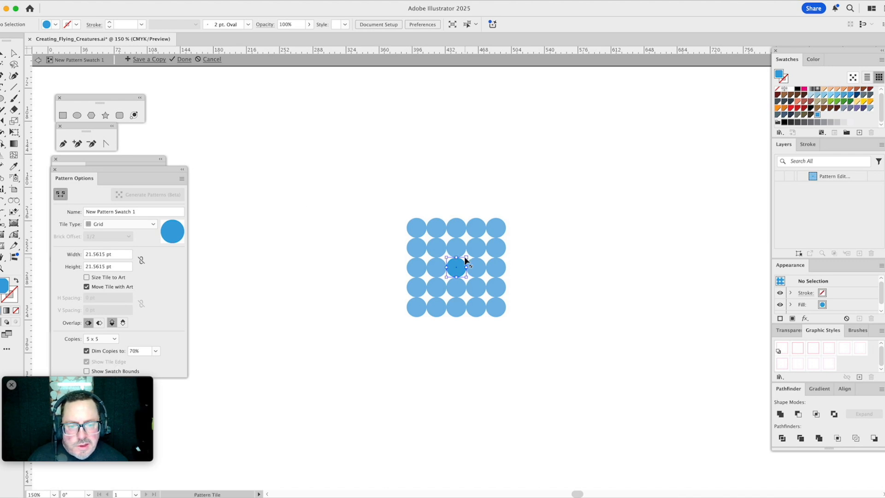
left_click_drag(469, 254, 471, 252)
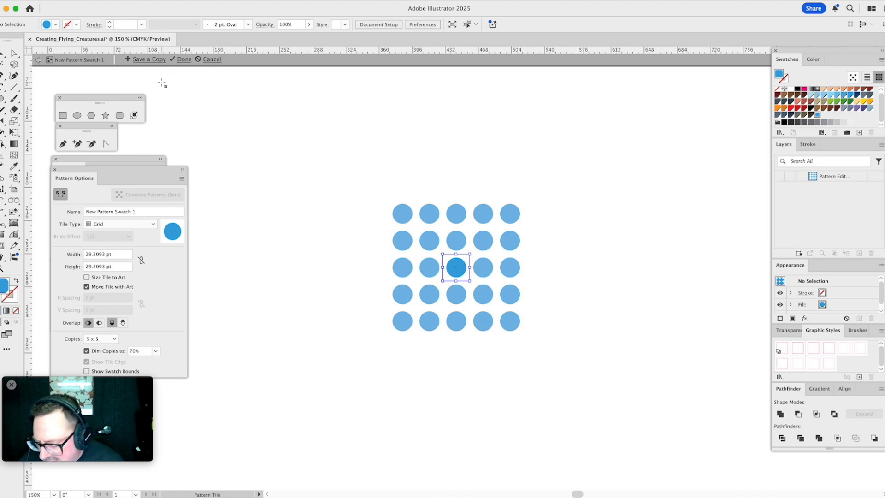
key("Escape")
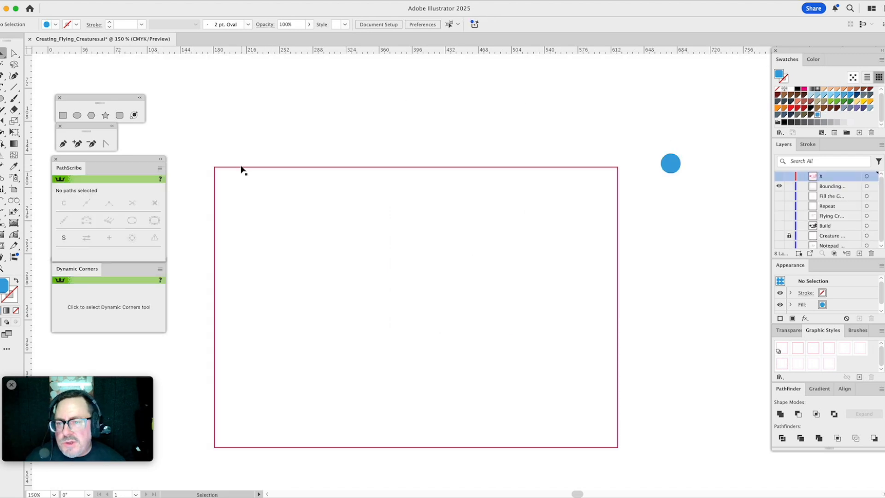
- Save the dot pattern as a graphic style from a pattern-filled rectangle about 325 by 211 pt on the bounding layer, and delete the rectangle
left_click(63, 115)
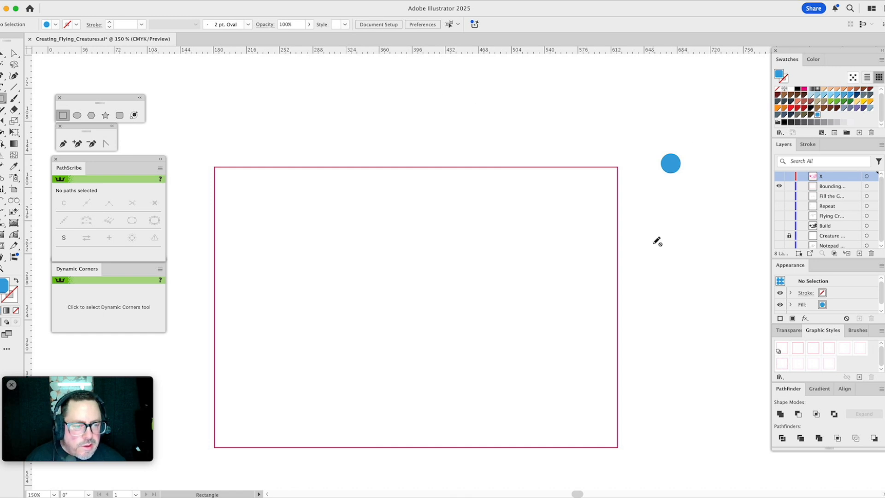
left_click(827, 186)
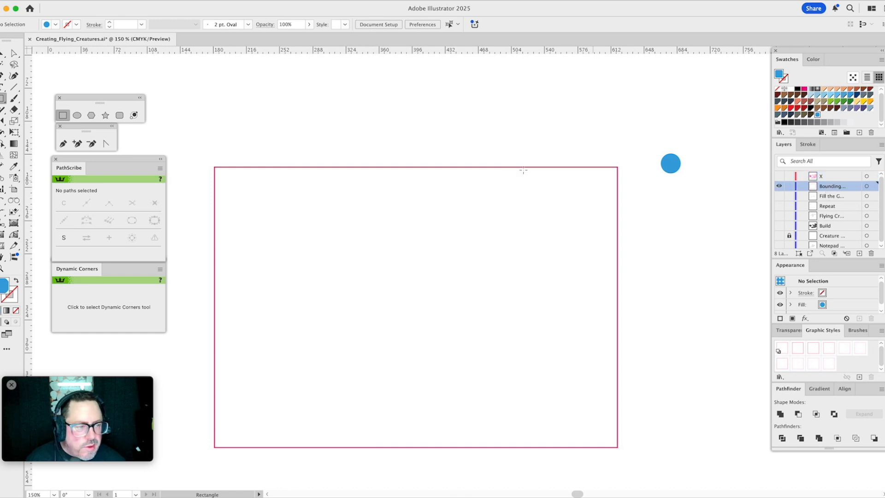
left_click_drag(286, 213, 586, 407)
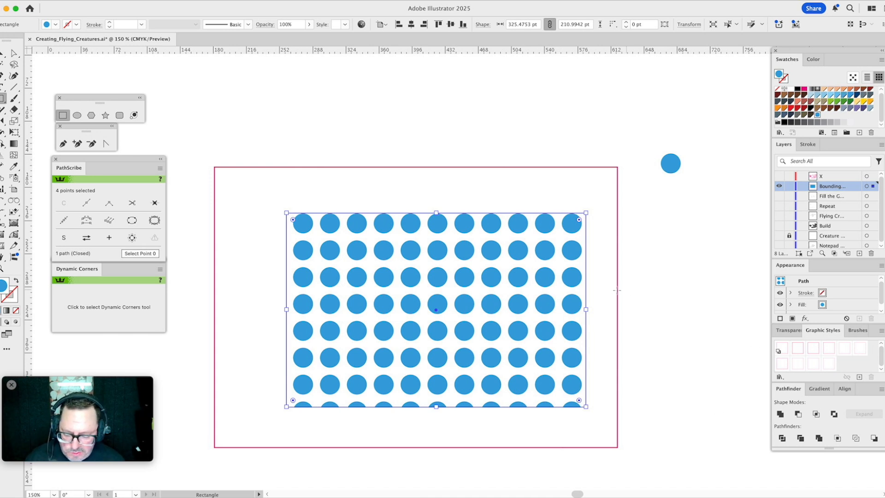
left_click(861, 378)
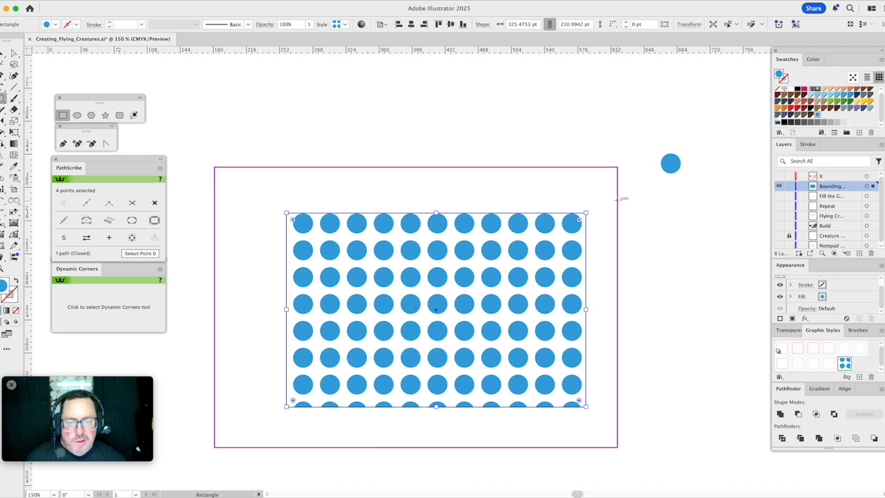
key("Delete")
- Test the dot graphic style on an orange-filled ellipse about 247 by 232 pt inside the frame, and delete the ellipse
left_click(79, 117)
mouse_move(306, 215)
left_mouse_down()
mouse_move(497, 364)
mouse_move(534, 428)
left_mouse_up()
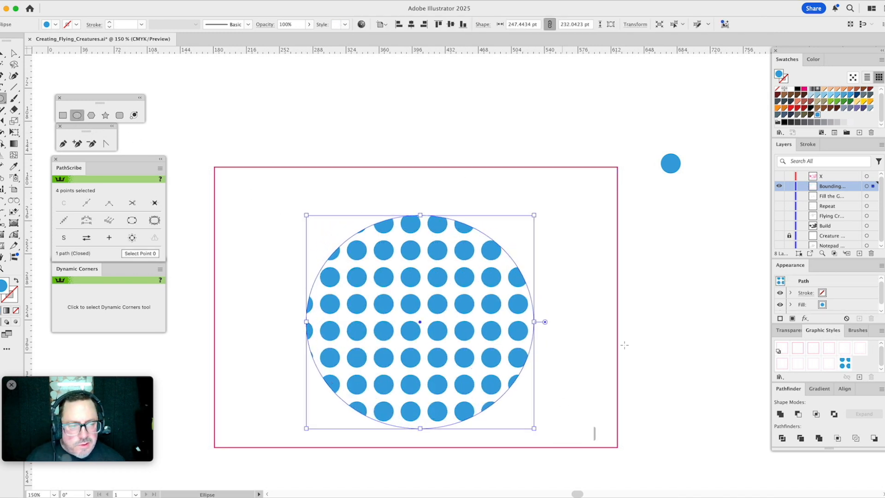
left_click(871, 102)
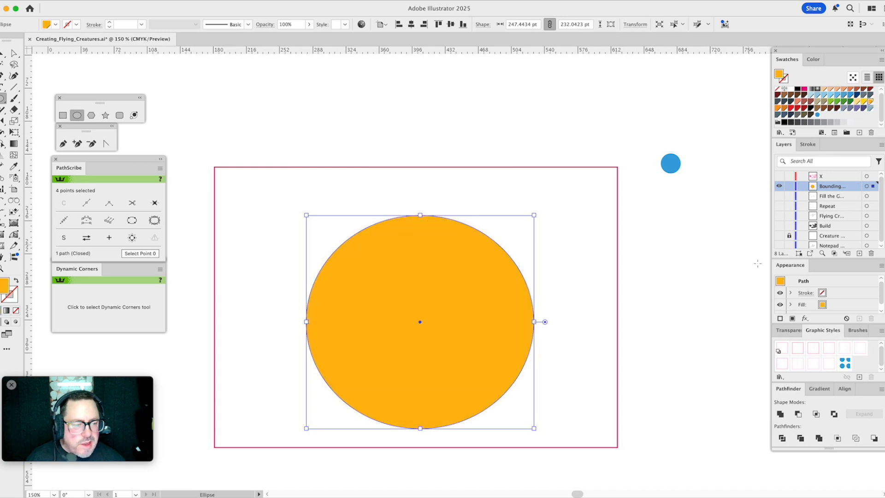
left_click(846, 365)
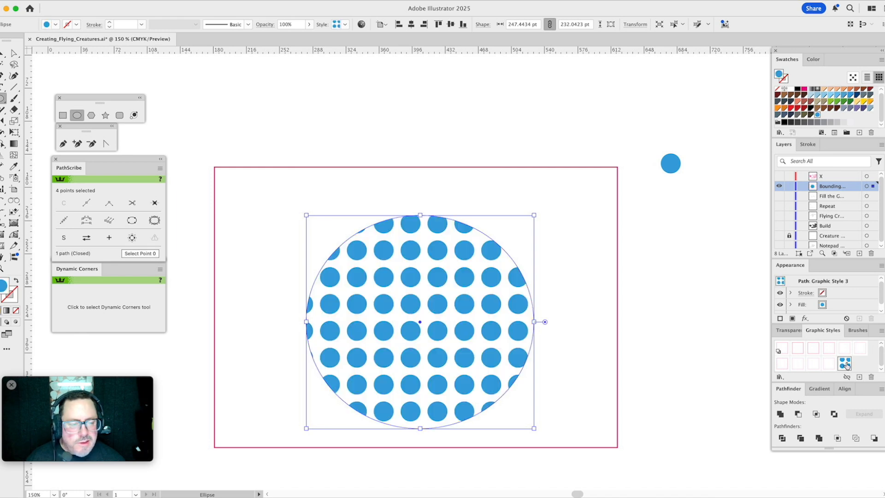
key("Delete")
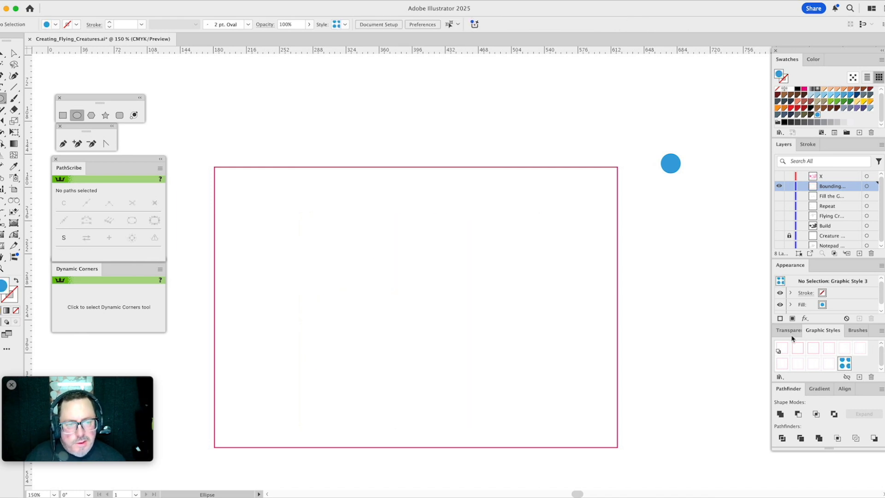
- Delete the small blue circle outside the frame
key("v")
left_click_drag(651, 130, 713, 220)
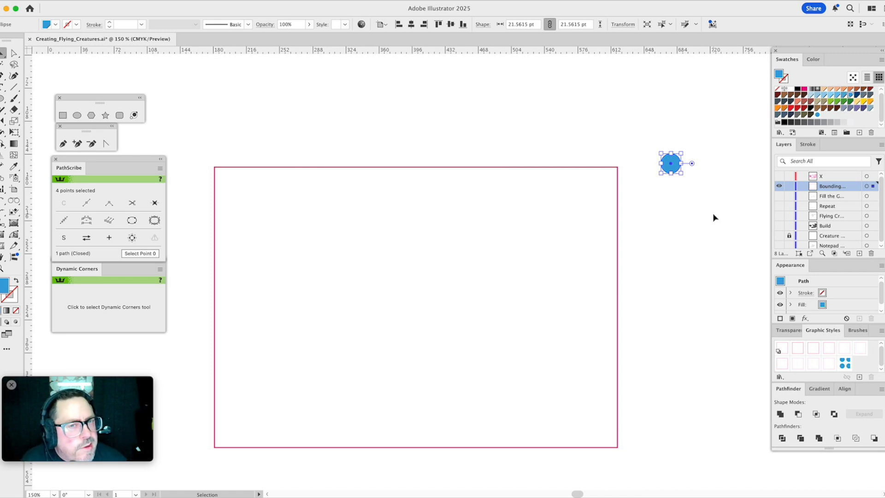
key("Delete")
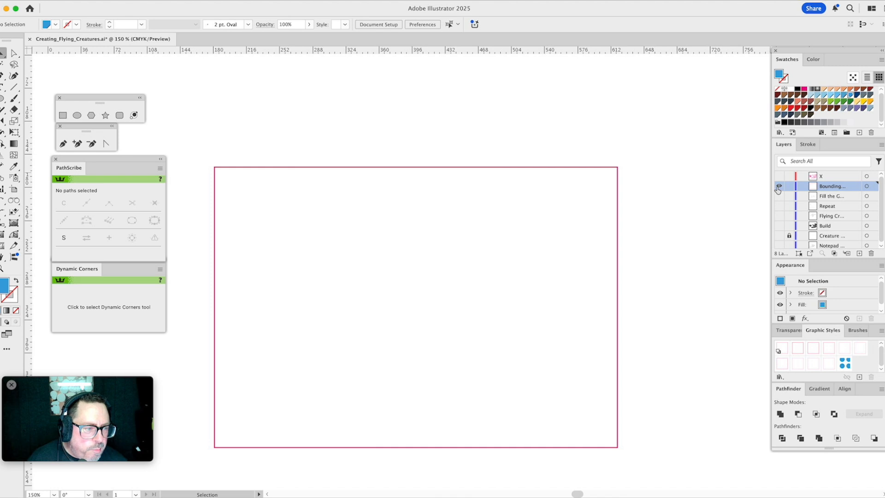
- Show the flying creatures, Repeat and gap-fill layers one after another to examine how the sketches repeat around the bounding frame
left_click(780, 217)
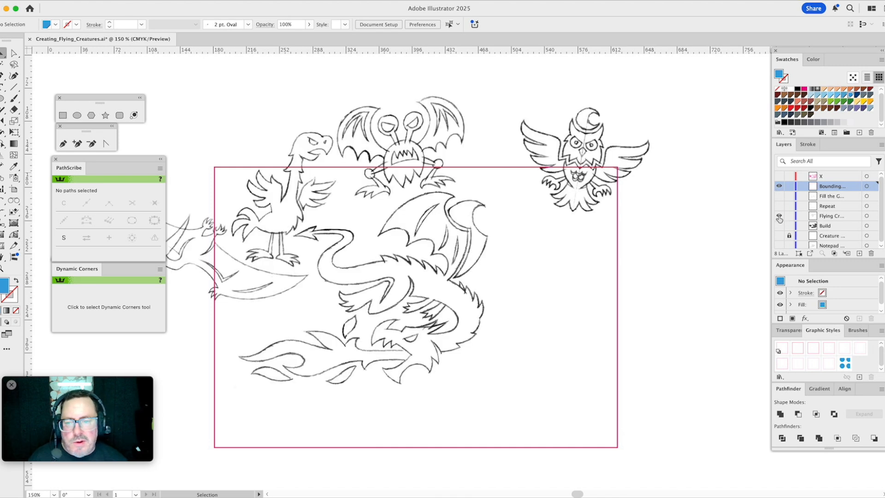
key("space")
left_click_drag(575, 221, 661, 219)
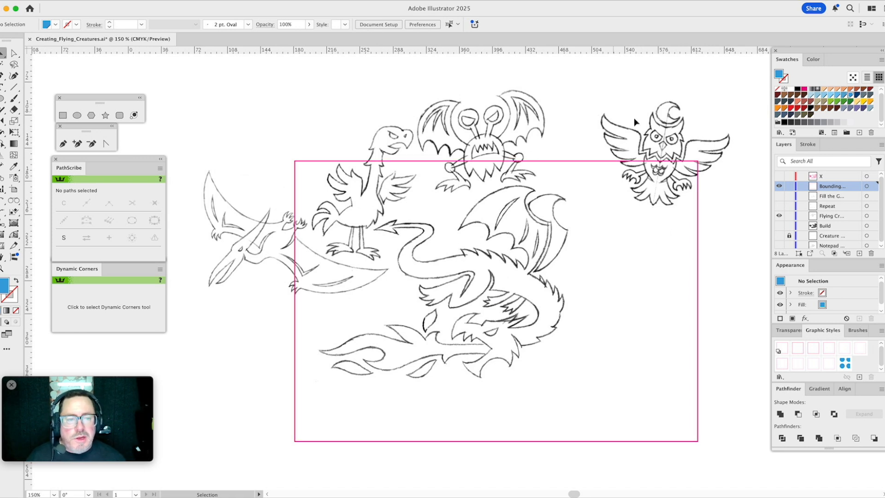
left_click(779, 206)
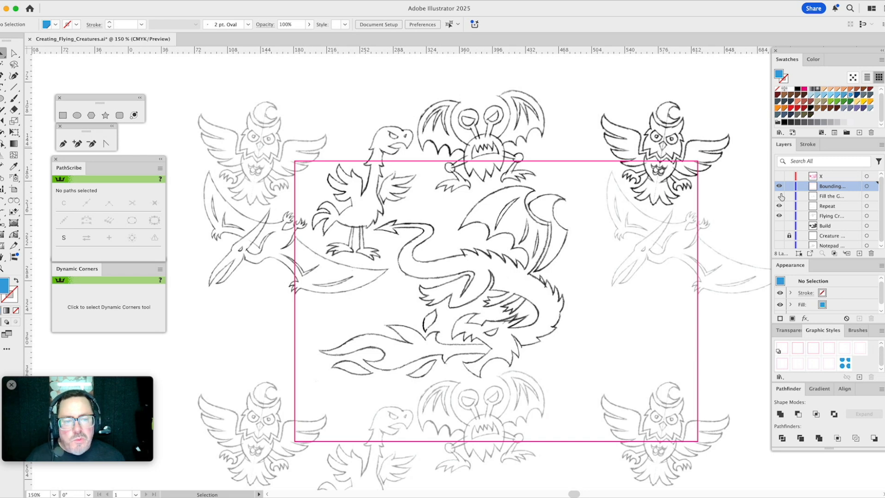
left_click(781, 197)
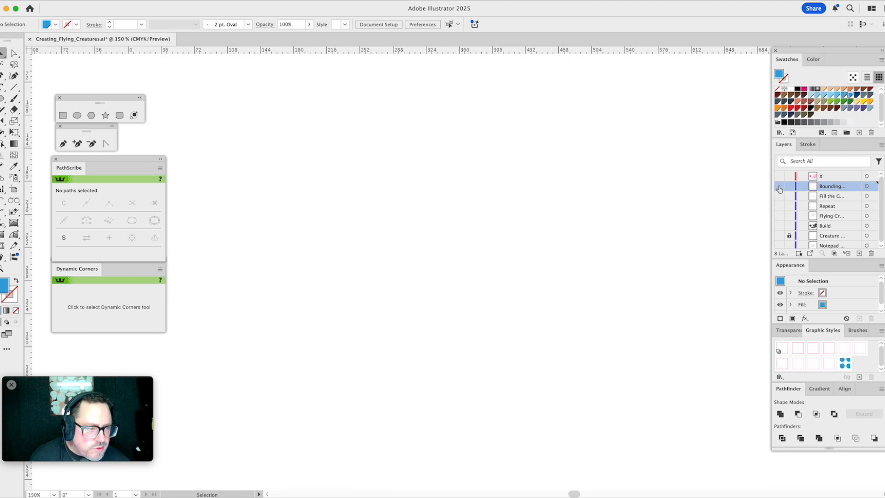
- Show the faded creature sketch layer in place of the bounding and repeat layout layers
left_click(779, 236)
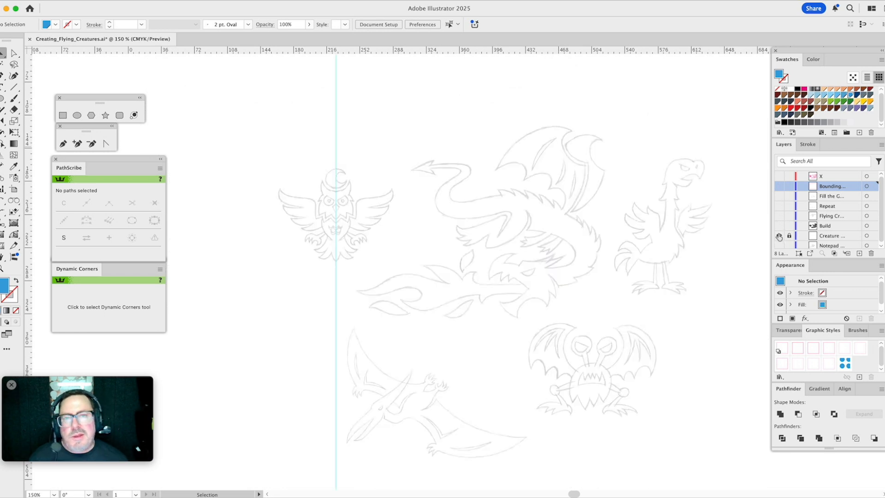